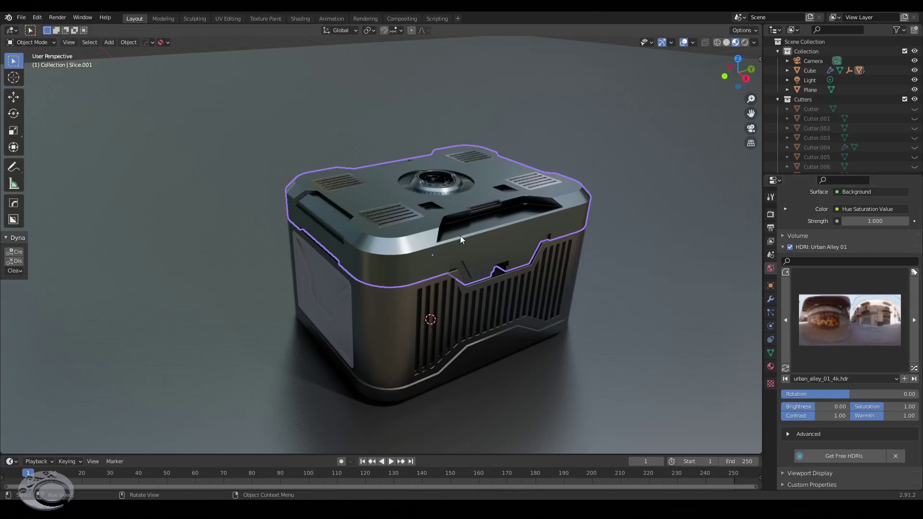
Orbit and zoom around the sliced box, settling the view on its rounded top corner
scroll(411, 227, "up", 5)
mouse_move(403, 229)
middle_mouse_down()
mouse_move(430, 275)
mouse_move(391, 252)
mouse_move(405, 258)
middle_mouse_up()
scroll(401, 257, "up", 2)
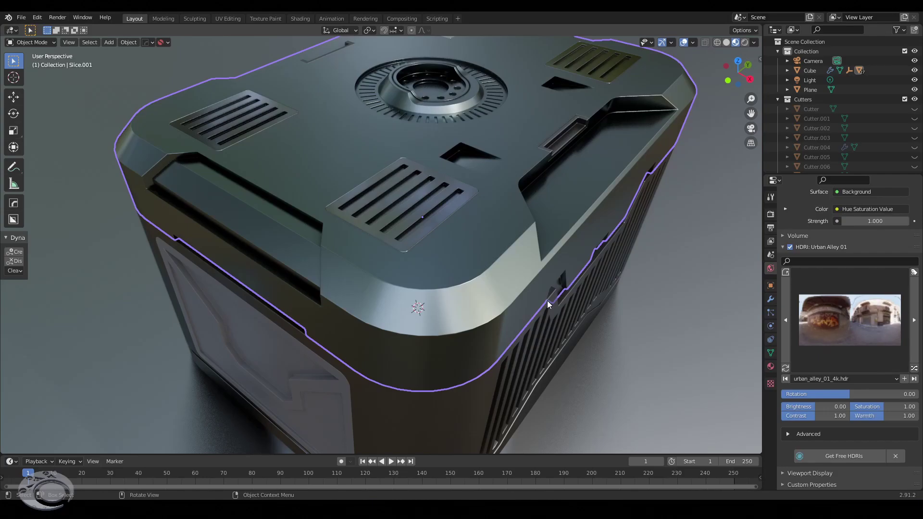
middle_click_drag(550, 311, 544, 308)
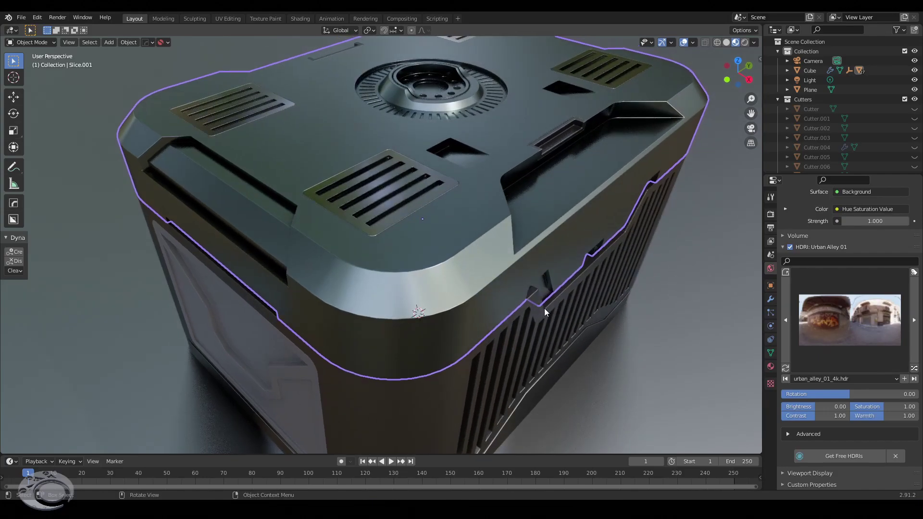
scroll(503, 302, "down", 3)
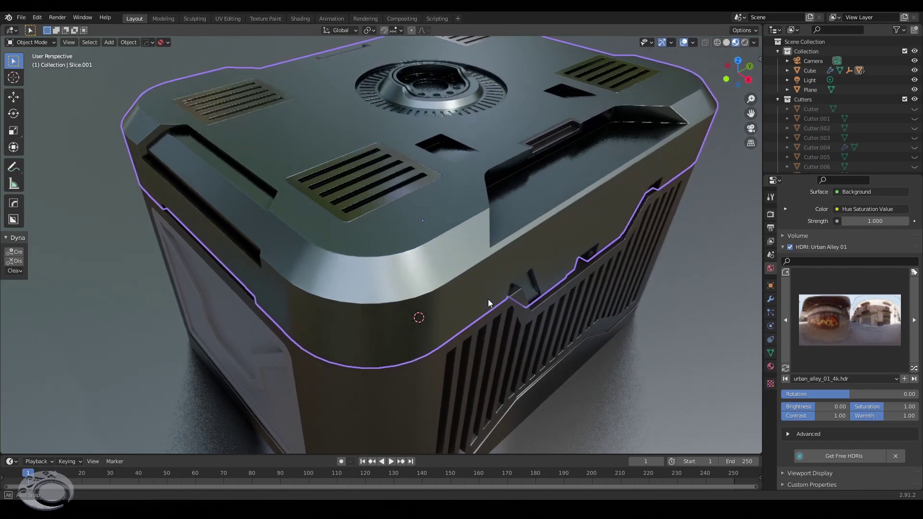
middle_click_drag(488, 299, 493, 299)
scroll(434, 278, "up", 3)
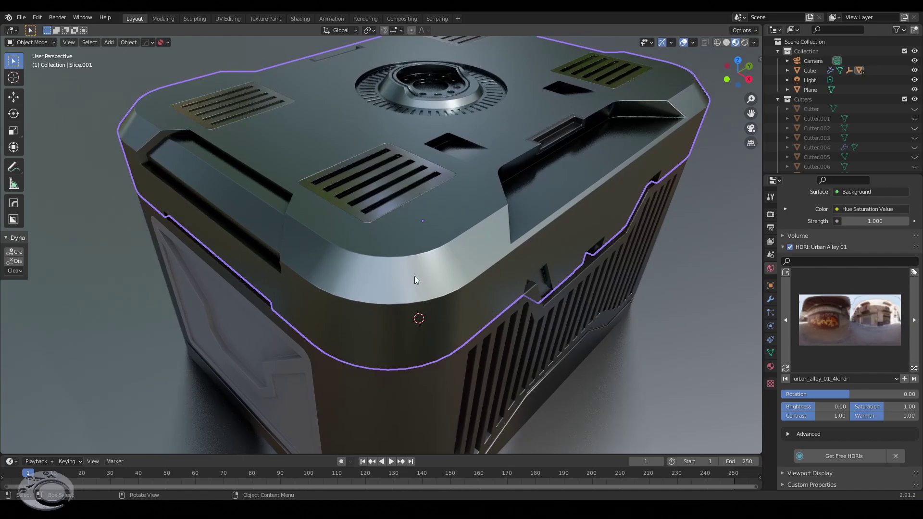
Enter Edit Mode on the box and frame its rounded top corner
key("Tab")
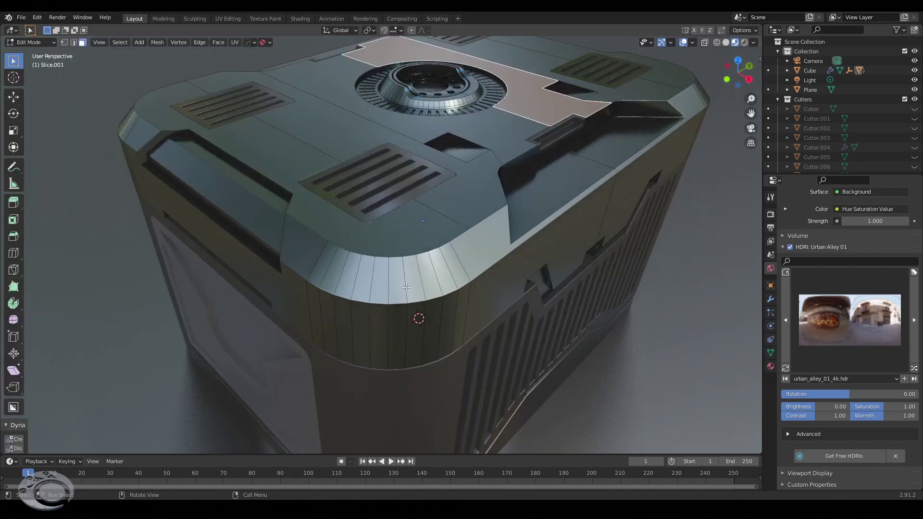
scroll(405, 287, "down", 3)
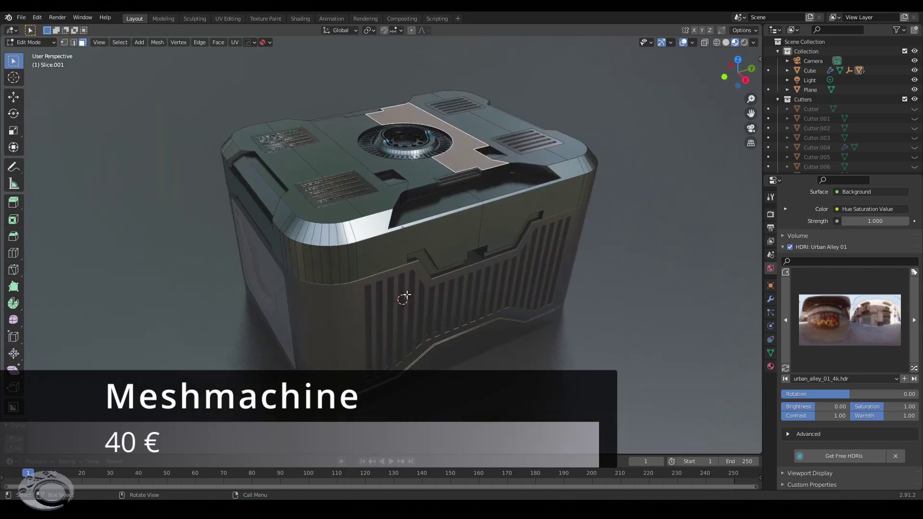
mouse_move(404, 294)
middle_mouse_down()
mouse_move(450, 268)
mouse_move(407, 273)
mouse_move(424, 265)
middle_mouse_up()
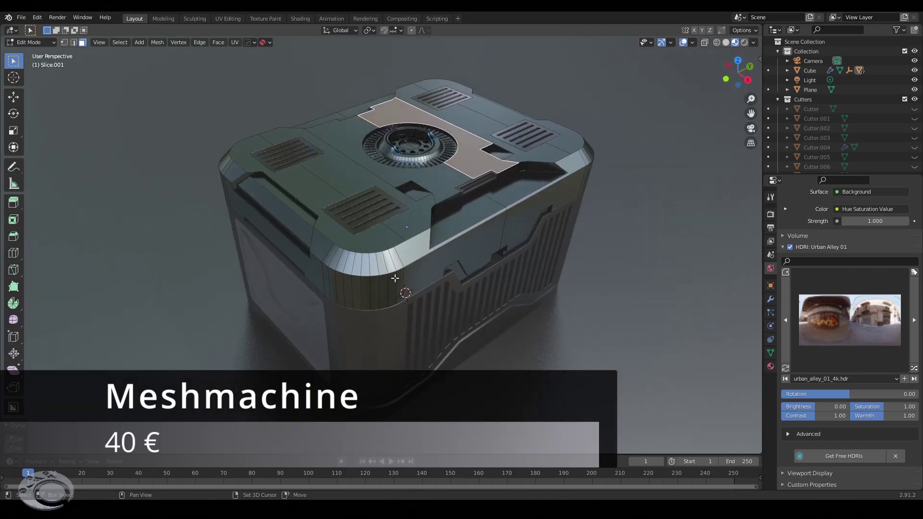
scroll(424, 265, "up", 2)
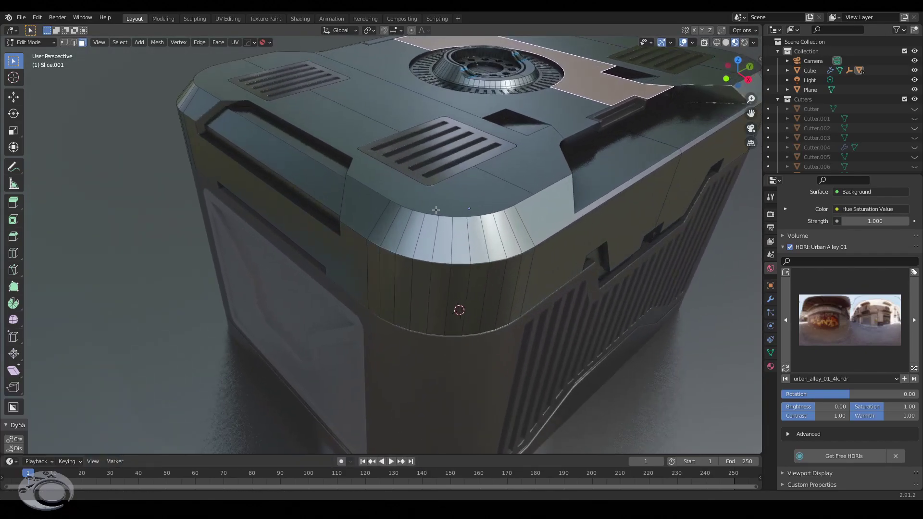
scroll(422, 250, "up", 2)
scroll(418, 230, "up", 2)
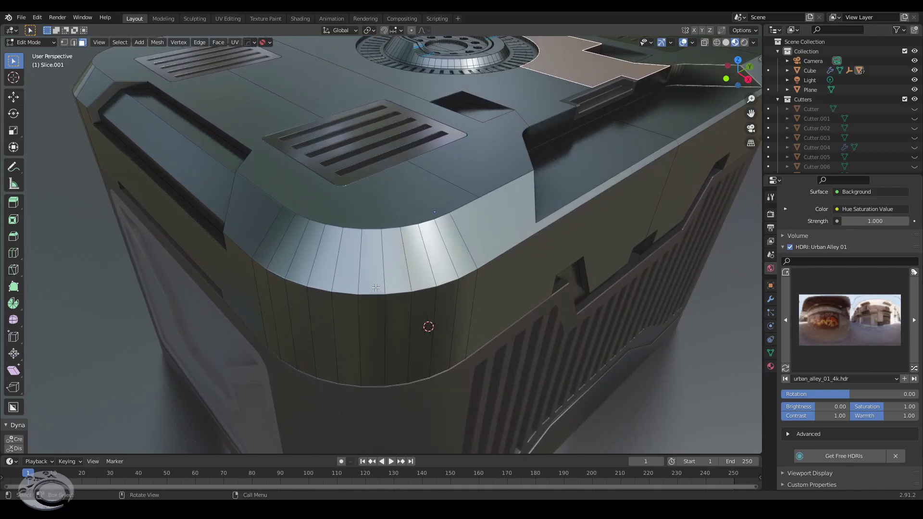
scroll(376, 287, "down", 3)
scroll(390, 282, "up", 3)
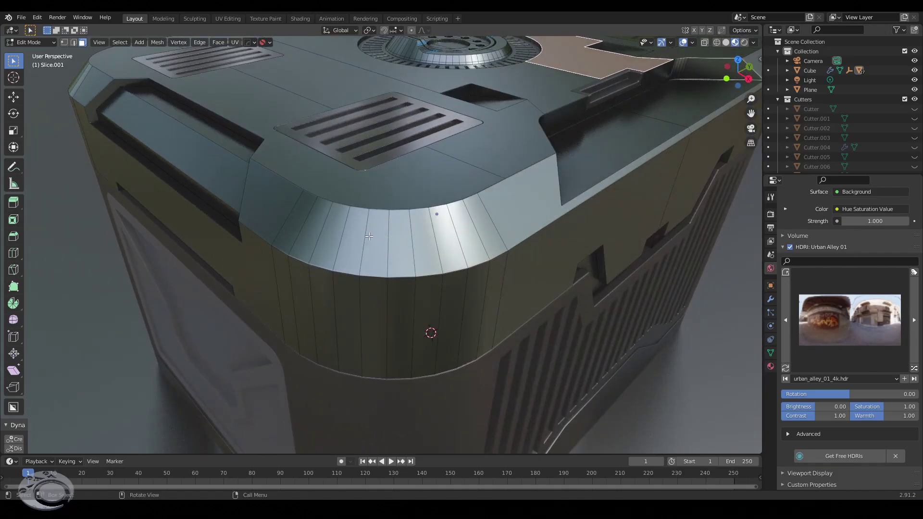
Select the corner's bevel face strip and Unbevel it into a sharp edge (Loop mode, weight 1.00)
left_click(303, 217)
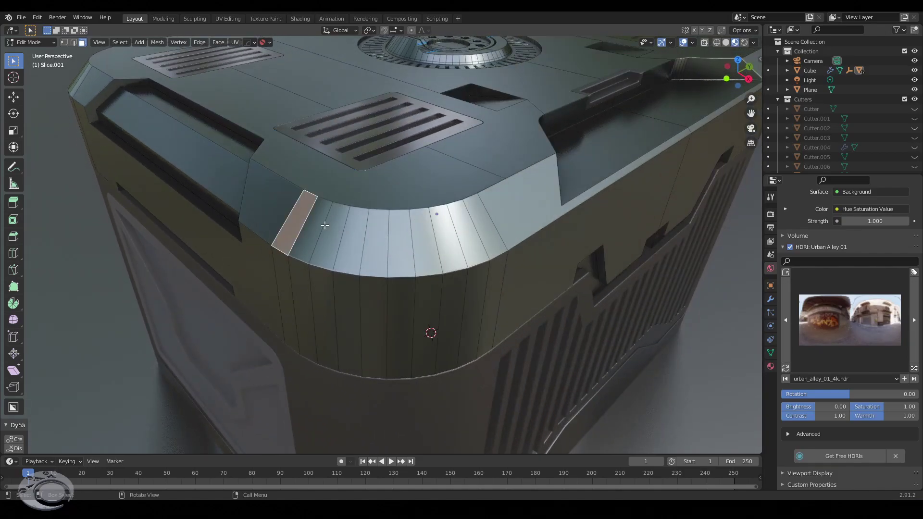
left_click(484, 226, "ctrl")
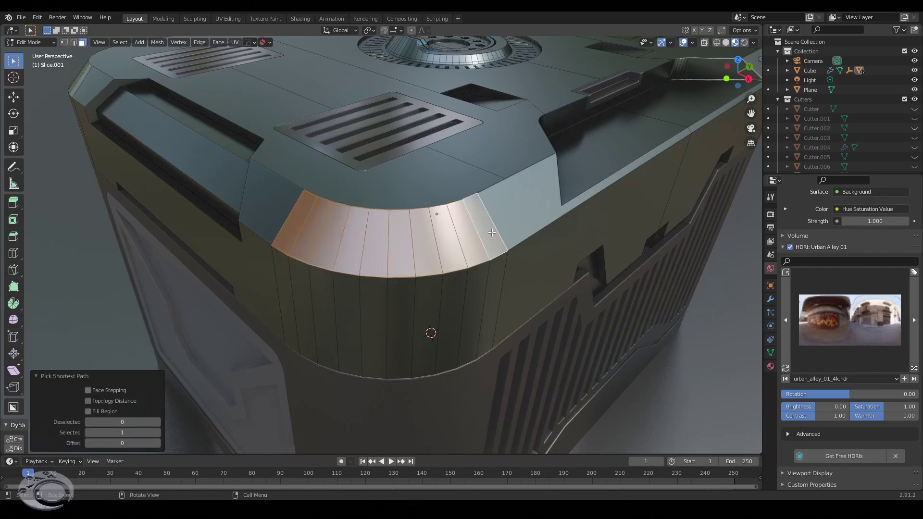
key("y")
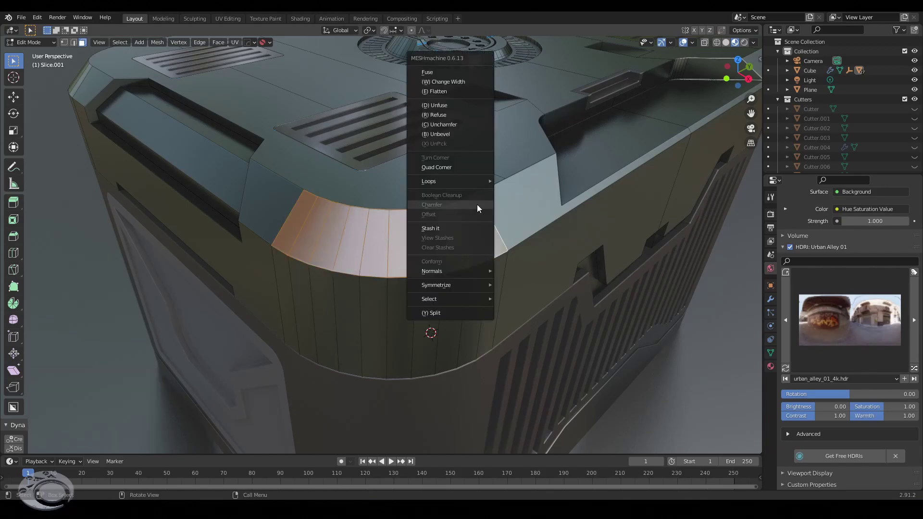
left_click(448, 135)
left_click(512, 239)
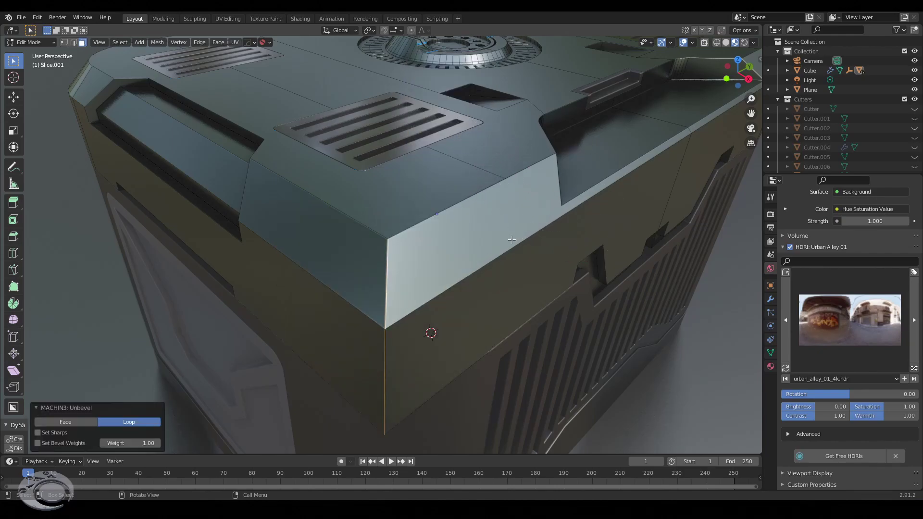
scroll(433, 216, "down", 3)
scroll(423, 212, "down", 2)
scroll(416, 206, "up", 2)
Orbit to check the new sharp top corner from the top, right and left sides
middle_click_drag(416, 206, 433, 207)
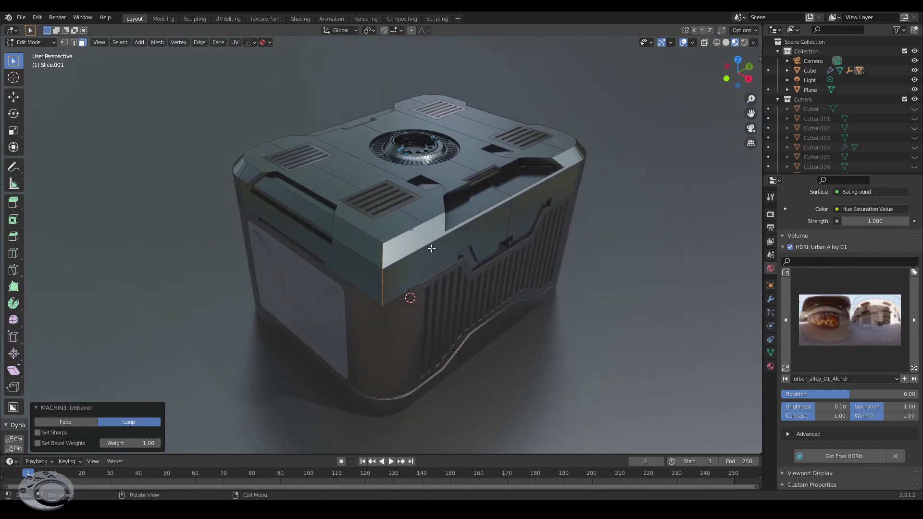
mouse_move(434, 206)
middle_mouse_down()
mouse_move(458, 248)
mouse_move(469, 249)
middle_mouse_up()
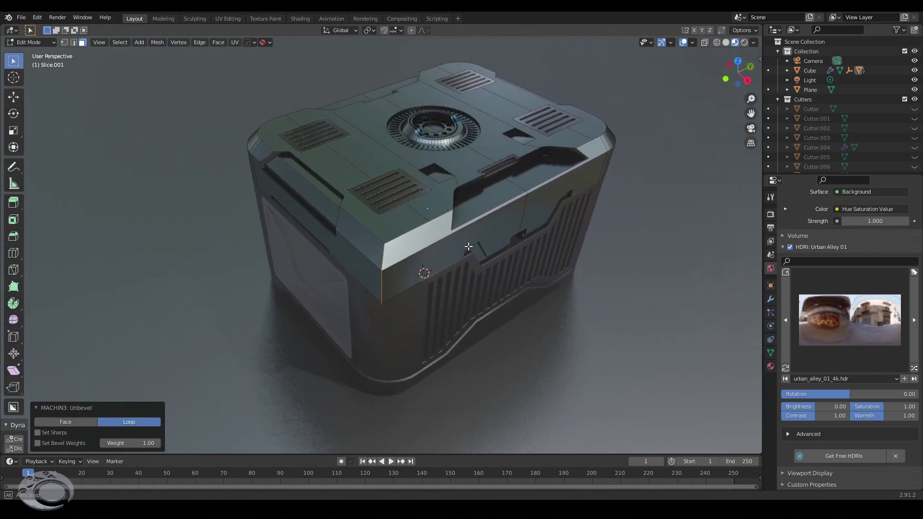
scroll(473, 242, "up", 3)
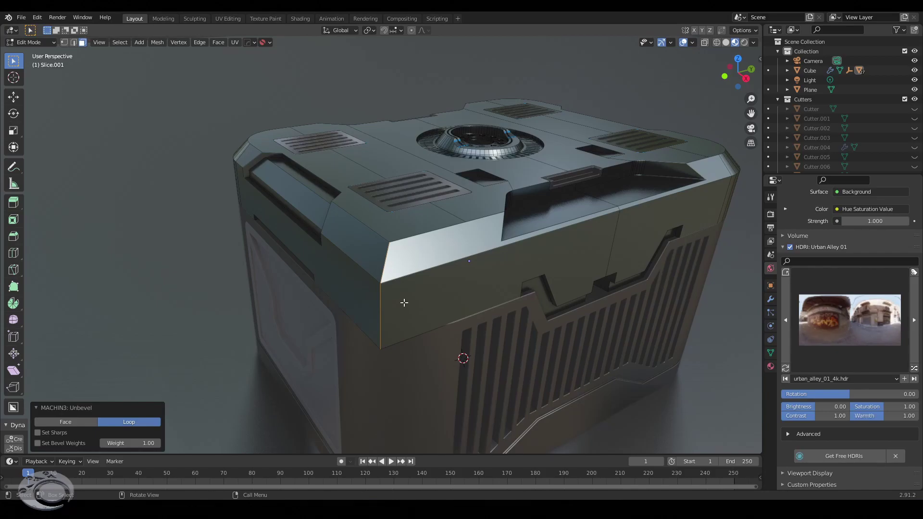
mouse_move(402, 295)
middle_mouse_down()
mouse_move(464, 309)
mouse_move(449, 312)
mouse_move(479, 305)
mouse_move(451, 303)
middle_mouse_up()
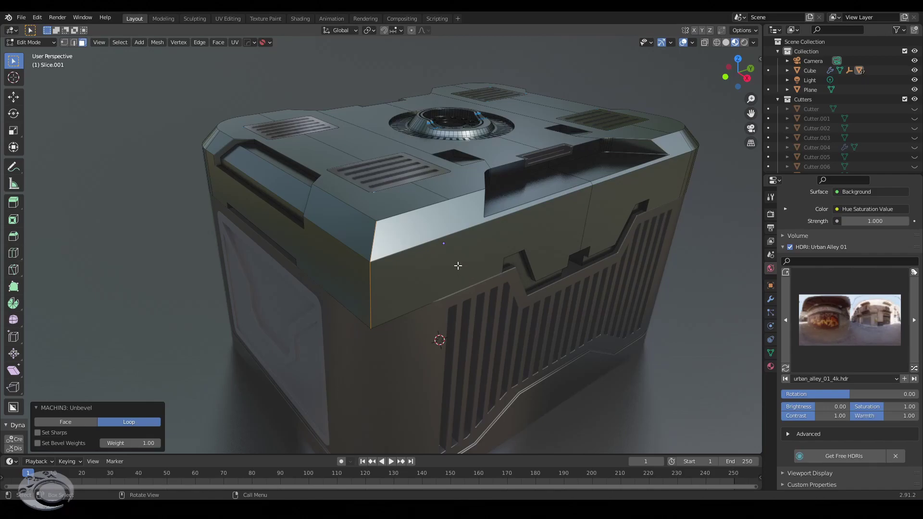
key("y")
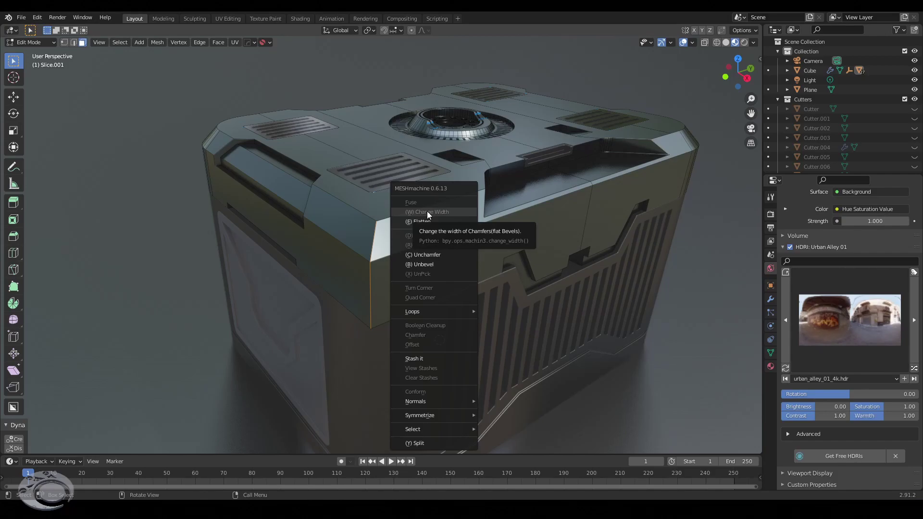
Bevel the corner edge with 10 segments at 0.195 m width
middle_click_drag(379, 246, 379, 248)
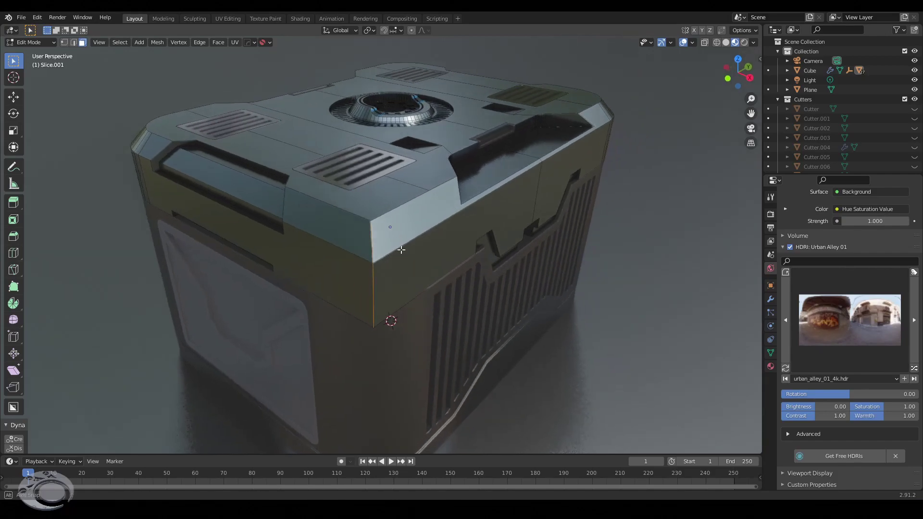
key("ctrl+b")
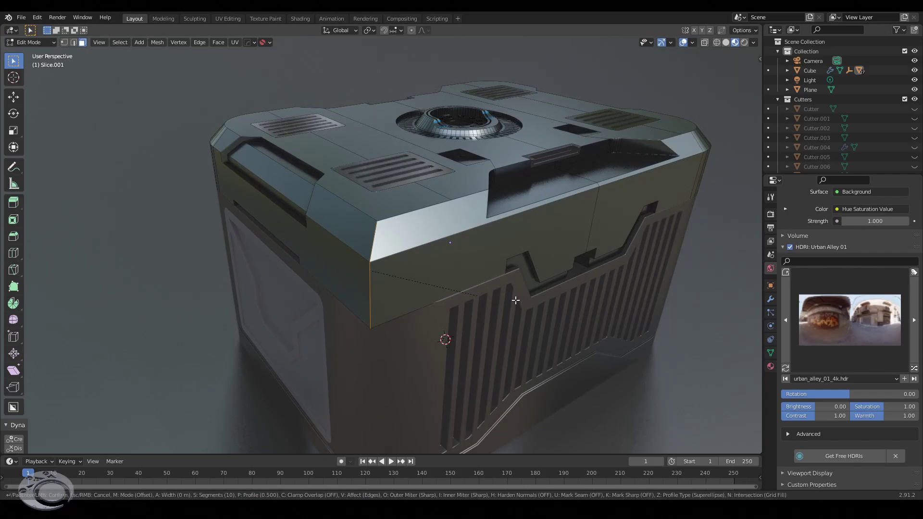
left_click(549, 308)
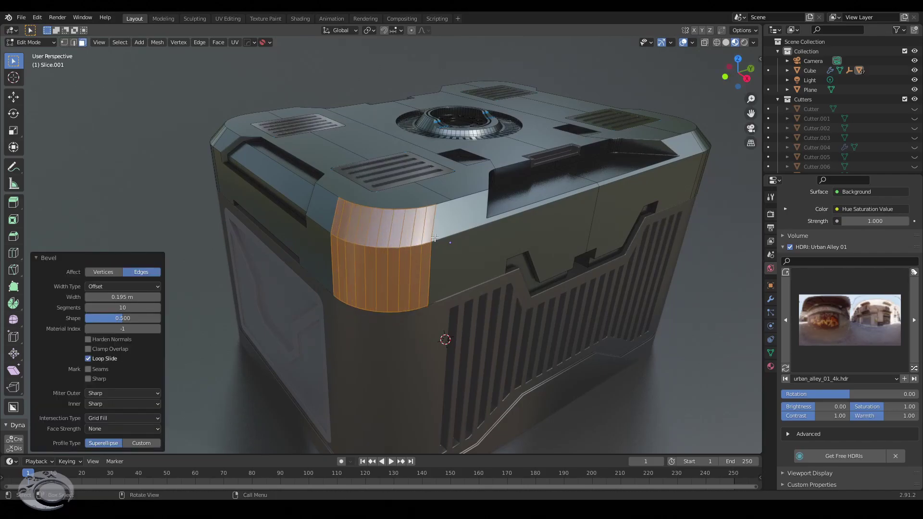
Try MESHmachine Change Width on the bevel, which aborts as not a chamfer
key("y")
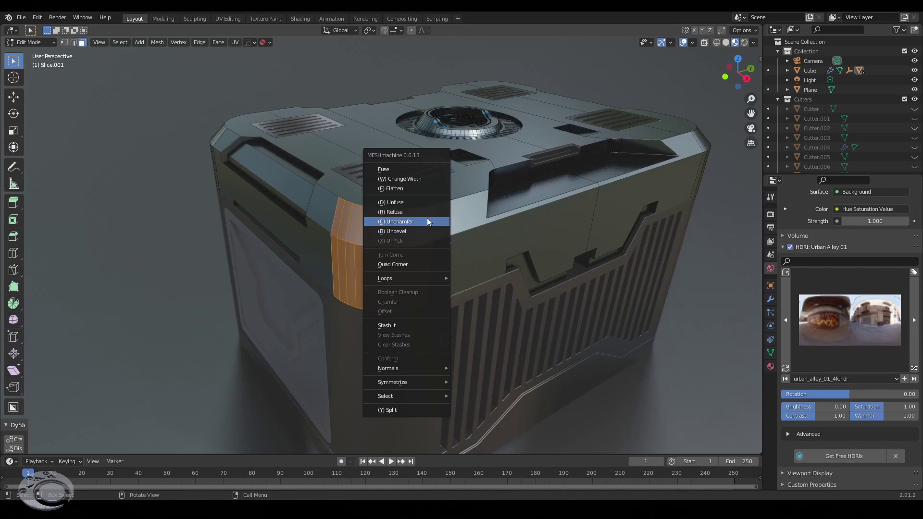
left_click(417, 179)
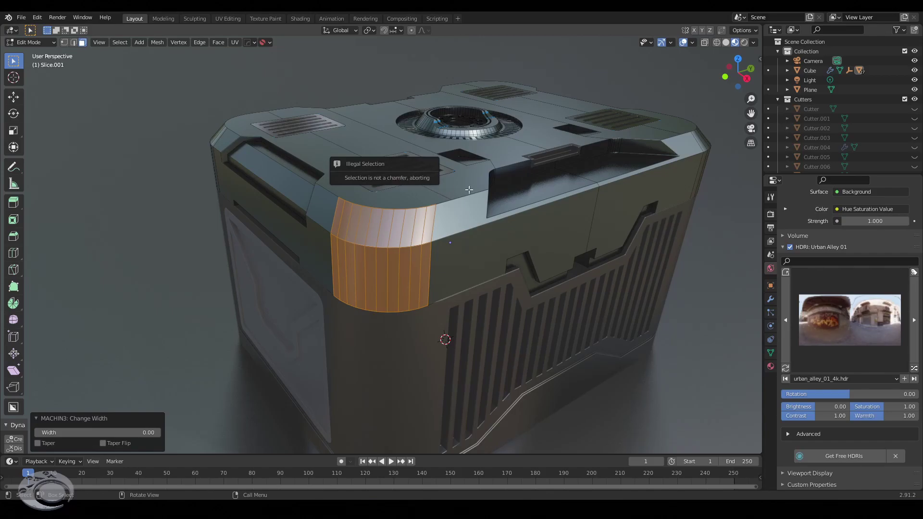
key("ctrl+z")
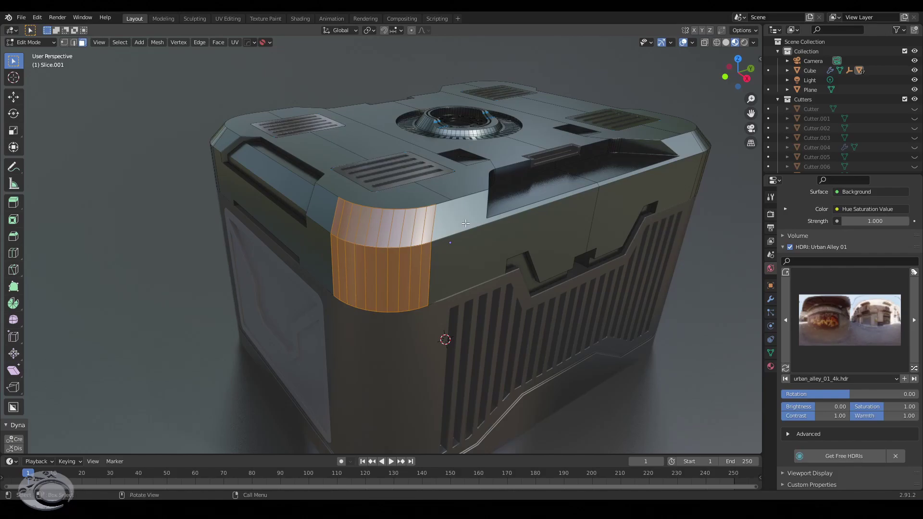
Undo the rounded bevel and re-bevel the corner as a single-segment 0.215 m chamfer
key("ctrl+z")
middle_click_drag(449, 230, 422, 235)
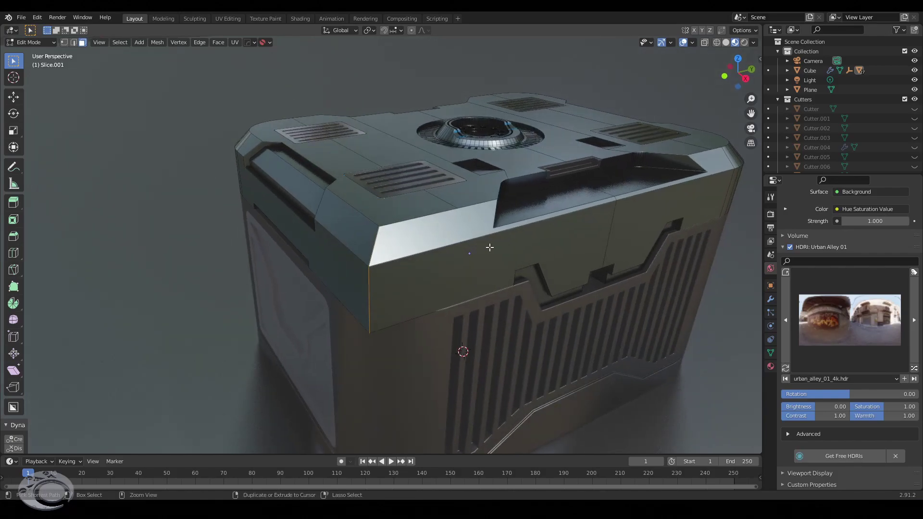
key("ctrl+b")
scroll(577, 272, "down", 2)
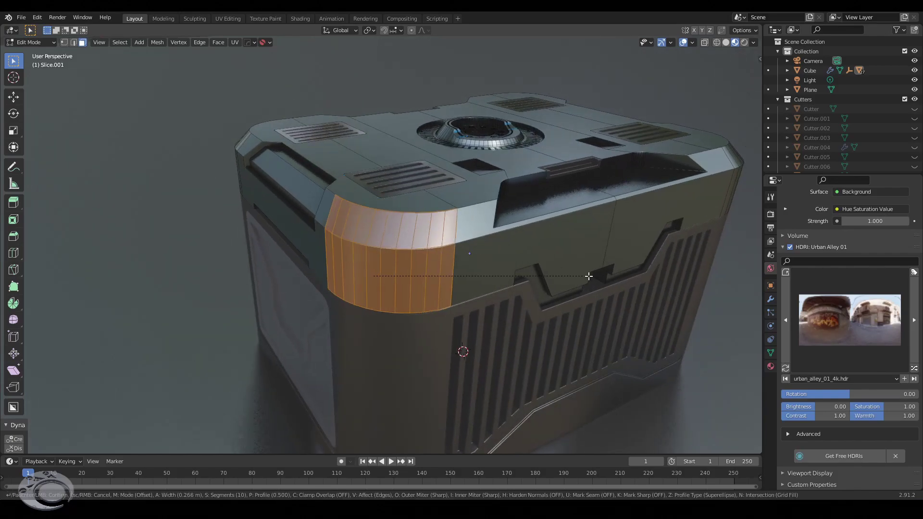
scroll(589, 276, "down", 2)
scroll(586, 275, "down", 2)
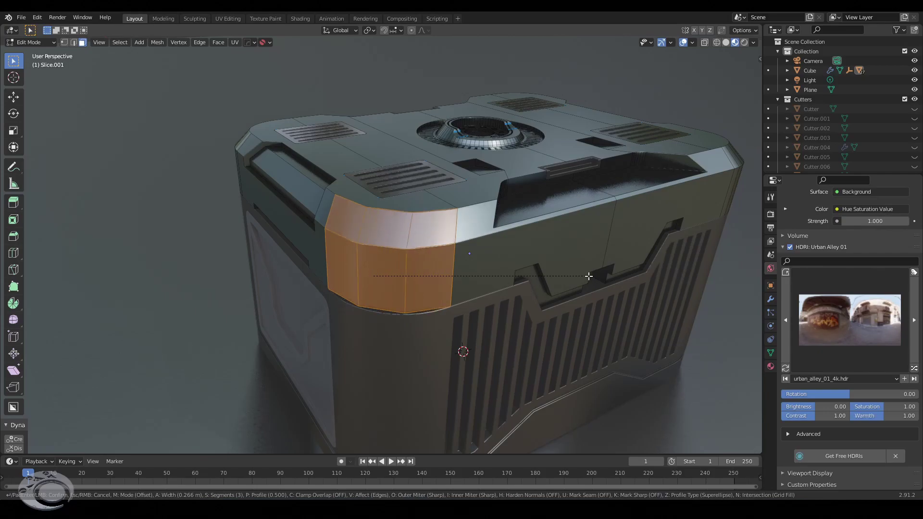
scroll(577, 275, "down", 2)
scroll(570, 274, "down", 1)
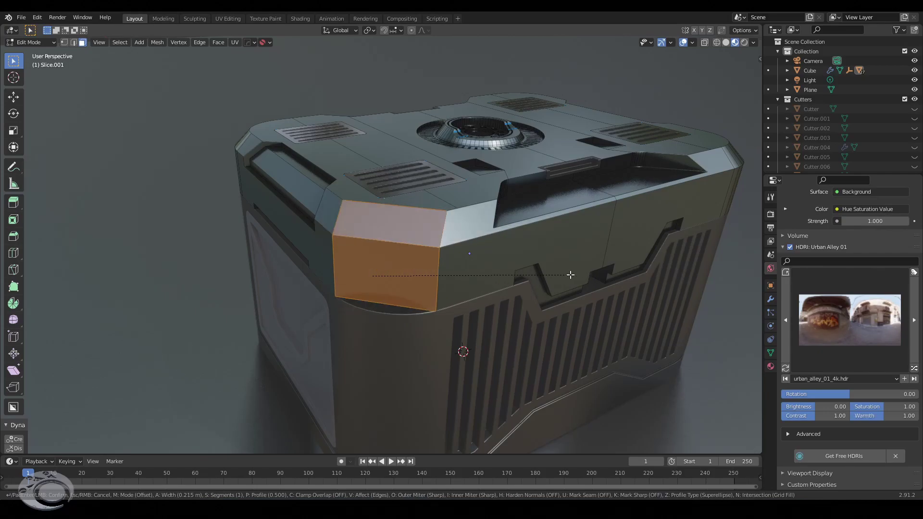
left_click(457, 260)
Orbit the view to inspect the new flat chamfer
mouse_move(412, 232)
middle_mouse_down()
mouse_move(376, 260)
mouse_move(408, 260)
middle_mouse_up()
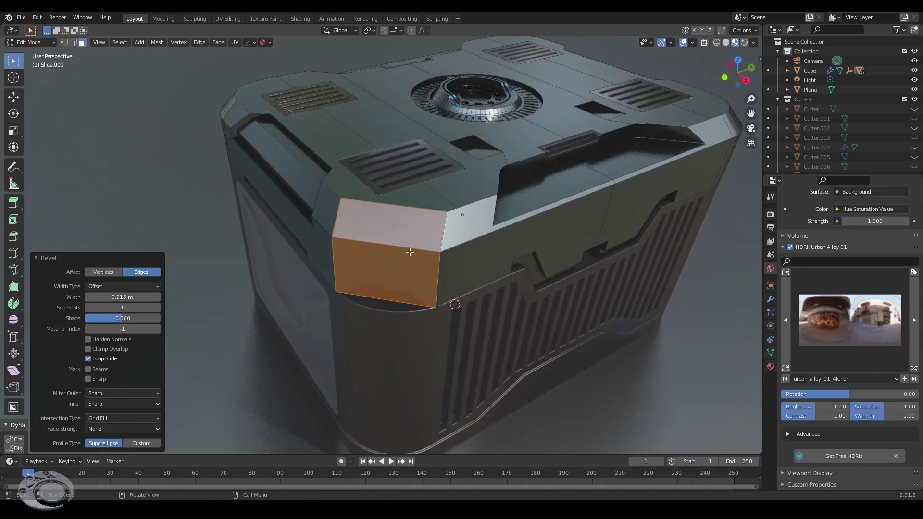
middle_click_drag(570, 292, 568, 277)
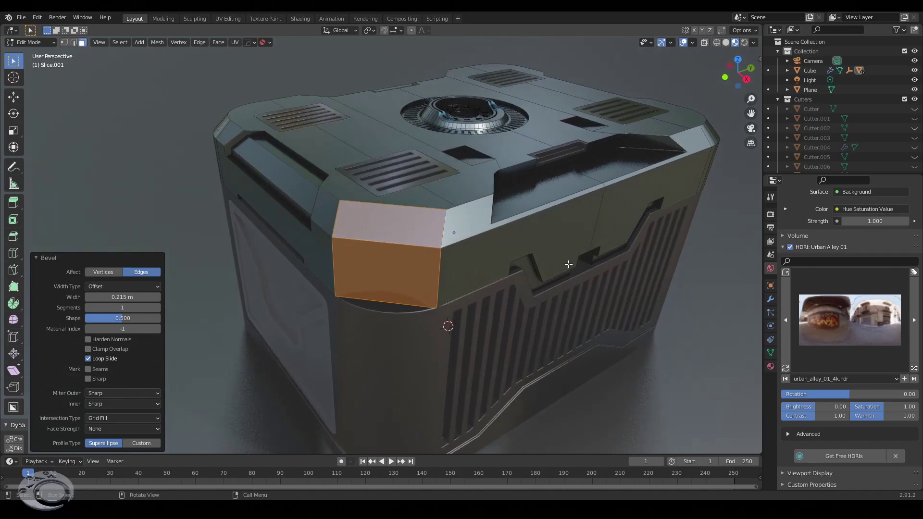
key("y")
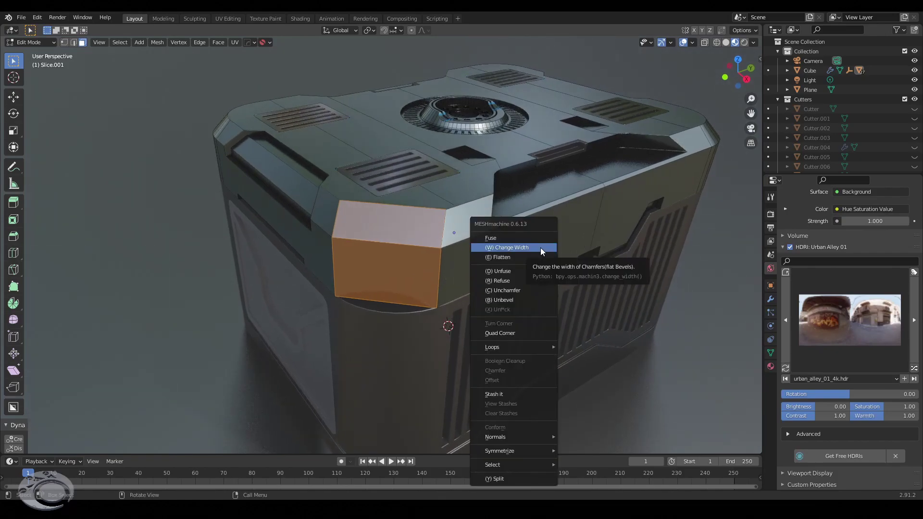
Narrow the front corner chamfer with MESHmachine Change Width at -0.14
key("Escape")
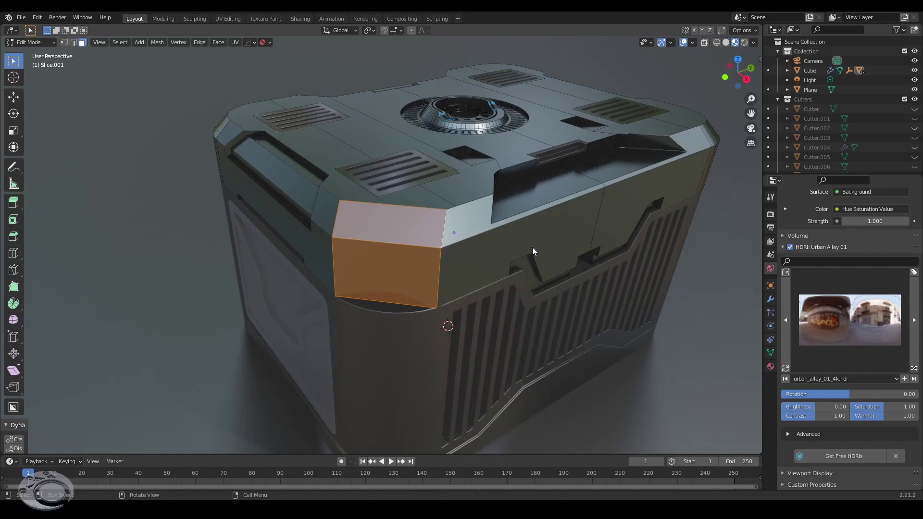
key("y")
left_click(528, 247)
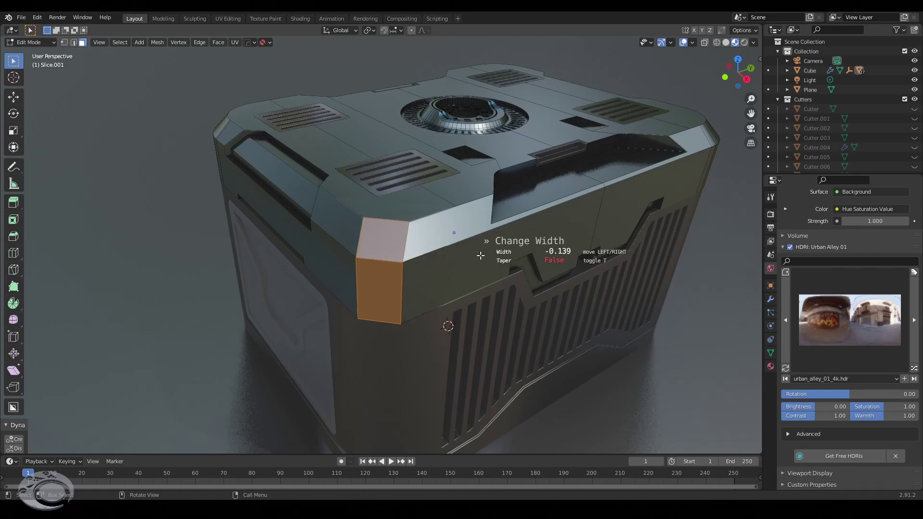
left_click(483, 259)
mouse_move(510, 263)
middle_mouse_down()
mouse_move(484, 264)
mouse_move(499, 264)
middle_mouse_up()
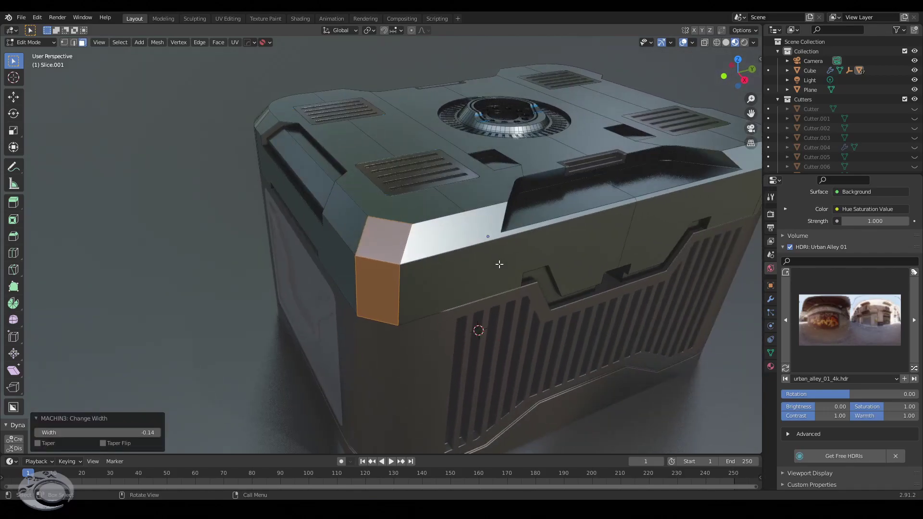
key("y")
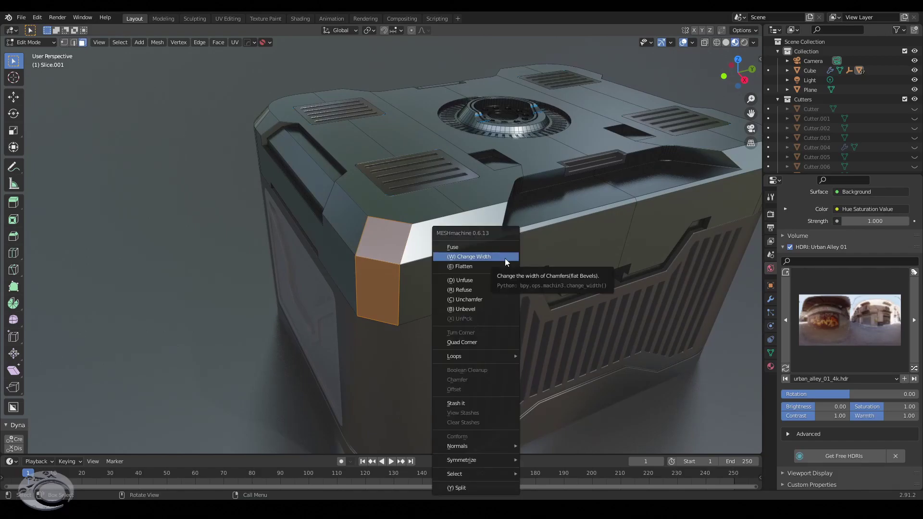
Unchamfer the front corner into a hard edge with Set Sharps turned off
left_click(490, 298)
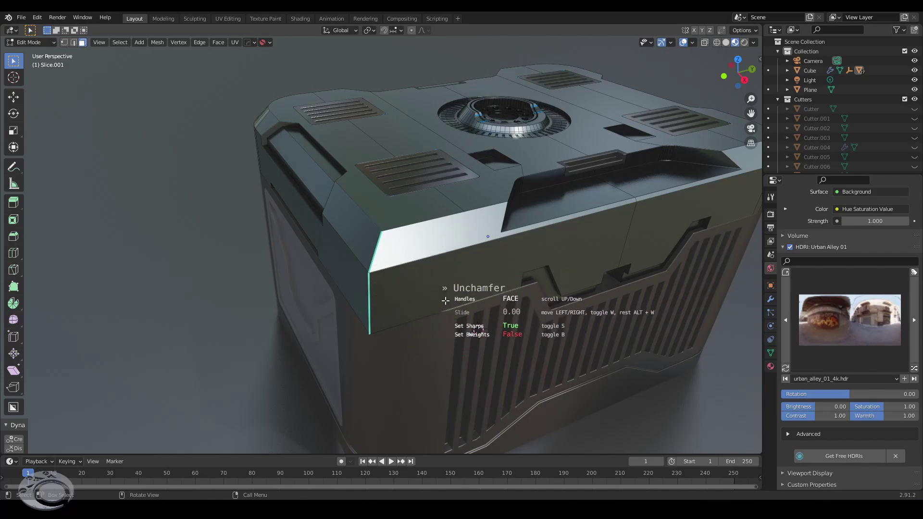
key("s")
left_click(447, 299)
key("y")
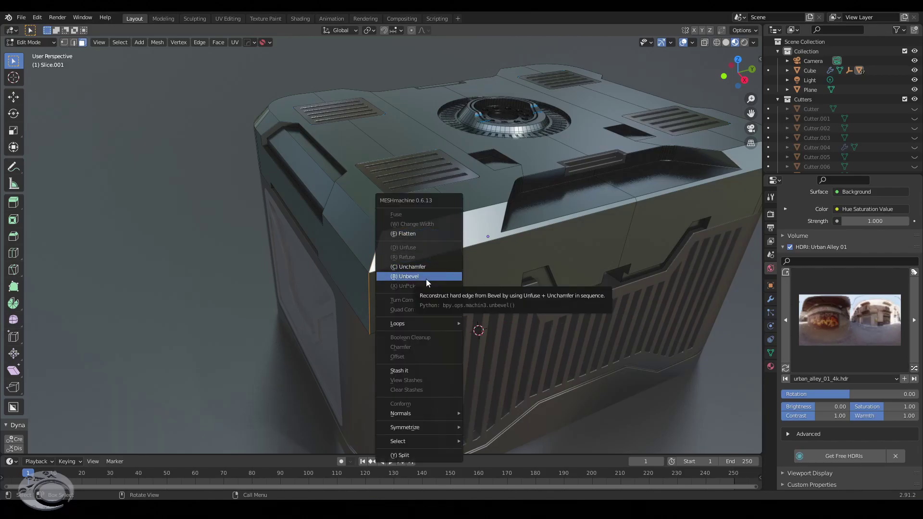
mouse_move(192, 199)
middle_mouse_down()
mouse_move(474, 251)
mouse_move(369, 317)
middle_mouse_up()
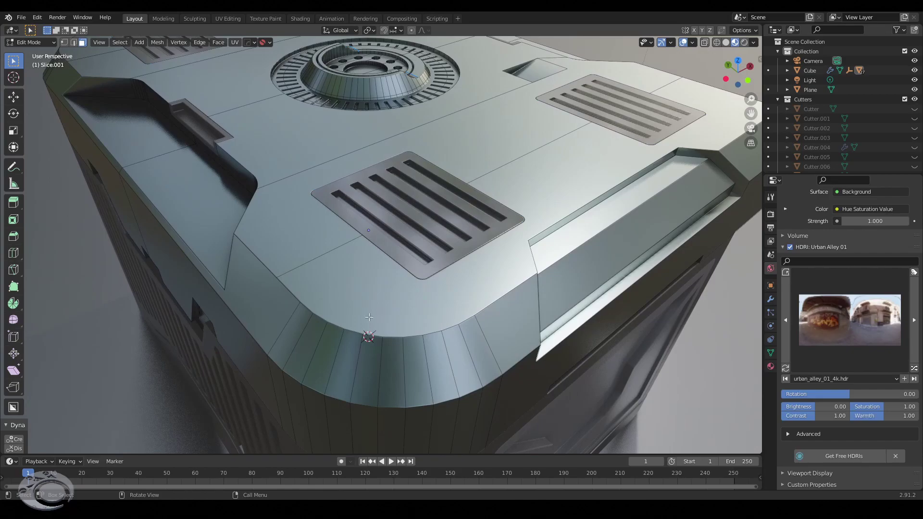
In vertex mode, select the vertex path along the rounded top corner and start MESHmachine Unf*ck
key("1")
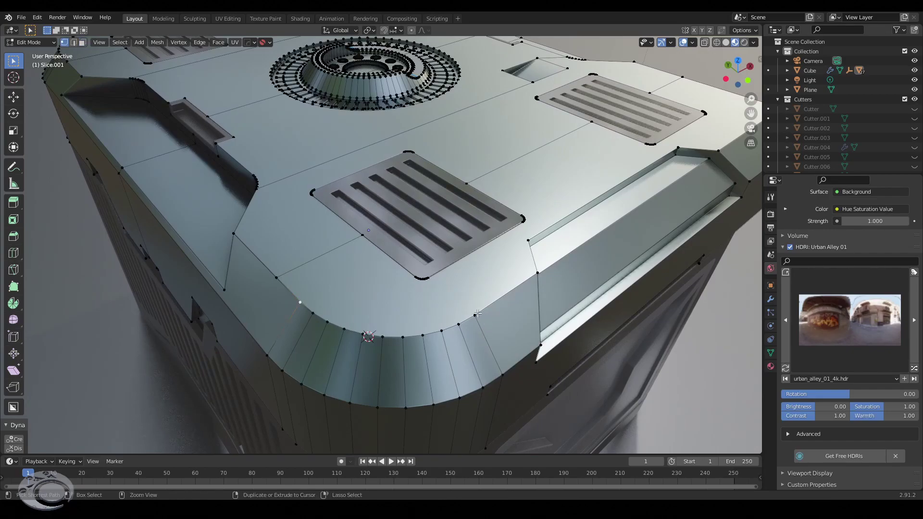
left_click(476, 314, "ctrl")
key("y")
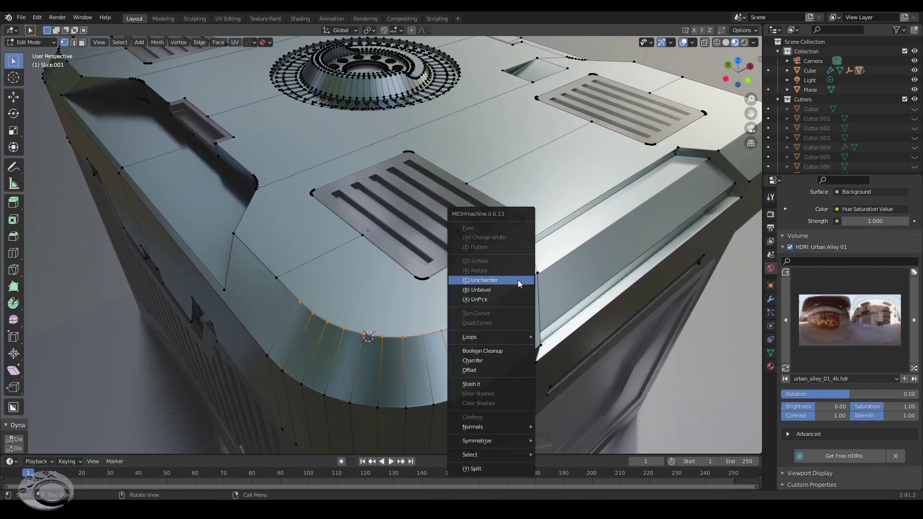
left_click(506, 302)
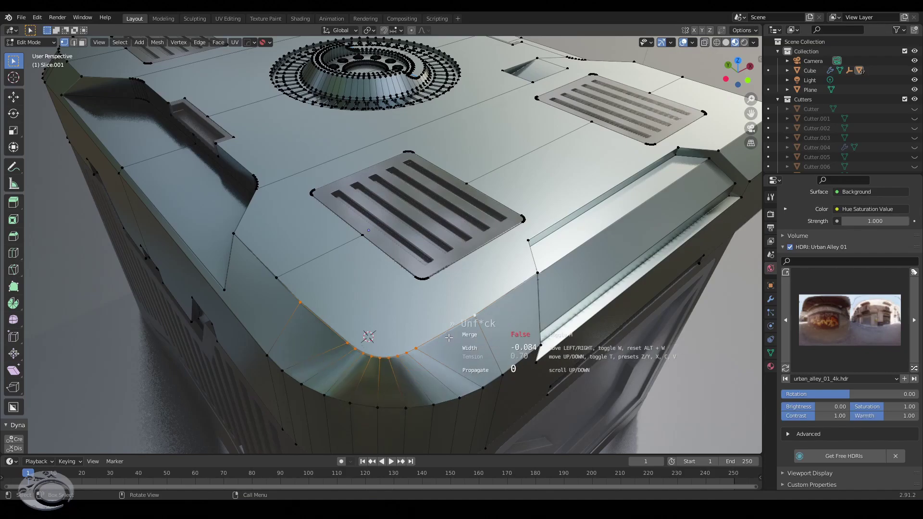
Confirm Unf*ck at width -0.09, then orbit and zoom out to view the whole box
left_click(501, 328)
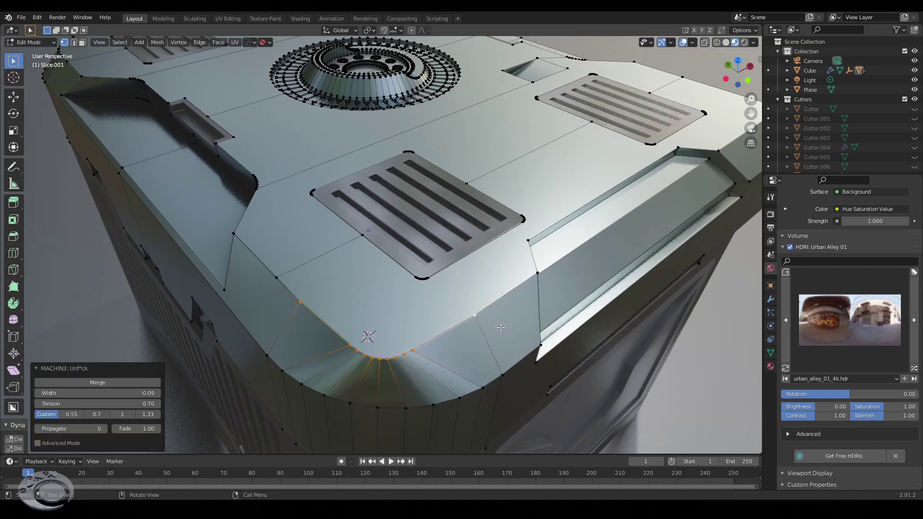
mouse_move(501, 327)
middle_mouse_down()
mouse_move(460, 323)
mouse_move(464, 336)
middle_mouse_up()
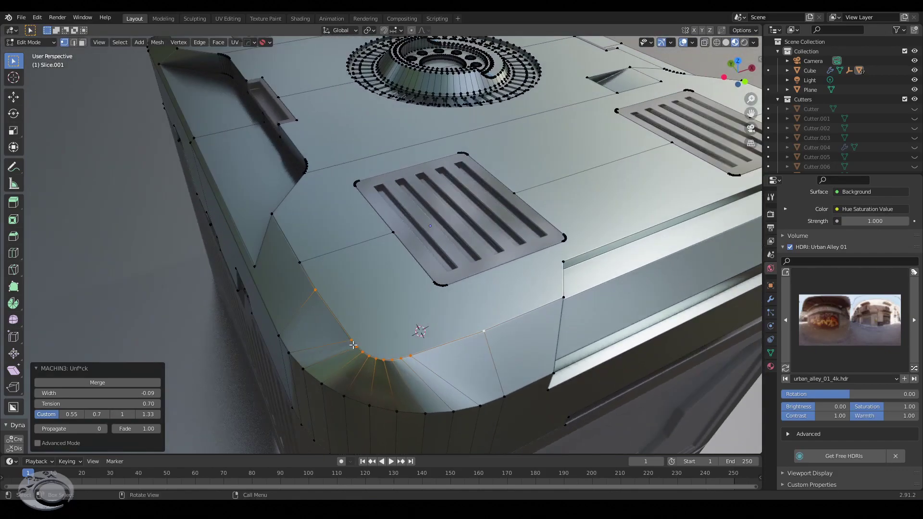
scroll(409, 309, "down", 8)
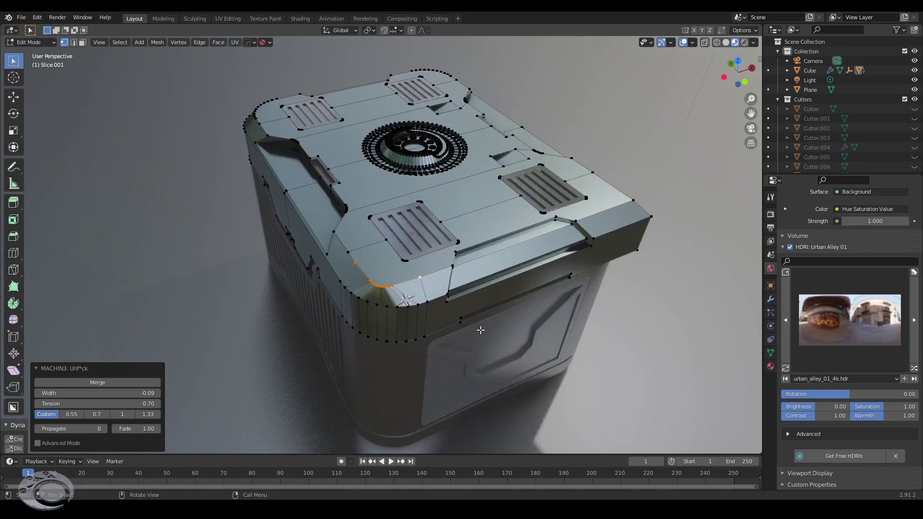
mouse_move(478, 325)
middle_mouse_down()
mouse_move(489, 327)
mouse_move(497, 272)
mouse_move(480, 317)
mouse_move(474, 299)
mouse_move(461, 294)
middle_mouse_up()
scroll(460, 295, "up", 2)
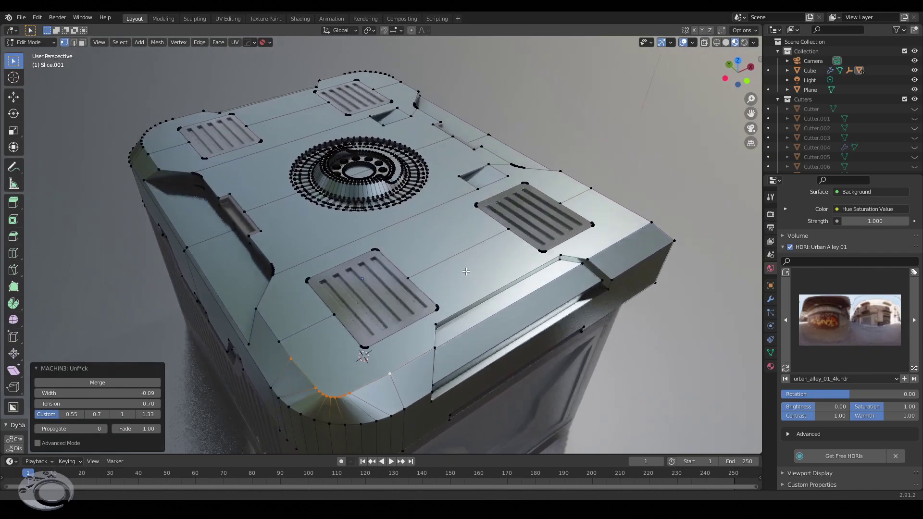
scroll(452, 306, "up", 2)
scroll(442, 315, "up", 1)
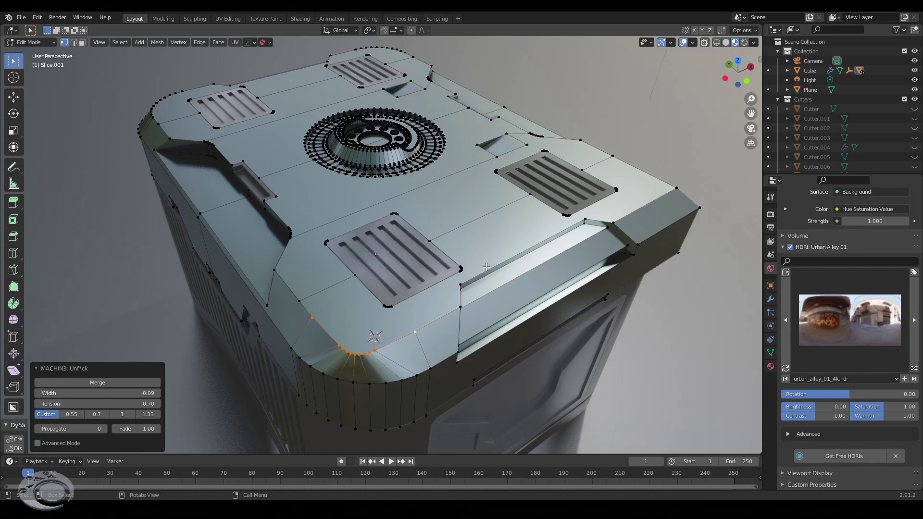
Add a cylinder and turn it 90° about the Y axis
key("y")
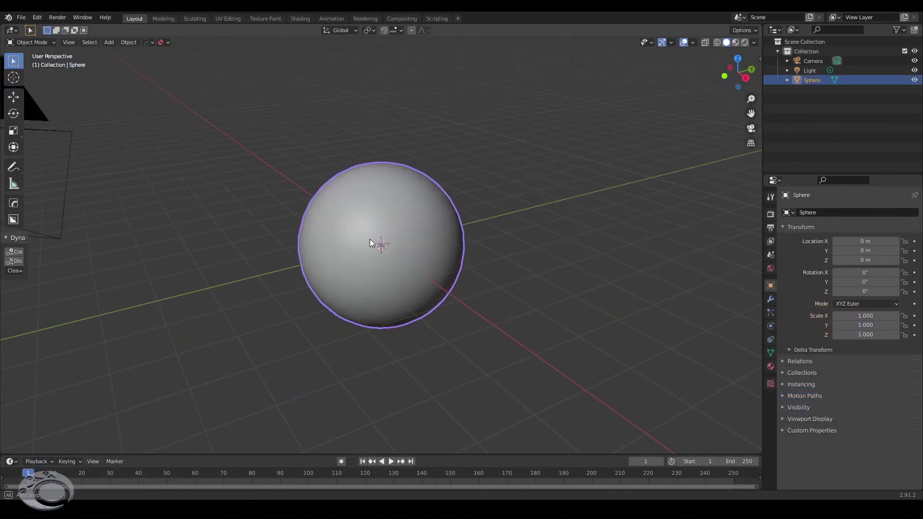
scroll(373, 240, "up", 2)
key("shift+a")
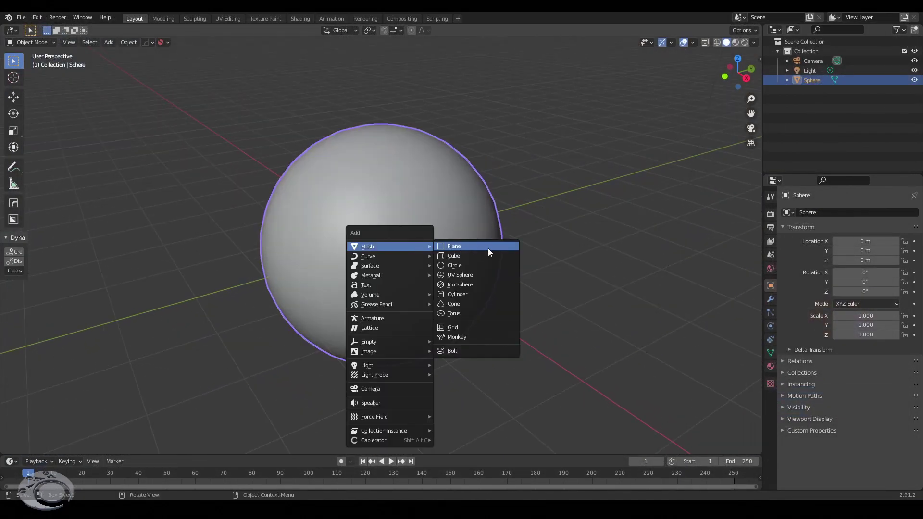
left_click(459, 296)
mouse_move(458, 297)
middle_mouse_down()
mouse_move(445, 266)
mouse_move(469, 239)
middle_mouse_up()
key("s")
type("x")
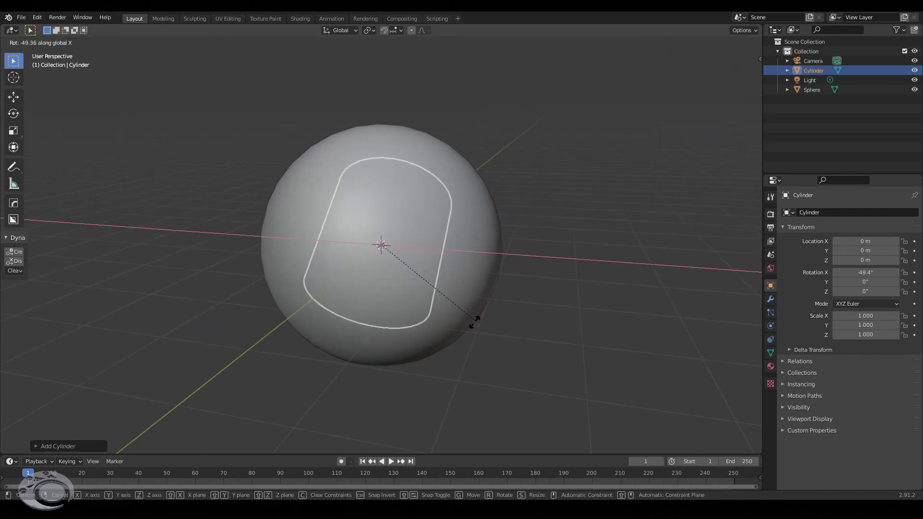
type("y90")
key("Return")
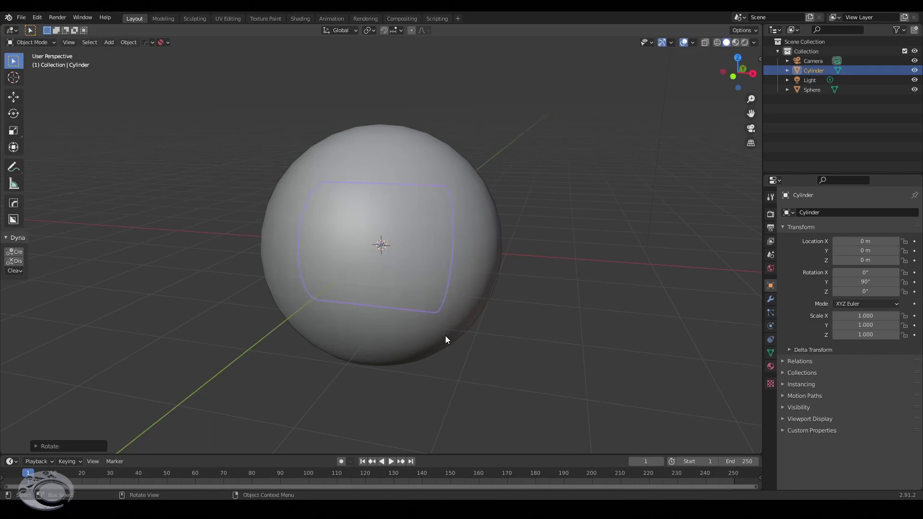
Slide the cylinder along X through the sphere and cut it with a HardOps Difference boolean
middle_click_drag(442, 336, 385, 271)
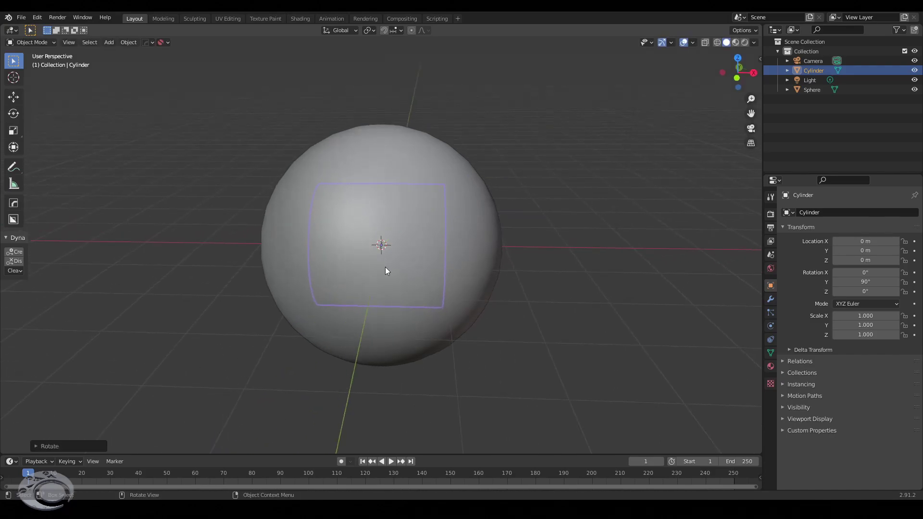
left_click(15, 98)
left_click_drag(421, 252, 550, 254)
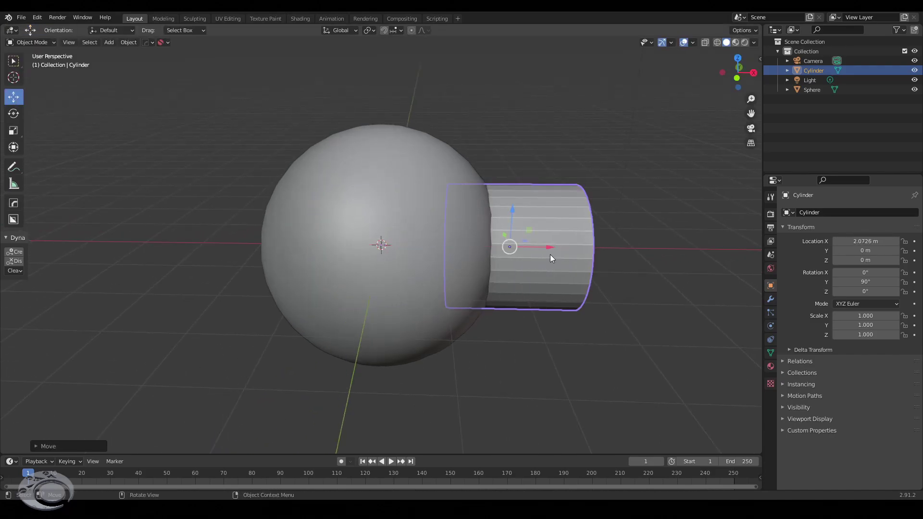
middle_click_drag(549, 255, 424, 196)
left_click(407, 183, "shift")
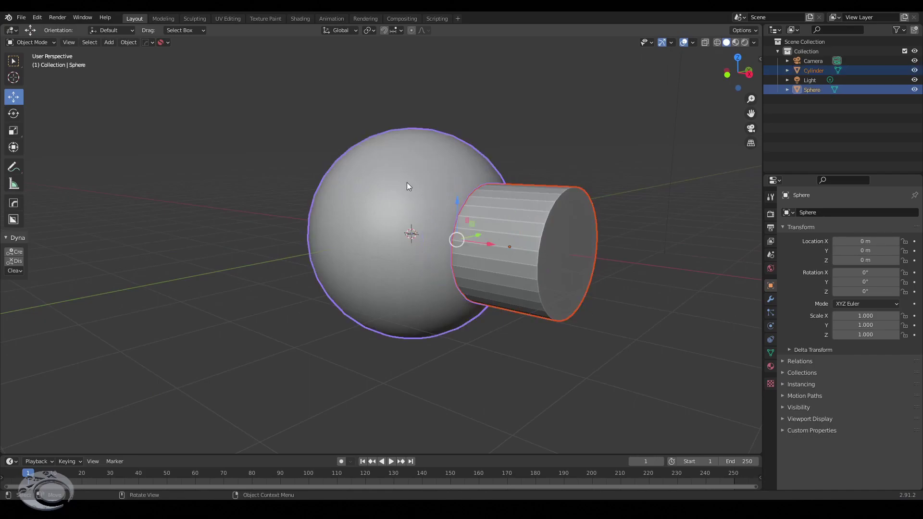
key("ctrl+KP_Subtract")
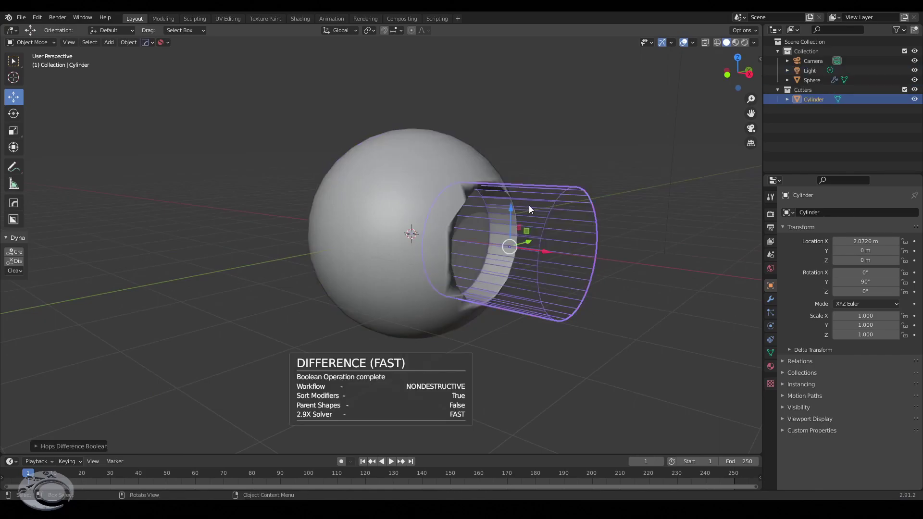
Apply the boolean modifier on the sphere and delete the cylinder cutter
left_click(425, 186)
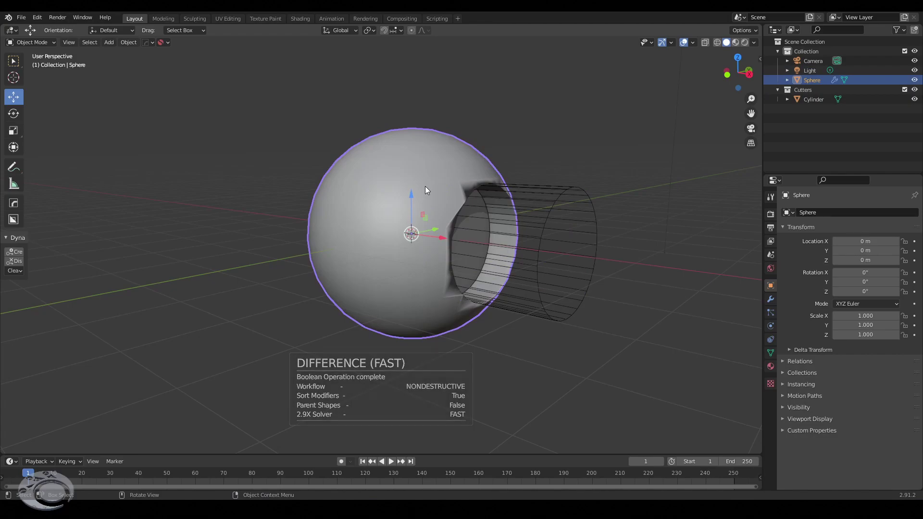
key("ctrl+a")
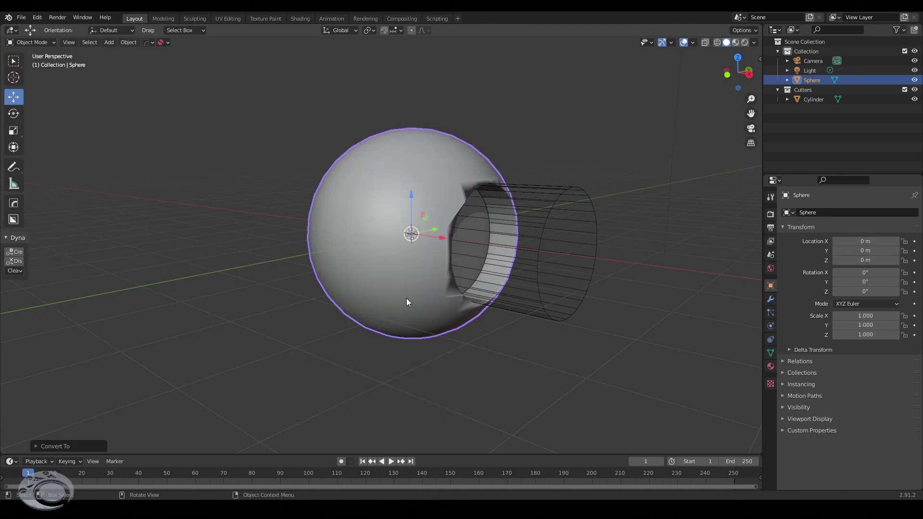
left_click(409, 301)
left_click(537, 204)
key("x")
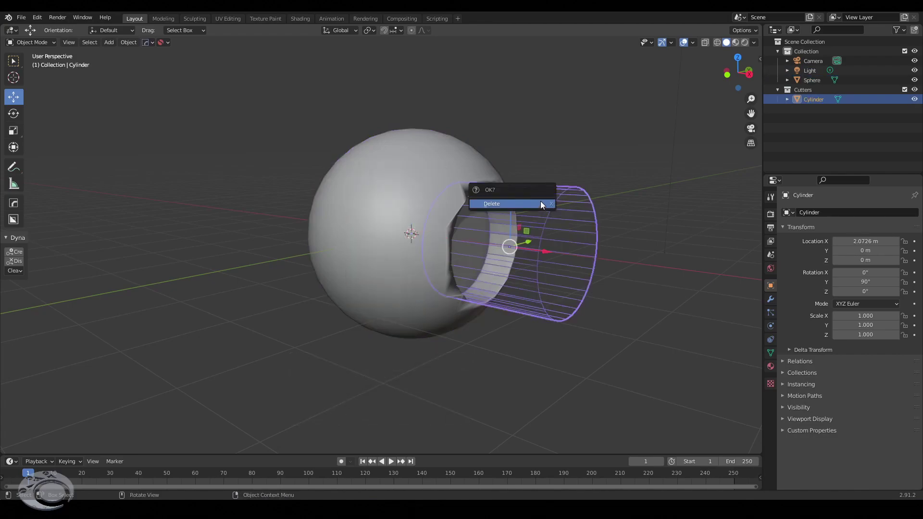
left_click(540, 201)
Select the cut sphere and enter Edit Mode
mouse_move(540, 201)
middle_mouse_down()
mouse_move(436, 252)
mouse_move(418, 250)
middle_mouse_up()
left_click(376, 161)
key("Tab")
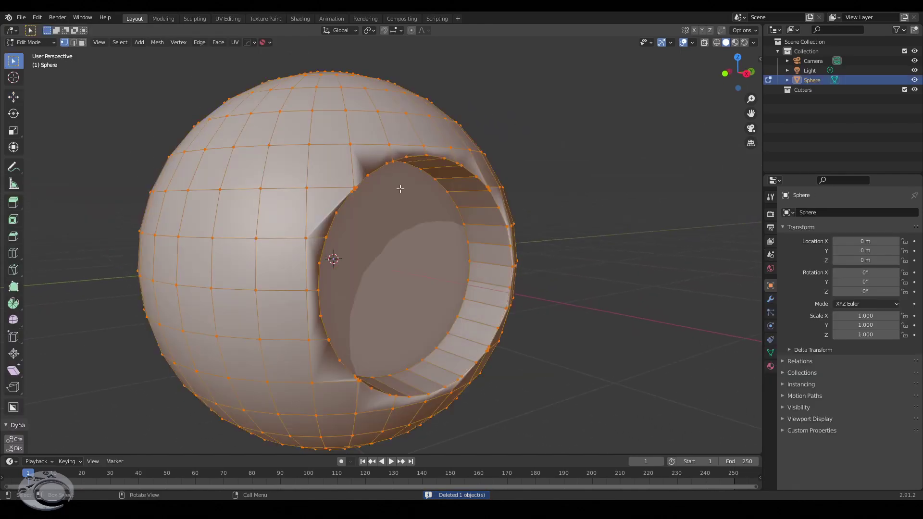
Select the vertices all around the hole's rim and bring up the MESHmachine menu
mouse_move(400, 189)
middle_mouse_down()
mouse_move(392, 169)
mouse_move(404, 179)
middle_mouse_up()
left_click(355, 116)
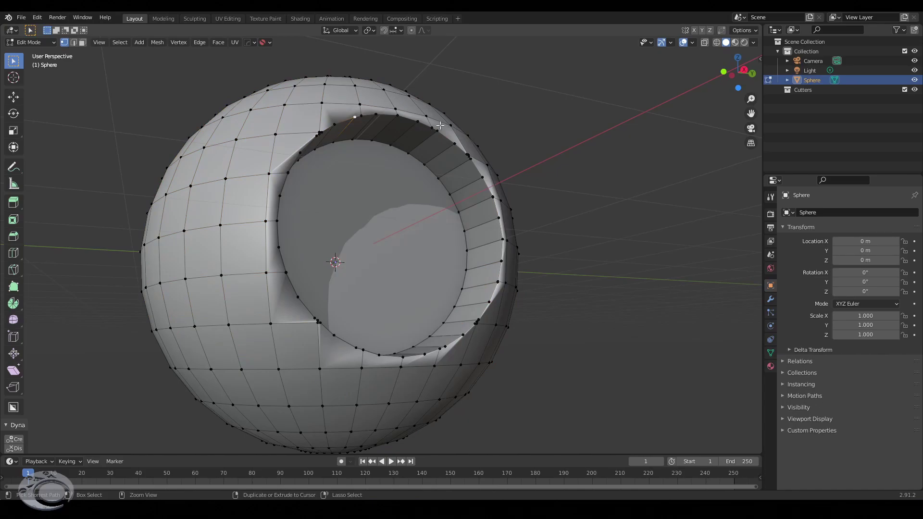
left_click(438, 129, "ctrl")
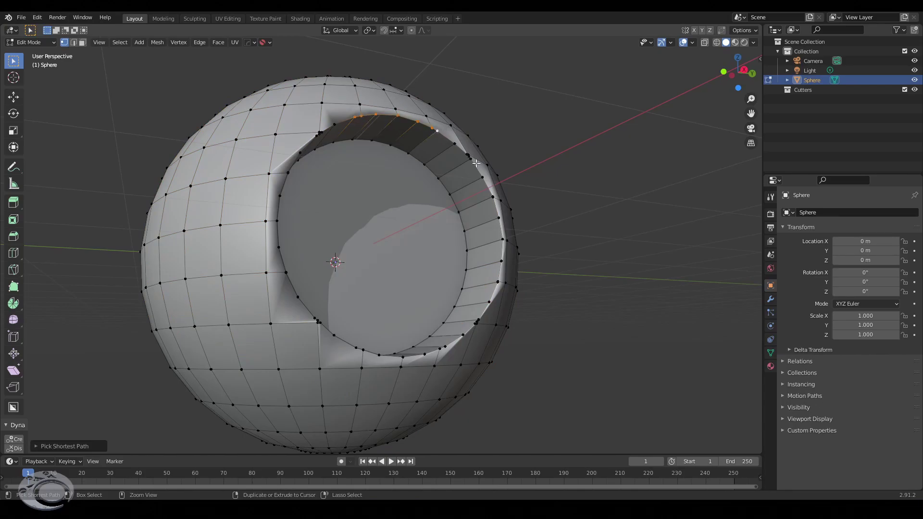
left_click(506, 246, "ctrl")
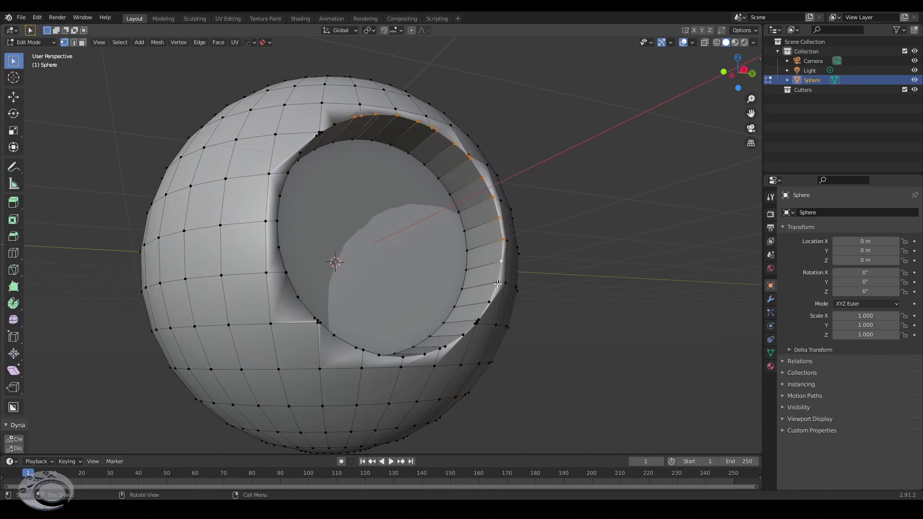
left_click(426, 356, "ctrl")
middle_click_drag(426, 356, 292, 271)
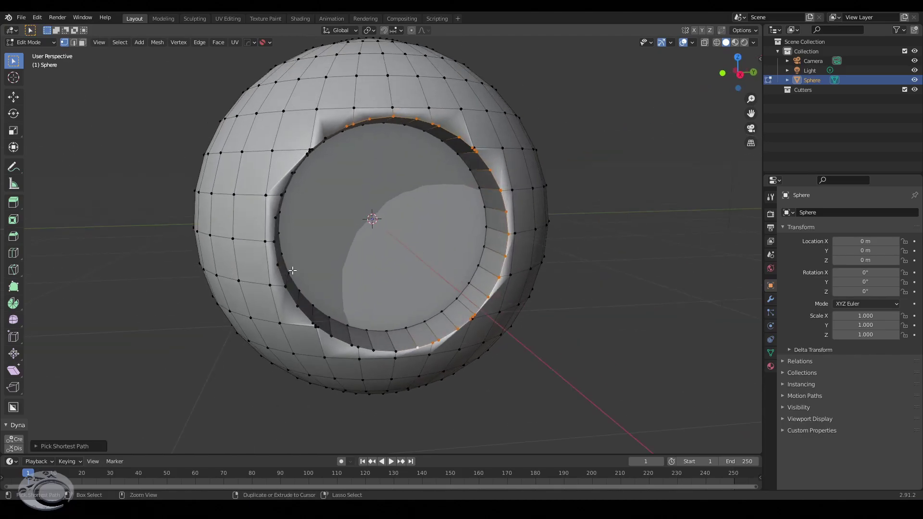
left_click(279, 261, "ctrl")
left_click(289, 174, "ctrl")
mouse_move(352, 136)
middle_mouse_down()
mouse_move(332, 140)
mouse_move(361, 183)
middle_mouse_up()
left_click(331, 143, "ctrl")
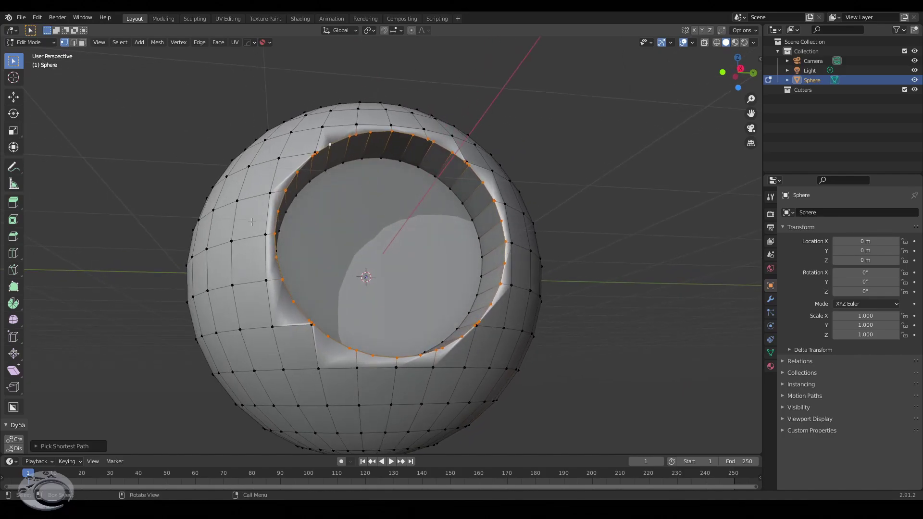
mouse_move(339, 210)
middle_mouse_down()
mouse_move(379, 207)
mouse_move(397, 217)
middle_mouse_up()
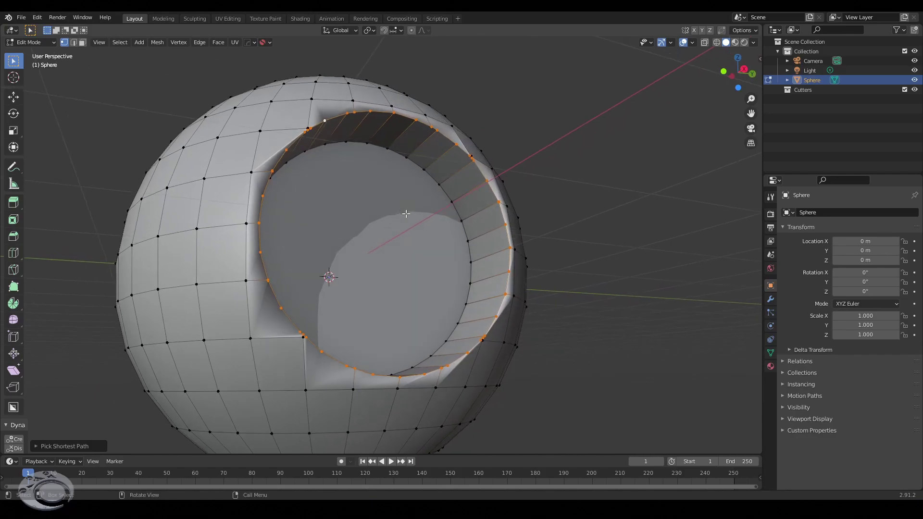
key("y")
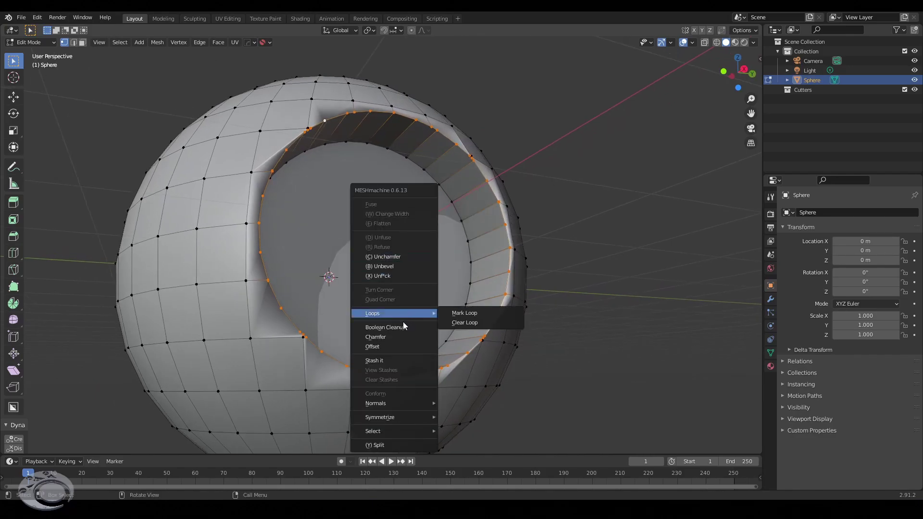
Run Boolean Cleanup on the rim loop, settling on Side B with threshold 2.9521
left_click(404, 327)
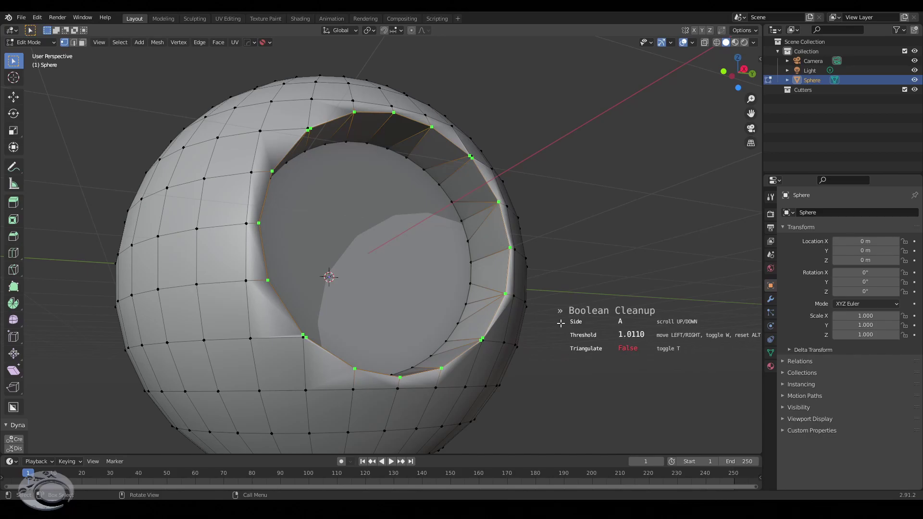
scroll(572, 319, "down", 1)
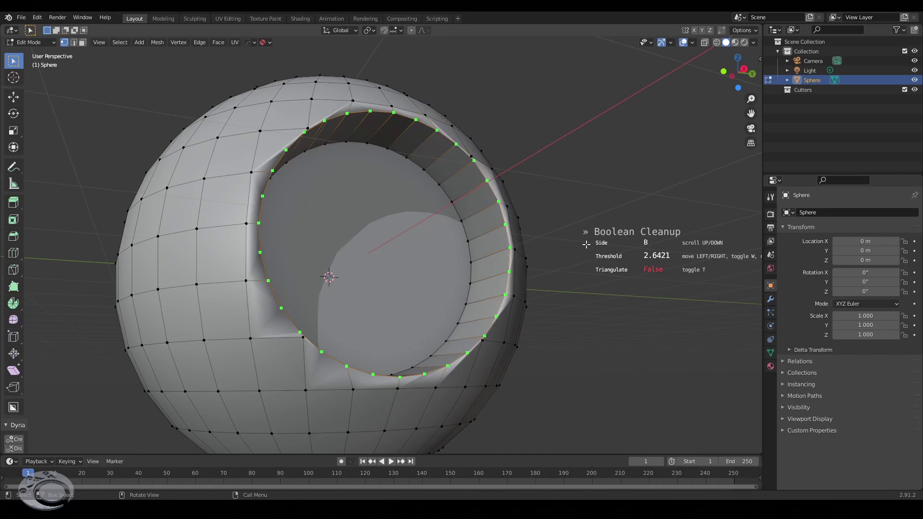
scroll(586, 244, "up", 1)
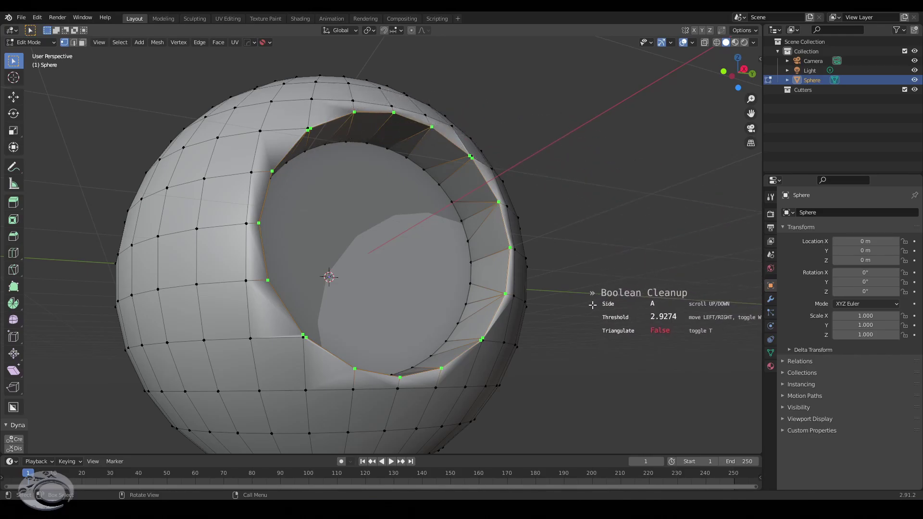
scroll(588, 293, "down", 1)
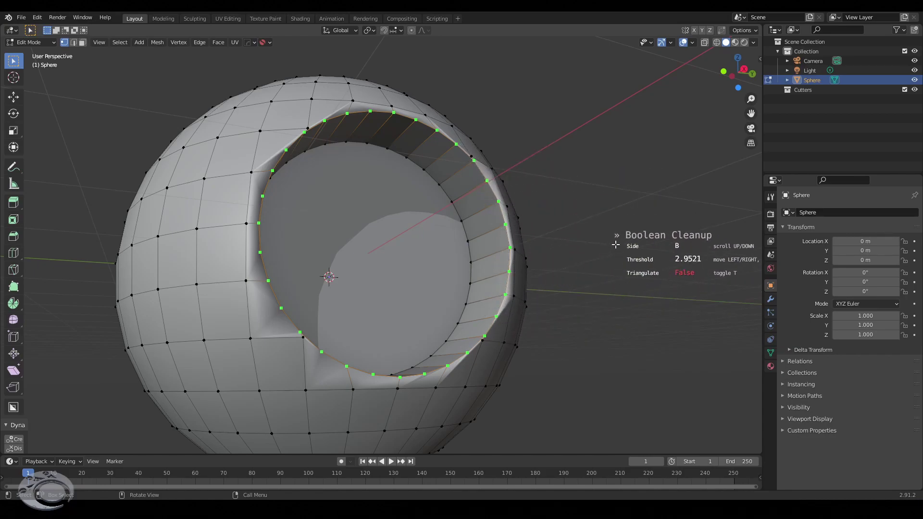
Confirm the Boolean Cleanup, deselect all, and slide a vertex above the hole
left_click(598, 227)
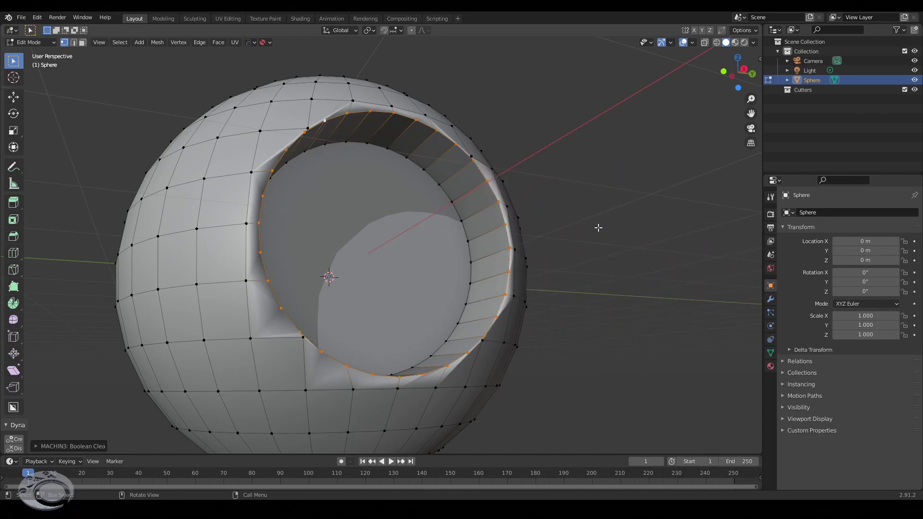
middle_click_drag(439, 220, 432, 247)
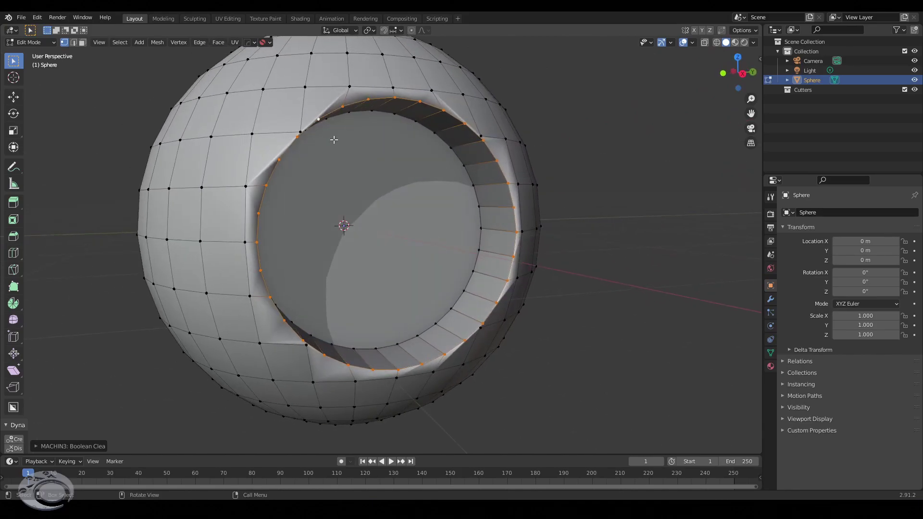
key("alt+a")
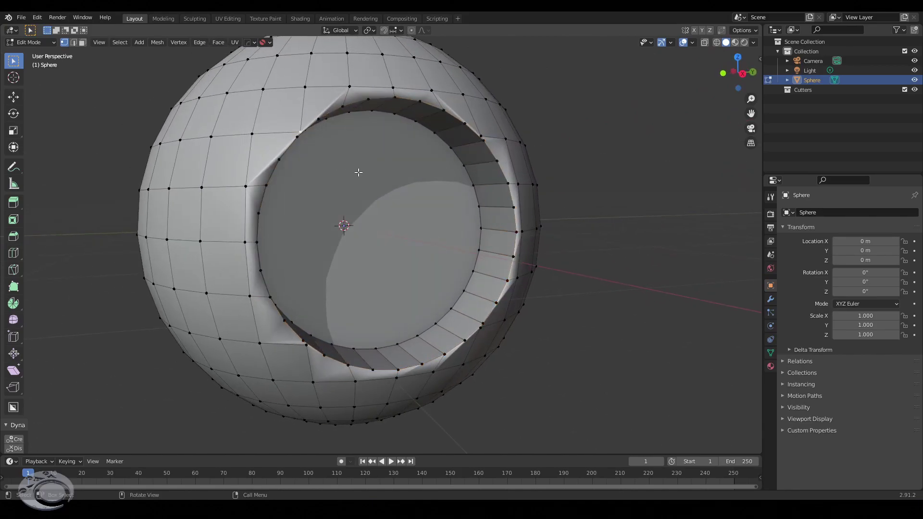
key("shift+v")
left_click(336, 154)
key("shift+v")
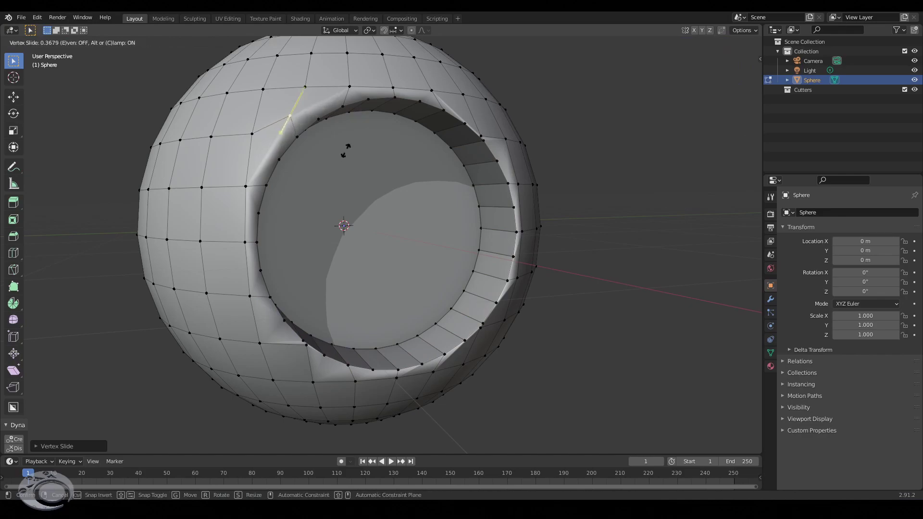
left_click(344, 153)
Slide the vertices left and below-left of the hole toward the opening
left_click(243, 188)
key("shift+v")
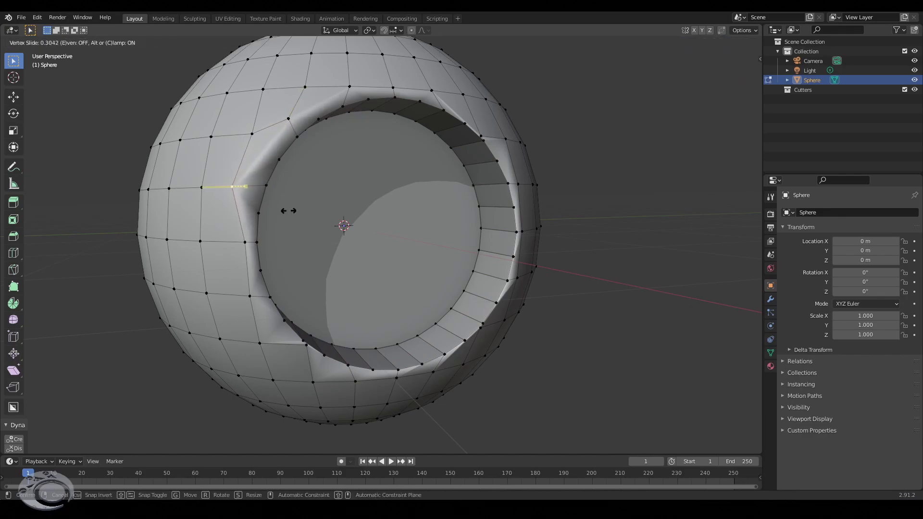
left_click(289, 217)
left_click(246, 243)
key("shift+v")
left_click(274, 249)
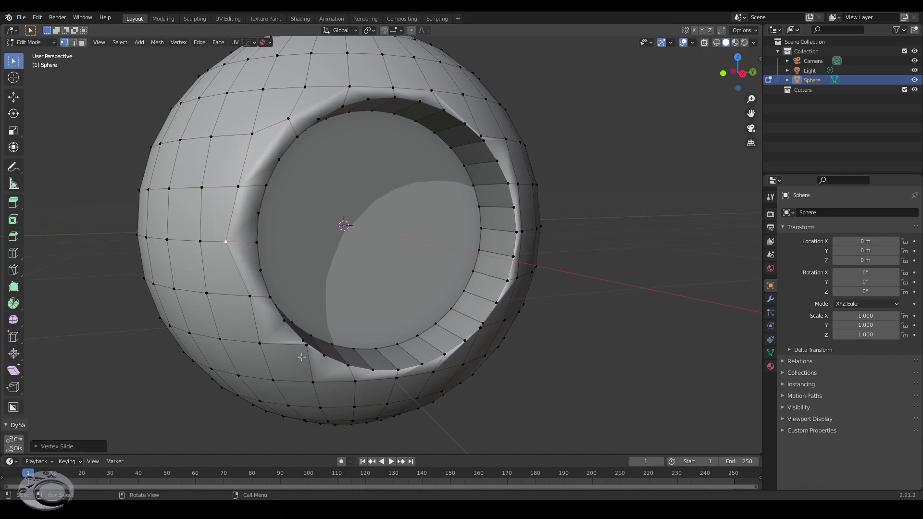
left_click(307, 360)
Slide two more vertices below the hole, then view the hole front-on
key("shift+v")
left_click(301, 367)
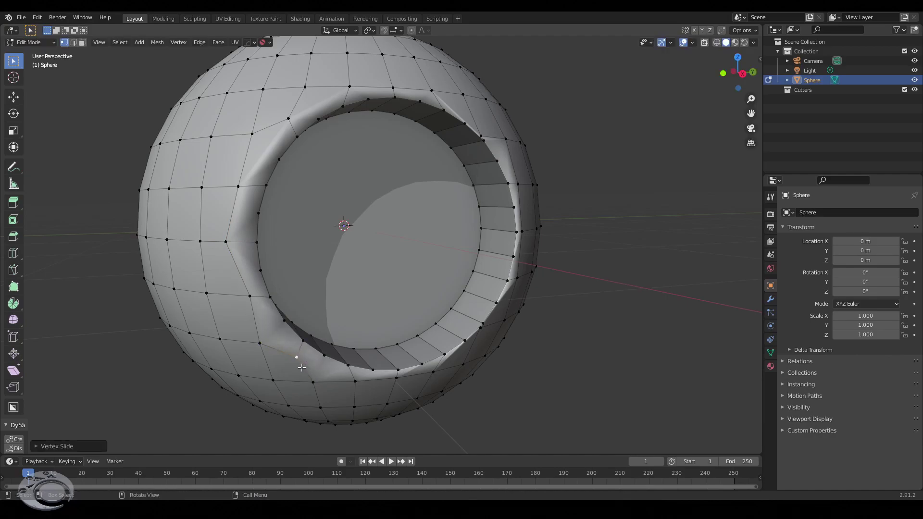
left_click(394, 382)
key("shift+v")
left_click(399, 376)
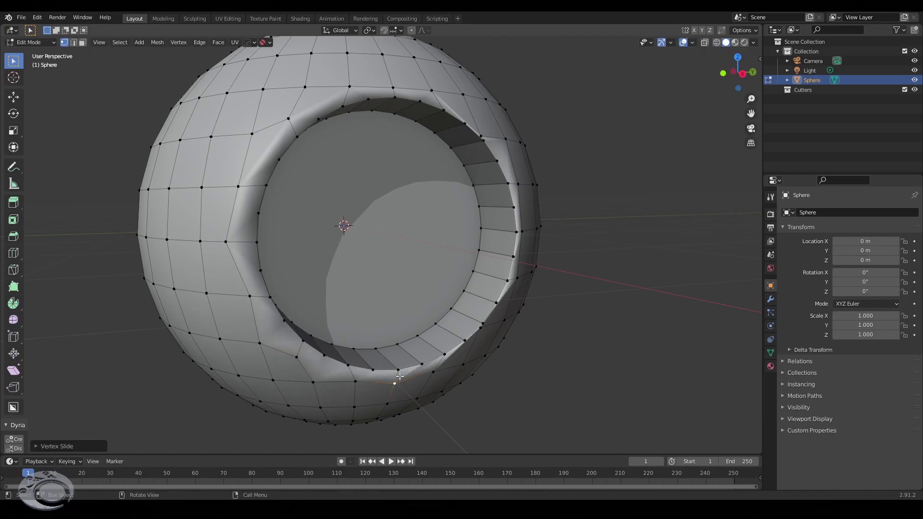
mouse_move(365, 258)
middle_mouse_down()
mouse_move(377, 245)
mouse_move(373, 261)
middle_mouse_up()
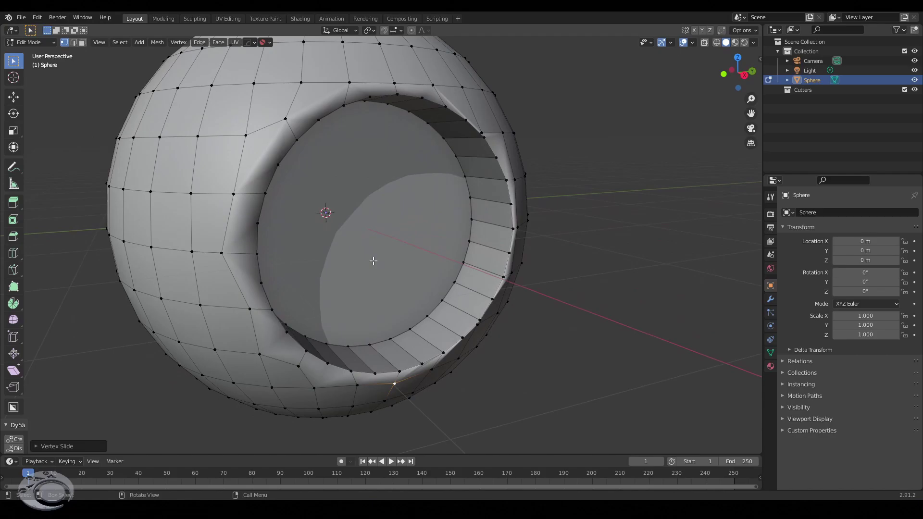
middle_click_drag(339, 107, 349, 119)
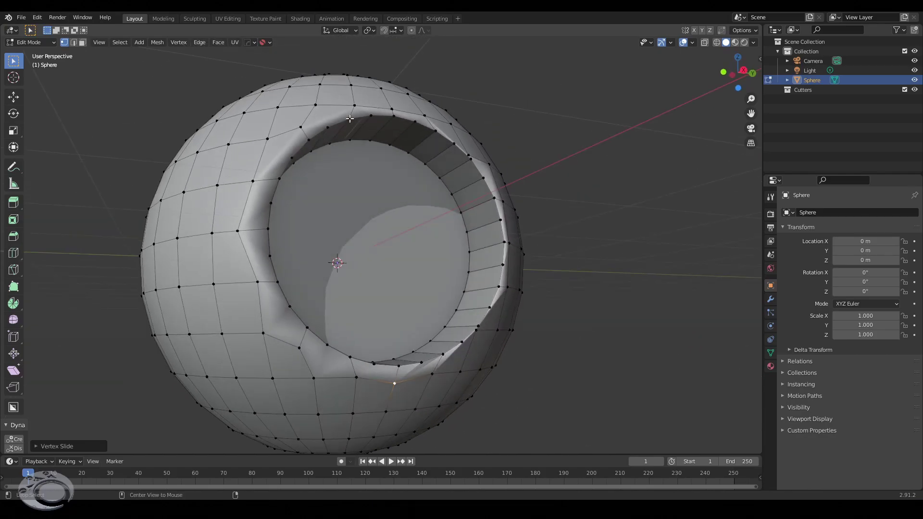
Shortest-path select the rim loop through its top, left, bottom and right vertices
left_click(357, 117)
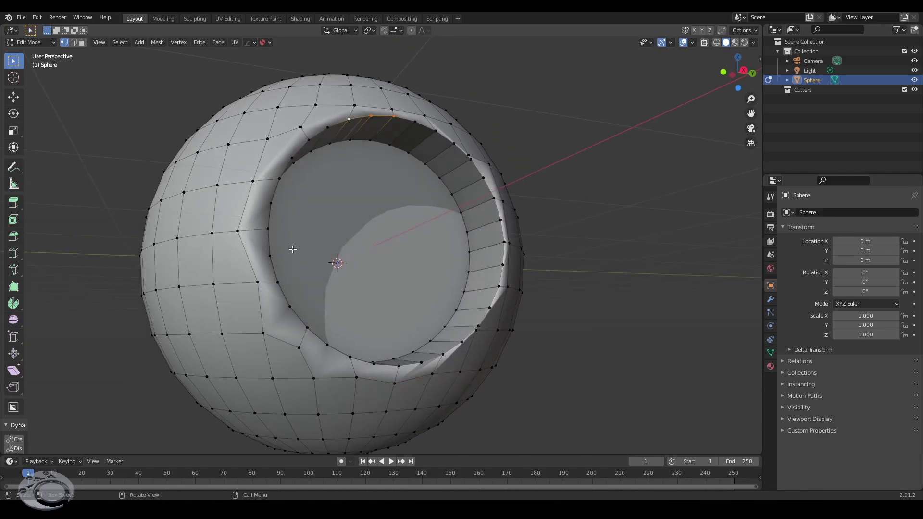
middle_click_drag(292, 249, 299, 300)
left_click(298, 307, "ctrl")
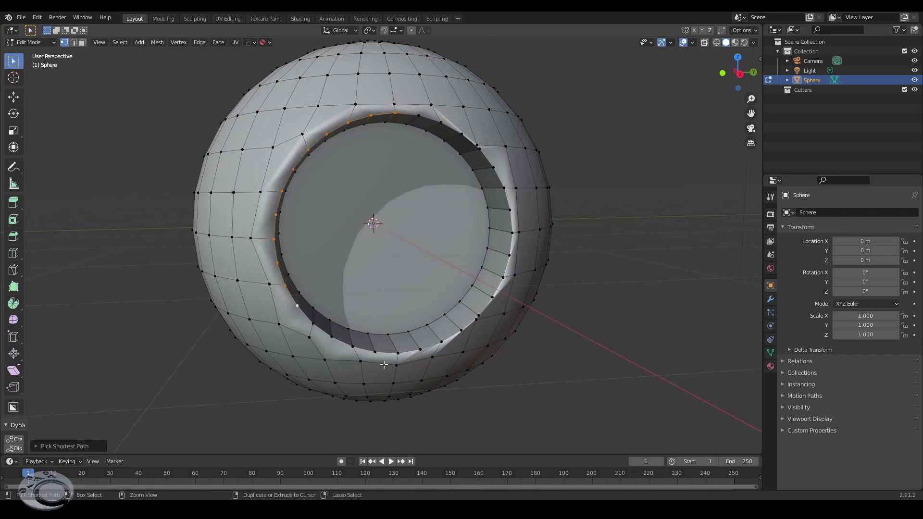
left_click(420, 350, "ctrl")
left_click(494, 169, "ctrl")
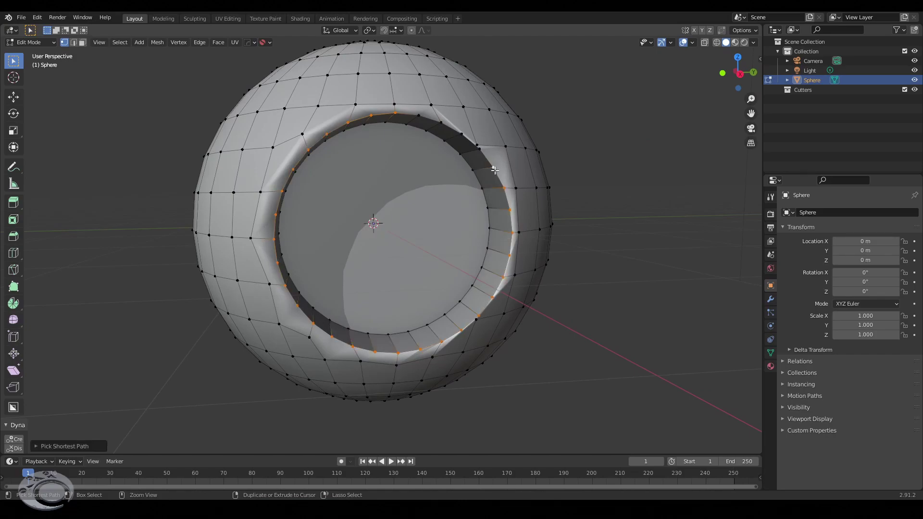
left_click(417, 114, "ctrl")
mouse_move(419, 212)
middle_mouse_down()
mouse_move(441, 207)
mouse_move(435, 225)
middle_mouse_up()
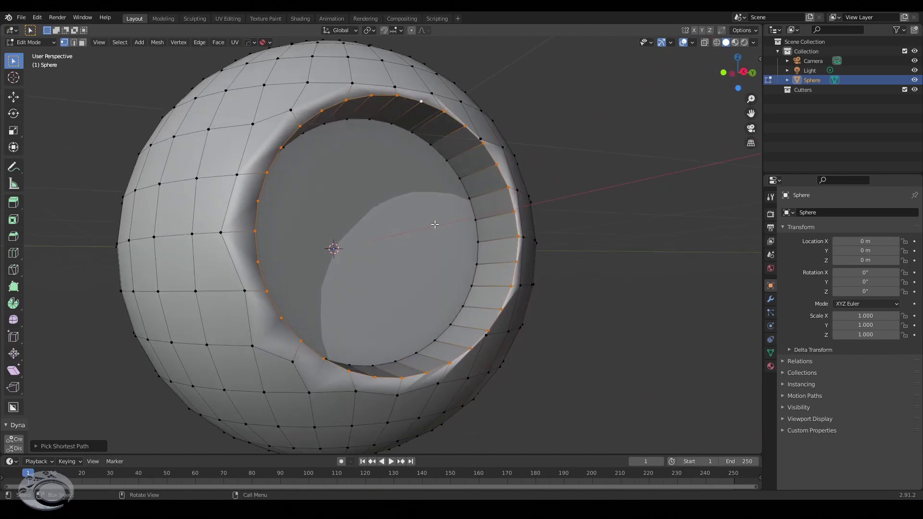
Offset the rim loop into a 0.113-wide band with Merge Perimeter on
key("y")
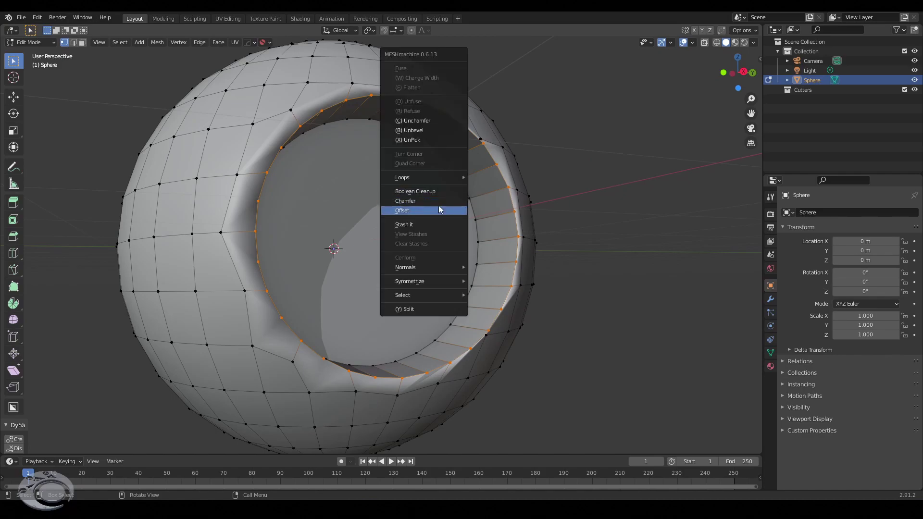
left_click(437, 211)
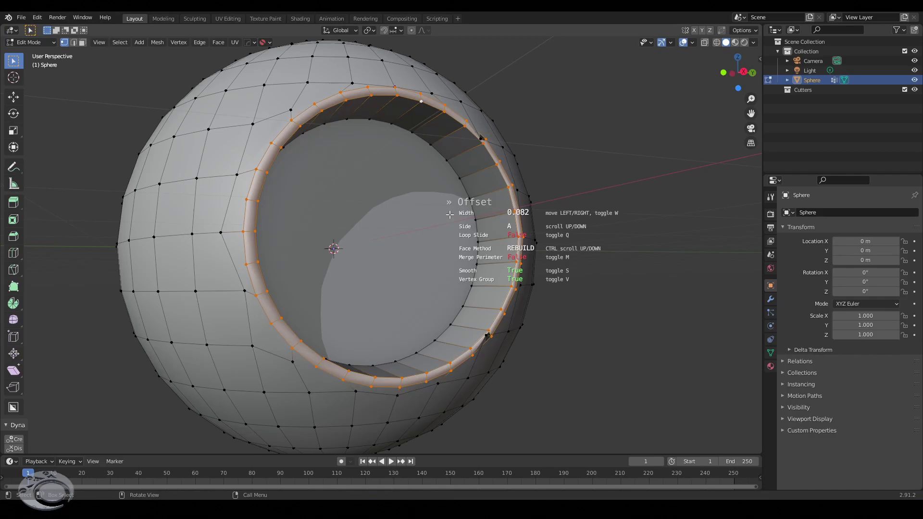
key("m")
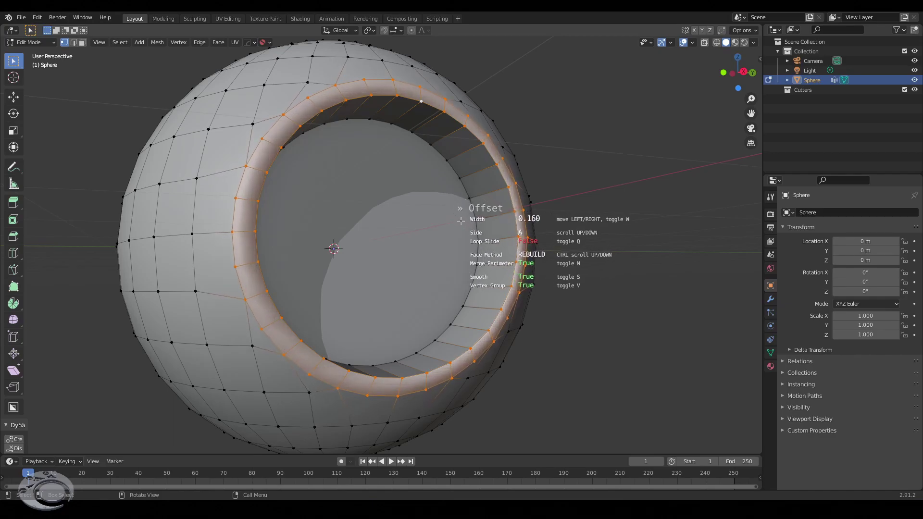
key("m")
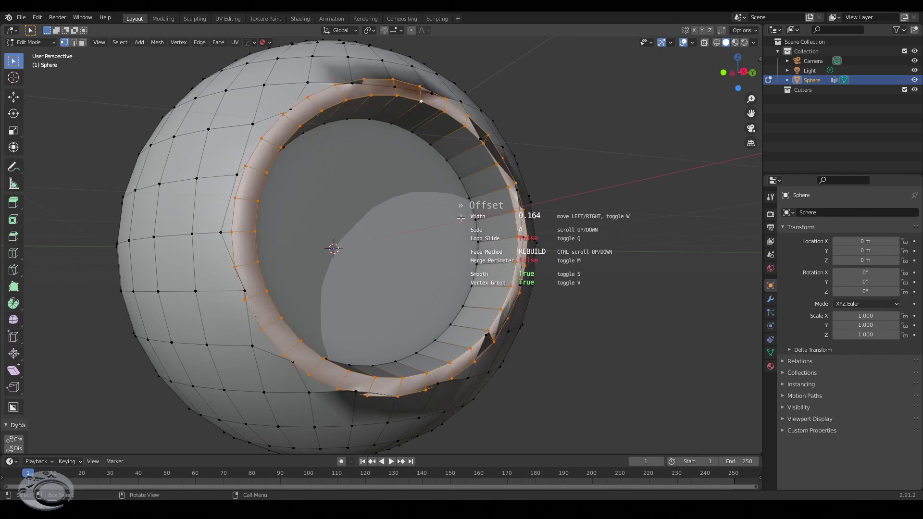
key("m")
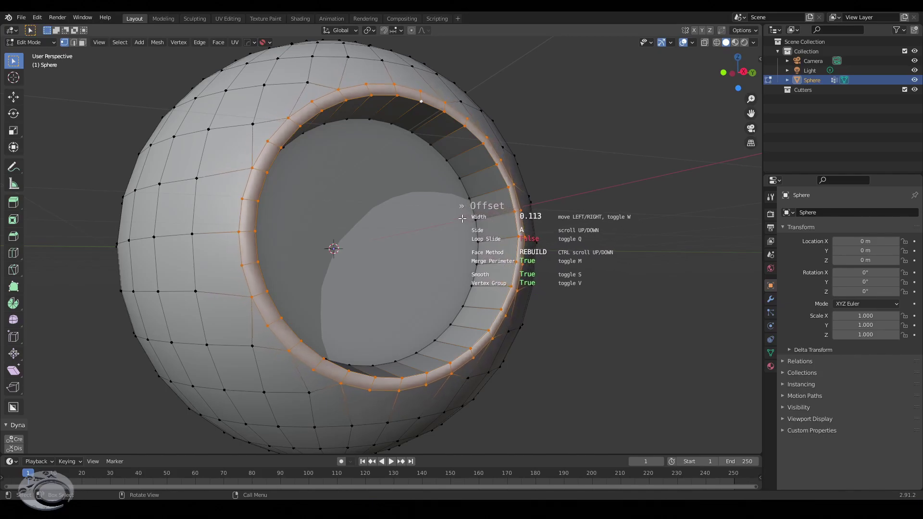
left_click(476, 221)
mouse_move(476, 220)
middle_mouse_down()
mouse_move(404, 264)
mouse_move(298, 237)
mouse_move(468, 192)
middle_mouse_up()
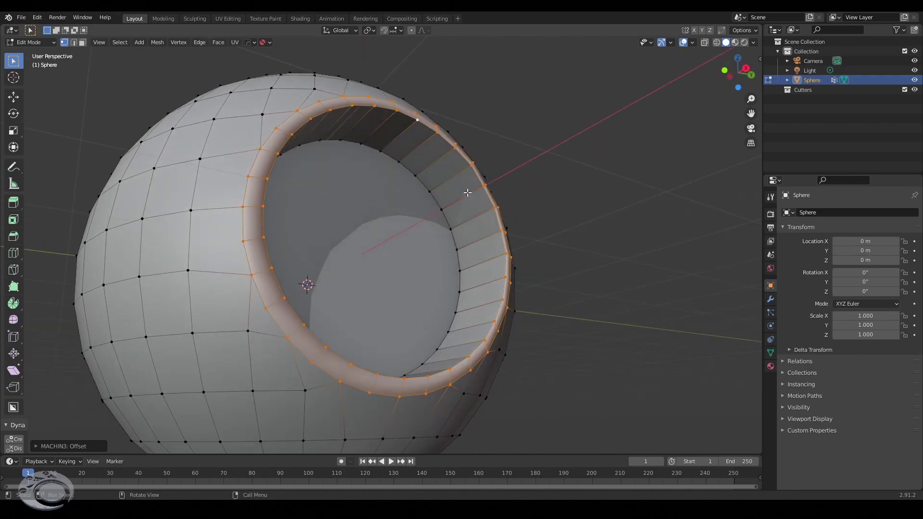
Insert an edge loop in the hole's inner wall
key("ctrl+r")
left_click(412, 125)
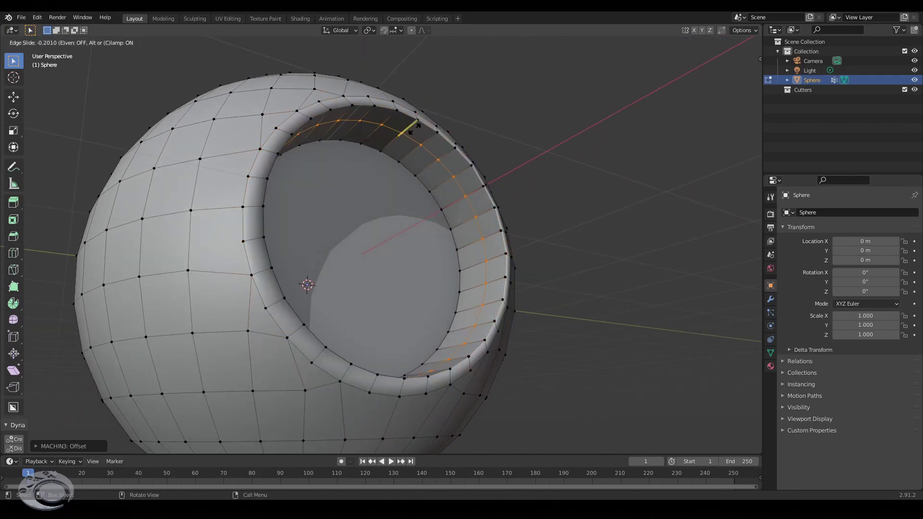
left_click(417, 125)
mouse_move(418, 126)
middle_mouse_down()
mouse_move(412, 113)
mouse_move(447, 167)
mouse_move(404, 175)
middle_mouse_up()
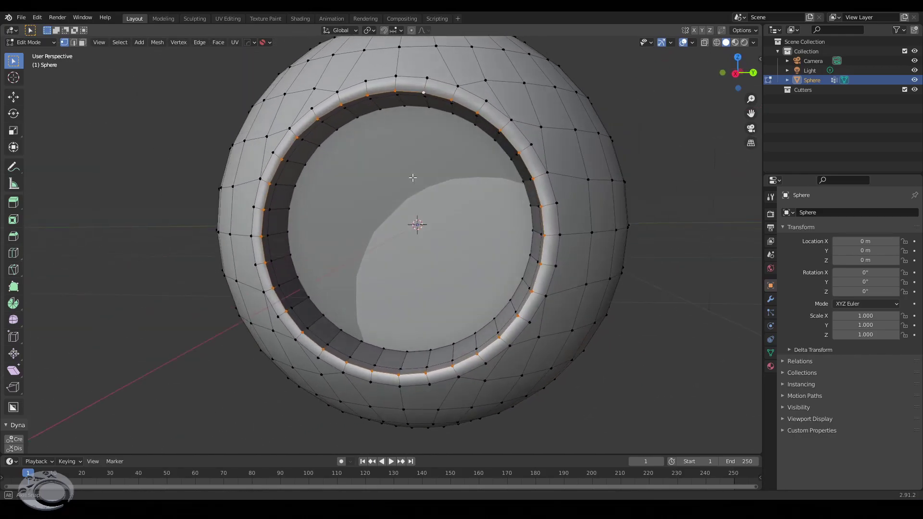
middle_click_drag(313, 140, 418, 267)
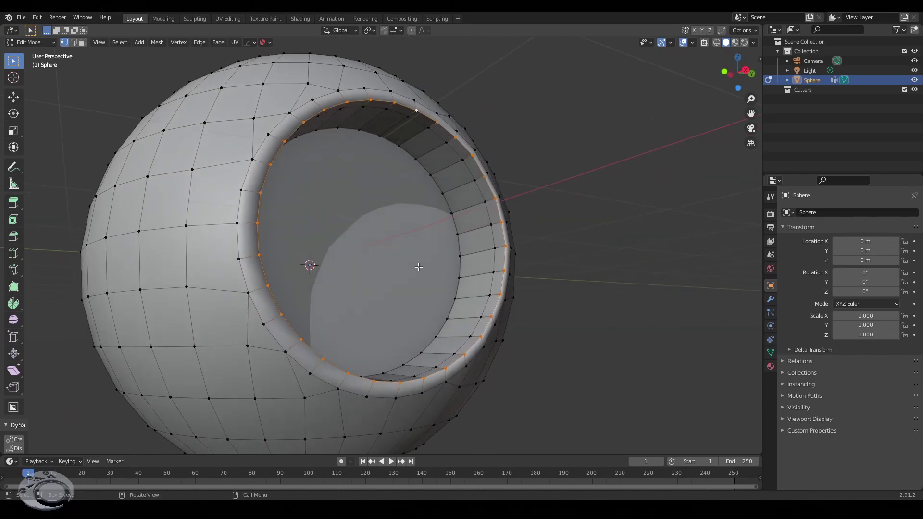
Bevel the rim edges with 4 segments and return to Object Mode
middle_click_drag(479, 301, 490, 311)
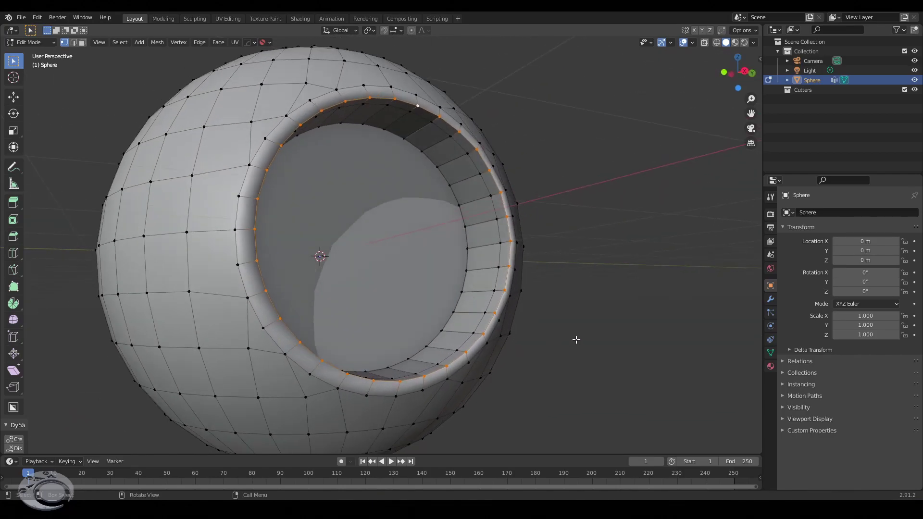
key("ctrl+b")
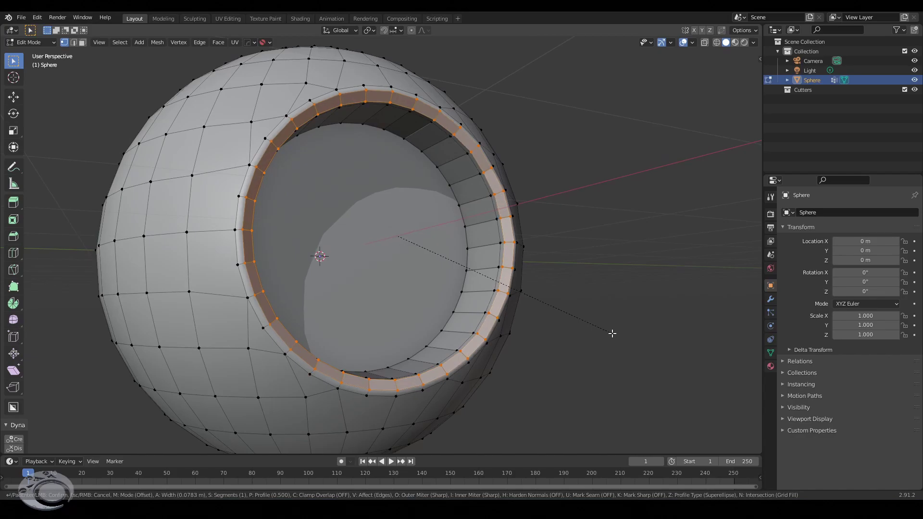
scroll(611, 333, "up", 3)
left_click(611, 334)
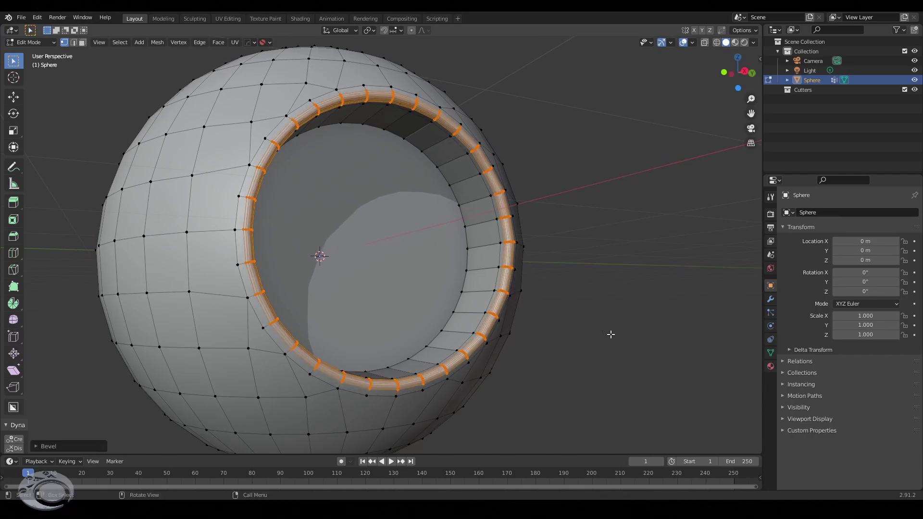
key("Tab")
mouse_move(526, 270)
middle_mouse_down()
mouse_move(494, 294)
mouse_move(526, 299)
middle_mouse_up()
Shade the sphere smooth
right_click(407, 276)
left_click(406, 276)
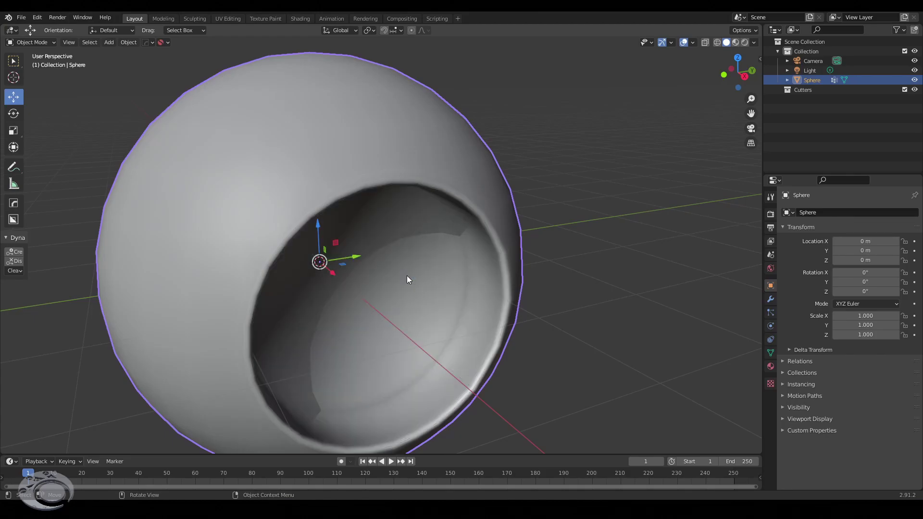
mouse_move(407, 276)
middle_mouse_down()
mouse_move(424, 306)
mouse_move(420, 290)
middle_mouse_up()
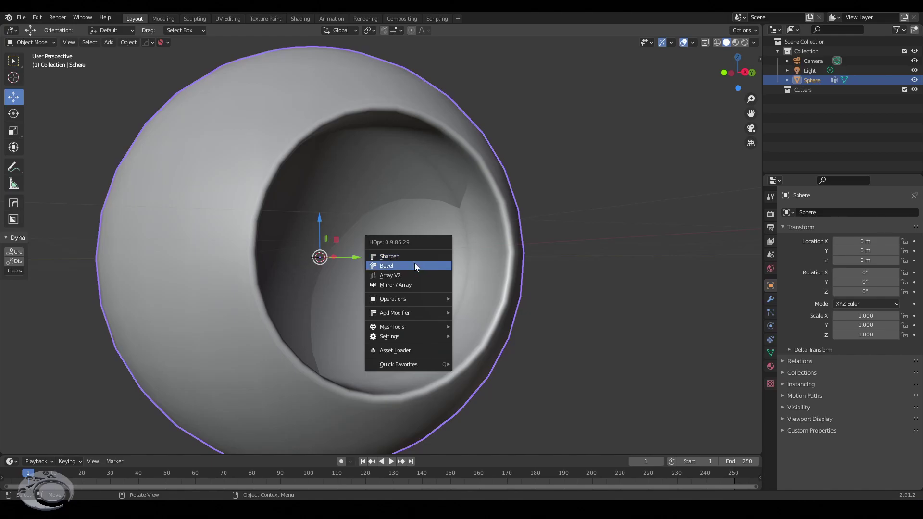
Add a HardOps Bevel: 3 segments, width 0.013, profile 0.70, 30° angle limit
left_click(414, 265)
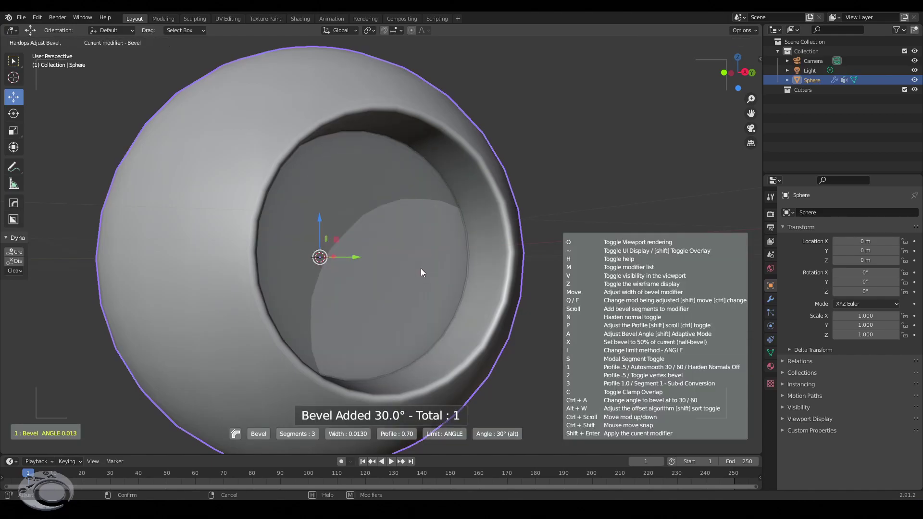
left_click(421, 272)
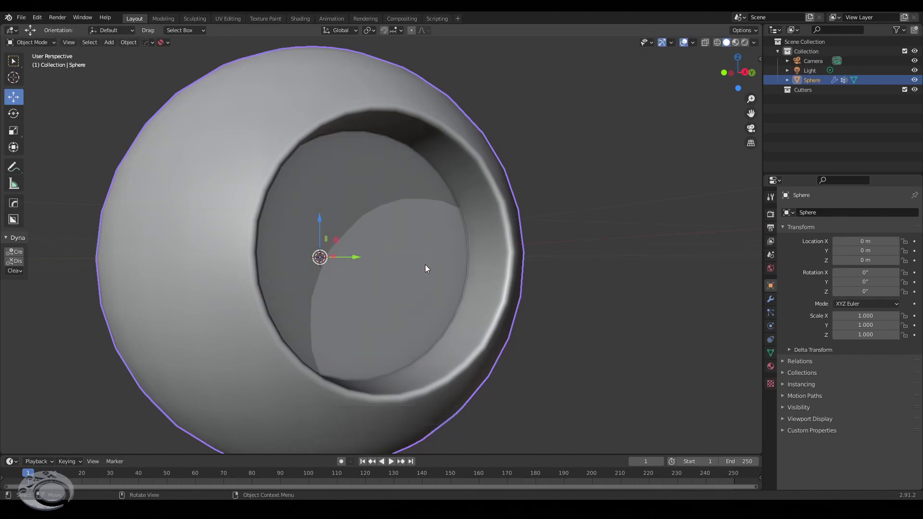
mouse_move(425, 268)
middle_mouse_down()
mouse_move(412, 287)
mouse_move(445, 282)
mouse_move(420, 251)
mouse_move(377, 264)
mouse_move(389, 319)
mouse_move(434, 319)
mouse_move(431, 295)
mouse_move(400, 320)
mouse_move(433, 304)
mouse_move(427, 287)
middle_mouse_up()
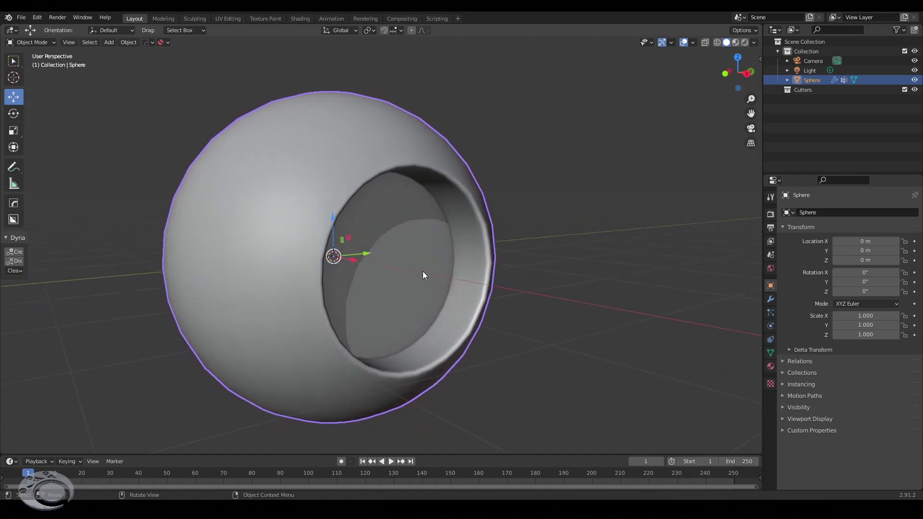
Orbit the sphere to a plain side away from the hole with the MESHmachine menu up
key("q")
mouse_move(424, 211)
middle_mouse_down()
mouse_move(417, 219)
mouse_move(413, 208)
middle_mouse_up()
key("y")
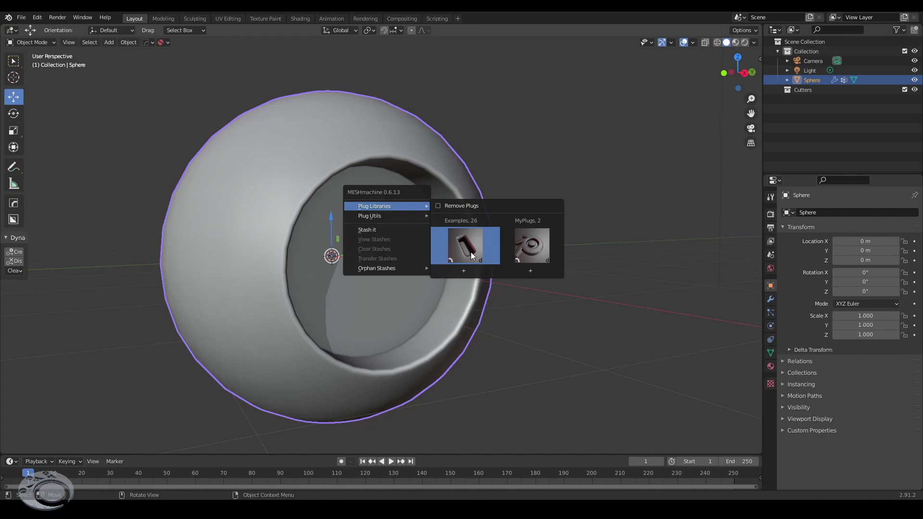
mouse_move(245, 226)
middle_mouse_down()
mouse_move(318, 243)
mouse_move(348, 226)
middle_mouse_up()
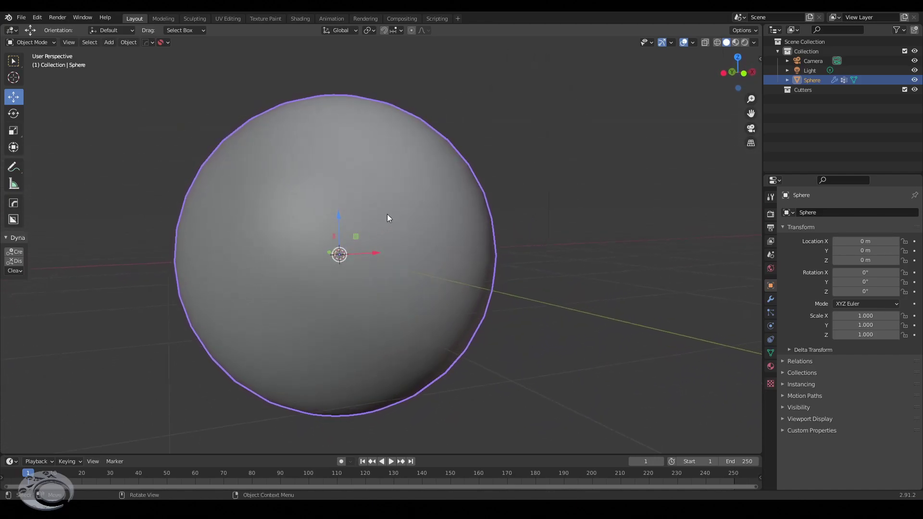
Insert the rectangular slot plug from Examples and scale it down to 0.44
key("y")
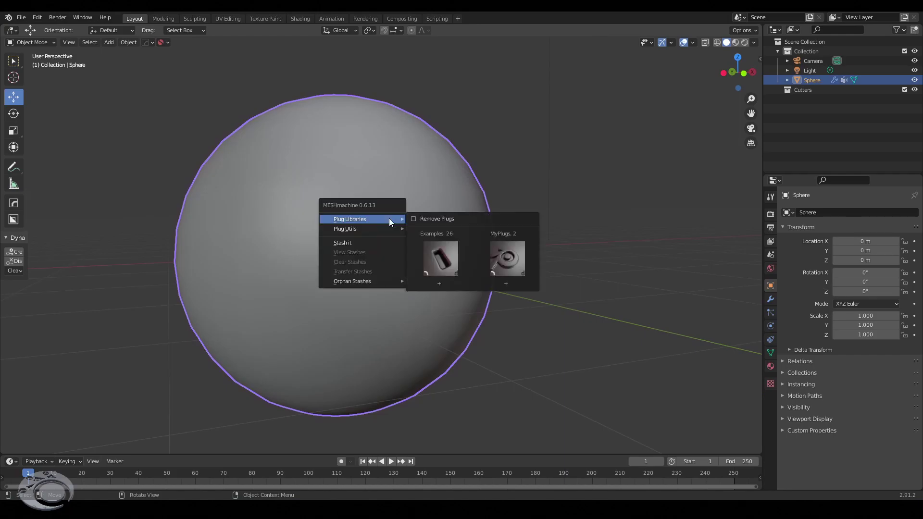
left_click(442, 262)
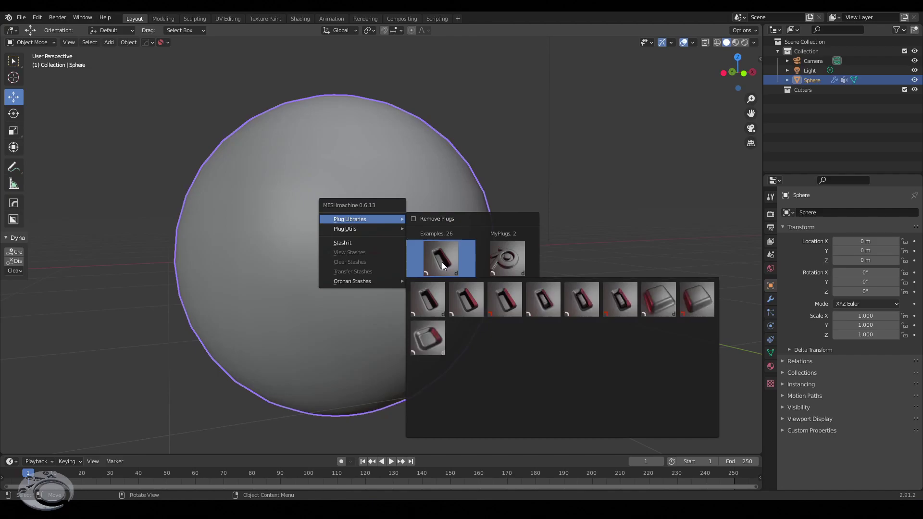
left_click(437, 304)
mouse_move(424, 267)
middle_mouse_down()
mouse_move(439, 262)
mouse_move(509, 296)
middle_mouse_up()
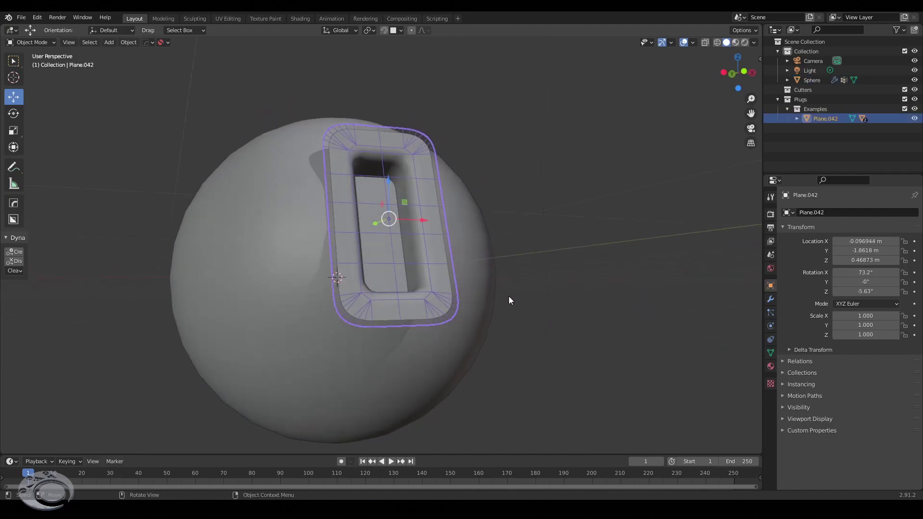
key("s")
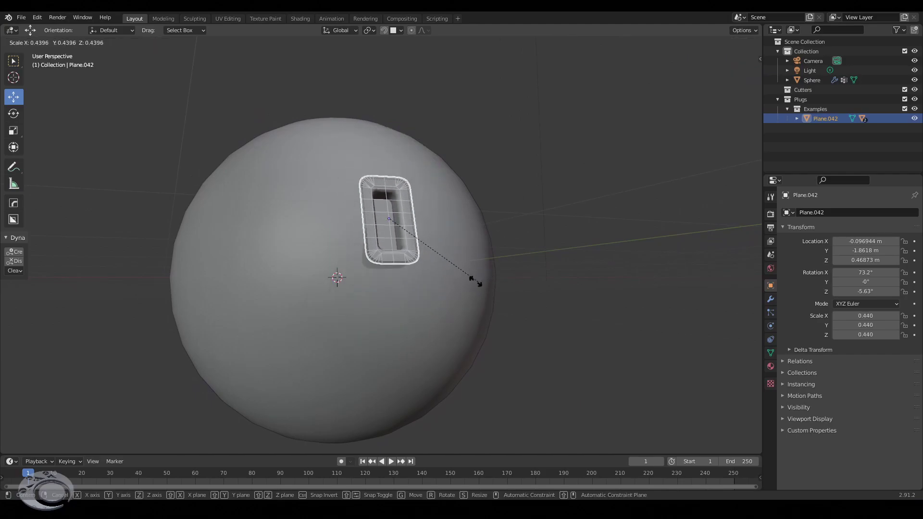
left_click(464, 279)
Make the sphere the target and merge the plug in with MESHmachine Plug
left_click(329, 250, "shift")
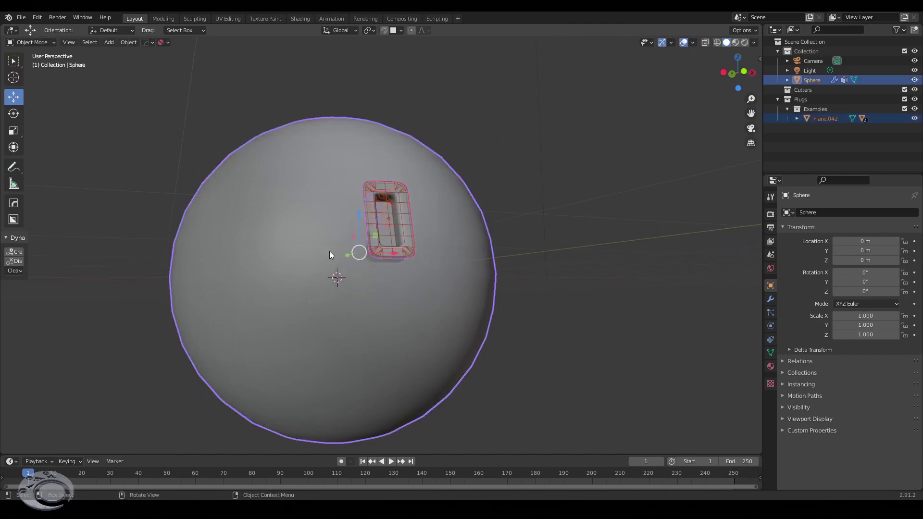
key("y")
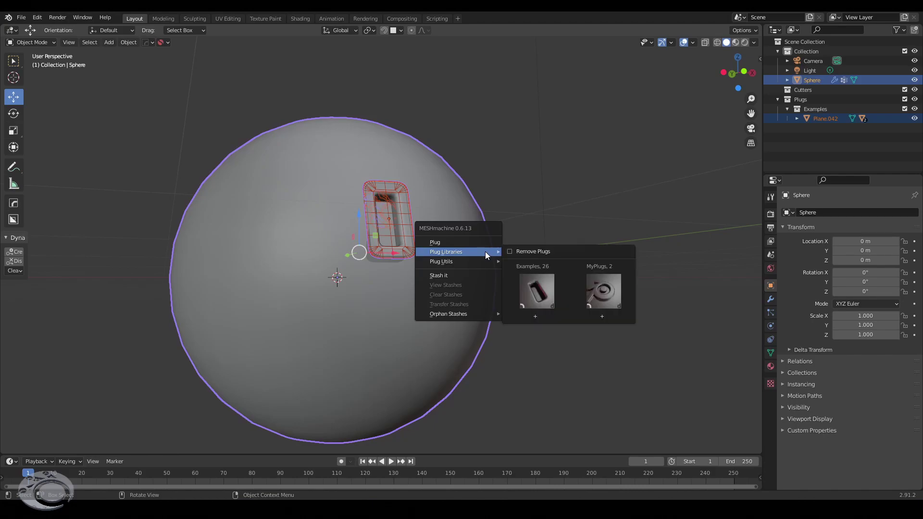
left_click(443, 241)
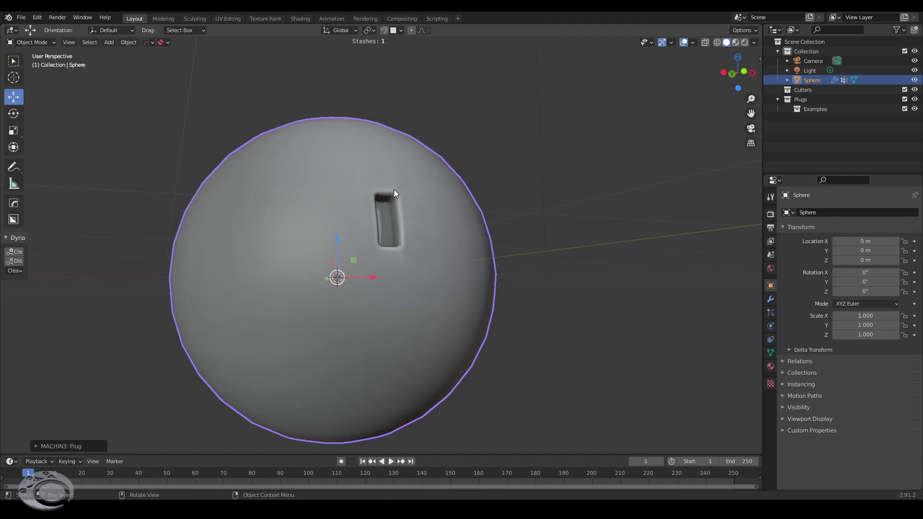
Turn on Normal Transfer in the MACHIN3: Plug panel, leaving Contain off
mouse_move(388, 252)
middle_mouse_down()
mouse_move(408, 253)
mouse_move(413, 172)
middle_mouse_up()
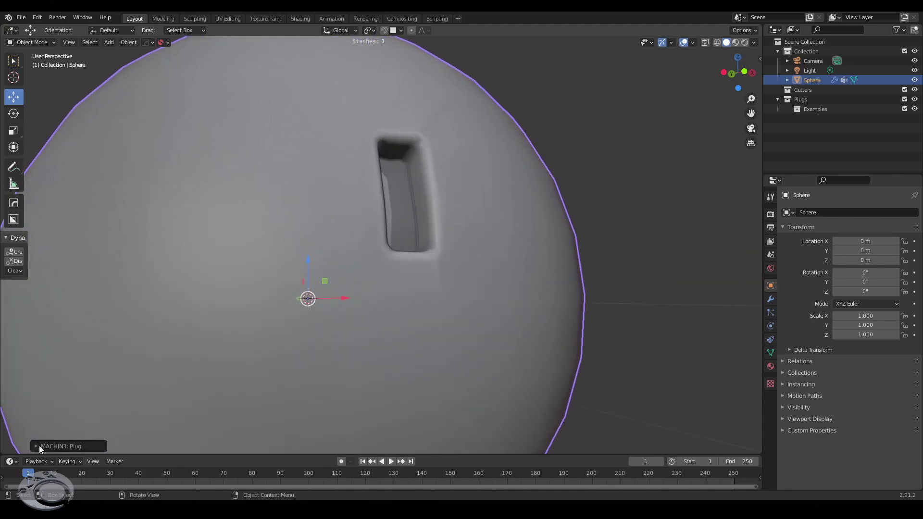
left_click(39, 446)
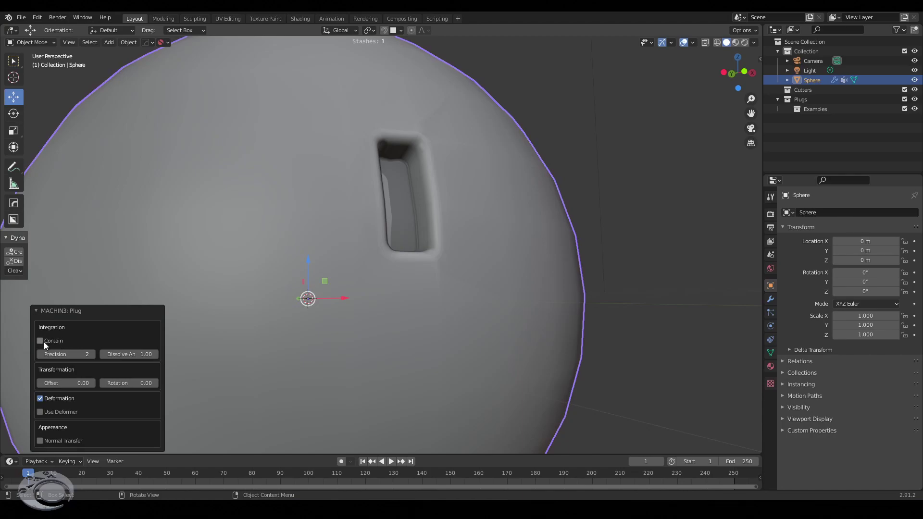
left_click(44, 341)
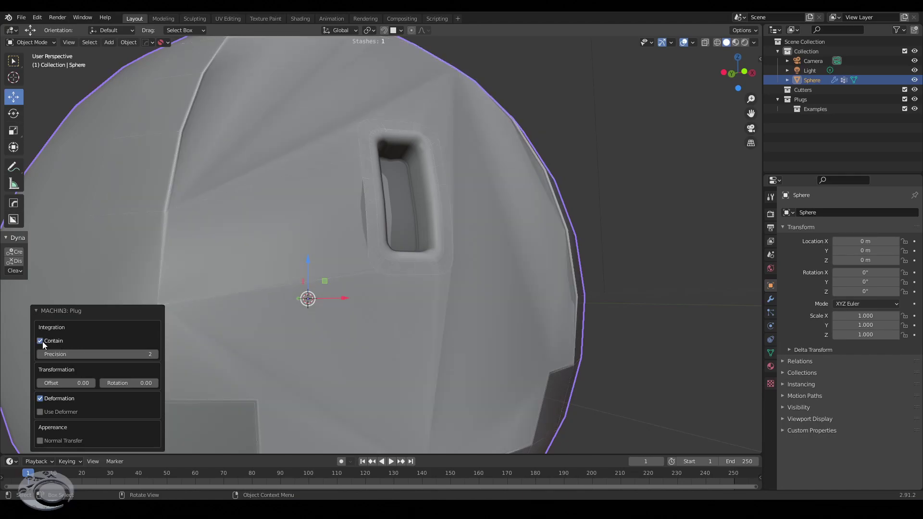
left_click(46, 342)
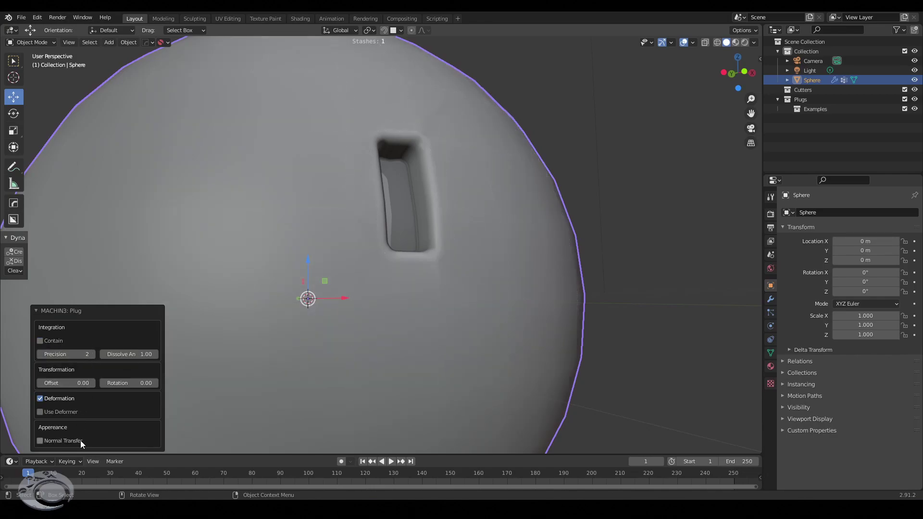
left_click(40, 441)
Orbit around the slot from several angles to review its shading
mouse_move(477, 335)
middle_mouse_down()
mouse_move(450, 357)
mouse_move(469, 352)
mouse_move(459, 358)
mouse_move(404, 354)
mouse_move(395, 367)
mouse_move(421, 382)
mouse_move(423, 374)
mouse_move(403, 375)
mouse_move(418, 374)
middle_mouse_up()
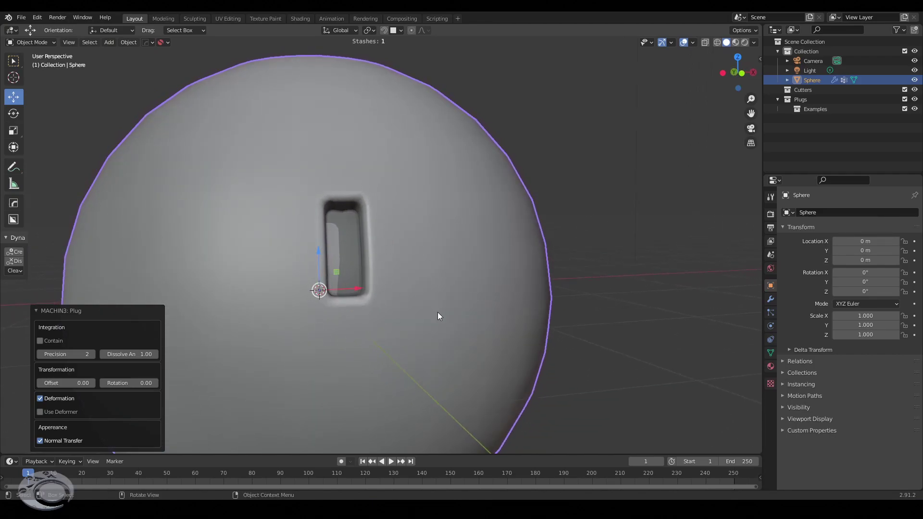
mouse_move(438, 316)
middle_mouse_down()
mouse_move(419, 315)
mouse_move(416, 328)
mouse_move(387, 325)
middle_mouse_up()
middle_click_drag(454, 322, 451, 324)
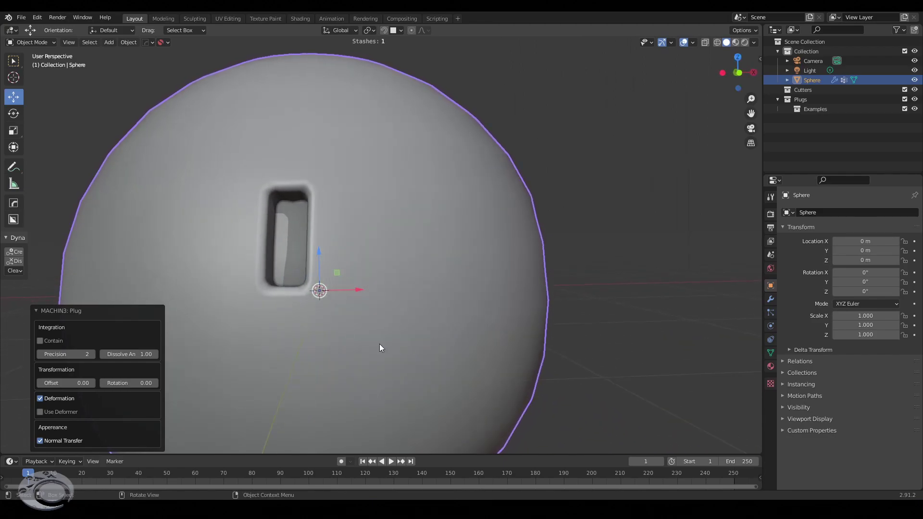
mouse_move(380, 347)
middle_mouse_down()
mouse_move(340, 340)
mouse_move(365, 336)
mouse_move(328, 341)
middle_mouse_up()
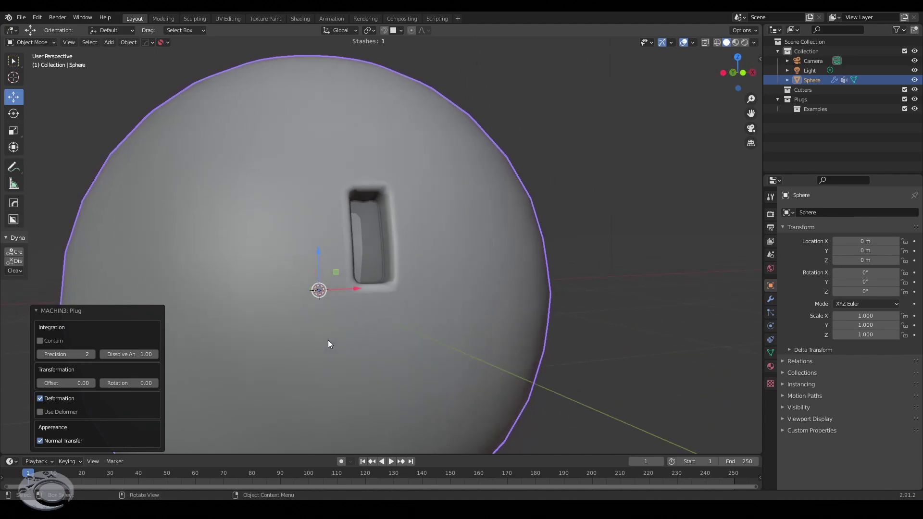
scroll(382, 284, "down", 1)
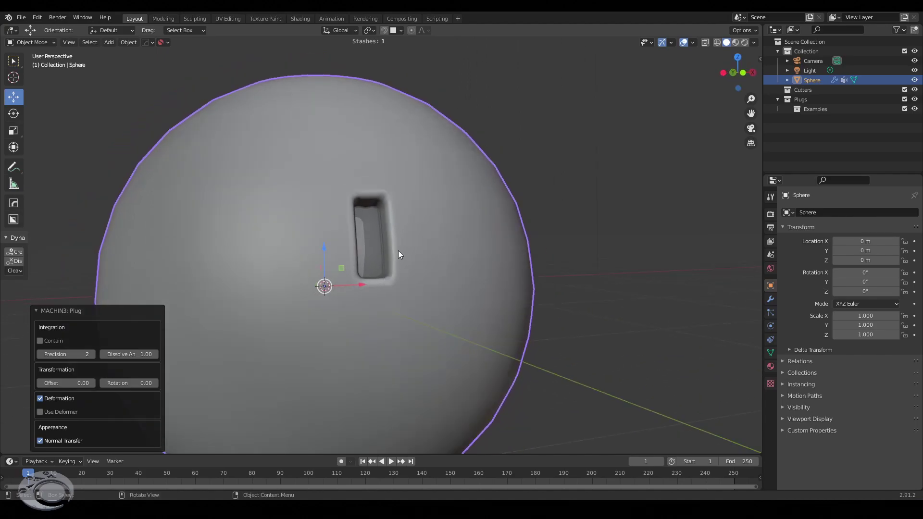
Insert the Cube.004_handle plug from MESHmachine's Examples library onto the sphere
key("y")
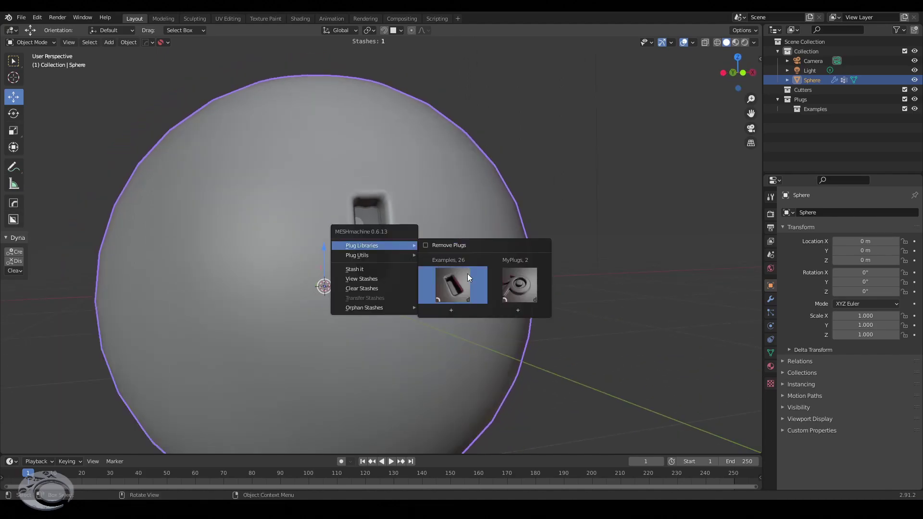
left_click(454, 291)
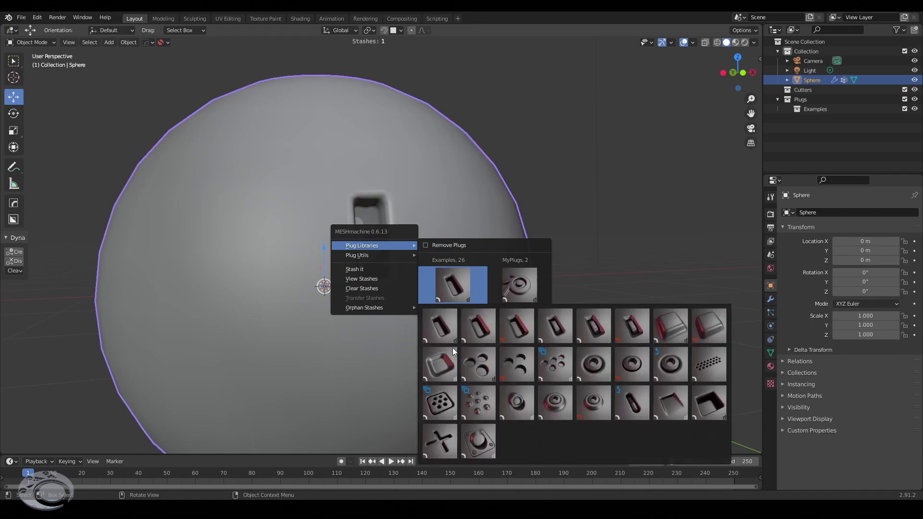
left_click(479, 441)
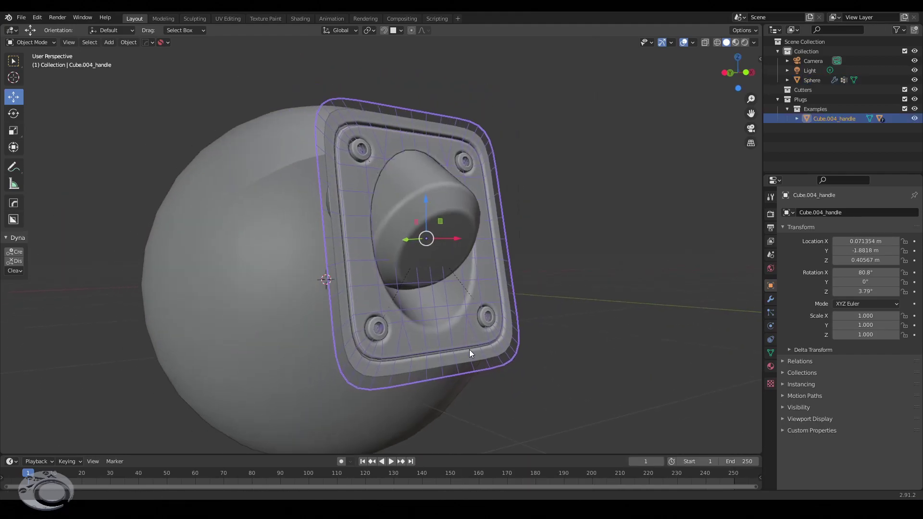
Move the handle plug left across the sphere and shrink it to 0.422
middle_click_drag(378, 367, 509, 288)
left_click_drag(468, 254, 265, 235)
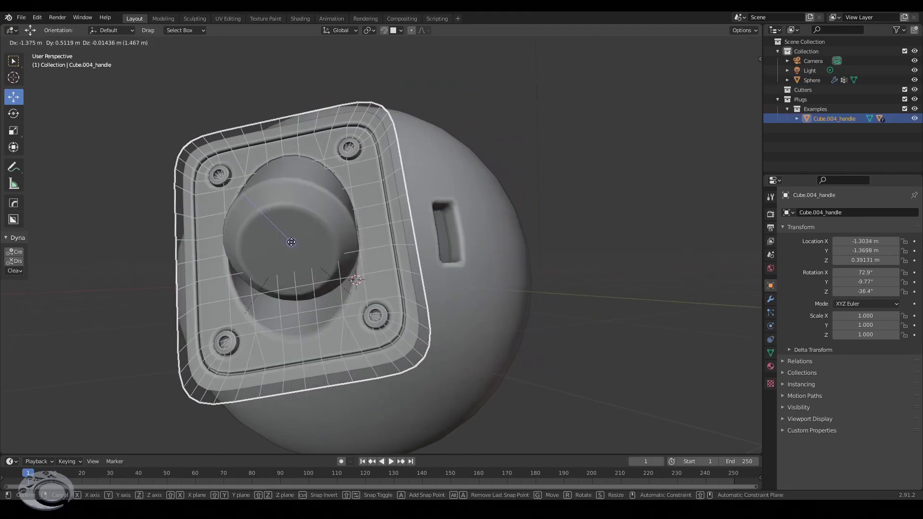
middle_click_drag(347, 287, 645, 363)
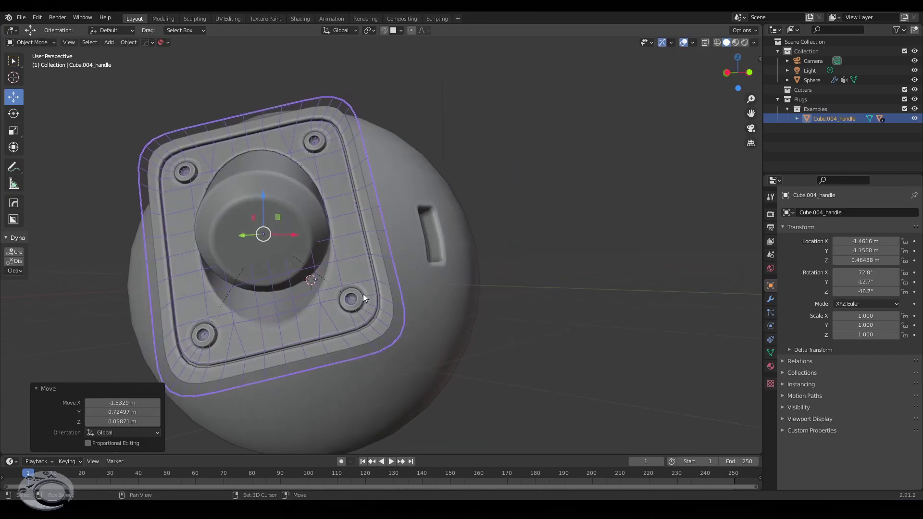
key("s")
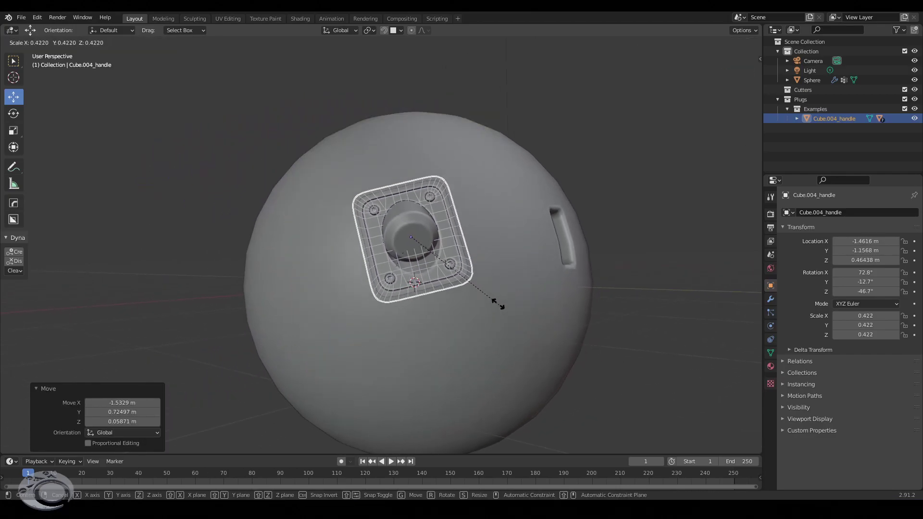
left_click(466, 227)
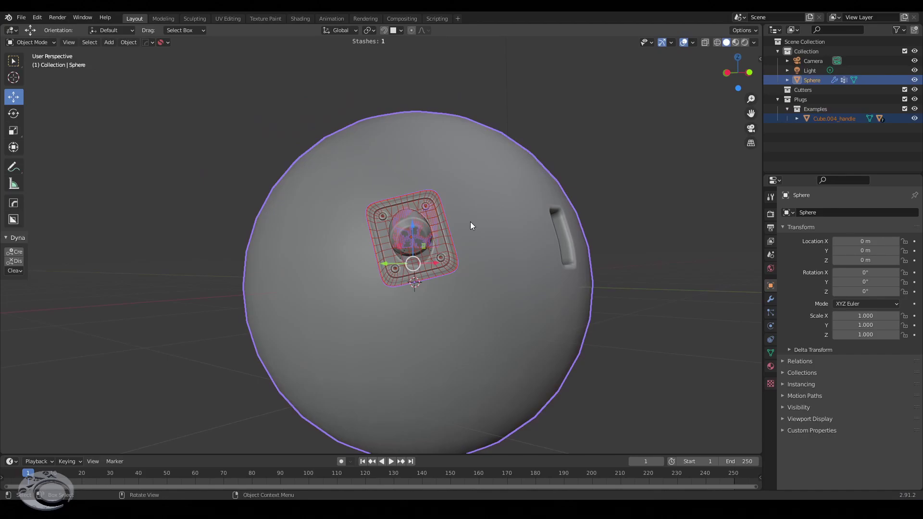
Merge the handle plug into the sphere with MESHmachine's Plug
key("y")
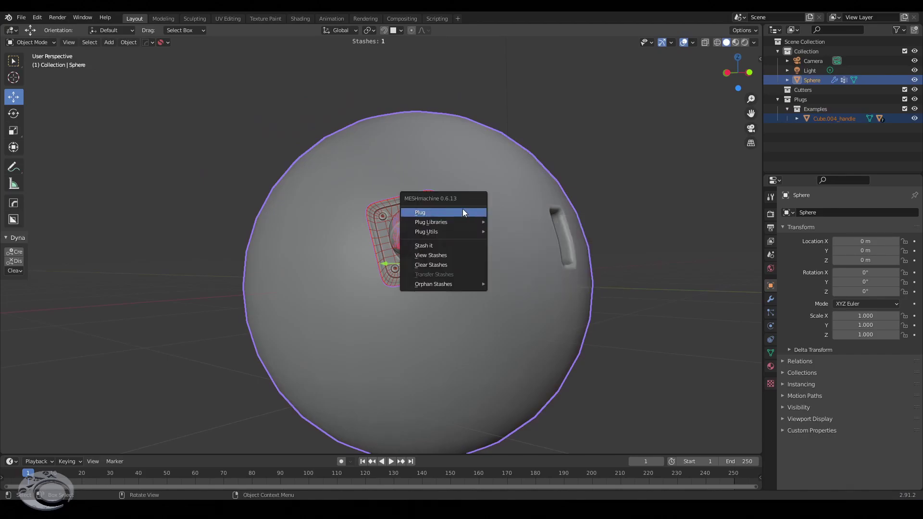
left_click(465, 212)
scroll(462, 219, "up", 2)
Orbit and zoom around the merged handle plug from several angles
scroll(459, 229, "up", 2)
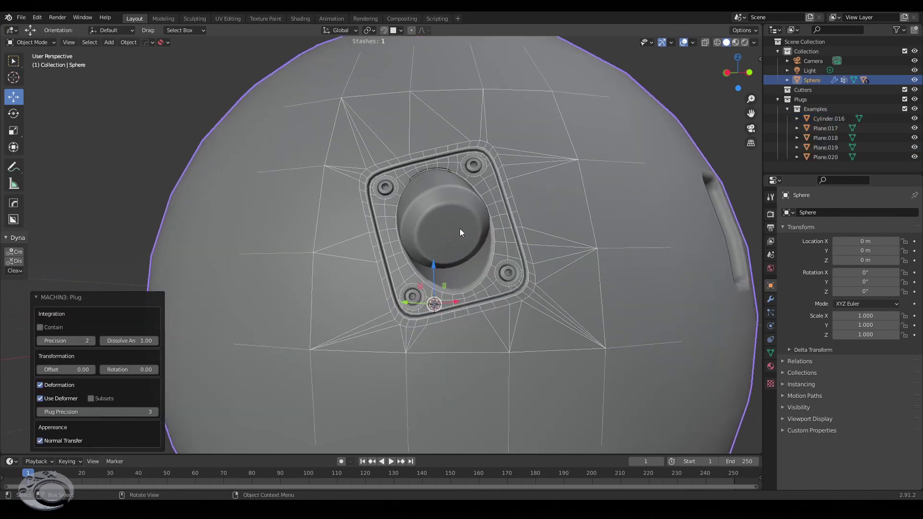
scroll(457, 244, "up", 2)
middle_click_drag(458, 244, 446, 290)
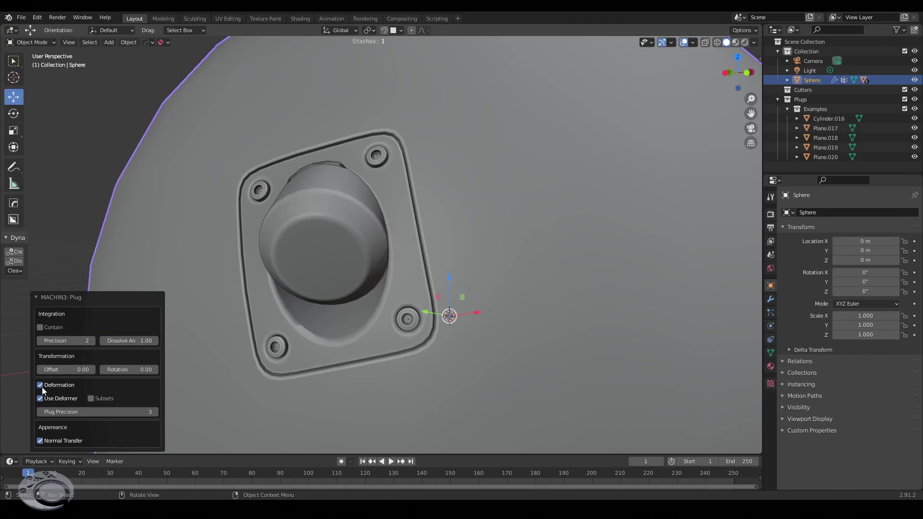
mouse_move(336, 304)
middle_mouse_down()
mouse_move(497, 317)
mouse_move(409, 327)
middle_mouse_up()
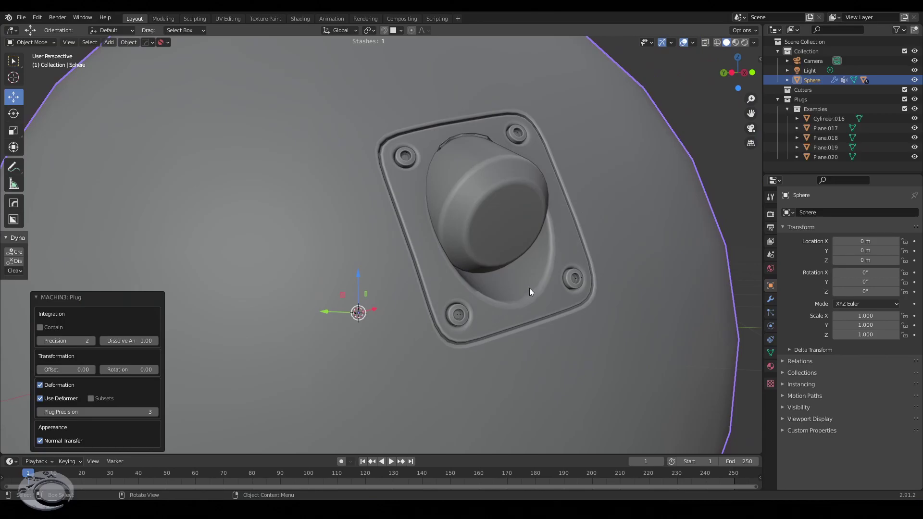
mouse_move(532, 278)
middle_mouse_down()
mouse_move(497, 212)
mouse_move(487, 221)
middle_mouse_up()
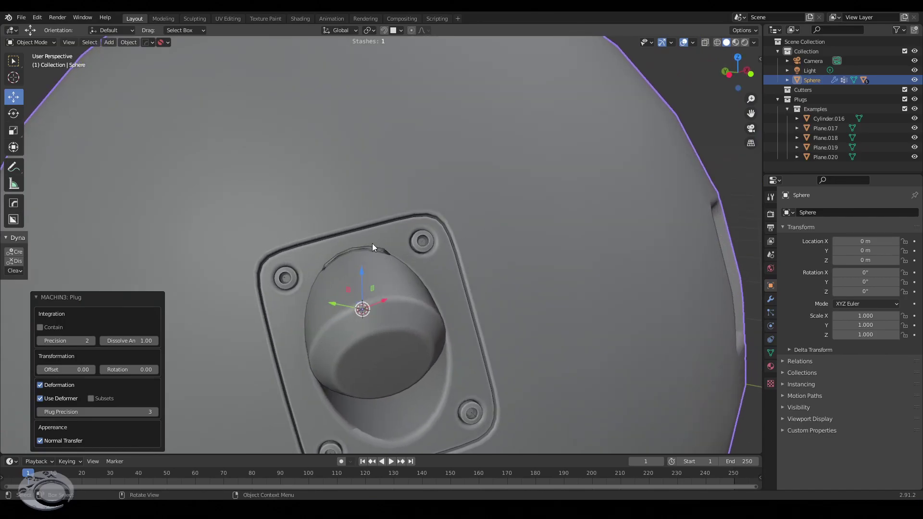
middle_click_drag(364, 264, 201, 442)
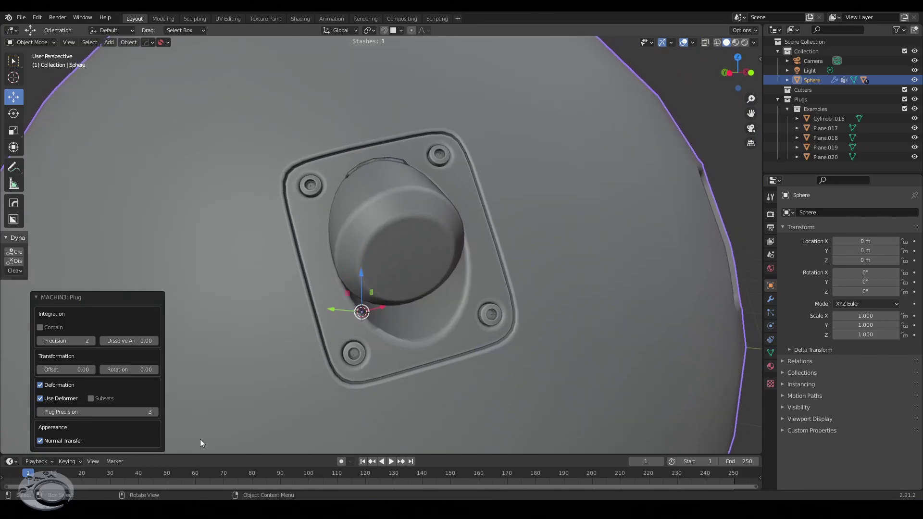
Test the Plug options, leaving Use Deformer and Deformation on and Subsets off
left_click(40, 398)
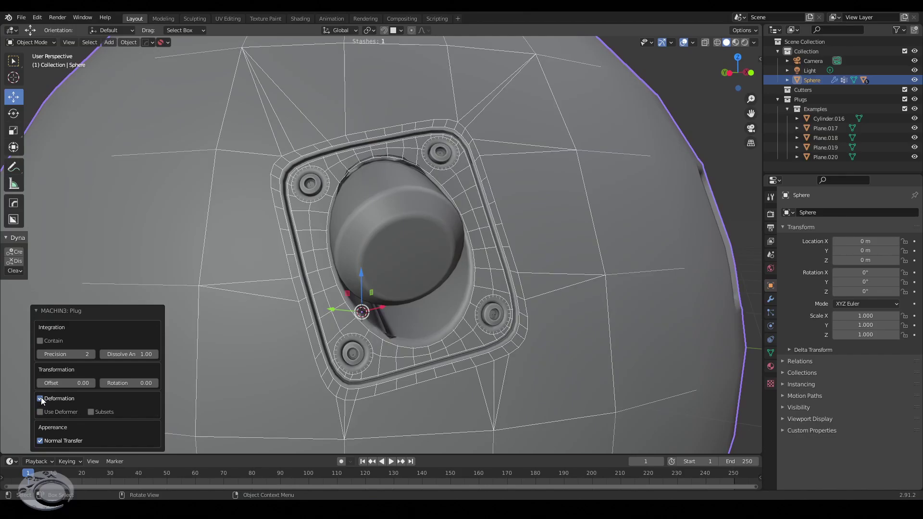
left_click(41, 398)
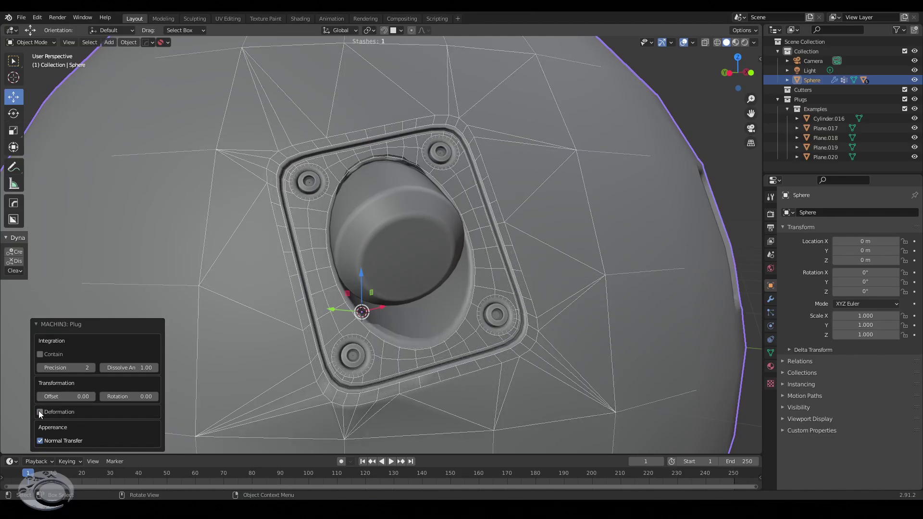
left_click(40, 412)
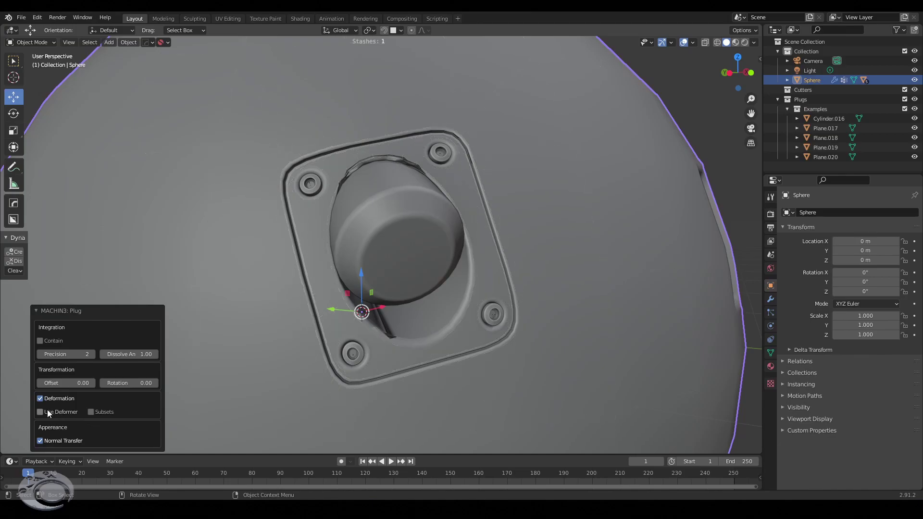
left_click(40, 412)
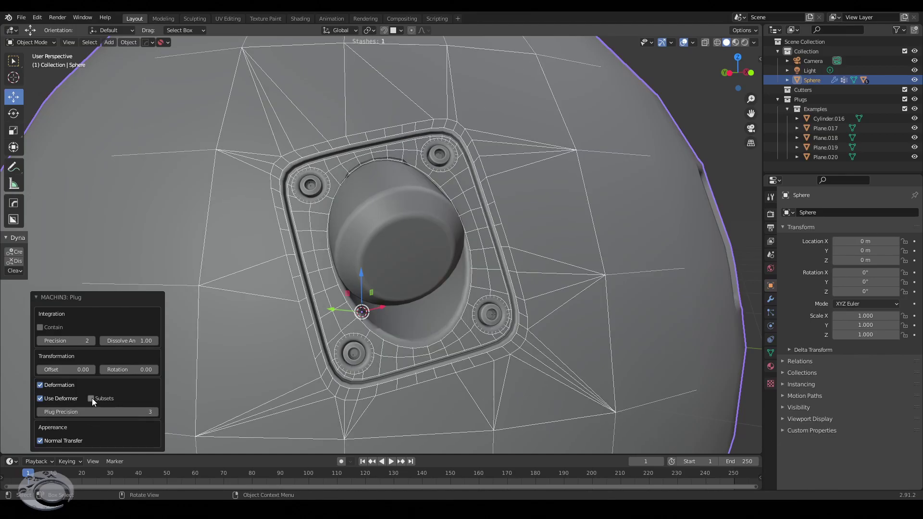
left_click(91, 399)
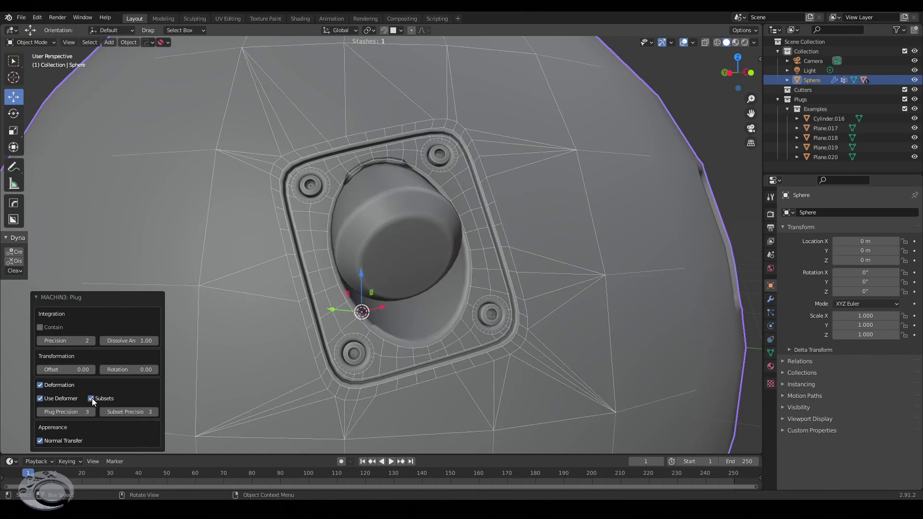
left_click(91, 399)
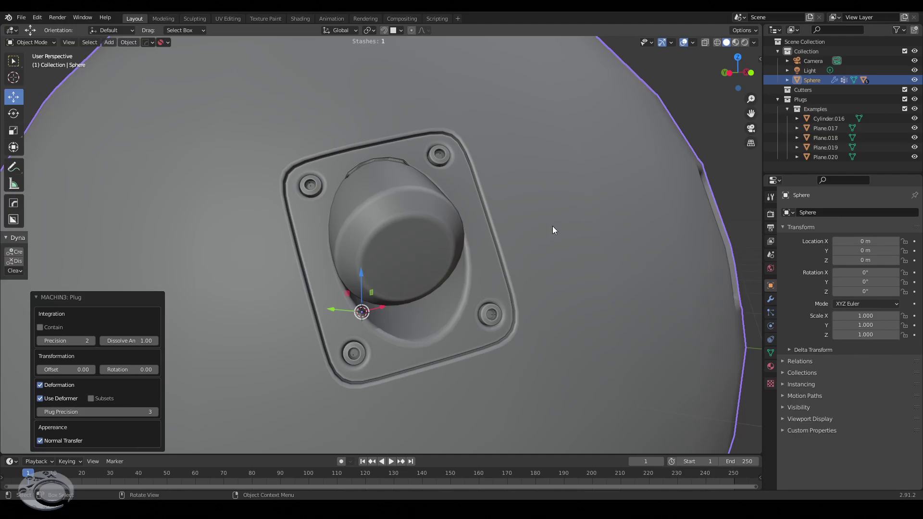
scroll(553, 226, "down", 3)
middle_click_drag(507, 270, 405, 327)
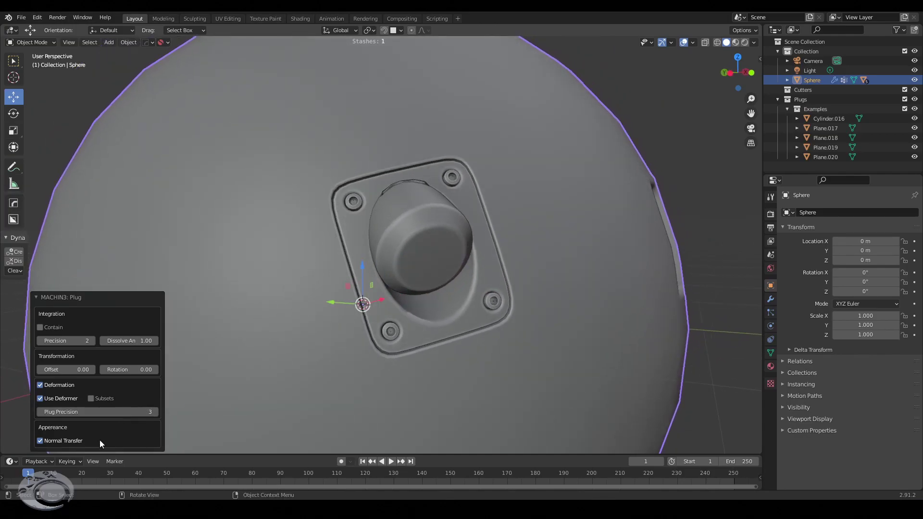
mouse_move(274, 387)
middle_mouse_down()
mouse_move(390, 339)
mouse_move(680, 104)
middle_mouse_up()
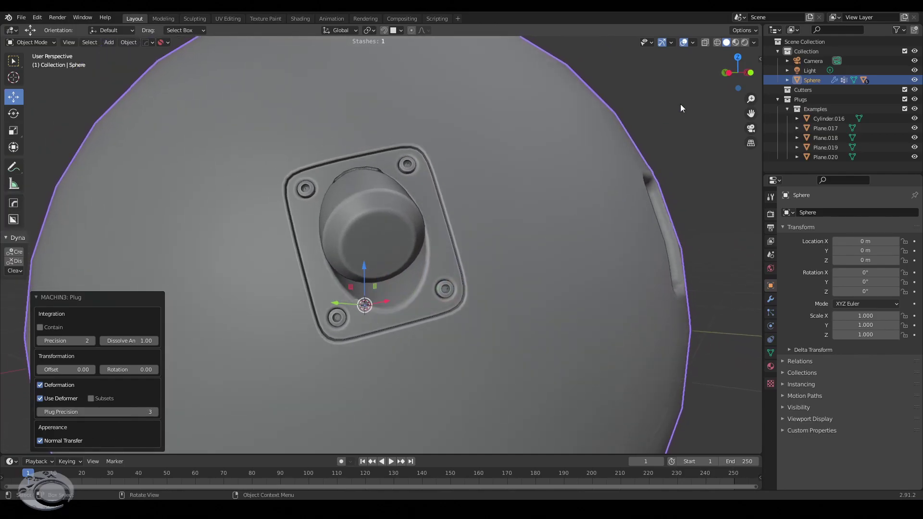
Preview the plug in a red glossy MatCap, return to plain white shading, and enter Edit Mode
left_click(754, 42)
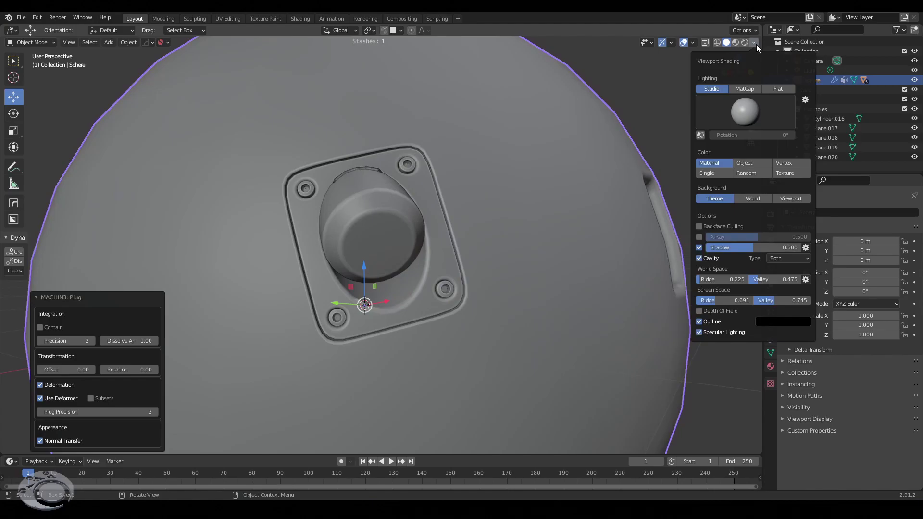
left_click(744, 89)
left_click(754, 117)
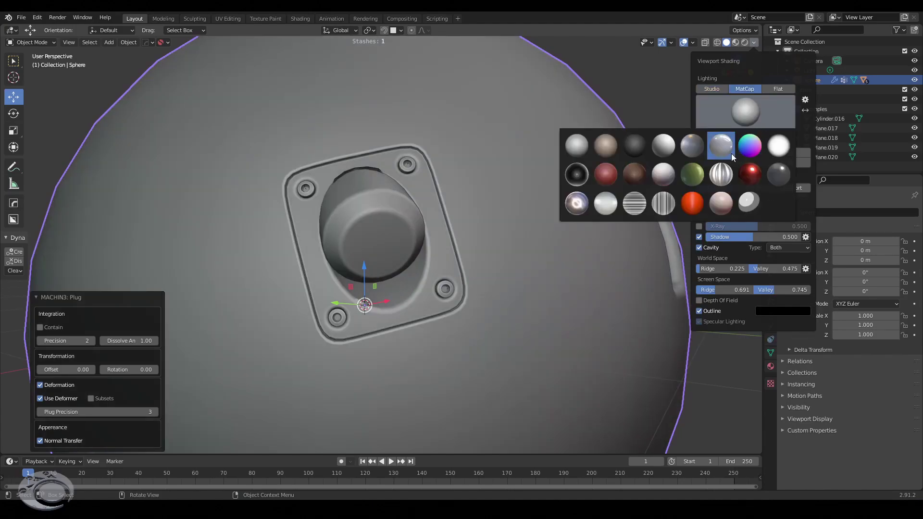
left_click(749, 172)
mouse_move(504, 298)
middle_mouse_down()
mouse_move(462, 282)
mouse_move(465, 270)
mouse_move(455, 281)
mouse_move(481, 289)
mouse_move(469, 272)
mouse_move(456, 290)
mouse_move(480, 278)
mouse_move(451, 269)
mouse_move(472, 275)
middle_mouse_up()
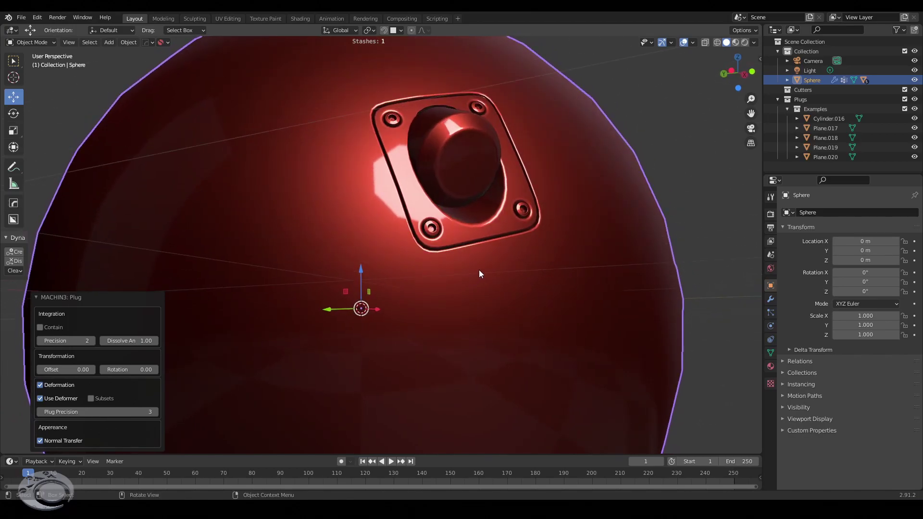
left_click(736, 43)
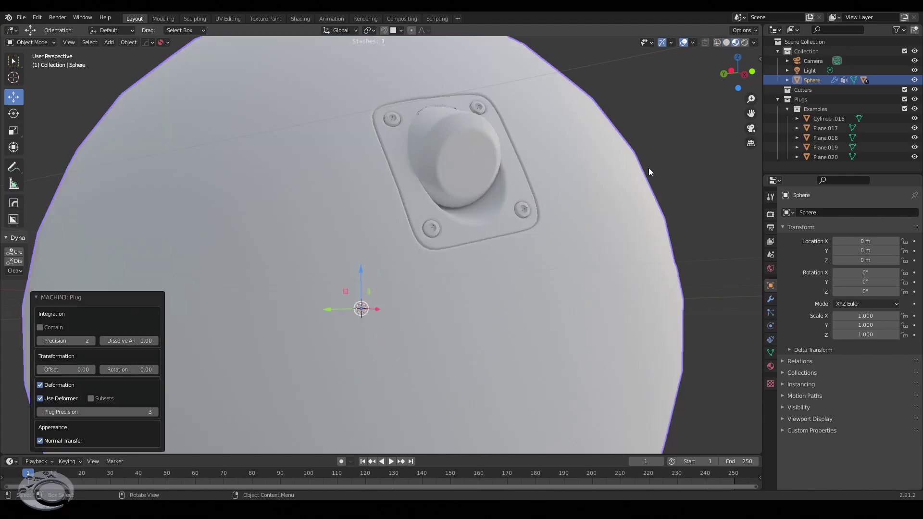
key("Tab")
Inspect the edit-mode topology around the plug, return to Object Mode, and bring up the MESHmachine menu
mouse_move(577, 210)
middle_mouse_down()
mouse_move(463, 316)
mouse_move(540, 381)
mouse_move(471, 366)
middle_mouse_up()
scroll(462, 315, "up", 5)
scroll(471, 366, "down", 2)
scroll(472, 366, "down", 3)
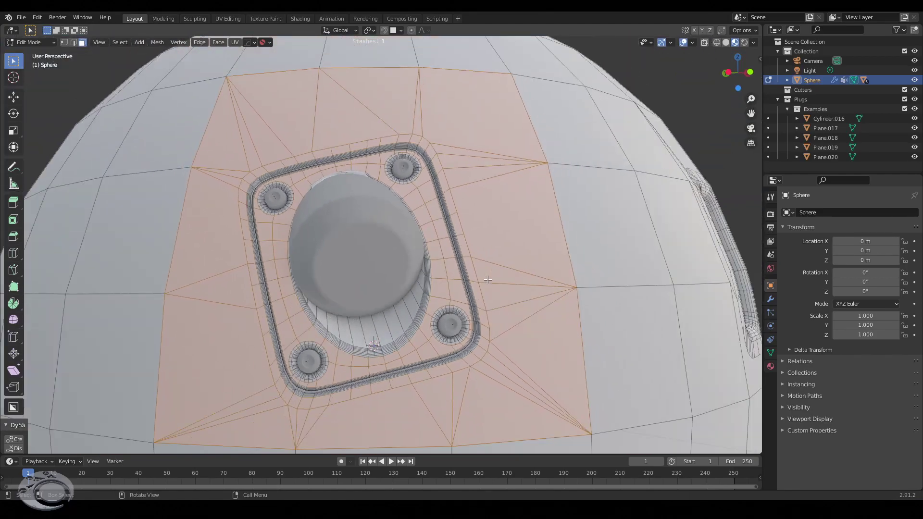
mouse_move(489, 284)
middle_mouse_down()
mouse_move(532, 286)
mouse_move(519, 239)
mouse_move(490, 321)
mouse_move(485, 310)
mouse_move(537, 311)
mouse_move(491, 304)
middle_mouse_up()
scroll(490, 321, "up", 3)
scroll(490, 320, "down", 4)
key("Tab")
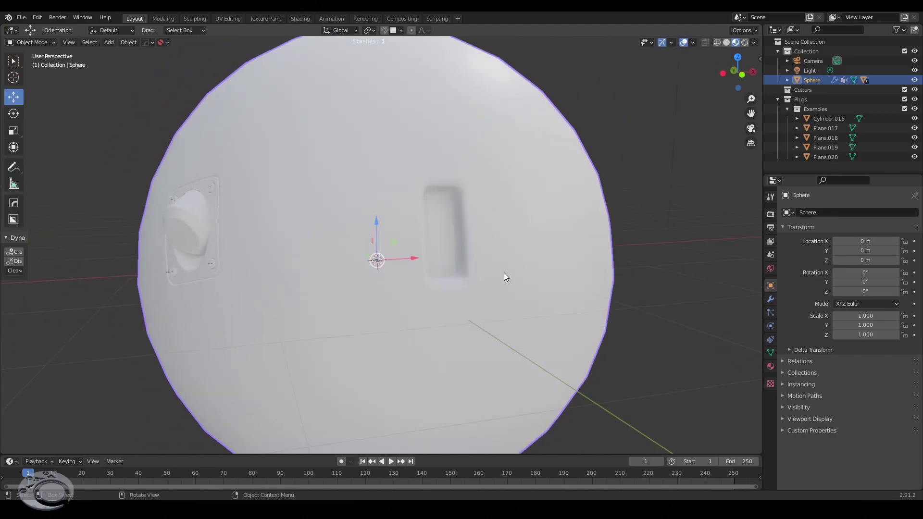
key("y")
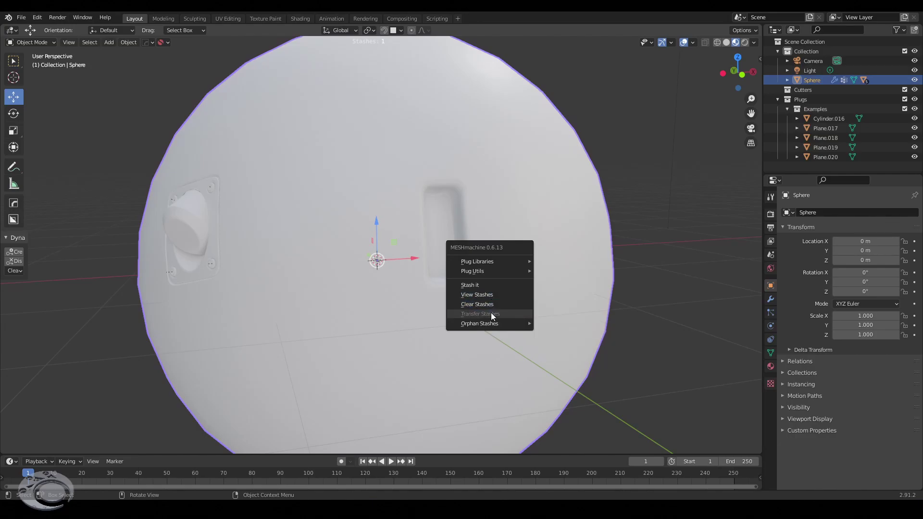
Orbit and zoom to frame the plug and slot on the sphere, then enter Edit Mode
scroll(429, 227, "down", 2)
scroll(429, 227, "down", 1)
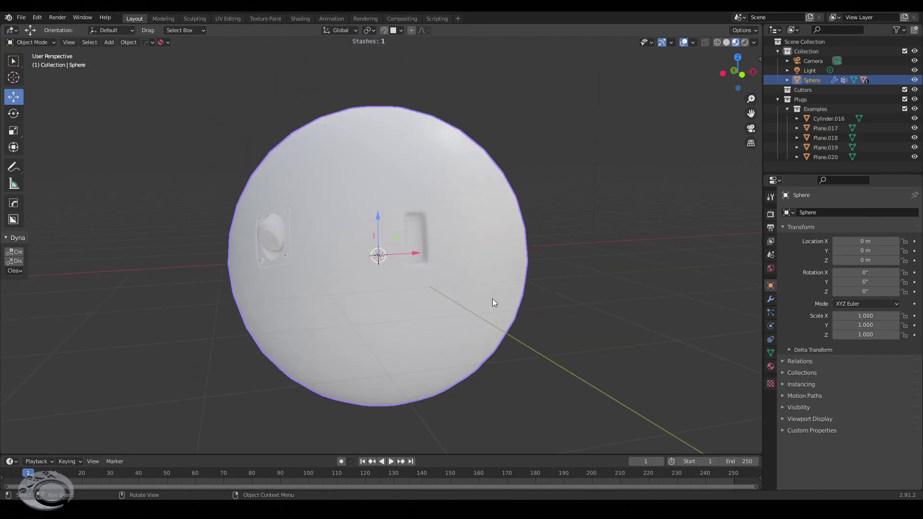
mouse_move(396, 269)
middle_mouse_down()
mouse_move(406, 253)
mouse_move(395, 249)
middle_mouse_up()
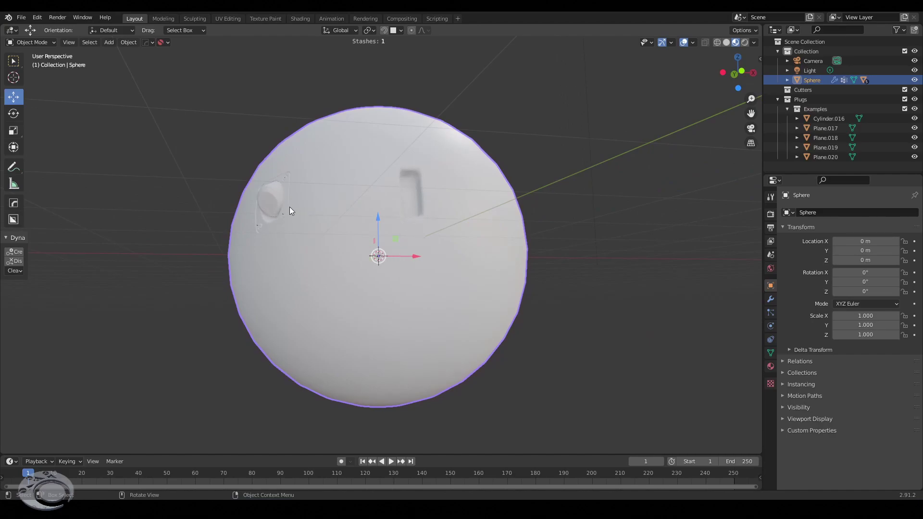
mouse_move(289, 210)
middle_mouse_down()
mouse_move(297, 234)
mouse_move(348, 243)
middle_mouse_up()
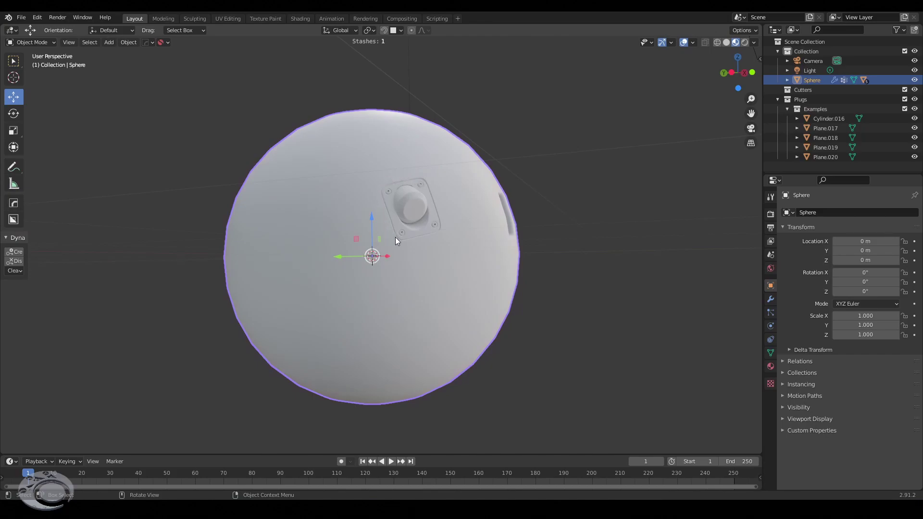
scroll(446, 201, "up", 3)
mouse_move(463, 196)
middle_mouse_down()
mouse_move(393, 236)
mouse_move(362, 230)
middle_mouse_up()
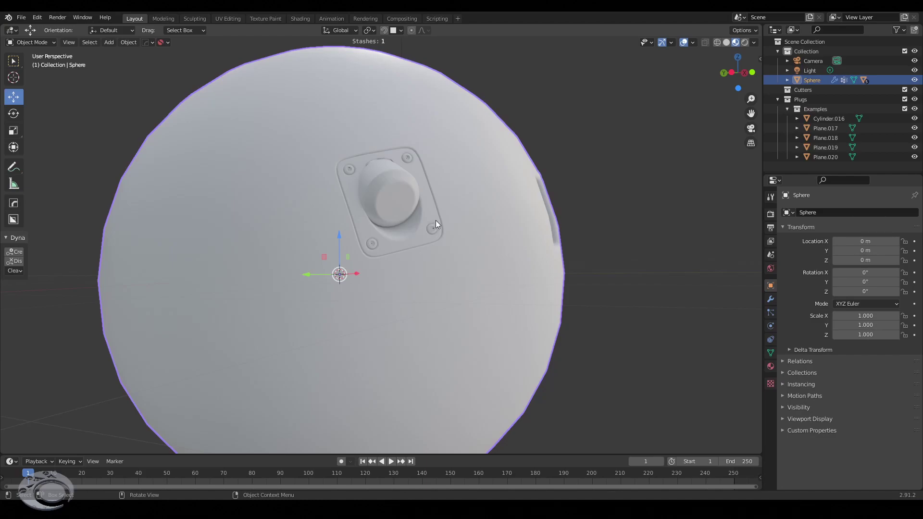
mouse_move(436, 222)
middle_mouse_down()
mouse_move(459, 202)
mouse_move(405, 229)
middle_mouse_up()
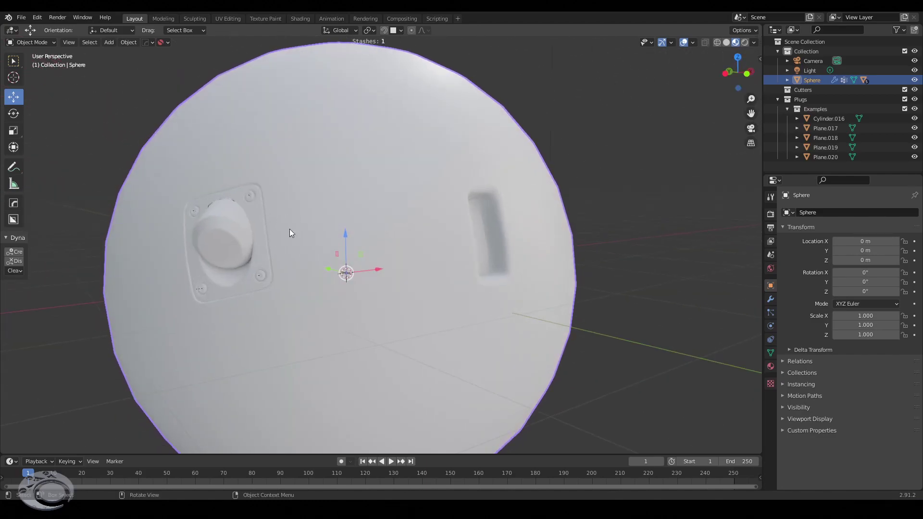
scroll(290, 230, "down", 3)
mouse_move(391, 262)
middle_mouse_down()
mouse_move(363, 273)
mouse_move(395, 251)
mouse_move(432, 258)
mouse_move(427, 251)
mouse_move(389, 266)
mouse_move(442, 263)
mouse_move(460, 249)
mouse_move(407, 239)
mouse_move(385, 247)
mouse_move(389, 266)
middle_mouse_up()
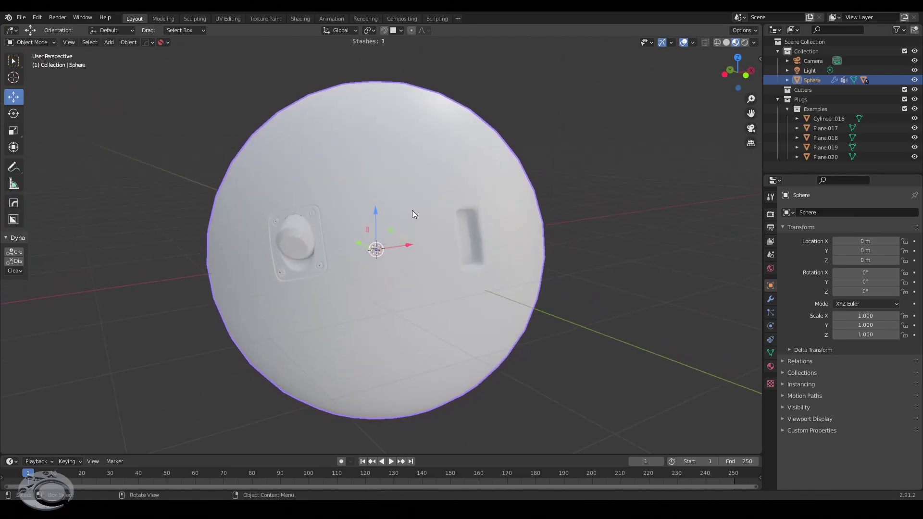
key("Tab")
Browse MESHmachine's Normals options, then show the sphere's Bevel modifier in Modifier Properties
key("y")
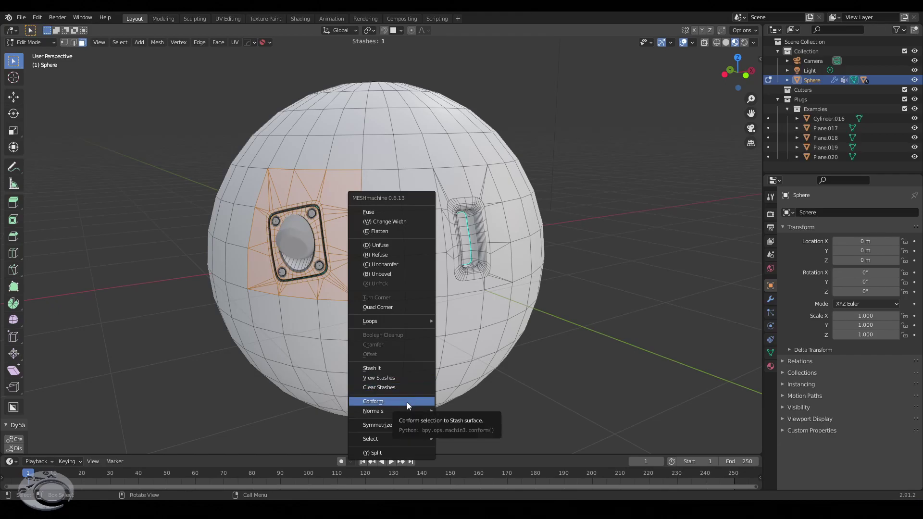
mouse_move(390, 411)
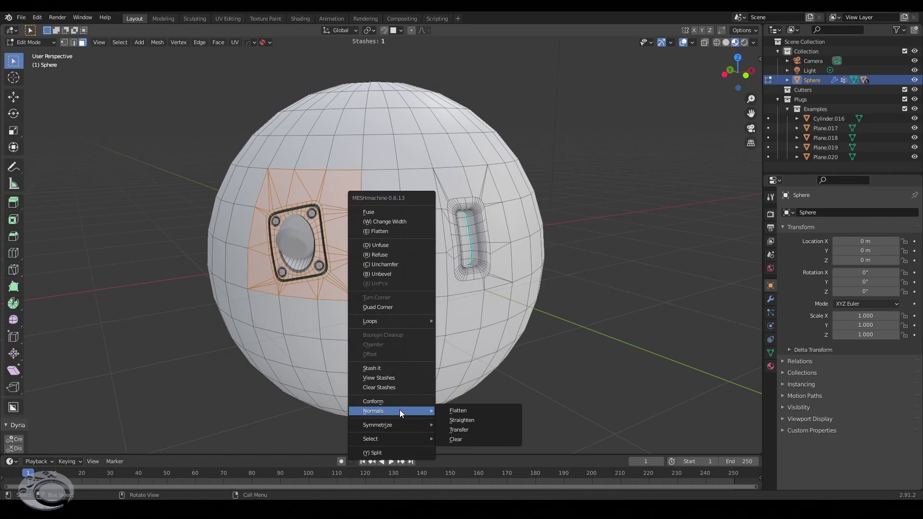
left_click(772, 299)
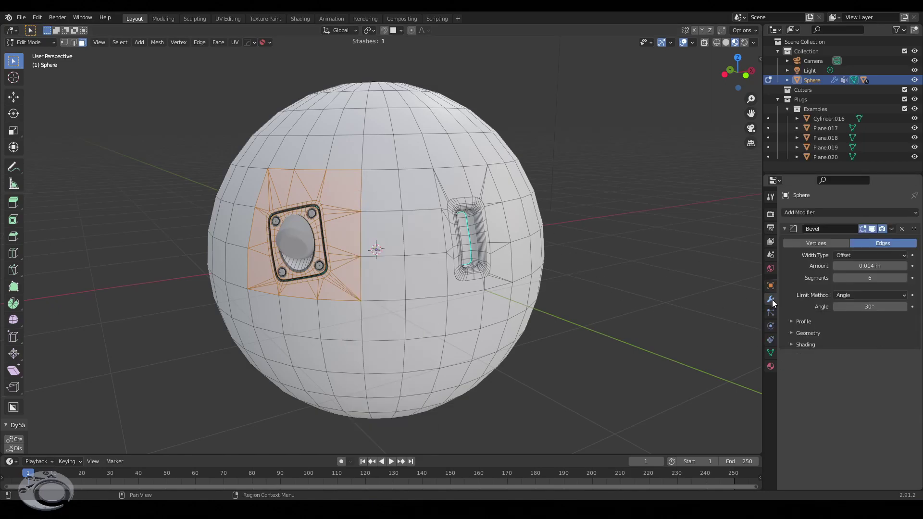
middle_click_drag(336, 269, 366, 198)
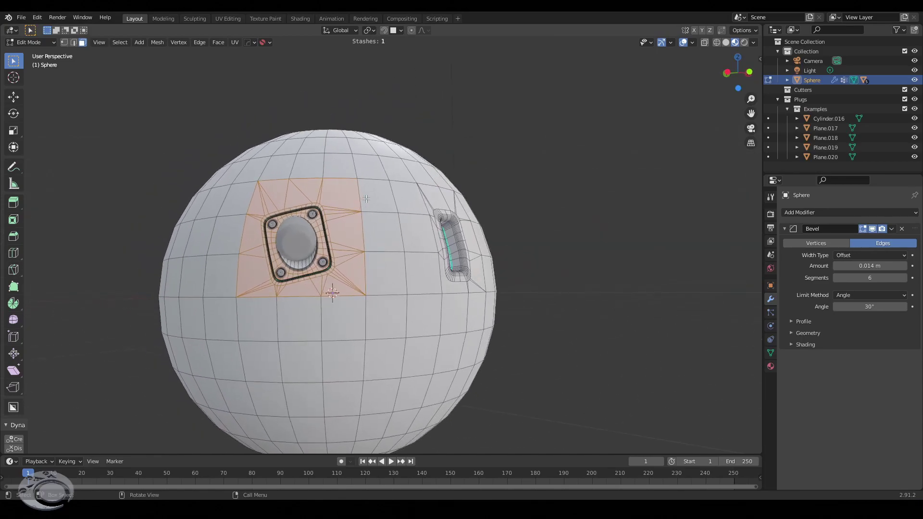
middle_click_drag(352, 254, 360, 260)
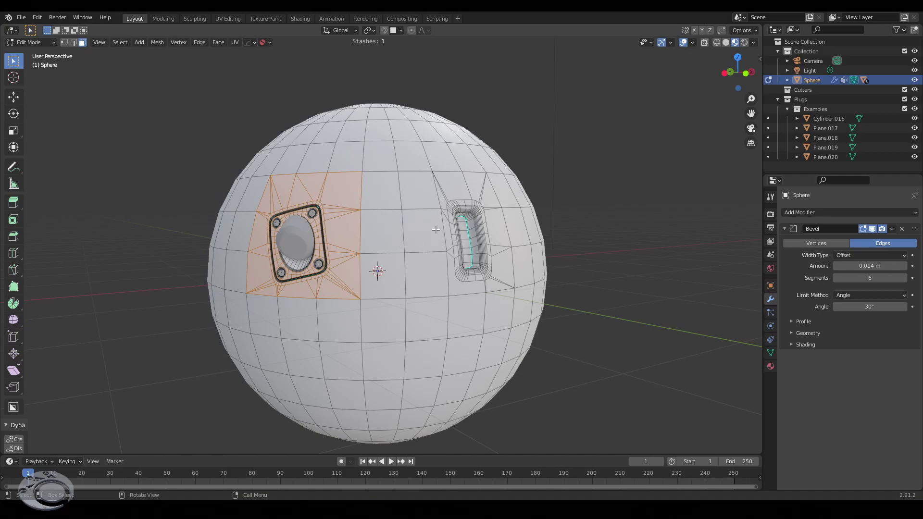
mouse_move(276, 262)
middle_mouse_down()
mouse_move(264, 373)
mouse_move(313, 355)
mouse_move(367, 231)
mouse_move(359, 172)
middle_mouse_up()
middle_click_drag(351, 290, 395, 265)
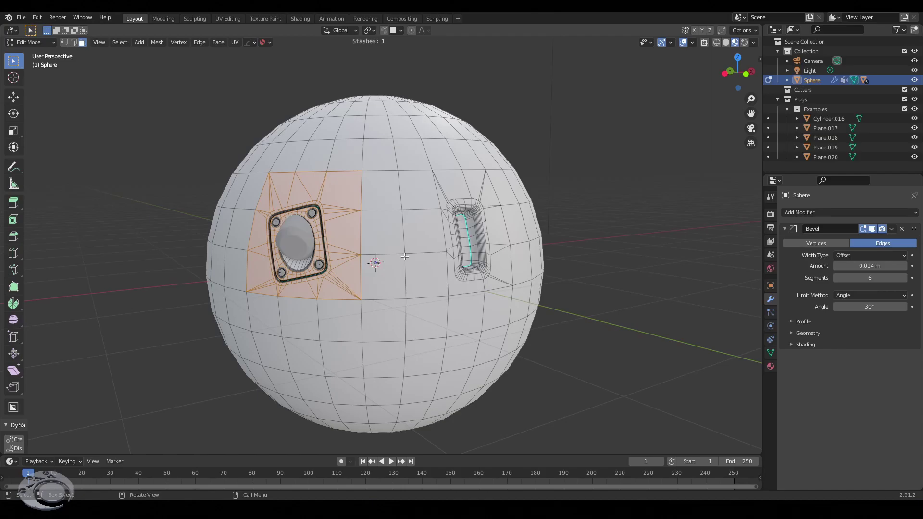
key("y")
key("y")
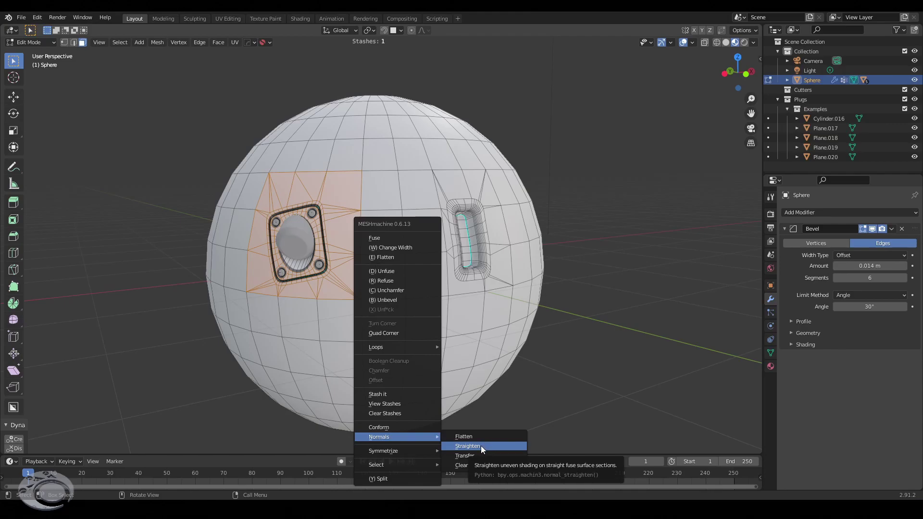
mouse_move(383, 451)
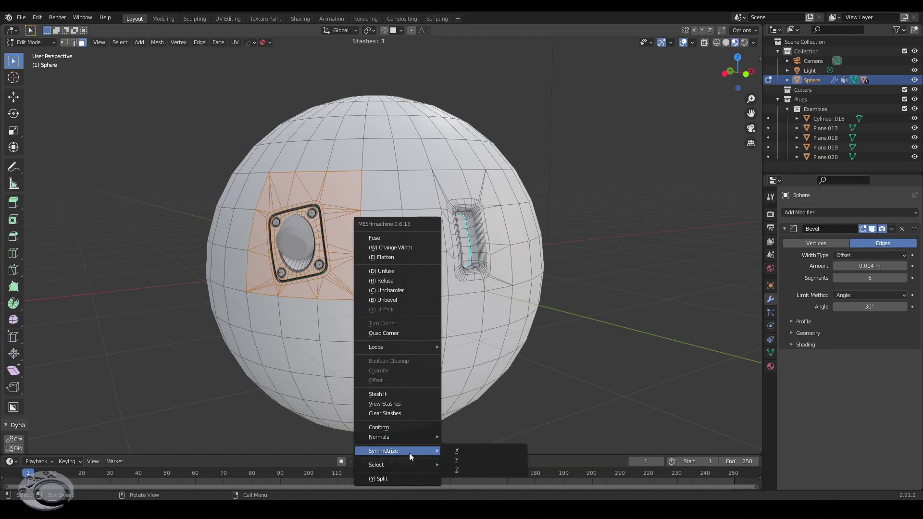
key("Escape")
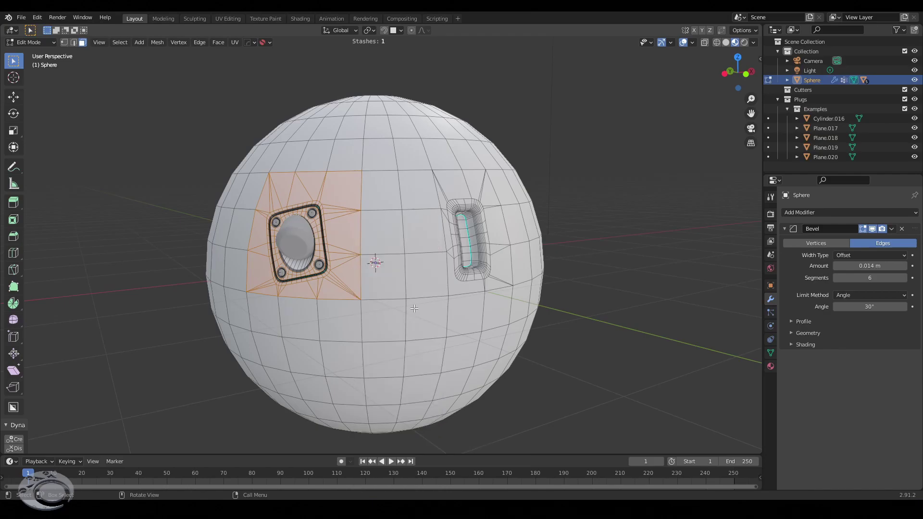
mouse_move(370, 261)
middle_mouse_down()
mouse_move(374, 314)
mouse_move(420, 316)
middle_mouse_up()
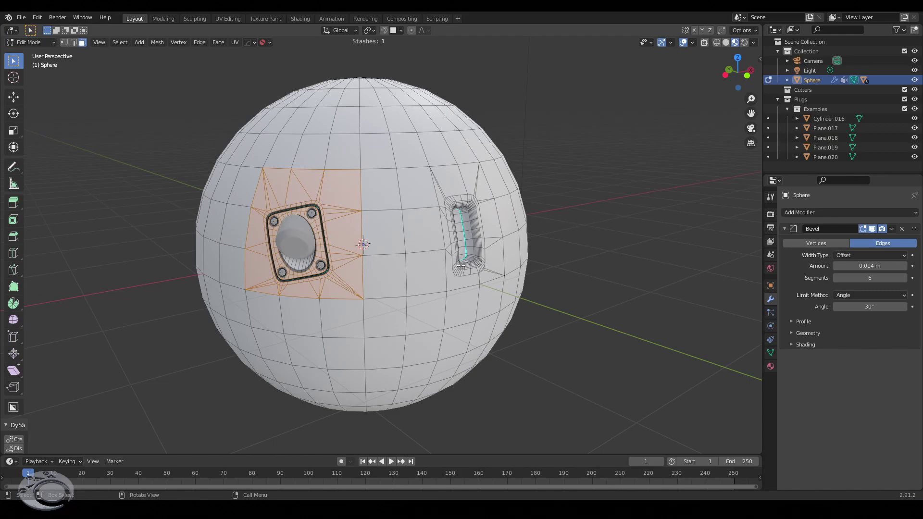
mouse_move(462, 265)
middle_mouse_down()
mouse_move(436, 272)
mouse_move(451, 278)
mouse_move(452, 260)
middle_mouse_up()
scroll(451, 277, "down", 2)
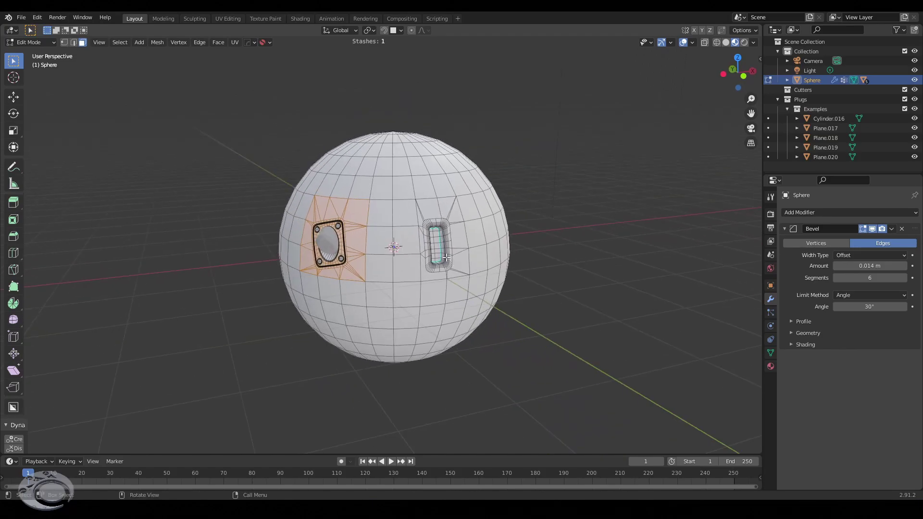
scroll(447, 259, "up", 2)
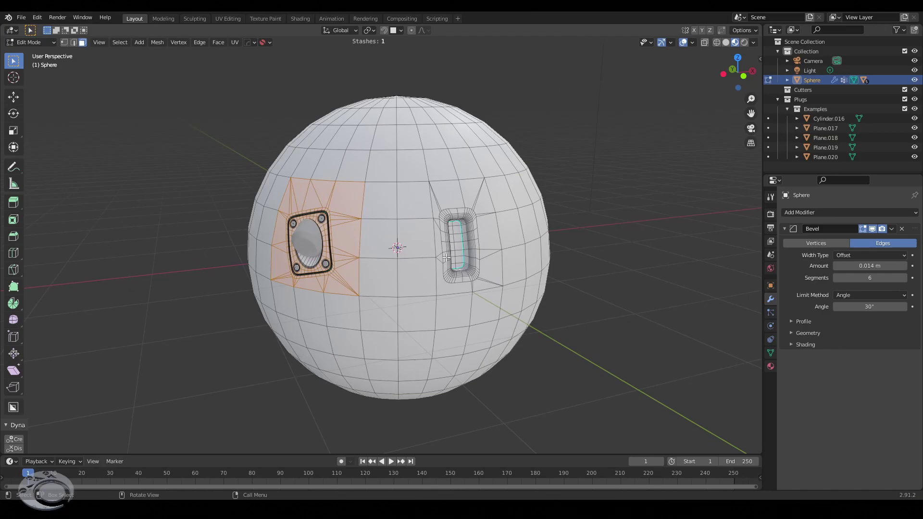
middle_click_drag(447, 258, 452, 264)
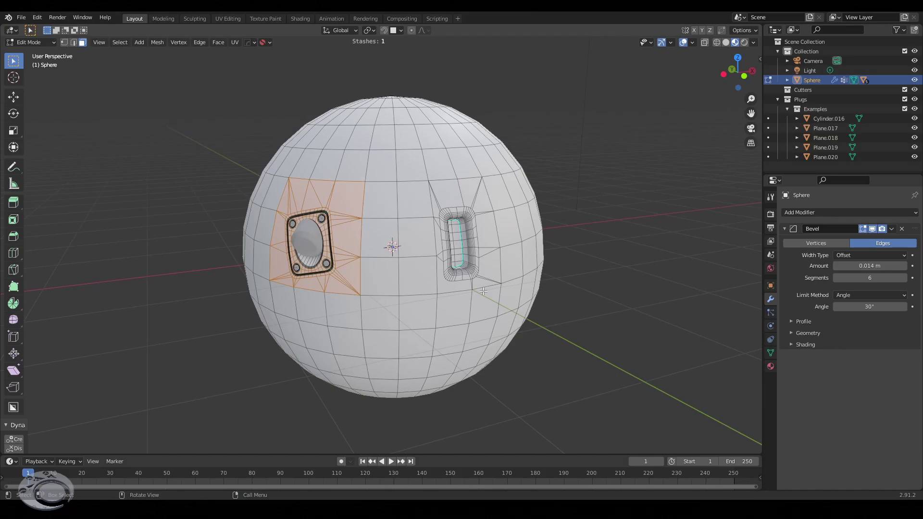
middle_click_drag(483, 291, 474, 287)
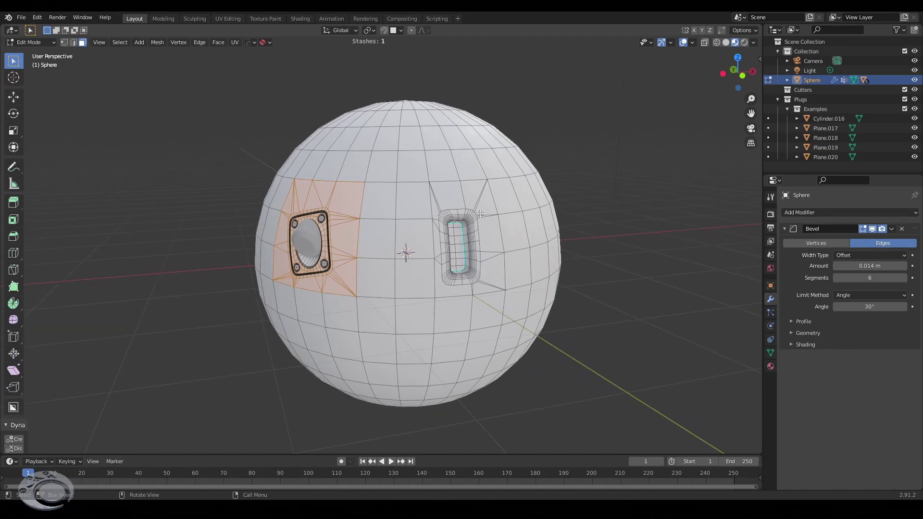
mouse_move(357, 284)
middle_mouse_down()
mouse_move(419, 292)
mouse_move(429, 278)
middle_mouse_up()
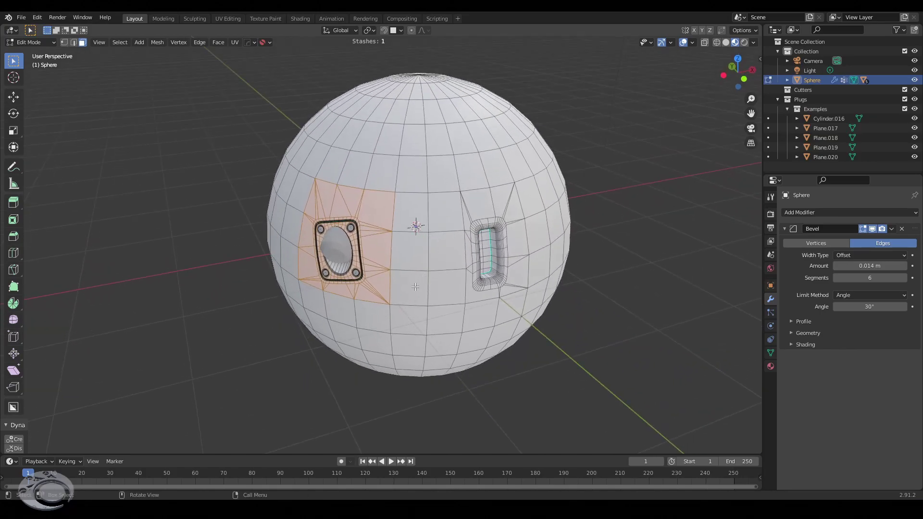
mouse_move(417, 279)
middle_mouse_down()
mouse_move(435, 250)
mouse_move(445, 283)
middle_mouse_up()
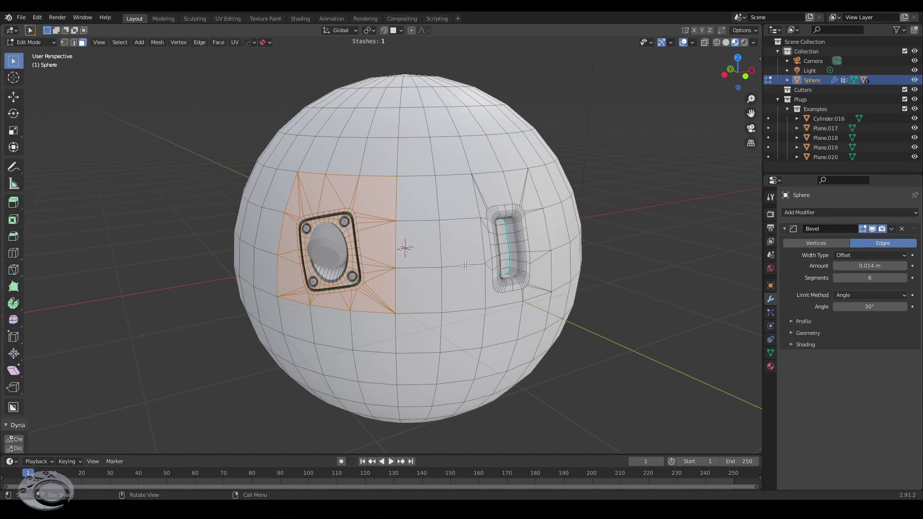
key("KP_Decimal")
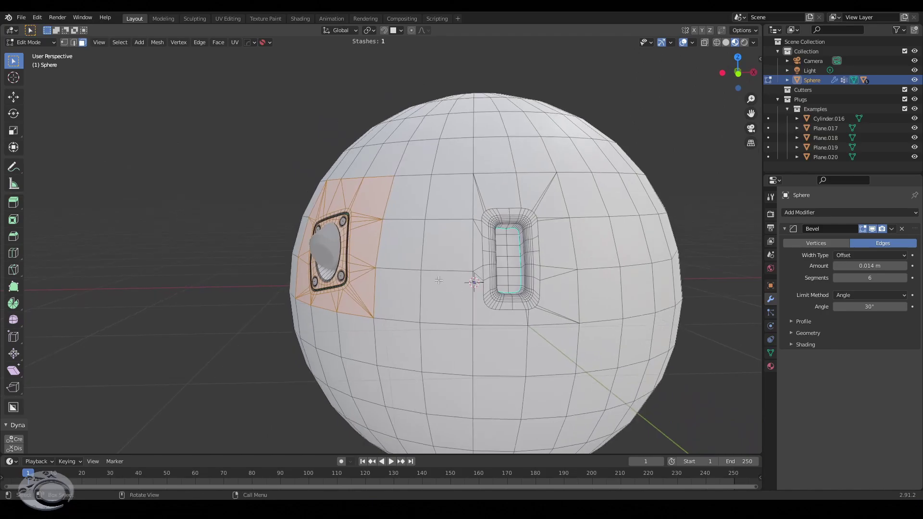
mouse_move(488, 279)
middle_mouse_down()
mouse_move(397, 270)
mouse_move(380, 255)
middle_mouse_up()
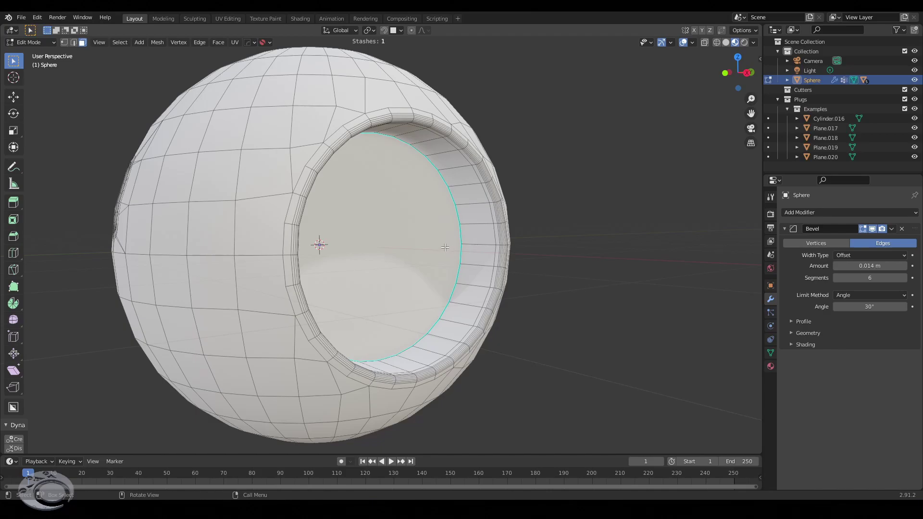
scroll(444, 246, "down", 1)
scroll(444, 246, "down", 2)
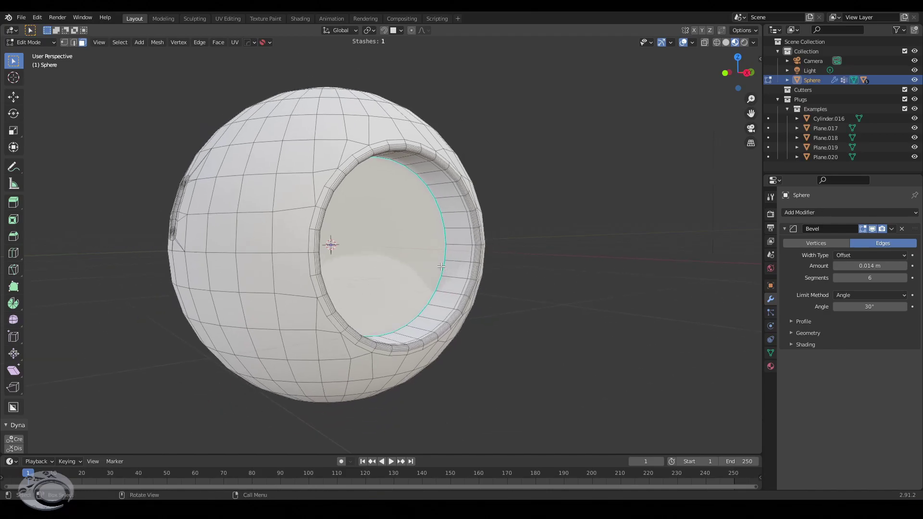
mouse_move(444, 245)
middle_mouse_down()
mouse_move(414, 273)
mouse_move(367, 247)
mouse_move(289, 260)
mouse_move(332, 244)
mouse_move(405, 247)
middle_mouse_up()
scroll(332, 245, "up", 2)
scroll(405, 247, "up", 1)
scroll(406, 248, "up", 2)
scroll(423, 260, "up", 2)
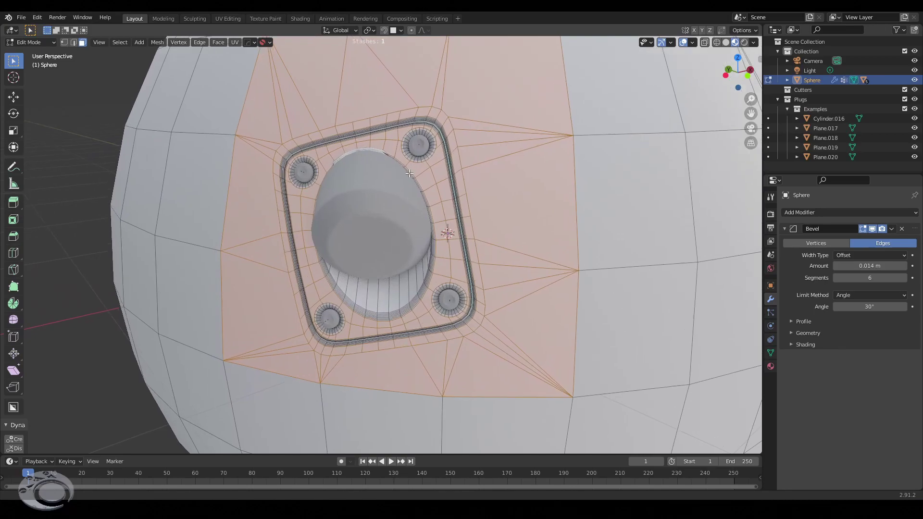
scroll(442, 274, "up", 2)
scroll(456, 287, "down", 3)
mouse_move(466, 423)
middle_mouse_down()
mouse_move(482, 215)
mouse_move(455, 240)
middle_mouse_up()
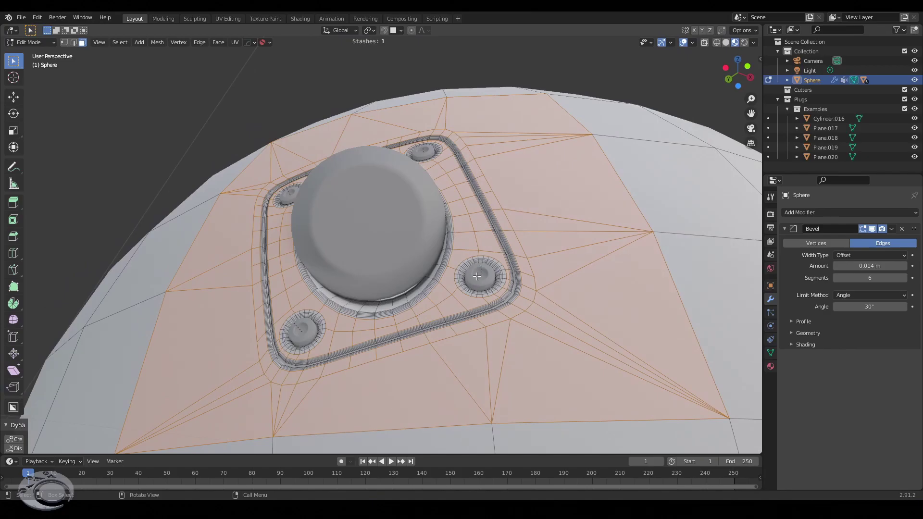
mouse_move(476, 276)
middle_mouse_down()
mouse_move(422, 200)
mouse_move(535, 258)
mouse_move(504, 397)
mouse_move(494, 215)
middle_mouse_up()
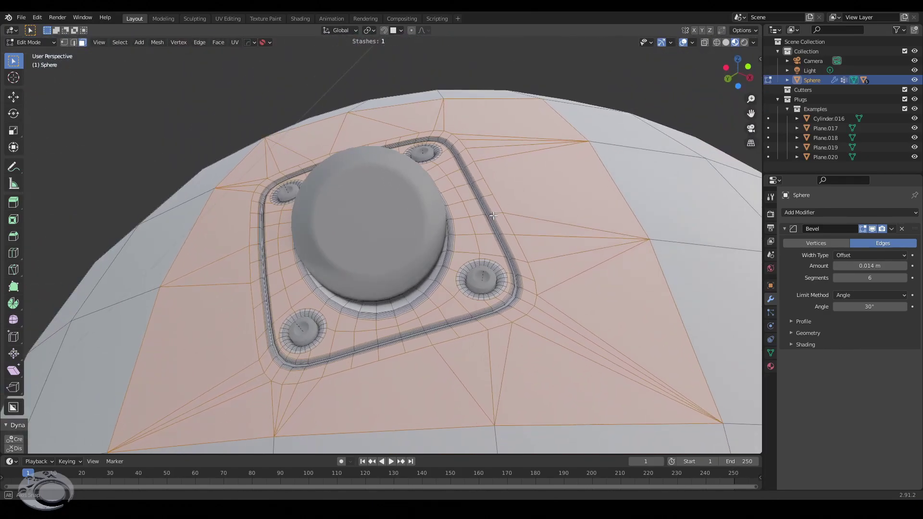
Switch to Object Mode and orbit around the smooth sphere to inspect its plug and slot
key("Tab")
scroll(501, 218, "down", 2)
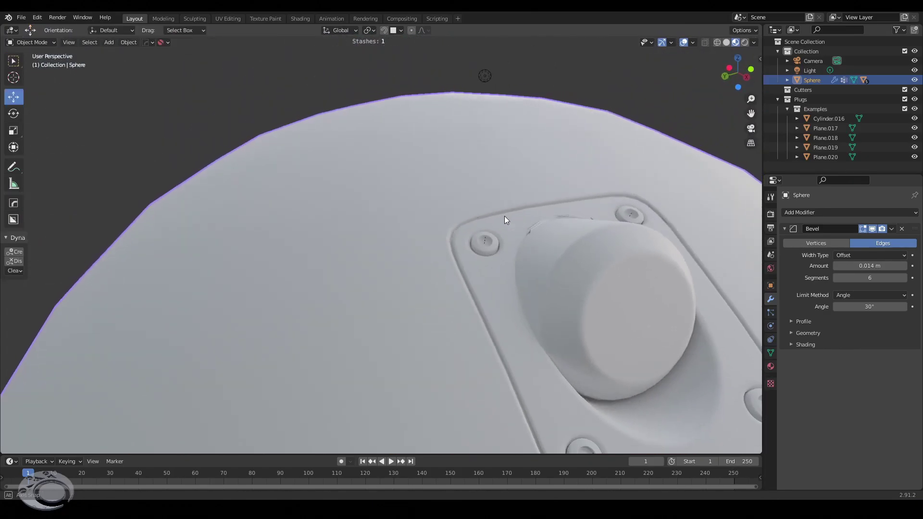
scroll(504, 221, "down", 1)
scroll(504, 225, "down", 2)
scroll(505, 230, "down", 2)
middle_click_drag(509, 251, 480, 261)
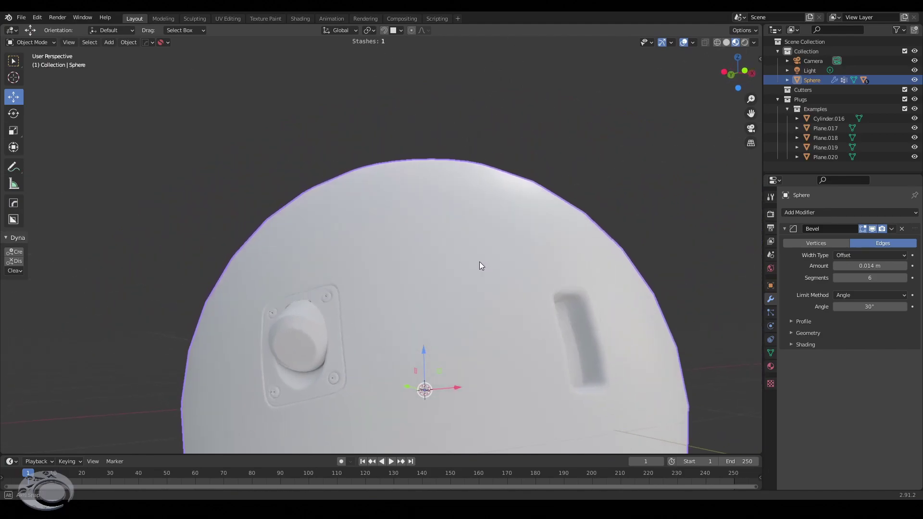
mouse_move(465, 303)
middle_mouse_down()
mouse_move(471, 136)
mouse_move(437, 224)
mouse_move(471, 221)
mouse_move(453, 212)
mouse_move(423, 227)
mouse_move(440, 223)
middle_mouse_up()
scroll(440, 223, "down", 3)
mouse_move(455, 288)
middle_mouse_down()
mouse_move(433, 244)
mouse_move(474, 282)
mouse_move(497, 284)
mouse_move(423, 281)
mouse_move(436, 265)
mouse_move(486, 261)
mouse_move(483, 287)
mouse_move(434, 276)
mouse_move(431, 258)
middle_mouse_up()
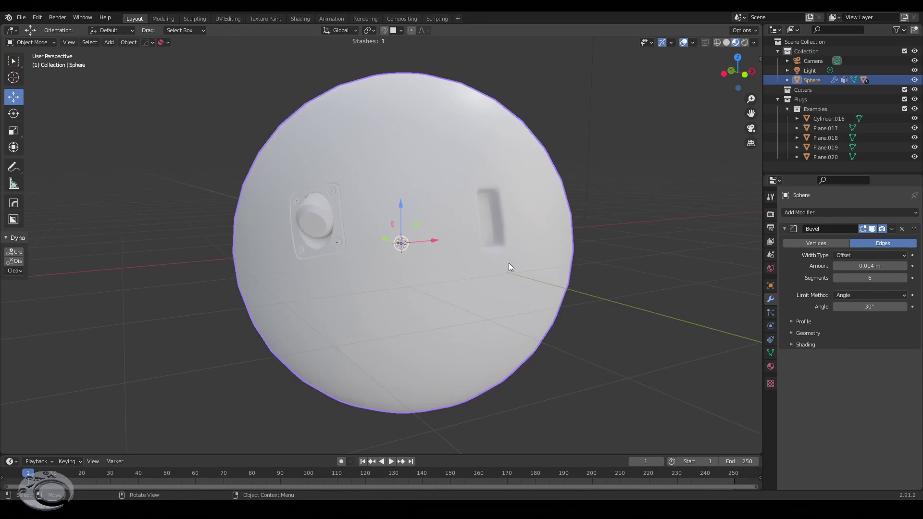
mouse_move(509, 263)
middle_mouse_down()
mouse_move(395, 252)
mouse_move(558, 263)
mouse_move(546, 261)
middle_mouse_up()
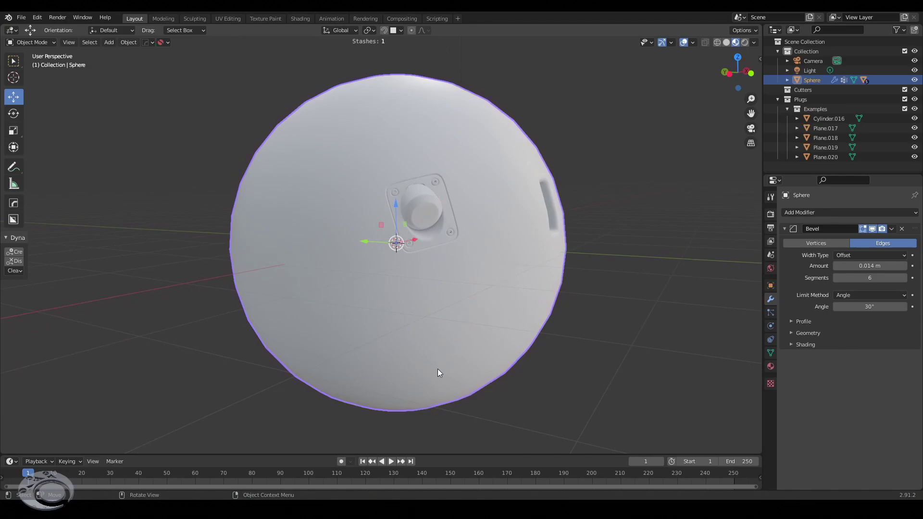
mouse_move(439, 349)
middle_mouse_down()
mouse_move(462, 335)
mouse_move(448, 369)
mouse_move(463, 350)
middle_mouse_up()
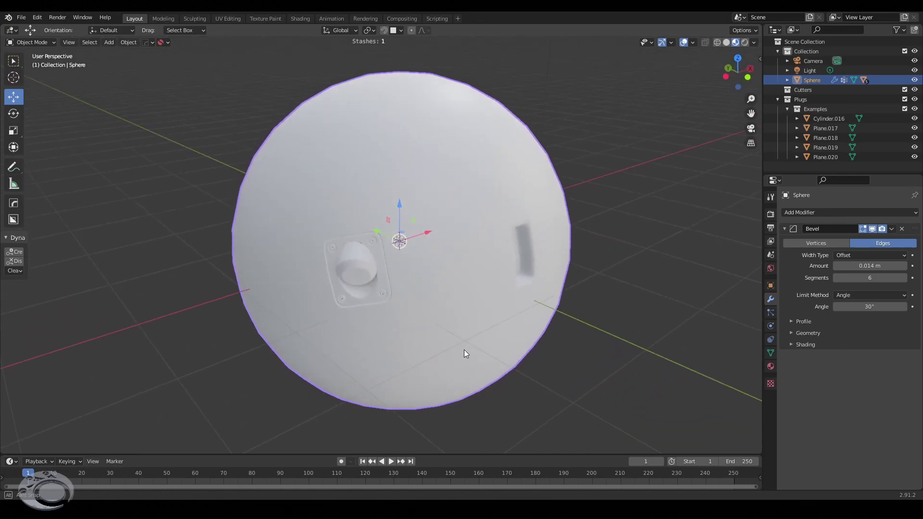
scroll(489, 249, "up", 1)
scroll(444, 273, "up", 1)
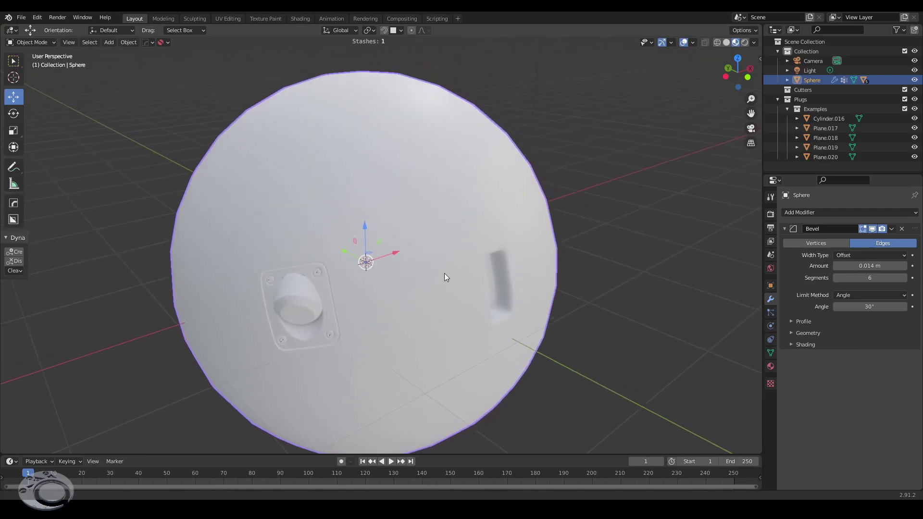
scroll(426, 278, "up", 2)
Give the sphere's material a dark blue-grey base colour and Metallic 1.000
left_click(770, 366)
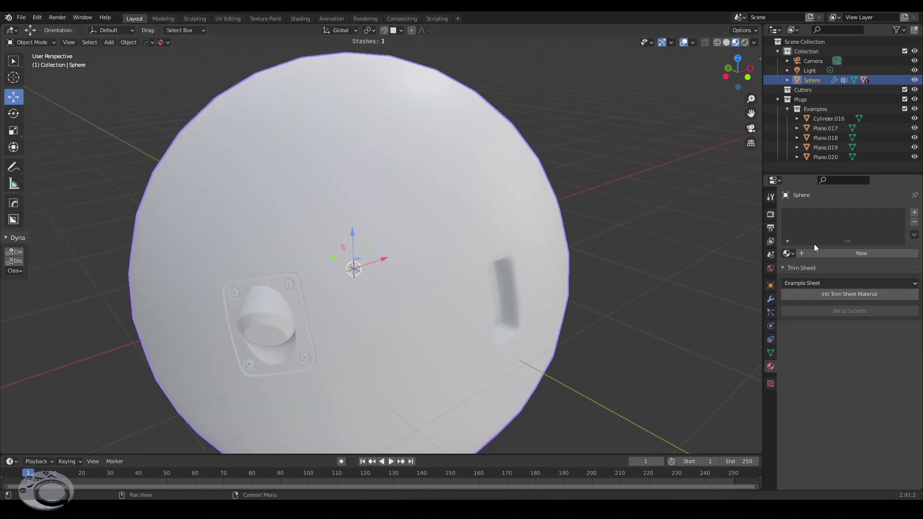
left_click(865, 353)
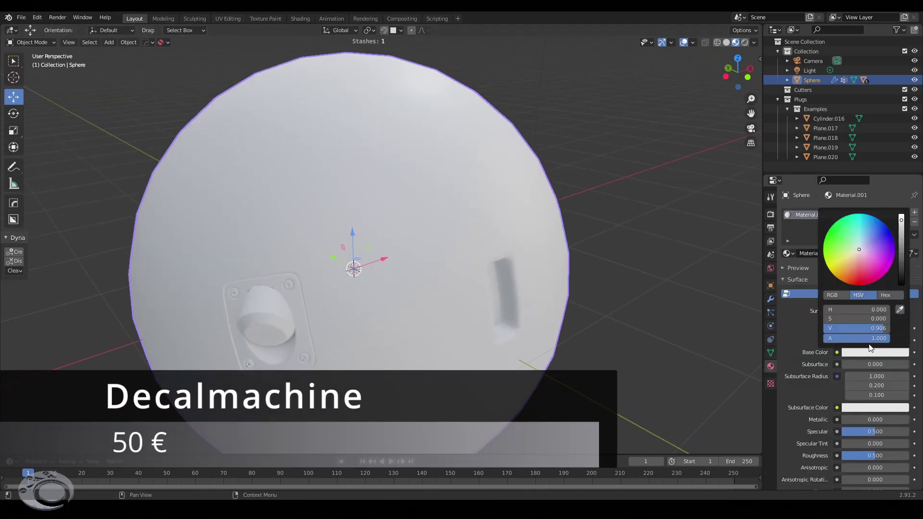
left_click_drag(865, 247, 859, 245)
left_click(902, 254)
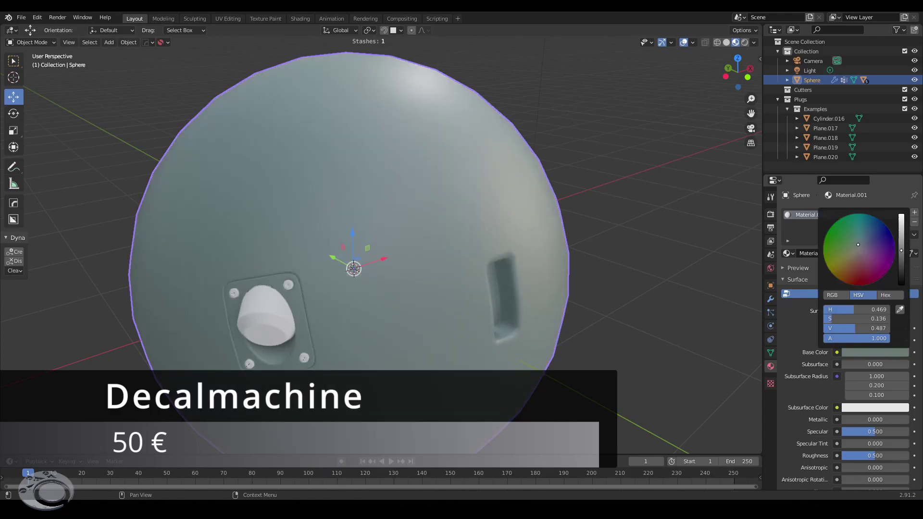
left_click_drag(863, 421, 908, 421)
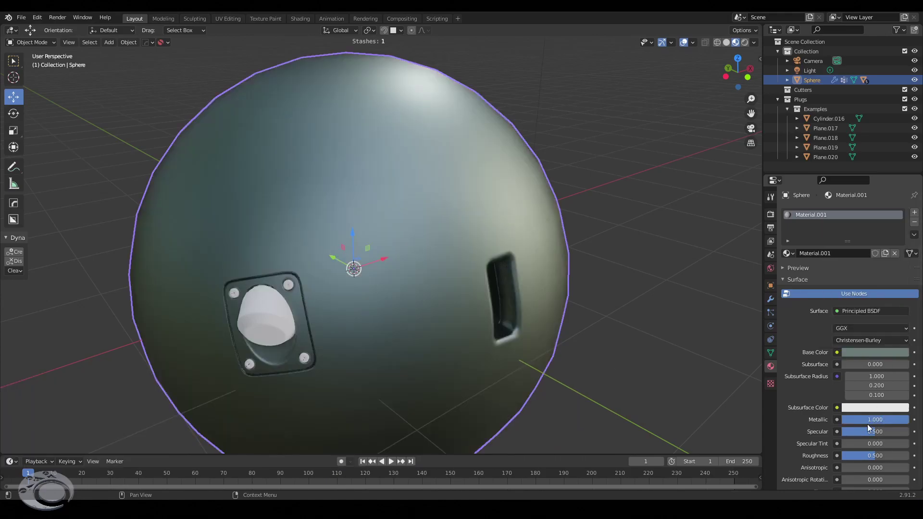
middle_click_drag(418, 295, 423, 272)
middle_click_drag(509, 324, 423, 255)
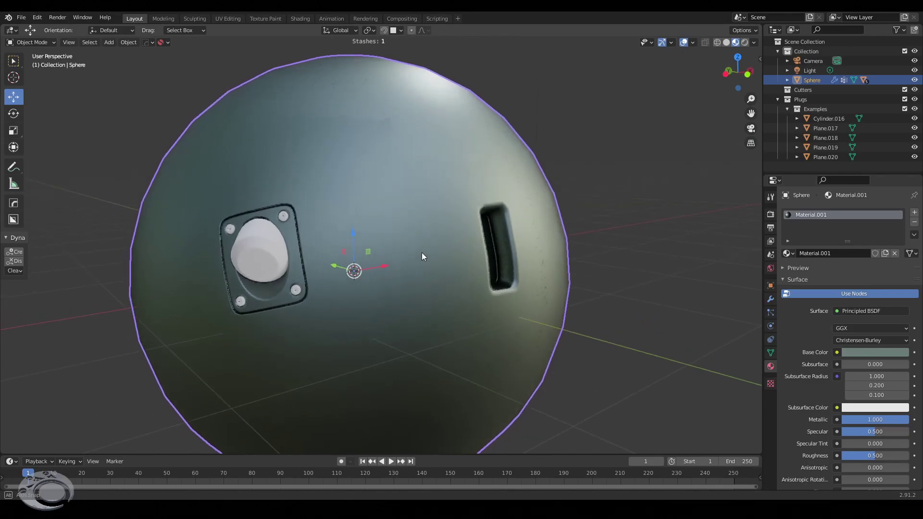
scroll(847, 446, "down", 3)
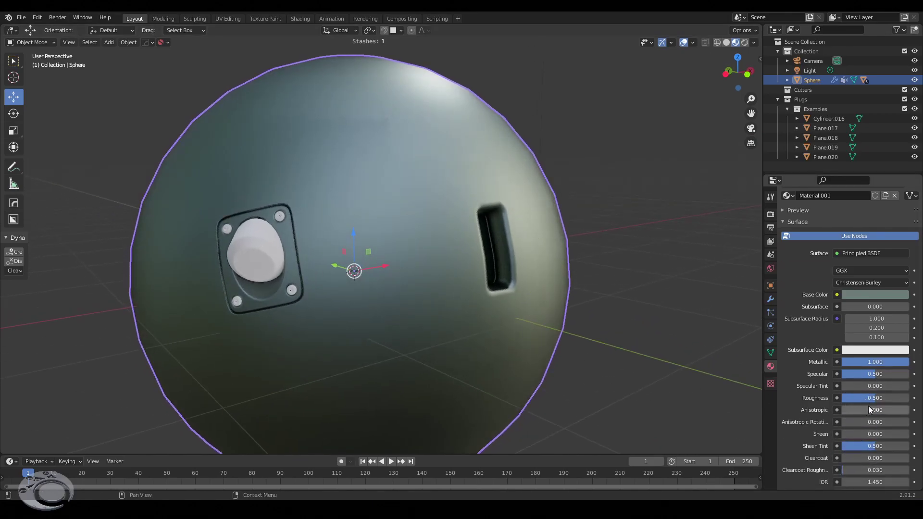
Lower the material's Roughness to 0.216 and view the glossy finish
left_click_drag(869, 398, 846, 398)
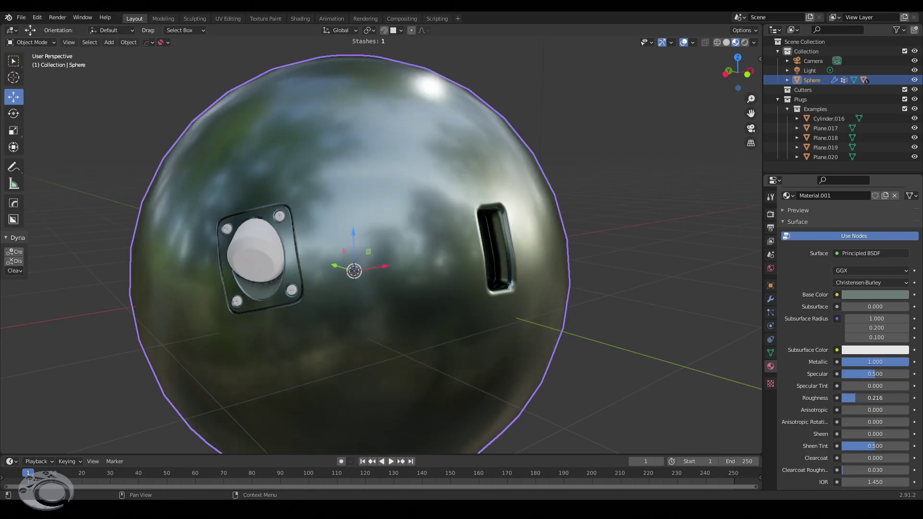
scroll(276, 294, "up", 2)
middle_click_drag(276, 294, 314, 281)
scroll(312, 258, "up", 2)
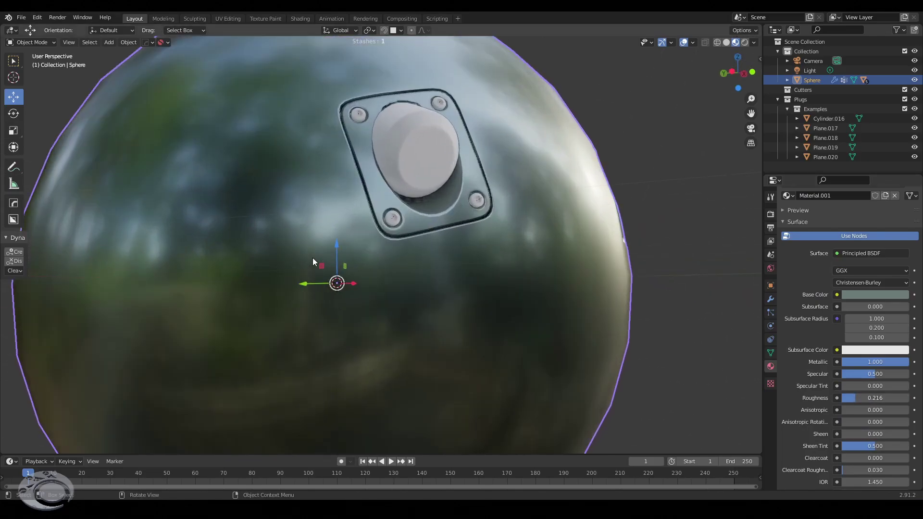
scroll(313, 259, "up", 2)
scroll(299, 237, "down", 3)
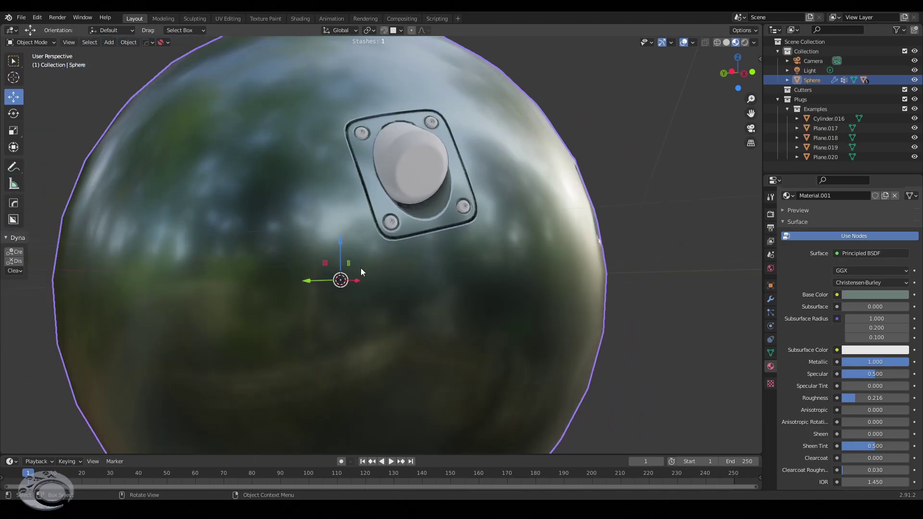
scroll(360, 267, "down", 2)
mouse_move(301, 230)
middle_mouse_down()
mouse_move(350, 263)
mouse_move(365, 298)
mouse_move(397, 236)
mouse_move(377, 256)
mouse_move(345, 256)
mouse_move(417, 267)
mouse_move(425, 258)
mouse_move(409, 257)
middle_mouse_up()
scroll(346, 279, "up", 2)
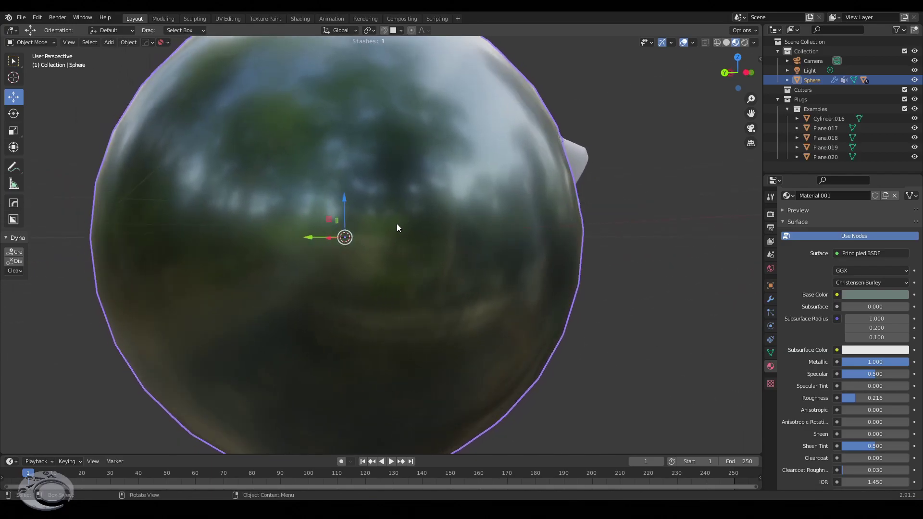
Add the Blenderbros SciFi Vent Pack_001 decal from DECALmachine onto the sphere and inspect it
key("d")
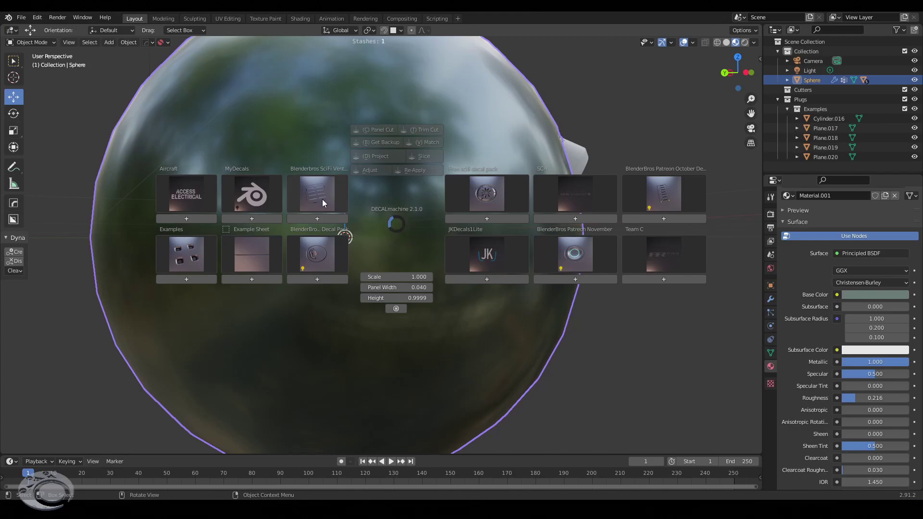
left_click(321, 217)
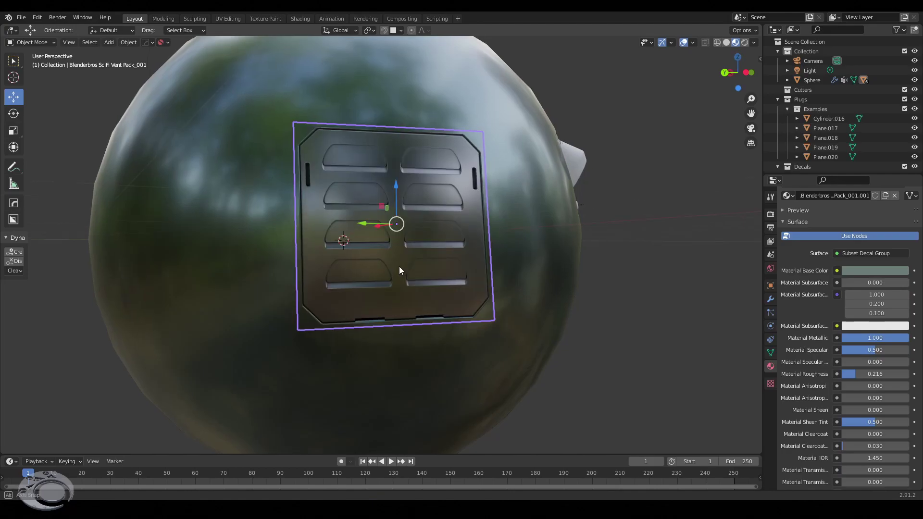
mouse_move(400, 267)
middle_mouse_down()
mouse_move(403, 275)
mouse_move(416, 233)
middle_mouse_up()
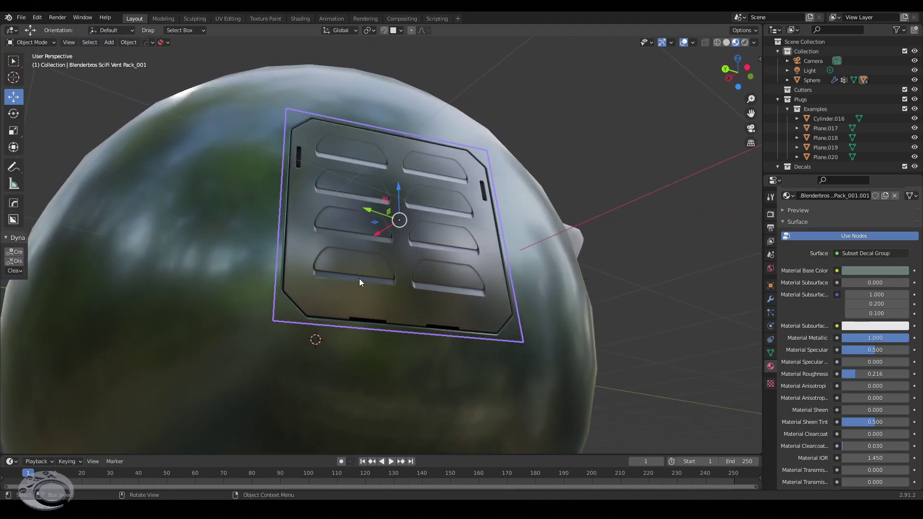
middle_click_drag(372, 199, 373, 297)
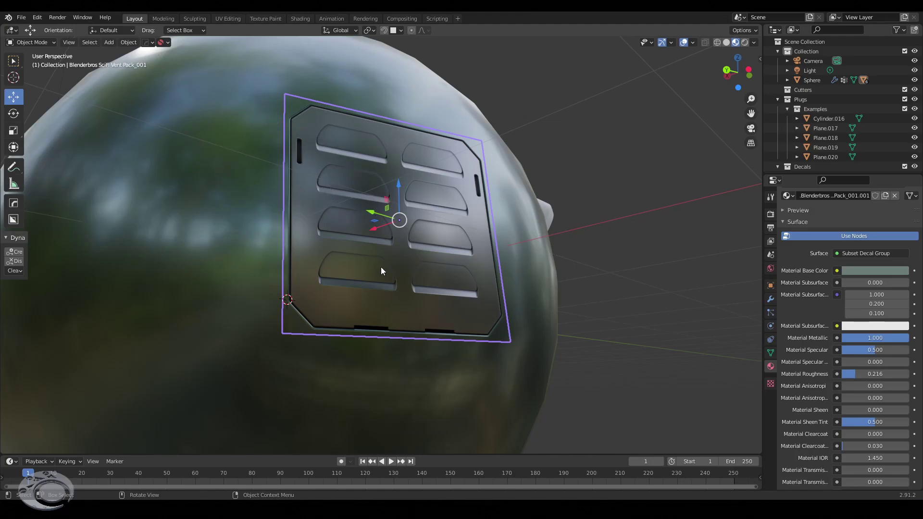
mouse_move(381, 266)
middle_mouse_down()
mouse_move(383, 220)
mouse_move(400, 184)
mouse_move(381, 289)
mouse_move(390, 276)
middle_mouse_up()
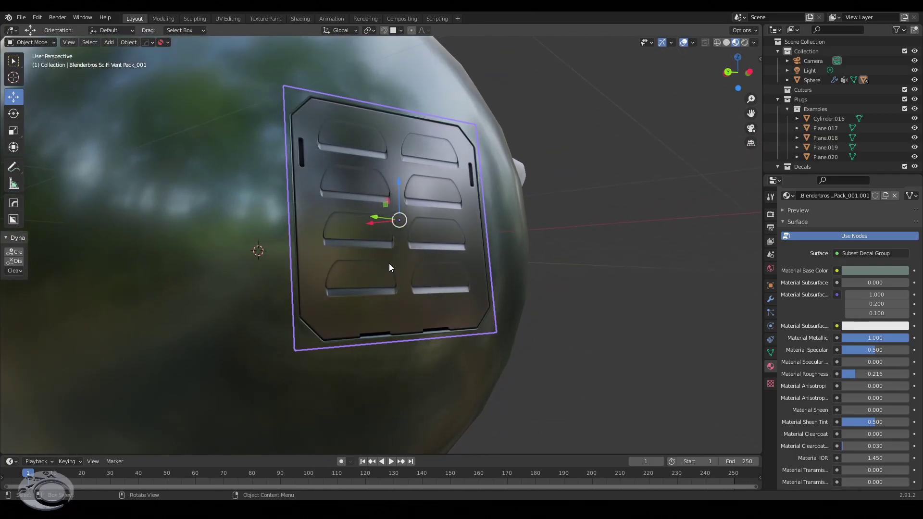
Project the SciFi Vent decal onto the sphere, deselect it, and check how it wraps
key("d")
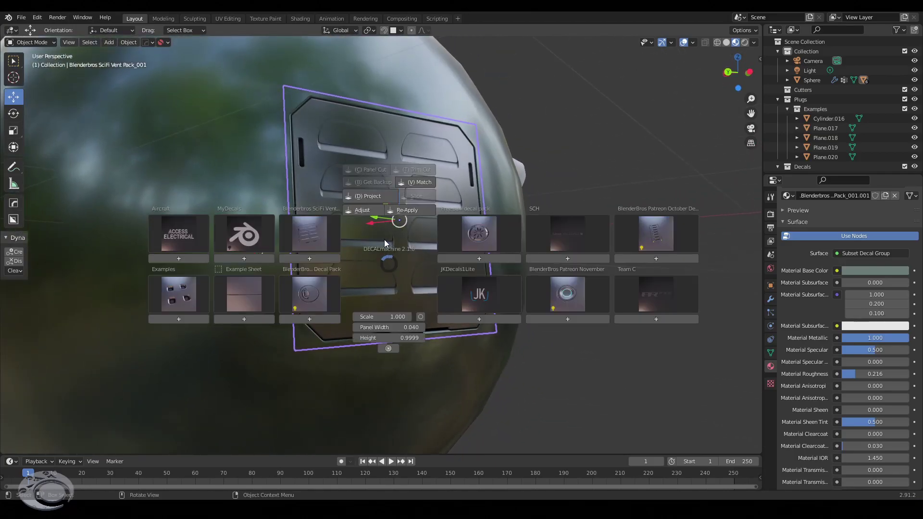
left_click(379, 197)
mouse_move(401, 230)
middle_mouse_down()
mouse_move(386, 277)
mouse_move(383, 214)
mouse_move(365, 175)
mouse_move(371, 267)
middle_mouse_up()
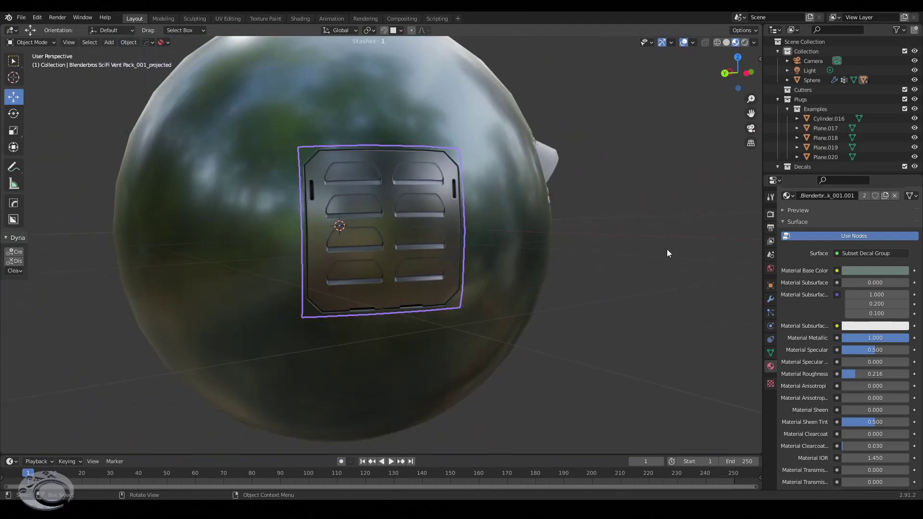
left_click(667, 249)
mouse_move(433, 307)
middle_mouse_down()
mouse_move(426, 305)
mouse_move(447, 272)
mouse_move(437, 245)
mouse_move(402, 243)
mouse_move(394, 292)
mouse_move(429, 313)
mouse_move(462, 308)
mouse_move(461, 281)
mouse_move(437, 240)
mouse_move(411, 285)
mouse_move(402, 323)
mouse_move(455, 296)
mouse_move(455, 277)
mouse_move(388, 284)
mouse_move(405, 283)
mouse_move(405, 319)
mouse_move(372, 318)
mouse_move(436, 321)
middle_mouse_up()
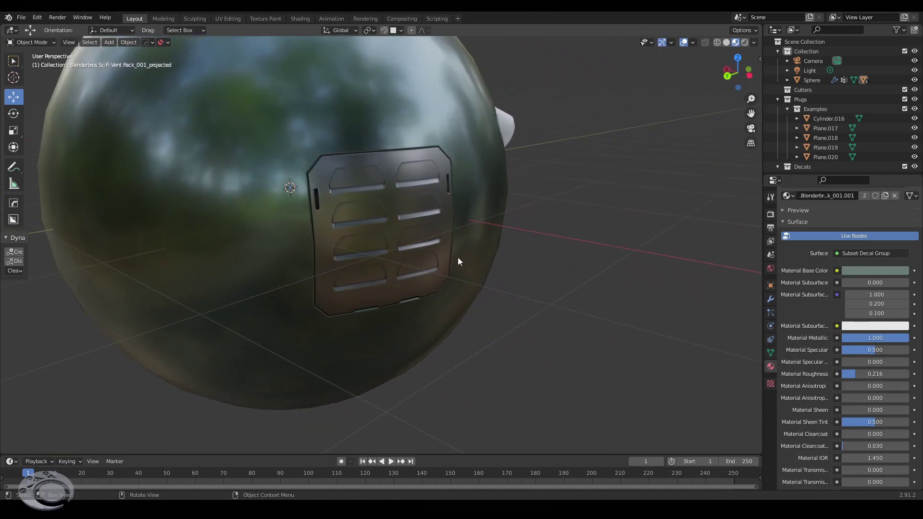
mouse_move(410, 299)
middle_mouse_down()
mouse_move(370, 289)
mouse_move(416, 301)
mouse_move(443, 293)
mouse_move(400, 273)
middle_mouse_up()
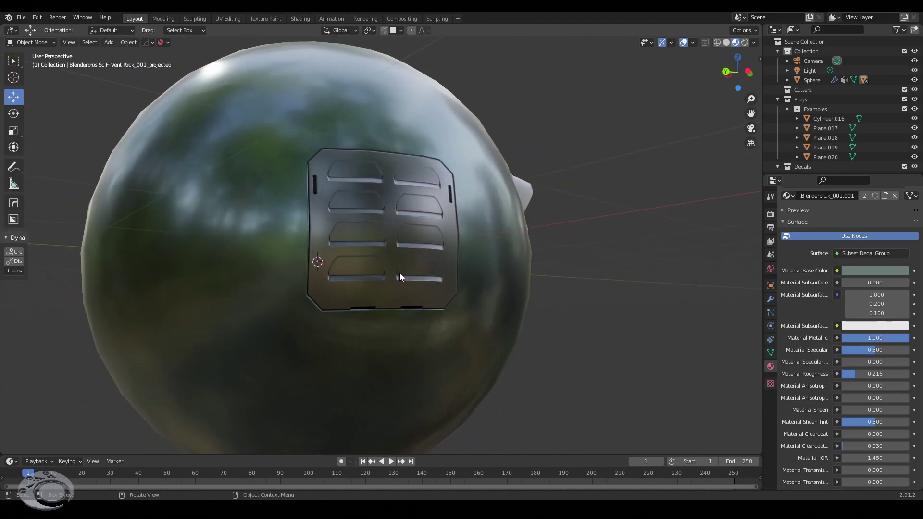
mouse_move(484, 278)
middle_mouse_down()
mouse_move(447, 287)
mouse_move(504, 285)
mouse_move(485, 281)
mouse_move(480, 302)
mouse_move(392, 299)
mouse_move(221, 184)
middle_mouse_up()
mouse_move(363, 305)
middle_mouse_down()
mouse_move(382, 303)
mouse_move(379, 276)
mouse_move(373, 318)
mouse_move(363, 265)
middle_mouse_up()
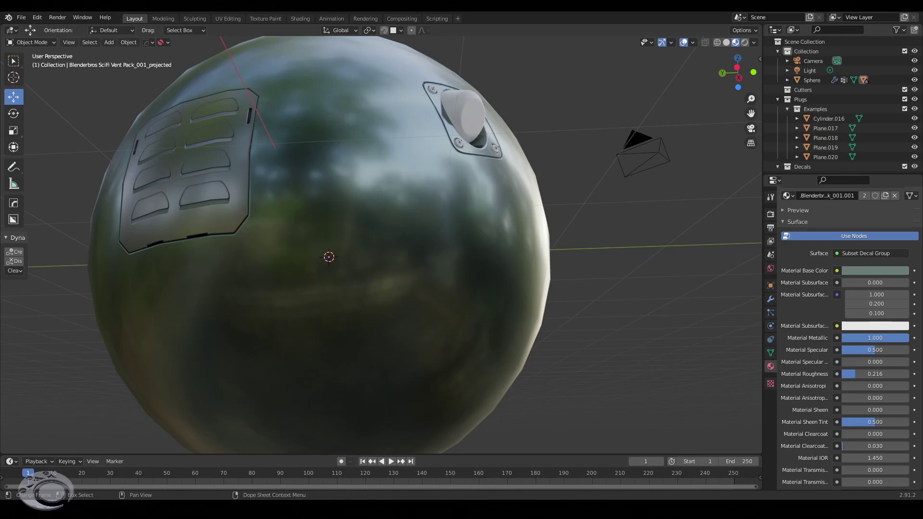
In the machine scene, select and frame the beige Cube.005 front panel, then bring up DECALmachine's decal libraries
left_click(352, 483)
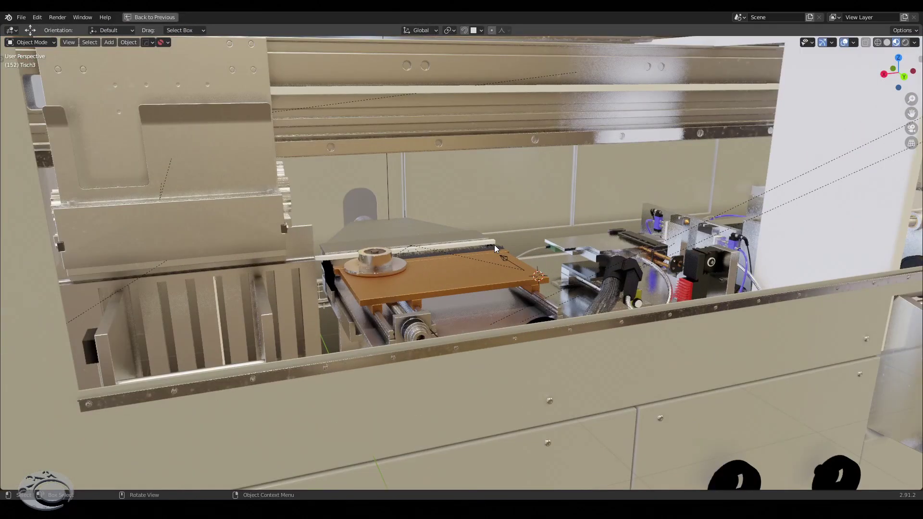
scroll(494, 244, "up", 3)
mouse_move(471, 271)
middle_mouse_down()
mouse_move(458, 289)
mouse_move(466, 278)
mouse_move(465, 292)
mouse_move(484, 309)
mouse_move(431, 298)
middle_mouse_up()
left_click(521, 303)
mouse_move(521, 303)
middle_mouse_down()
mouse_move(515, 307)
mouse_move(592, 305)
mouse_move(463, 304)
mouse_move(467, 330)
mouse_move(467, 318)
middle_mouse_up()
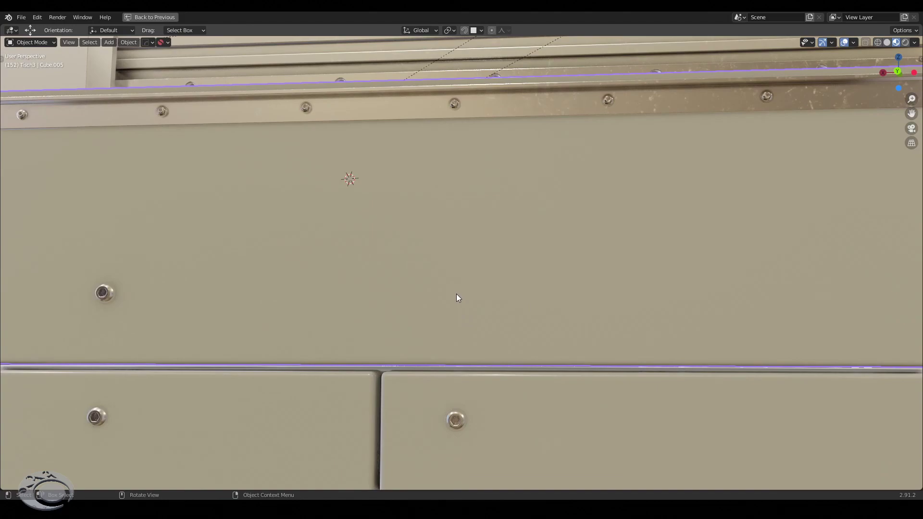
key("d")
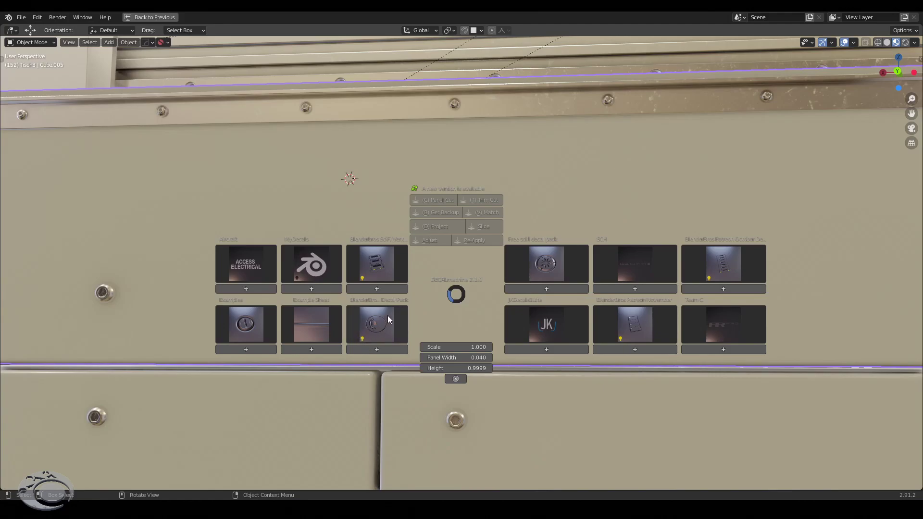
Add a Phillips screw decal from the Example Sheet library to the panel and scale it down
left_click(310, 325)
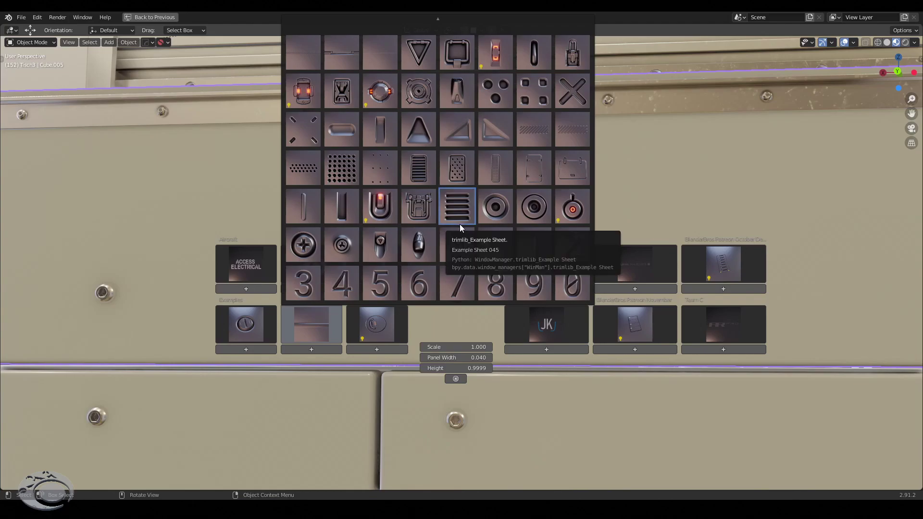
left_click(309, 251)
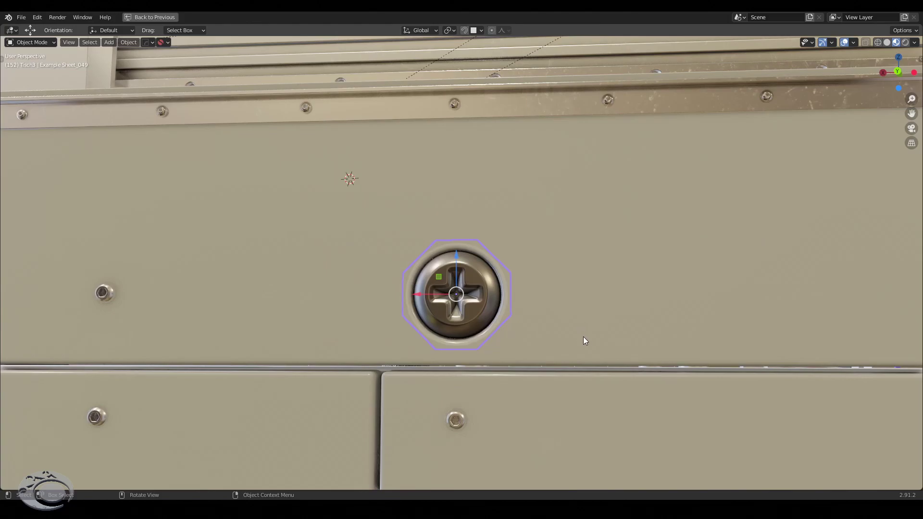
key("s")
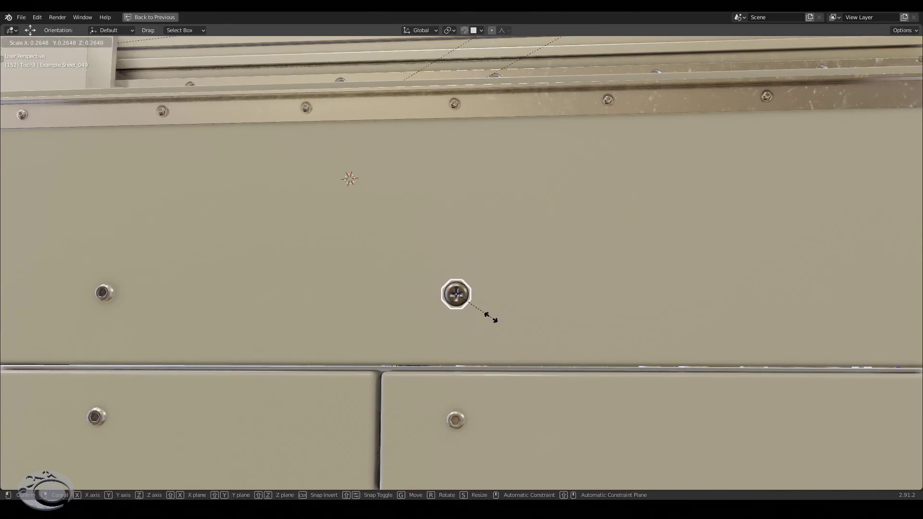
left_click(490, 314)
Rotate the Example Sheet_049 screw decal about 21.3° around the global Y axis
left_click(521, 296)
mouse_move(547, 310)
middle_mouse_down()
mouse_move(541, 318)
mouse_move(595, 316)
mouse_move(530, 313)
mouse_move(549, 317)
mouse_move(491, 339)
middle_mouse_up()
left_click(491, 336)
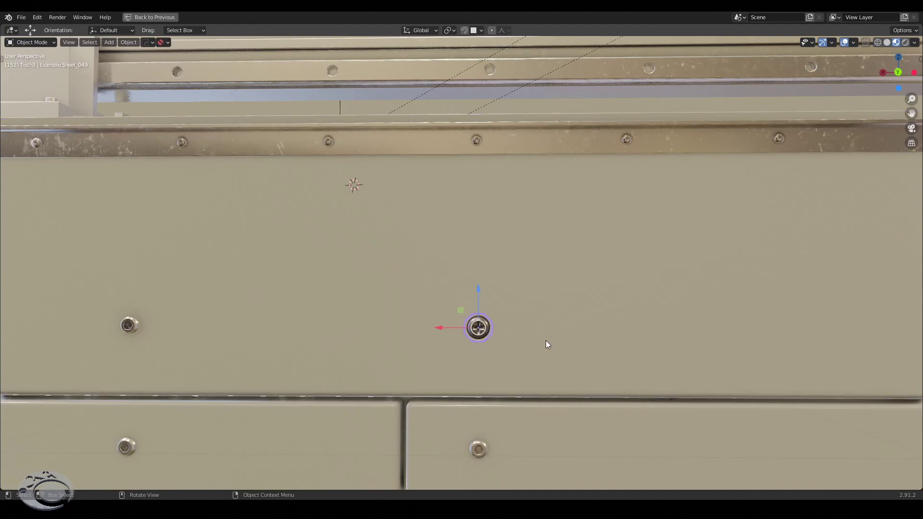
key("r")
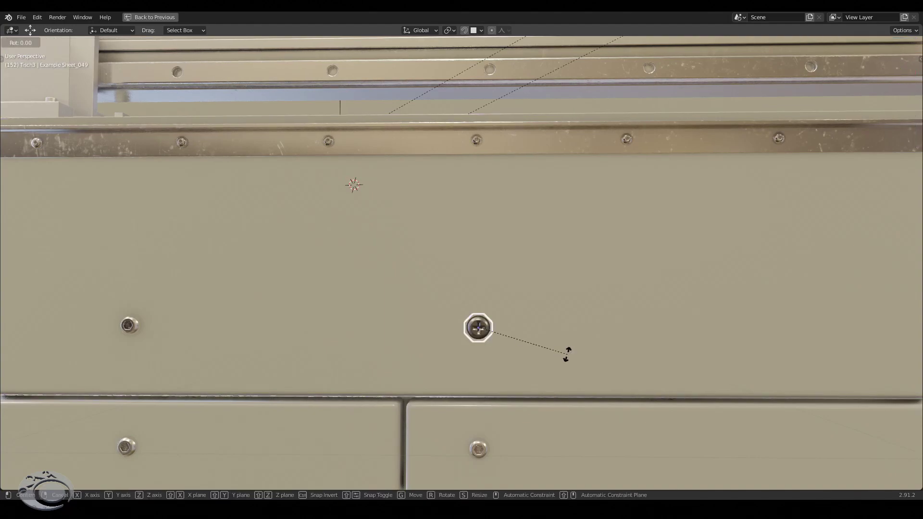
key("y")
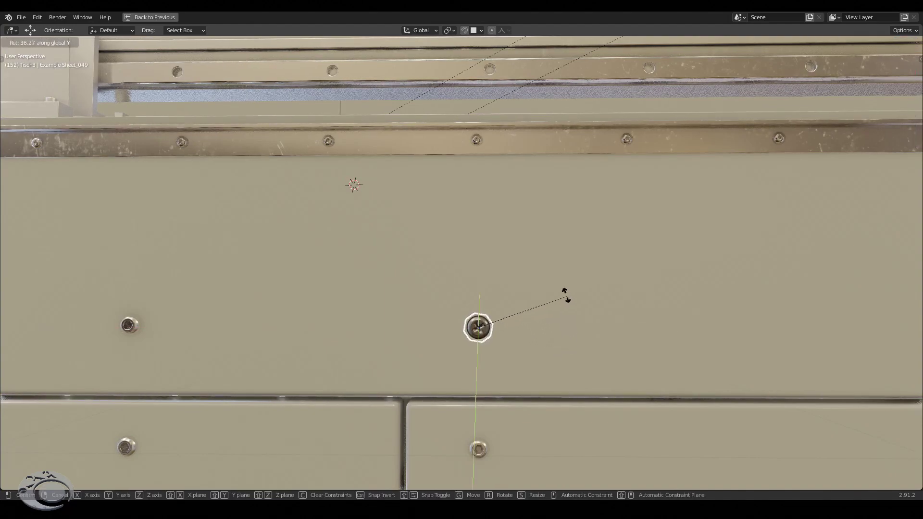
left_click(577, 319)
mouse_move(577, 345)
middle_mouse_down()
mouse_move(559, 342)
mouse_move(524, 282)
mouse_move(523, 246)
middle_mouse_up()
left_click(559, 342)
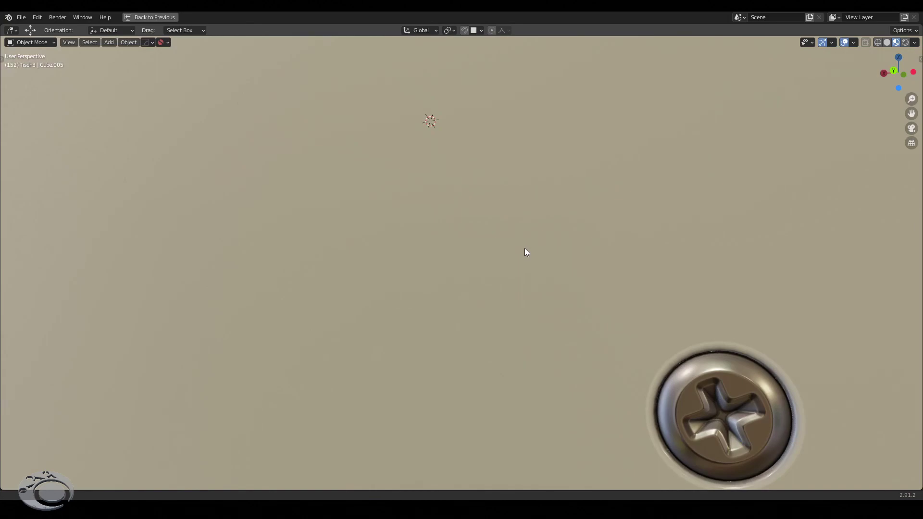
scroll(524, 248, "down", 3)
mouse_move(527, 256)
middle_mouse_down("ctrl")
mouse_move(542, 356)
mouse_move(521, 308)
mouse_move(587, 330)
mouse_move(566, 331)
middle_mouse_up("ctrl")
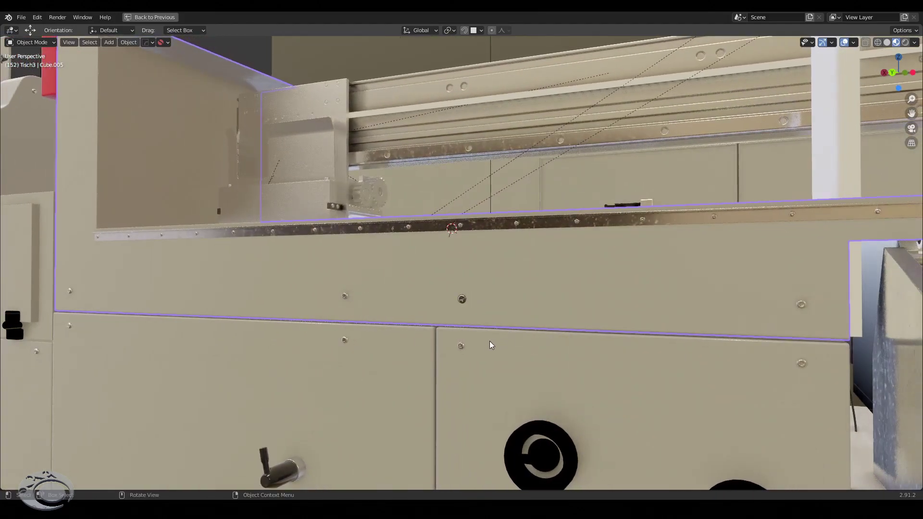
left_click(462, 347)
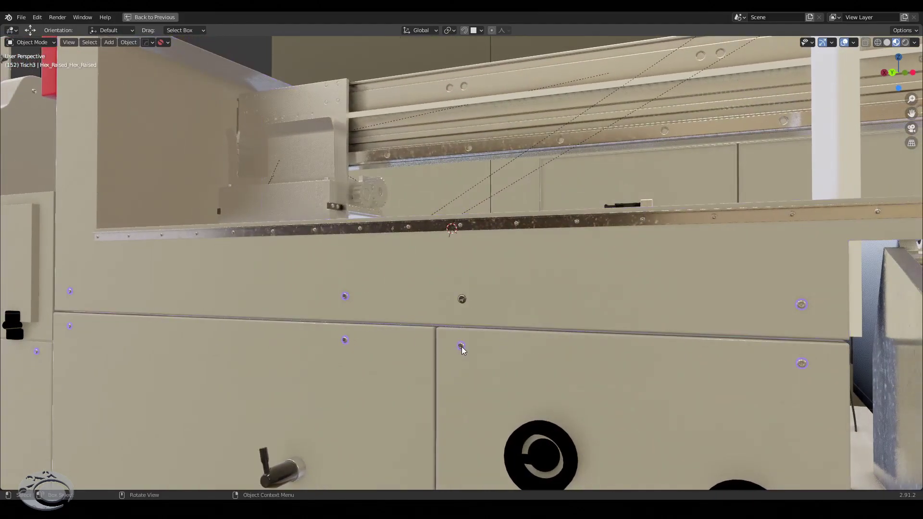
scroll(462, 347, "down", 2)
scroll(462, 337, "down", 10)
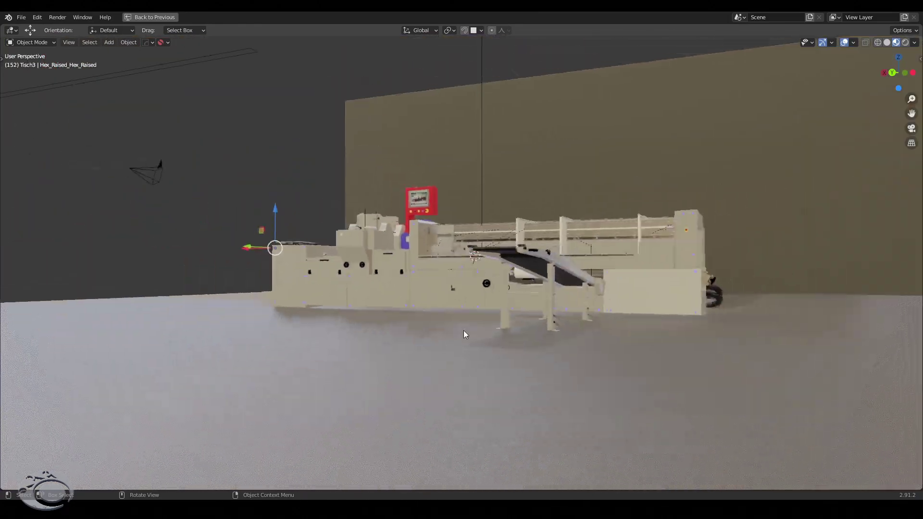
middle_click_drag(463, 330, 483, 299)
scroll(481, 288, "up", 5)
scroll(481, 283, "up", 5)
scroll(527, 307, "up", 3)
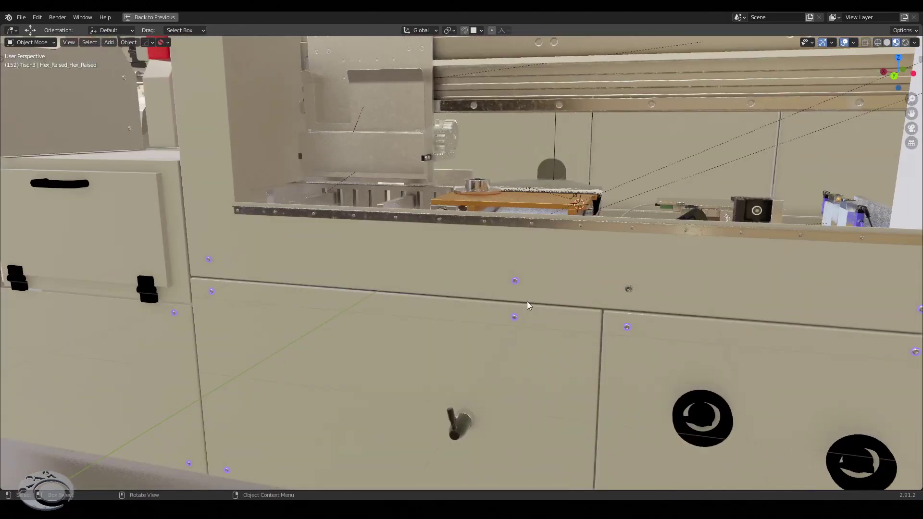
scroll(576, 336, "up", 3)
scroll(601, 348, "up", 3)
scroll(539, 336, "up", 3, "ctrl")
scroll(500, 320, "up", 1, "ctrl")
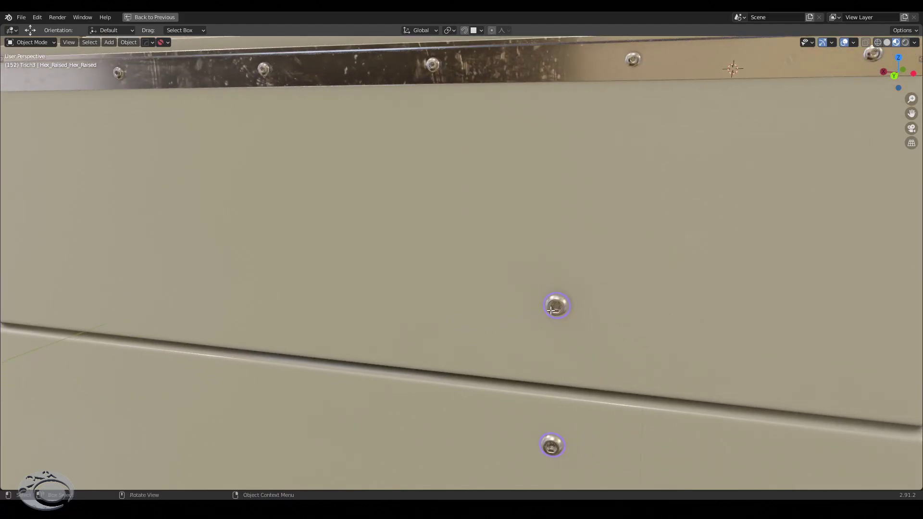
key("Tab")
mouse_move(551, 313)
middle_mouse_down()
mouse_move(520, 311)
mouse_move(529, 298)
mouse_move(533, 373)
mouse_move(564, 477)
mouse_move(560, 139)
mouse_move(580, 244)
mouse_move(583, 232)
mouse_move(568, 223)
mouse_move(592, 230)
middle_mouse_up()
scroll(520, 298, "up", 3)
scroll(523, 260, "up", 3)
key("Tab")
scroll(503, 292, "down", 3)
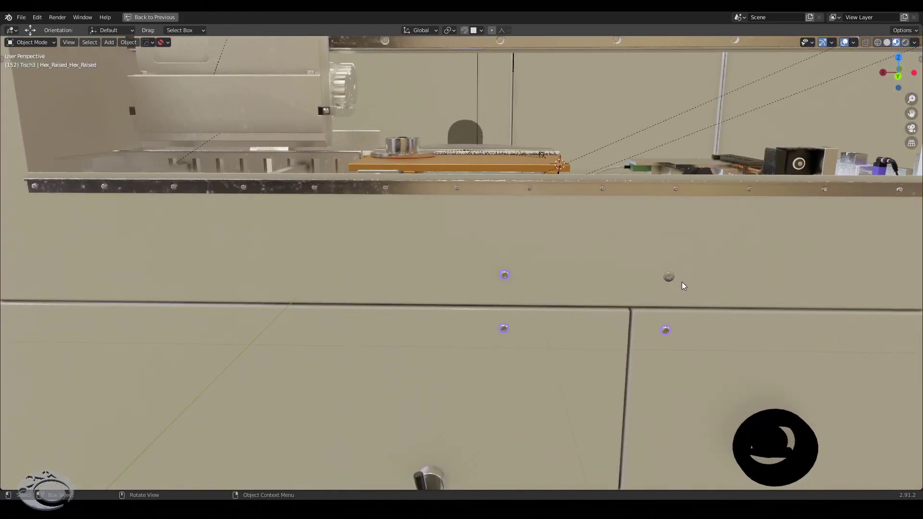
mouse_move(688, 273)
middle_mouse_down()
mouse_move(679, 264)
mouse_move(677, 273)
mouse_move(538, 270)
mouse_move(567, 261)
mouse_move(531, 298)
middle_mouse_up()
scroll(532, 278, "up", 1)
scroll(530, 236, "up", 4)
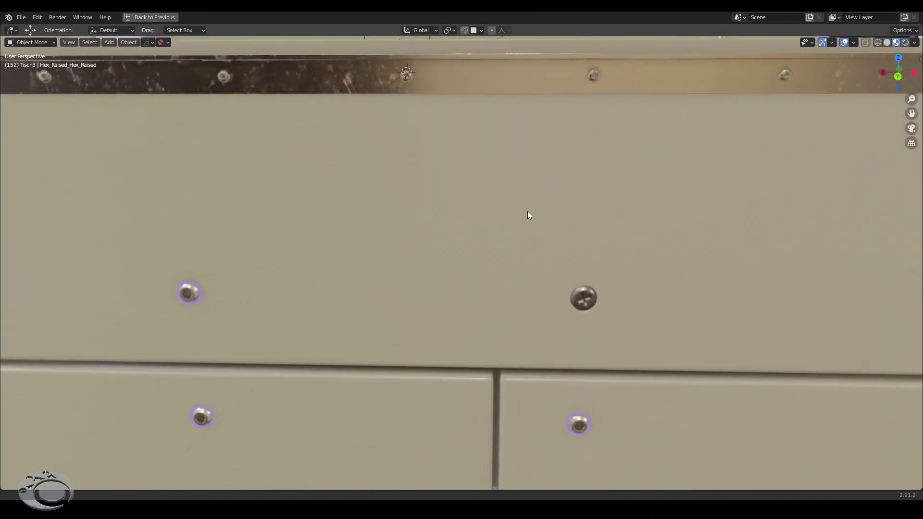
scroll(560, 238, "up", 2)
mouse_move(583, 262)
middle_mouse_down("shift")
mouse_move(522, 202)
mouse_move(451, 185)
mouse_move(461, 240)
middle_mouse_up("shift")
middle_click_drag(535, 176, 616, 222)
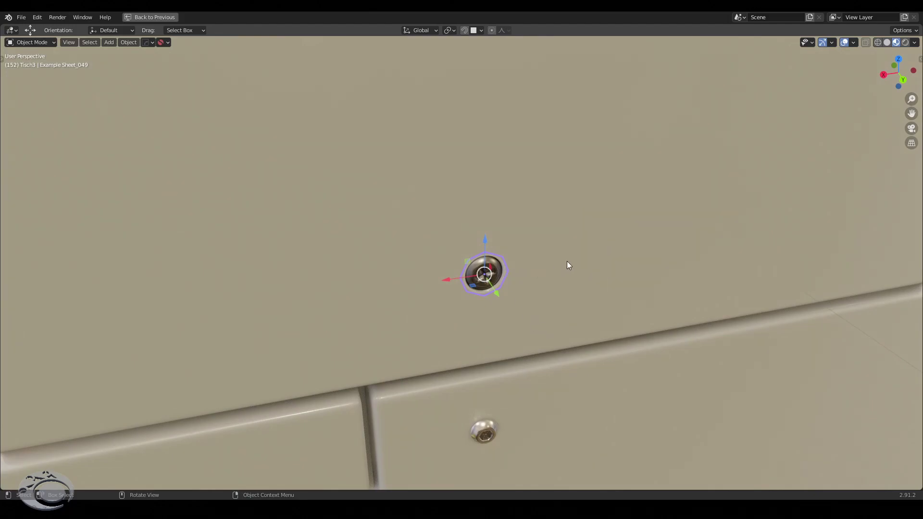
Set the screw decal's Δ Height to 0.0070 with DECALmachine's Adjust Decal, then view the whole machine
key("d")
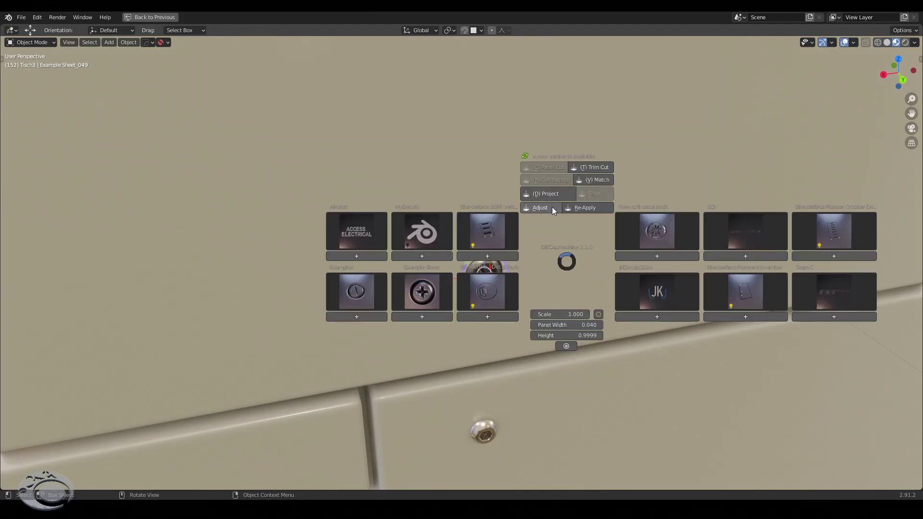
left_click(552, 207)
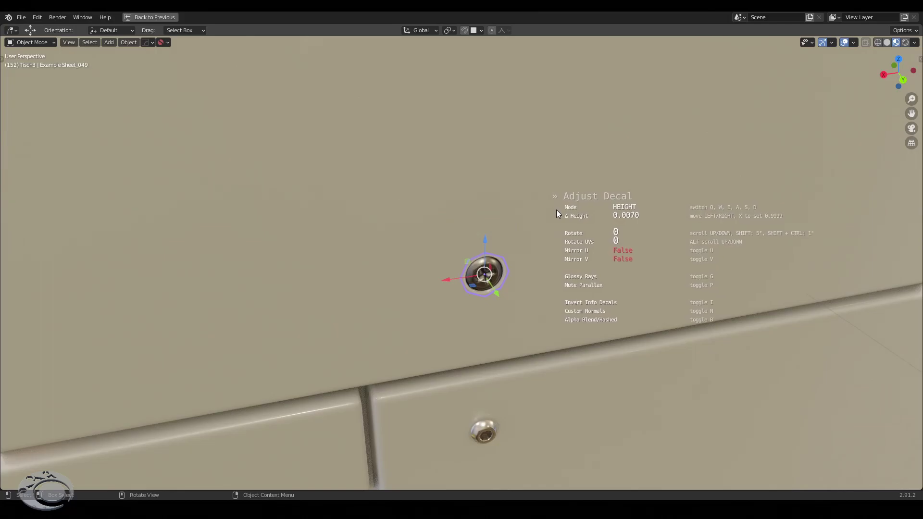
left_click(555, 210)
scroll(573, 294, "down", 10)
mouse_move(511, 239)
middle_mouse_down()
mouse_move(525, 276)
mouse_move(474, 278)
mouse_move(598, 295)
mouse_move(572, 338)
middle_mouse_up()
scroll(474, 279, "down", 2)
scroll(486, 272, "down", 2)
mouse_move(486, 272)
middle_mouse_down()
mouse_move(506, 279)
mouse_move(476, 294)
mouse_move(429, 272)
middle_mouse_up()
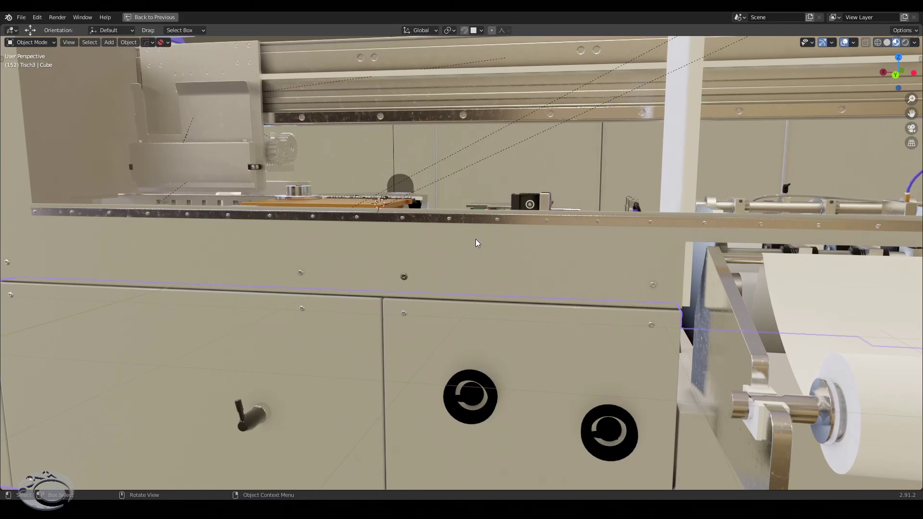
middle_click_drag(477, 243, 516, 273)
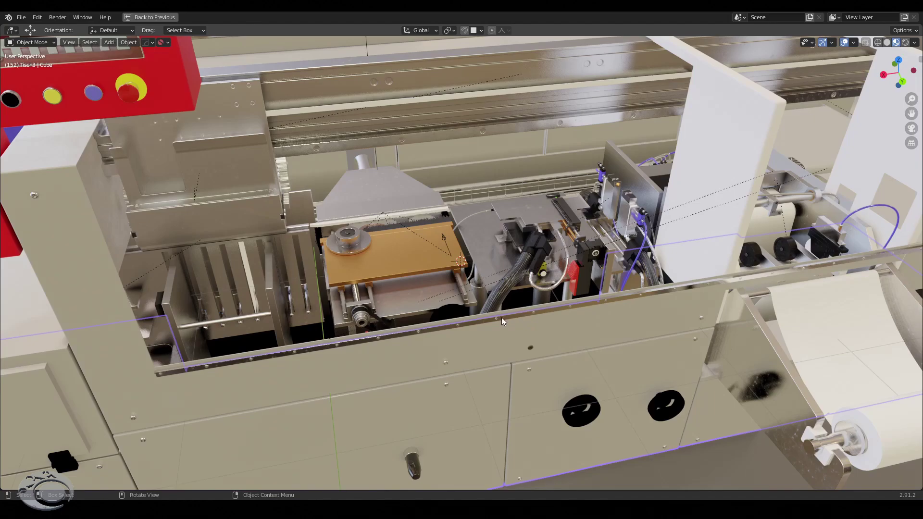
key("d")
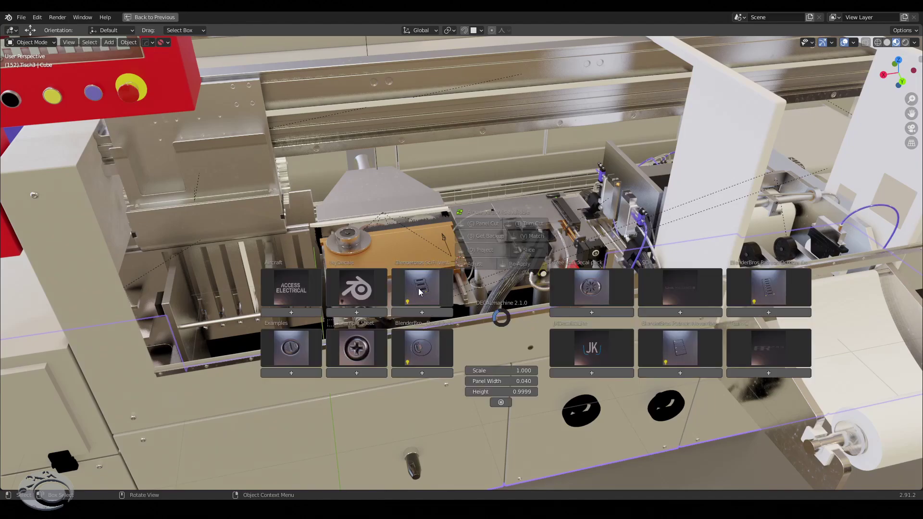
left_click(419, 292)
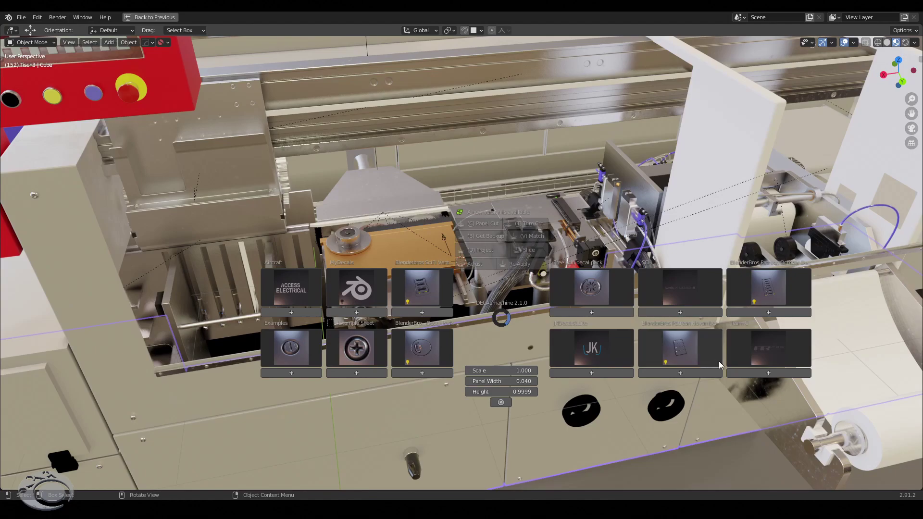
left_click(763, 347)
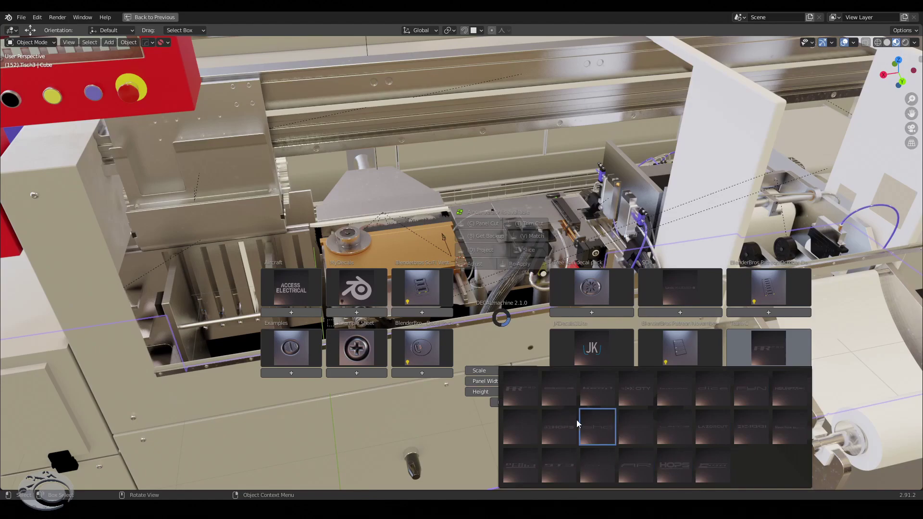
left_click(608, 353)
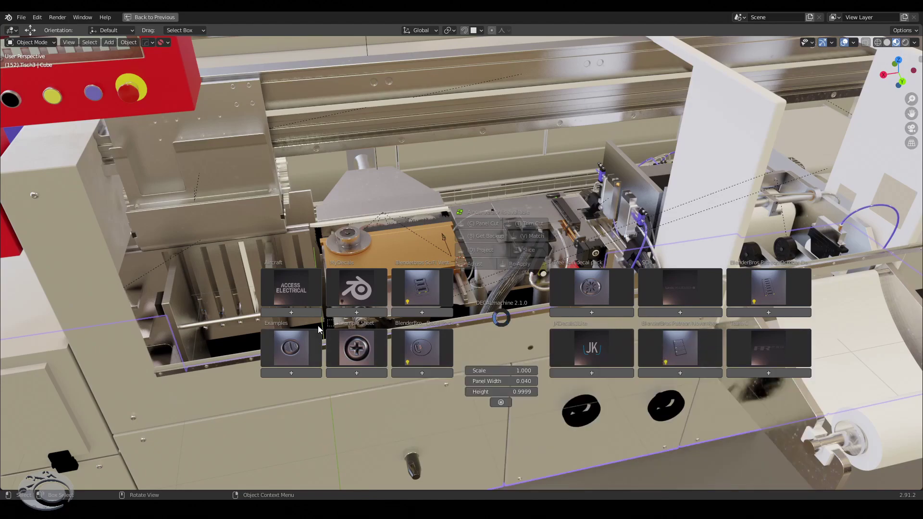
left_click(308, 297)
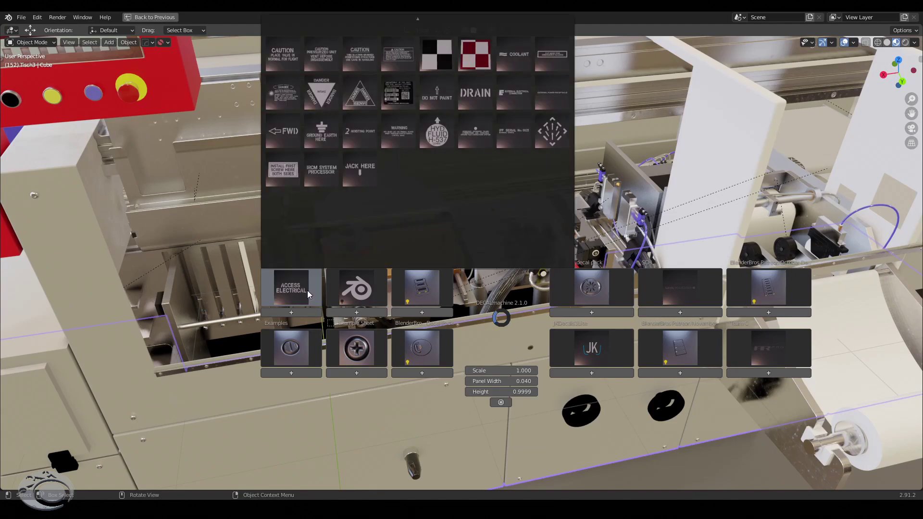
mouse_move(356, 289)
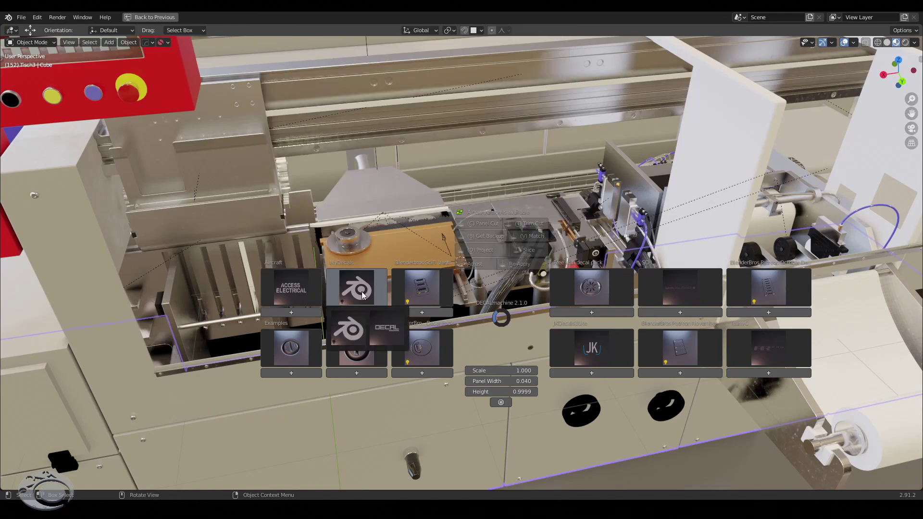
left_click(434, 343)
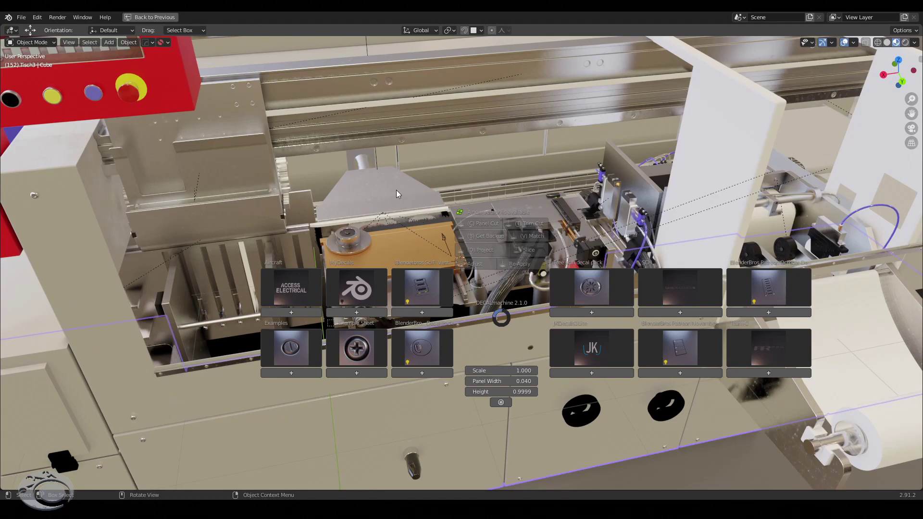
Zoom in on the orange plate Plane.038 and enter Edit Mode on it, ready for an EPanel decal
scroll(380, 240, "up", 3)
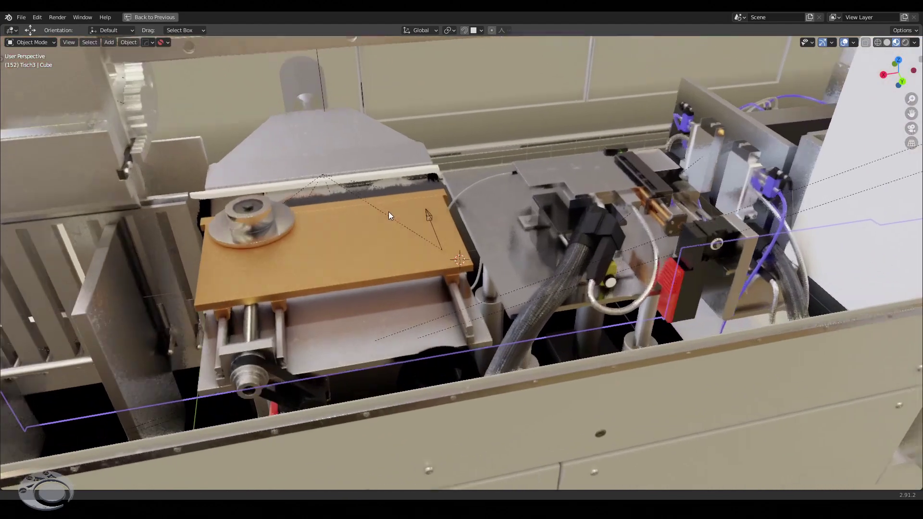
scroll(389, 192, "up", 4)
middle_click_drag(447, 203, 719, 224, "shift")
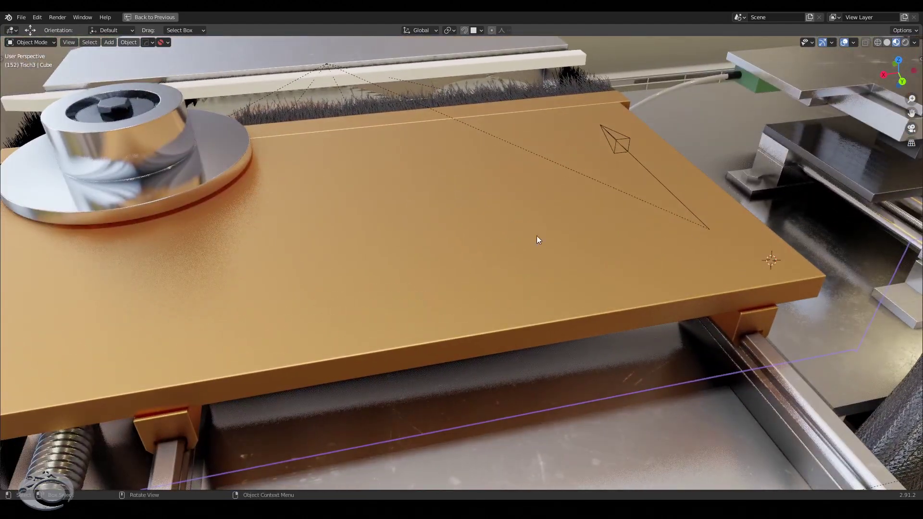
left_click(450, 250)
key("Tab")
mouse_move(450, 250)
middle_mouse_down()
mouse_move(519, 248)
mouse_move(503, 231)
middle_mouse_up()
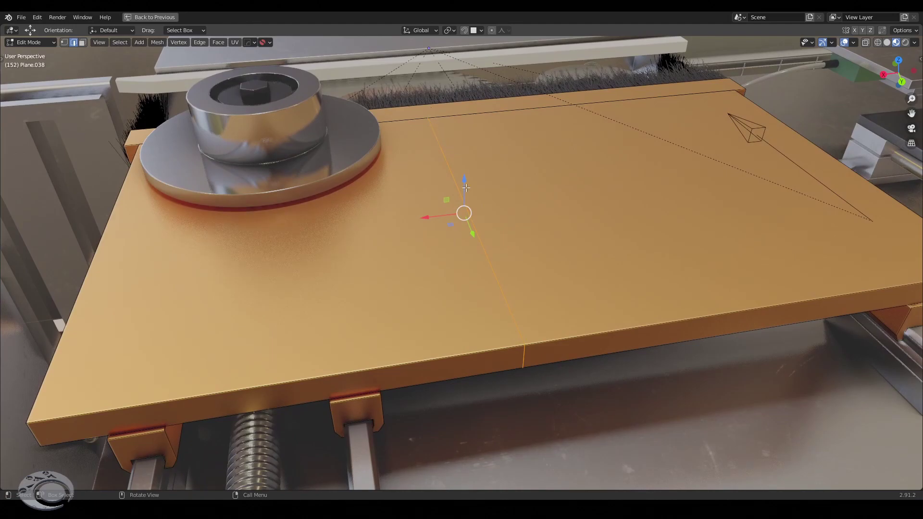
middle_click_drag(466, 188, 522, 179)
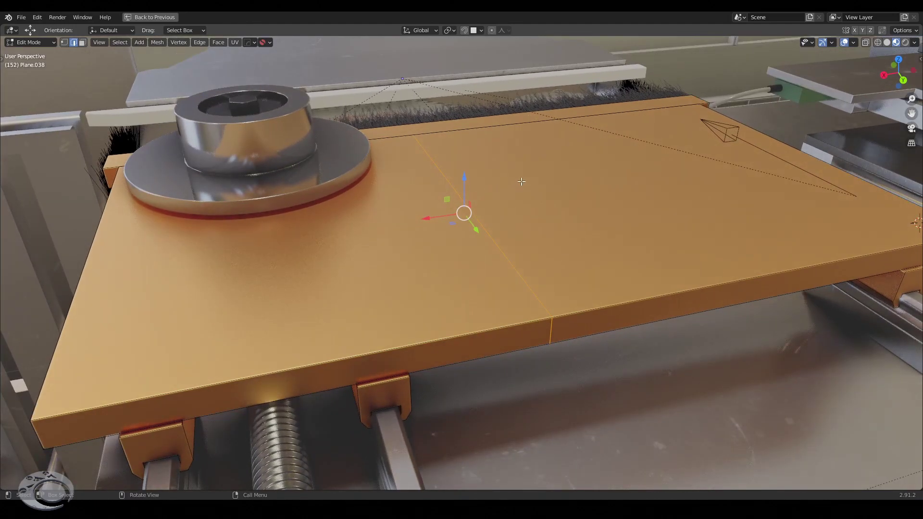
key("d")
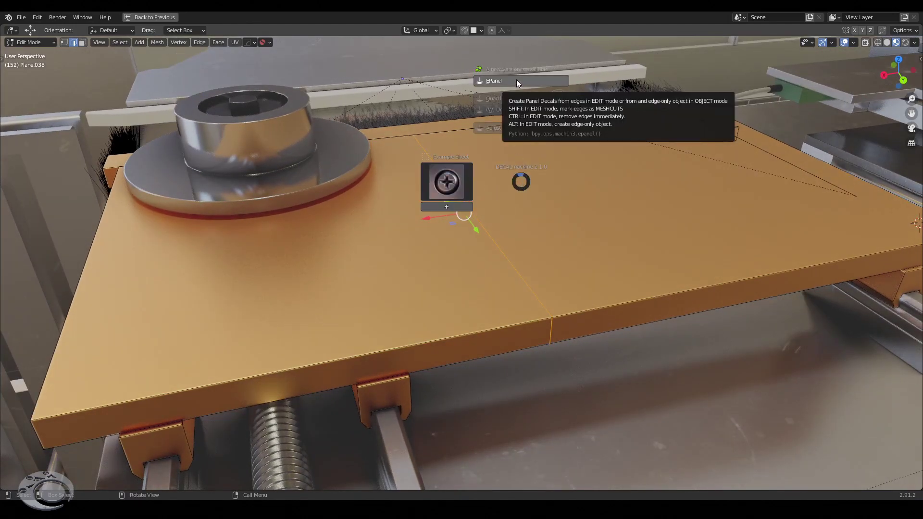
Create the EPanel strip Aircraft_001 with ACCESS ELECTRICAL lettering at width 0.040 and inspect it
left_click(517, 81)
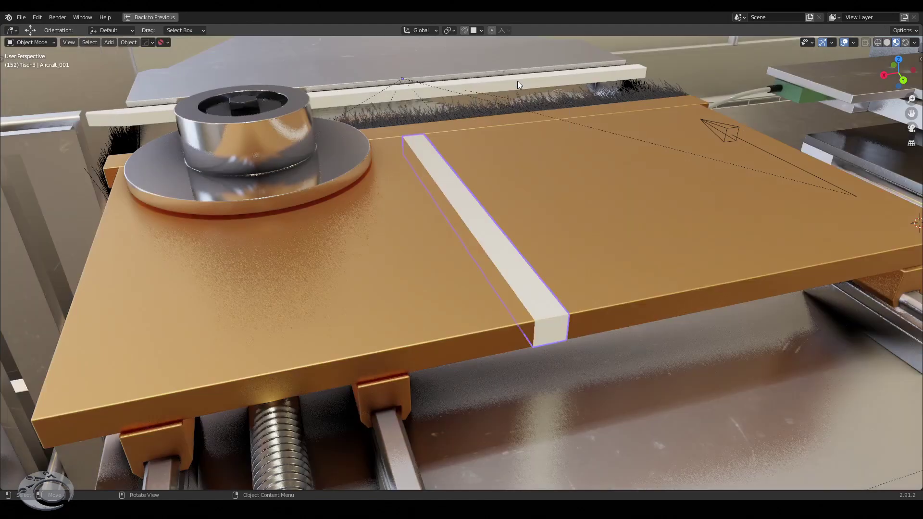
key("Tab")
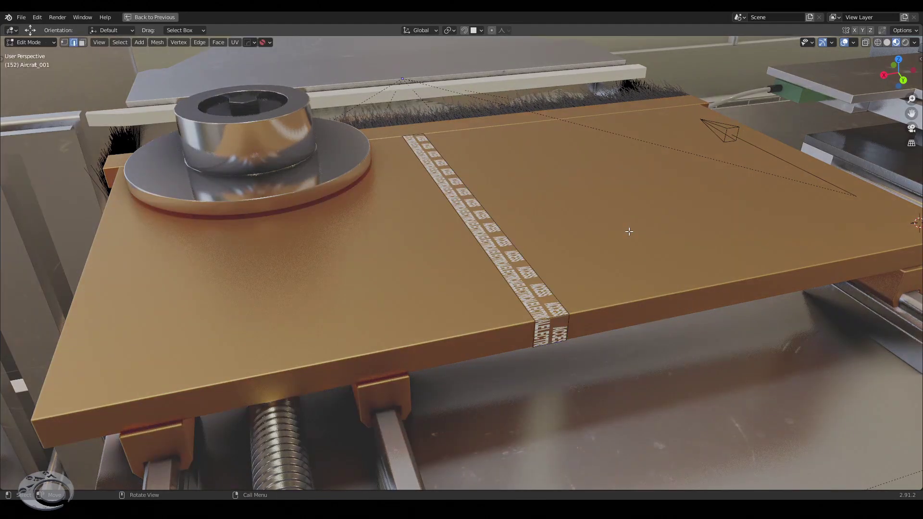
middle_click_drag(629, 232, 649, 245)
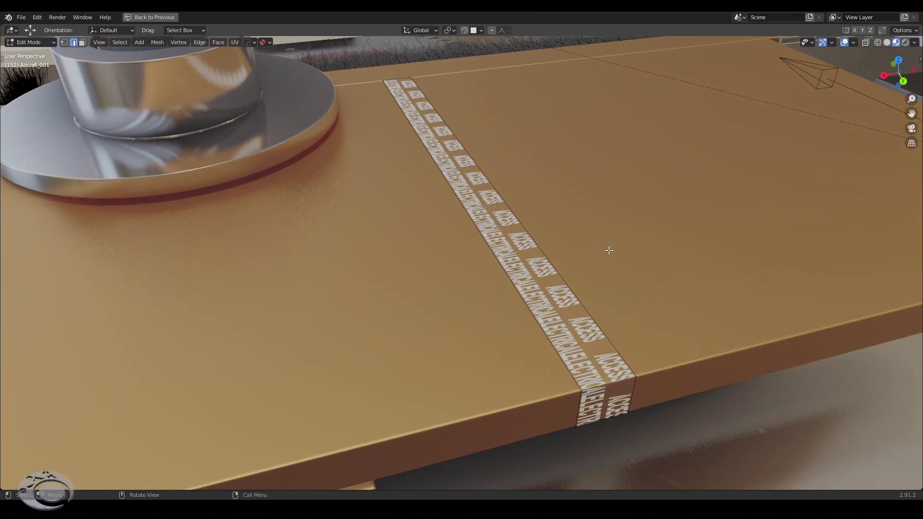
key("Tab")
middle_click_drag(612, 254, 501, 254)
key("d")
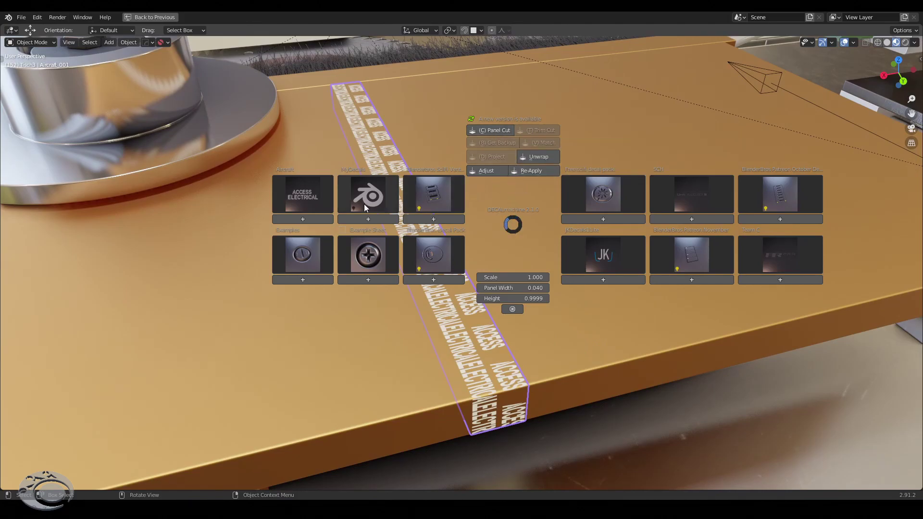
Add the Example Sheet_007 decal from the Example Sheet library and view it over the orange plate
left_click(370, 258)
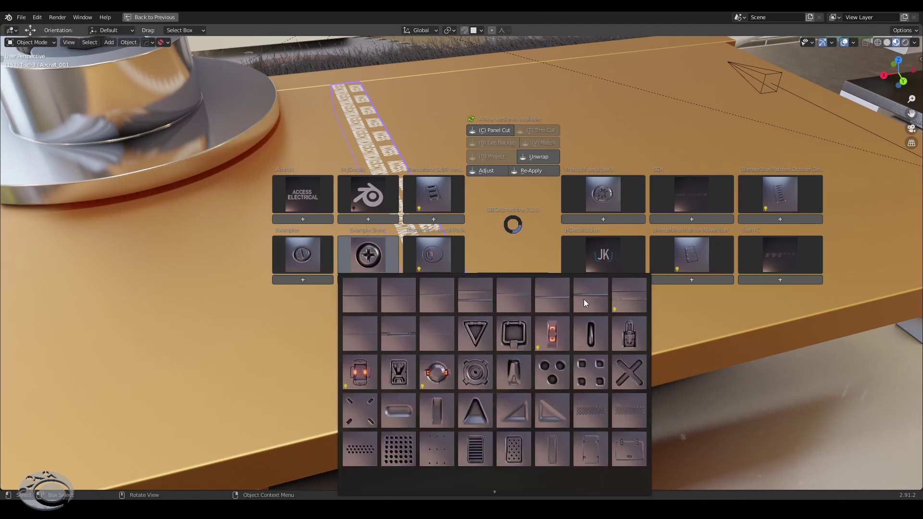
left_click(593, 299)
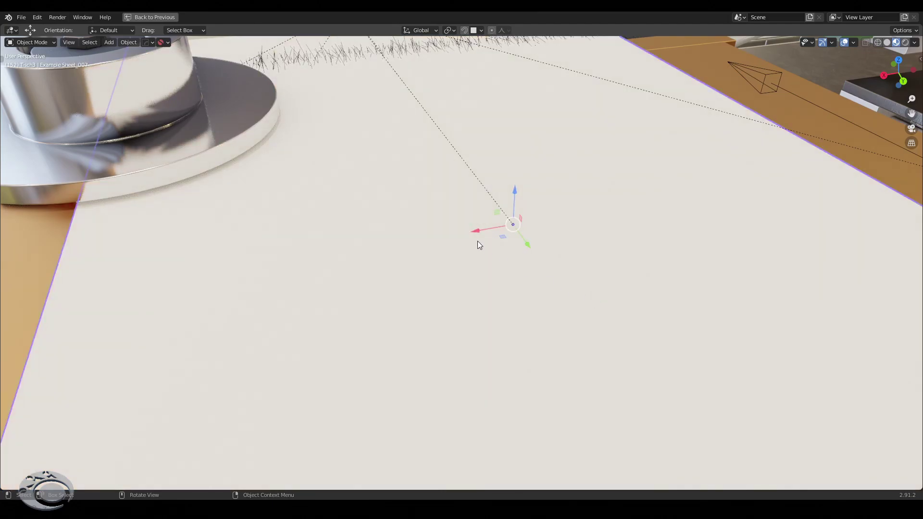
scroll(478, 241, "down", 5)
mouse_move(478, 241)
middle_mouse_down()
mouse_move(549, 269)
mouse_move(649, 244)
mouse_move(687, 219)
mouse_move(628, 251)
middle_mouse_up()
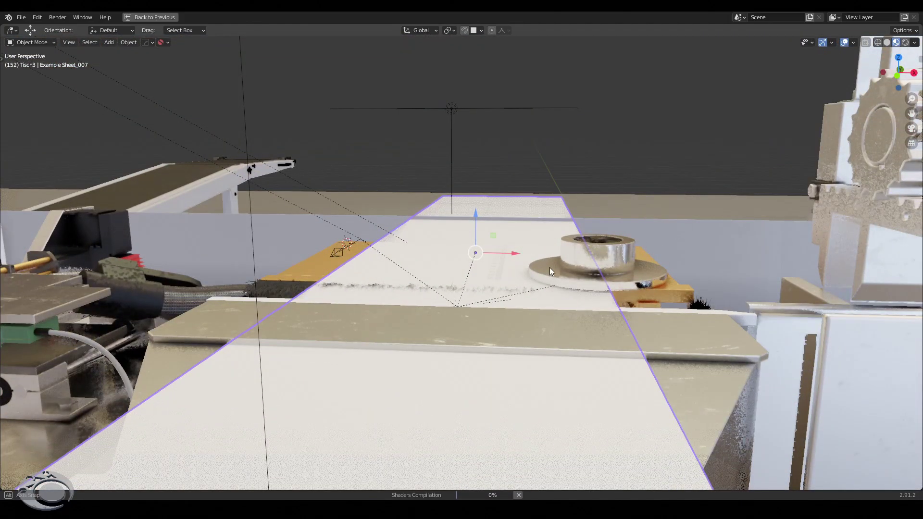
mouse_move(550, 267)
middle_mouse_down()
mouse_move(581, 250)
mouse_move(584, 260)
mouse_move(521, 255)
mouse_move(601, 266)
mouse_move(529, 251)
middle_mouse_up()
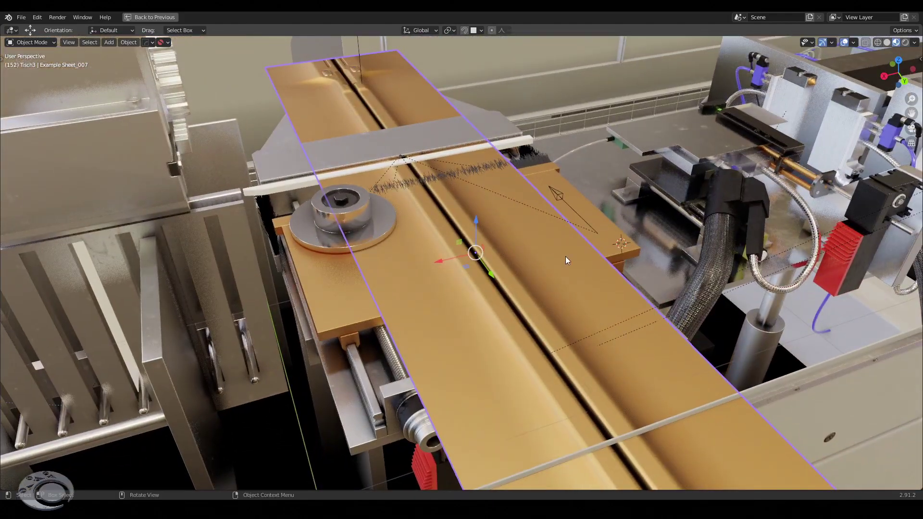
Delete the oversized Example Sheet_007 decal so only the lettered strip remains
key("x")
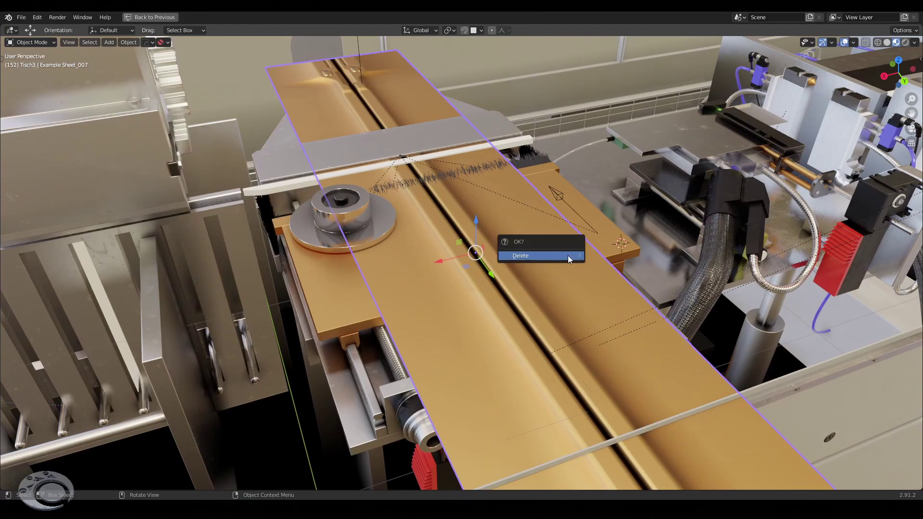
left_click(568, 256)
scroll(458, 249, "up", 2)
left_click(454, 257)
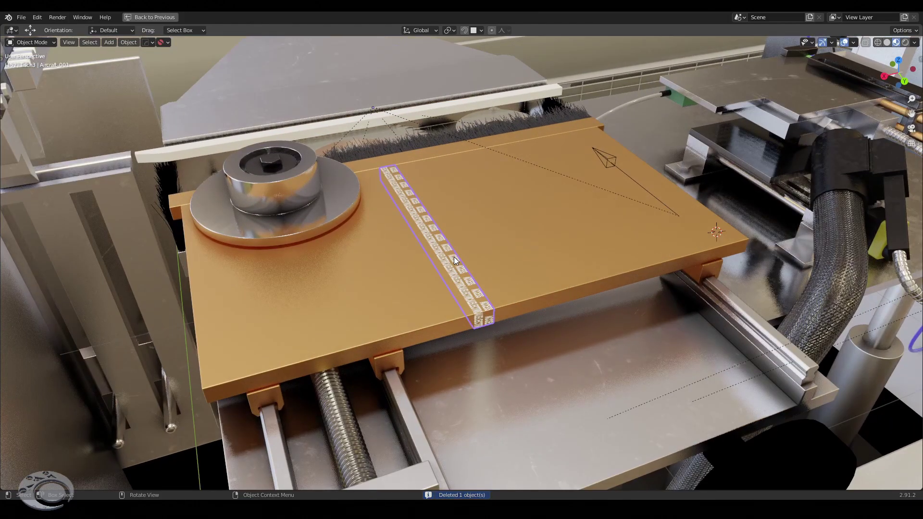
scroll(453, 257, "up", 3)
left_click(385, 230)
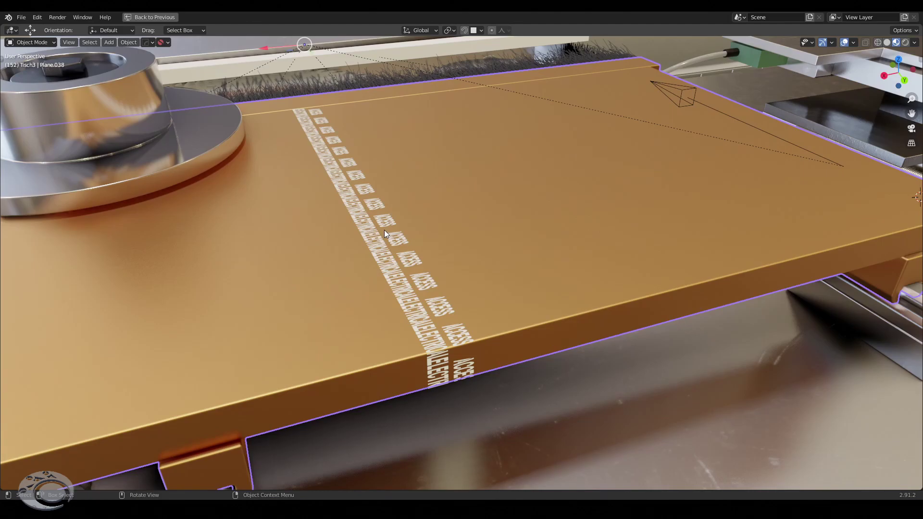
middle_click_drag(384, 230, 398, 253)
mouse_move(464, 320)
middle_mouse_down()
mouse_move(343, 163)
mouse_move(480, 334)
middle_mouse_up()
scroll(344, 162, "up", 2)
scroll(301, 117, "up", 5)
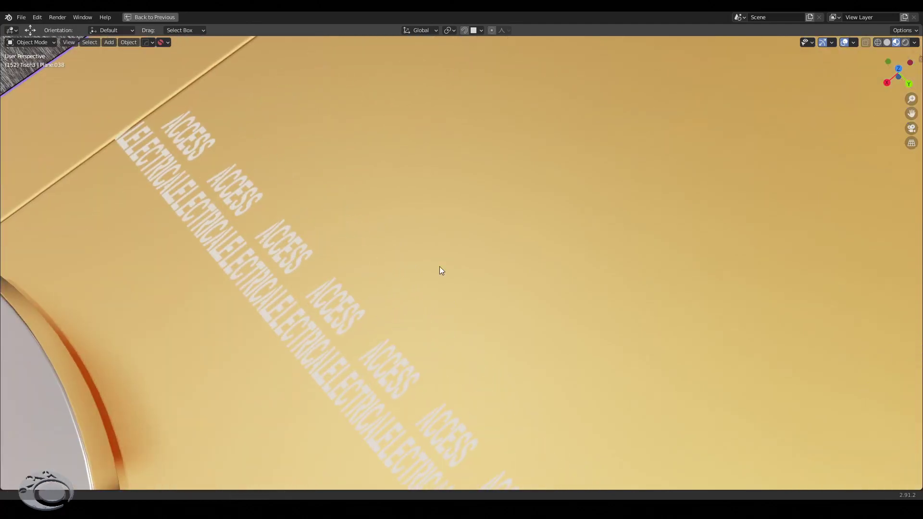
scroll(499, 321, "down", 1)
scroll(498, 322, "down", 1)
scroll(498, 324, "down", 2)
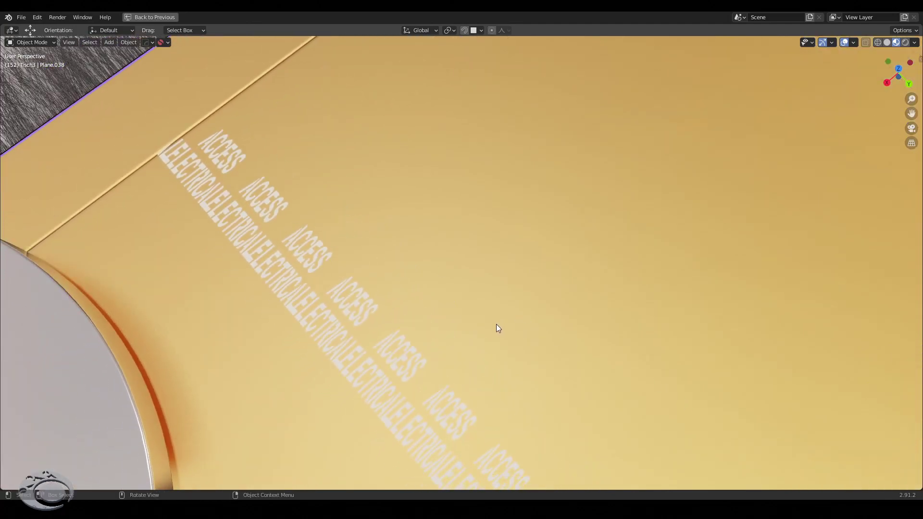
scroll(497, 324, "down", 3)
mouse_move(334, 256)
middle_mouse_down()
mouse_move(406, 268)
mouse_move(748, 398)
middle_mouse_up()
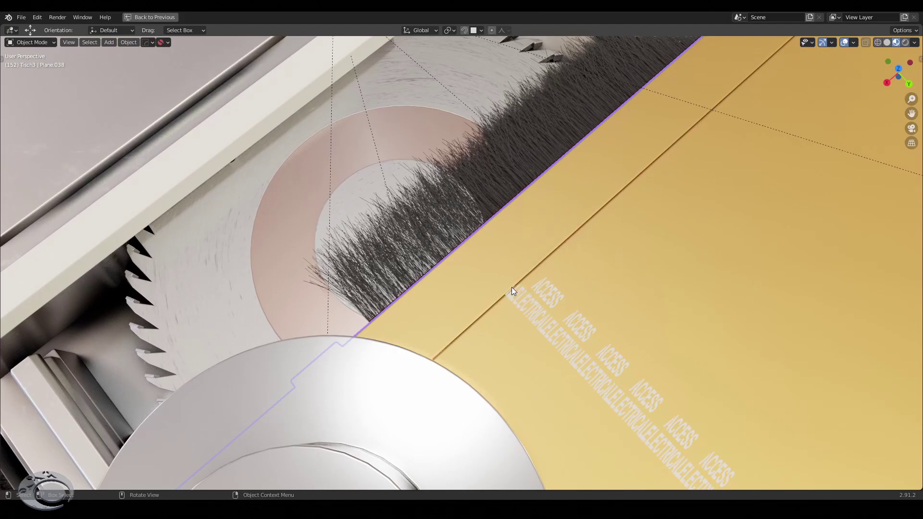
mouse_move(517, 362)
middle_mouse_down()
mouse_move(500, 342)
mouse_move(575, 350)
mouse_move(330, 164)
mouse_move(441, 238)
mouse_move(313, 197)
mouse_move(255, 165)
middle_mouse_up()
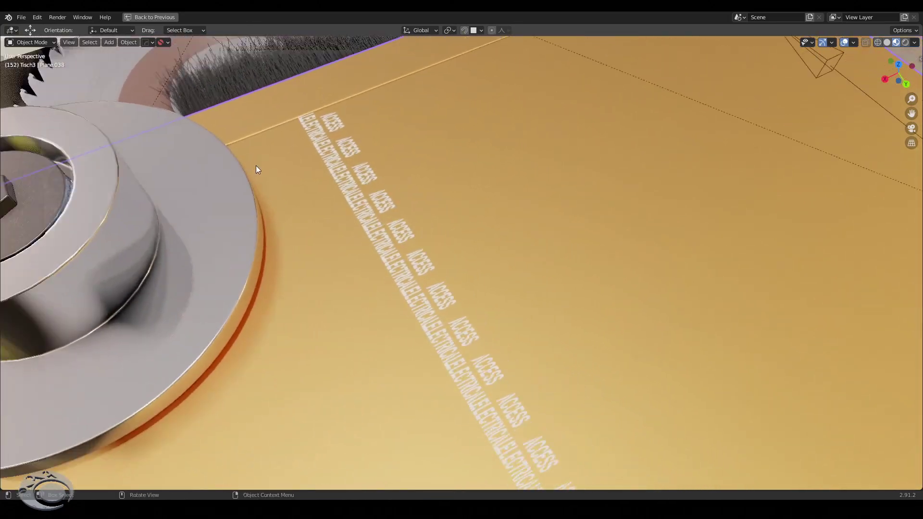
scroll(506, 334, "down", 2)
scroll(487, 283, "up", 3)
scroll(445, 274, "down", 3)
mouse_move(446, 274)
middle_mouse_down()
mouse_move(496, 375)
mouse_move(478, 351)
middle_mouse_up()
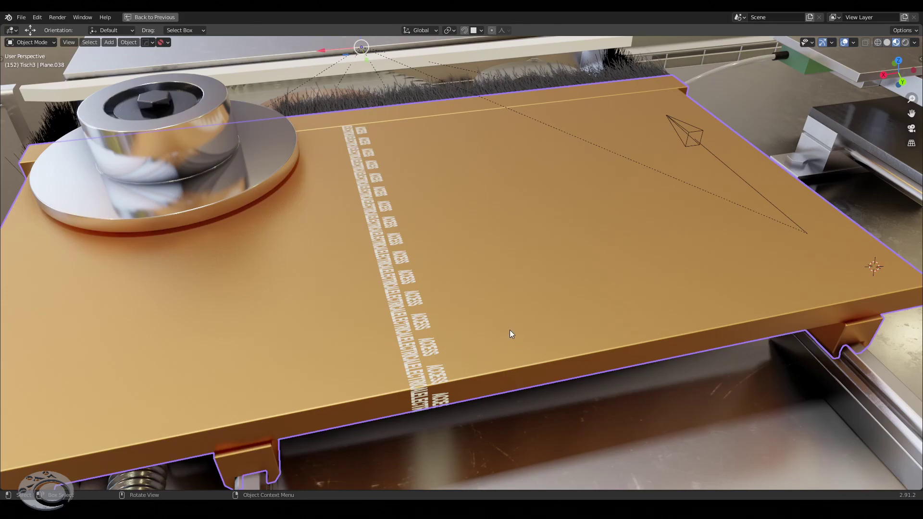
mouse_move(458, 304)
middle_mouse_down()
mouse_move(443, 296)
mouse_move(471, 293)
middle_mouse_up()
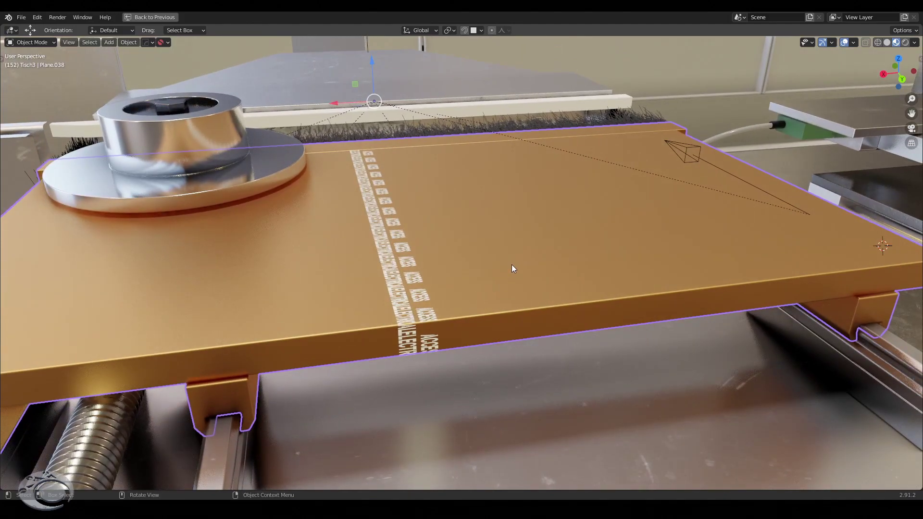
mouse_move(512, 267)
middle_mouse_down()
mouse_move(517, 394)
mouse_move(515, 312)
middle_mouse_up()
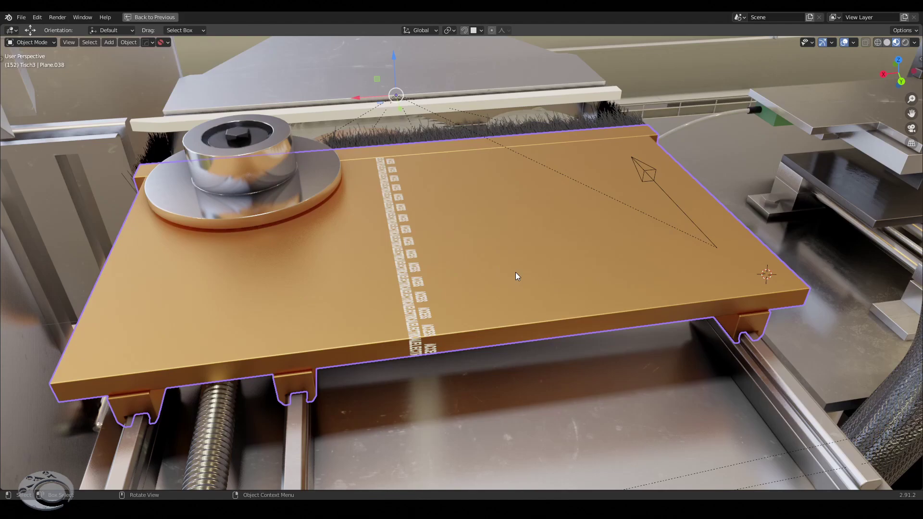
Orbit around the orange table scene, then delete the default cube
middle_click_drag(535, 230, 514, 215)
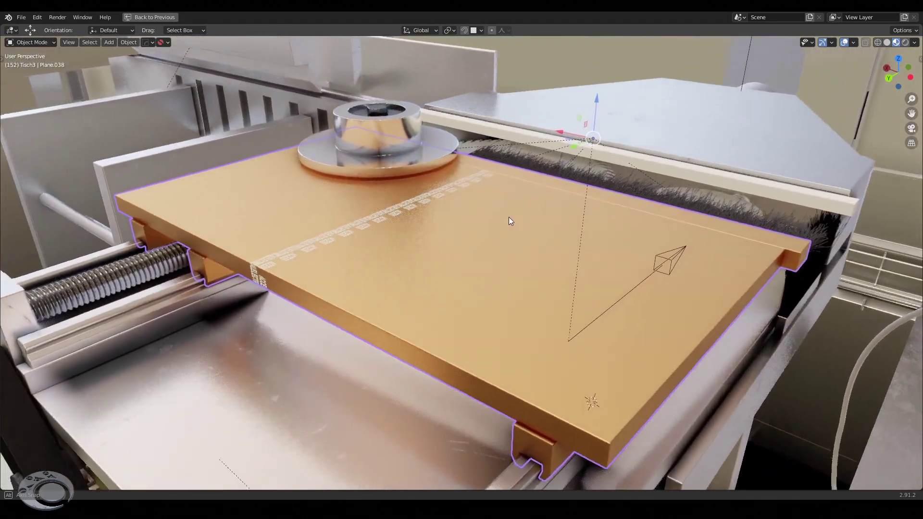
middle_click_drag(515, 215, 507, 217)
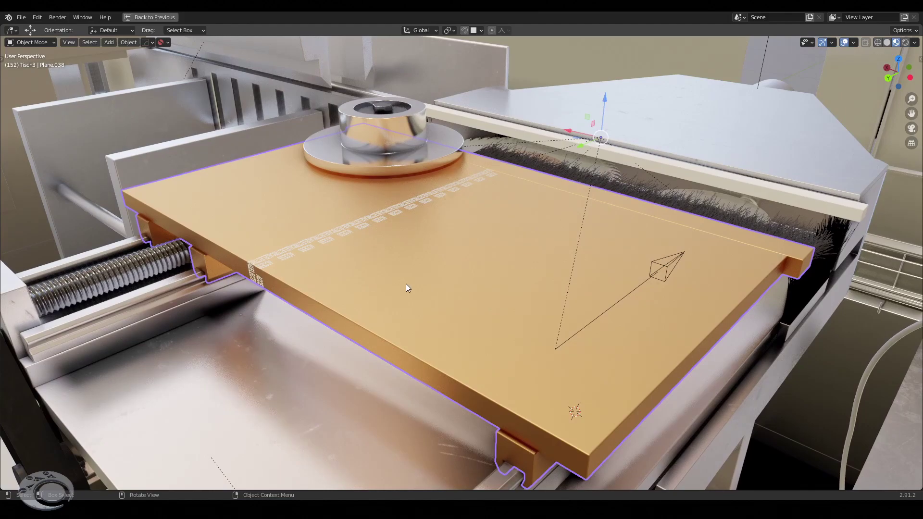
middle_click_drag(405, 288, 478, 314)
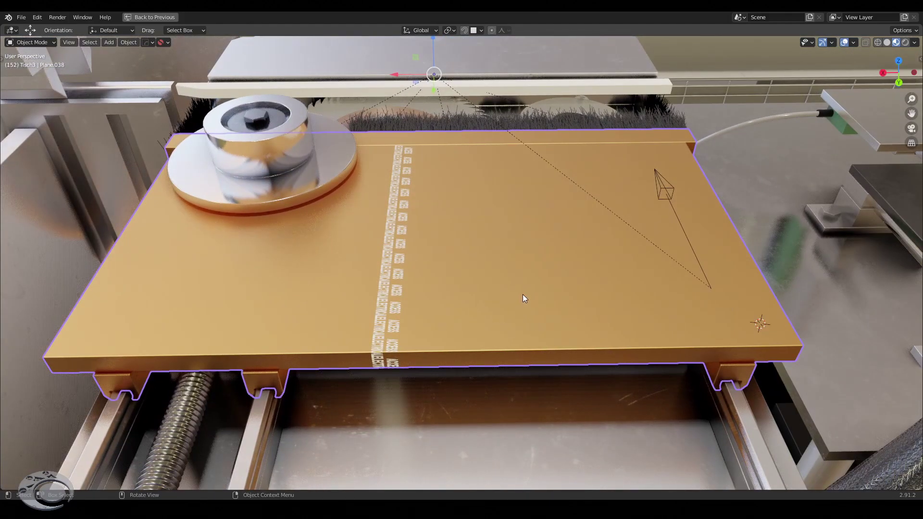
middle_click_drag(523, 301, 496, 289)
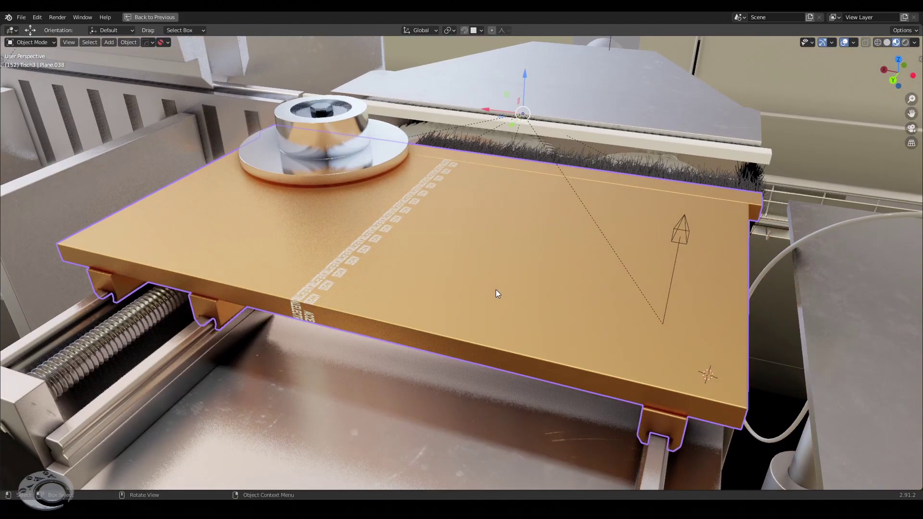
middle_click_drag(484, 250, 500, 263)
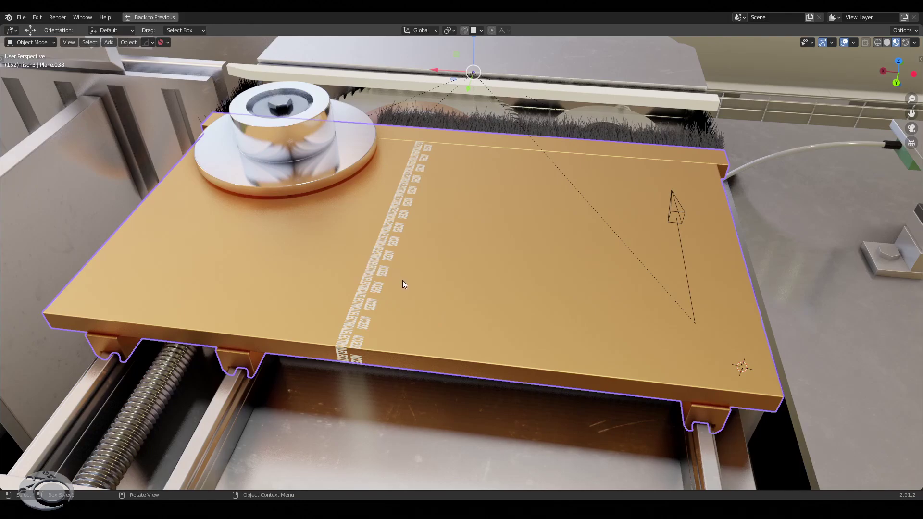
mouse_move(402, 281)
middle_mouse_down()
mouse_move(451, 273)
mouse_move(438, 272)
middle_mouse_up()
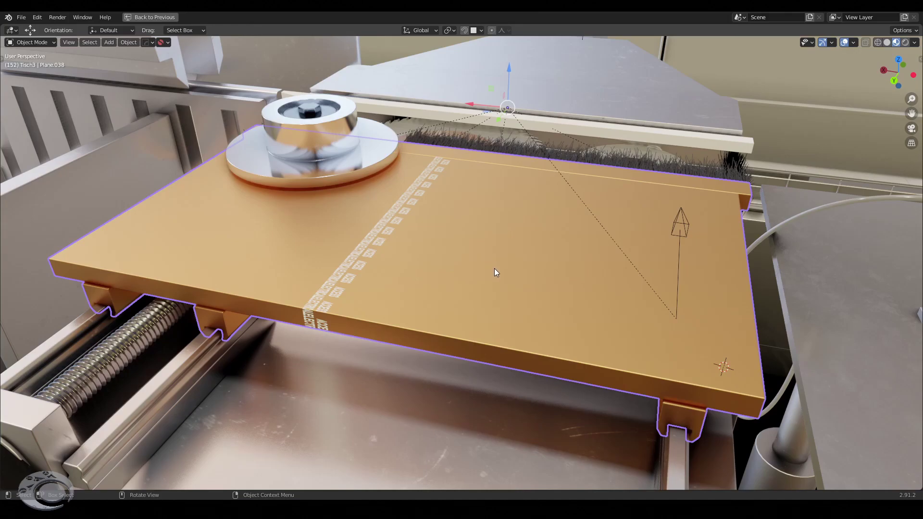
middle_click_drag(521, 259, 497, 253)
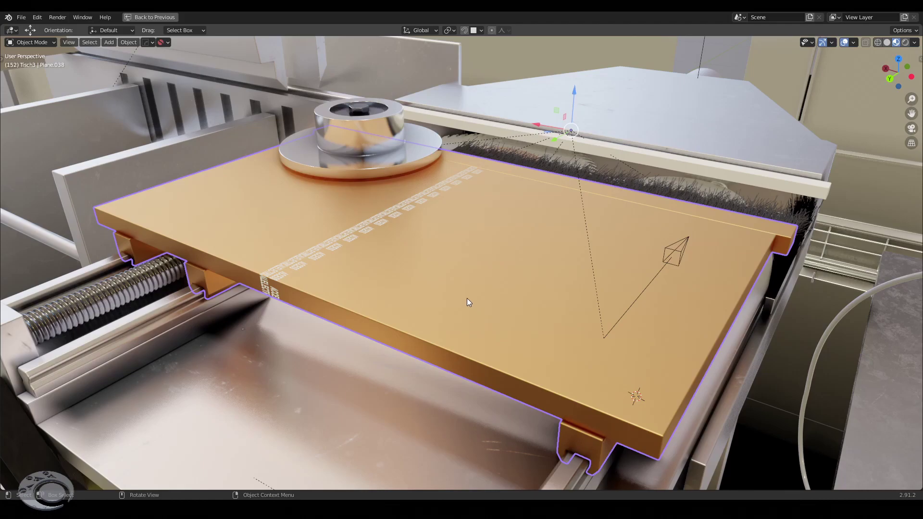
mouse_move(451, 299)
middle_mouse_down()
mouse_move(505, 304)
mouse_move(510, 273)
mouse_move(510, 289)
mouse_move(482, 282)
mouse_move(509, 284)
middle_mouse_up()
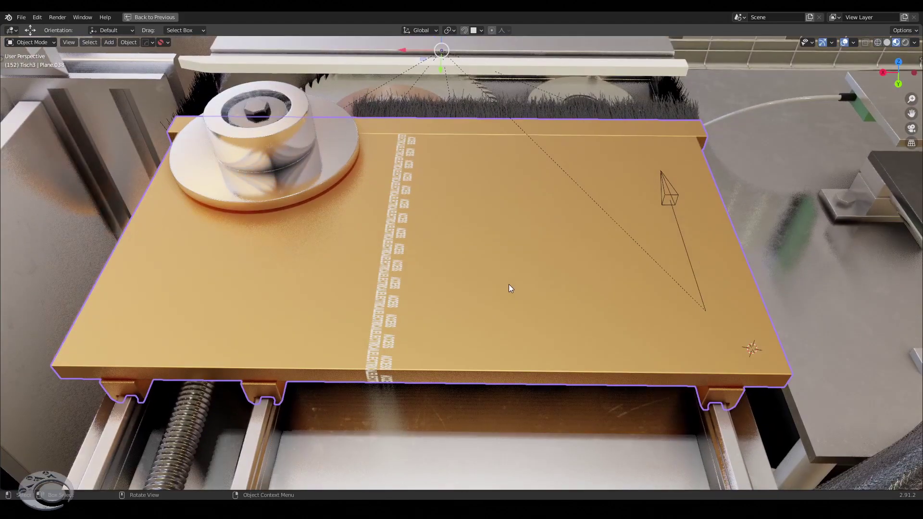
scroll(485, 248, "down", 1)
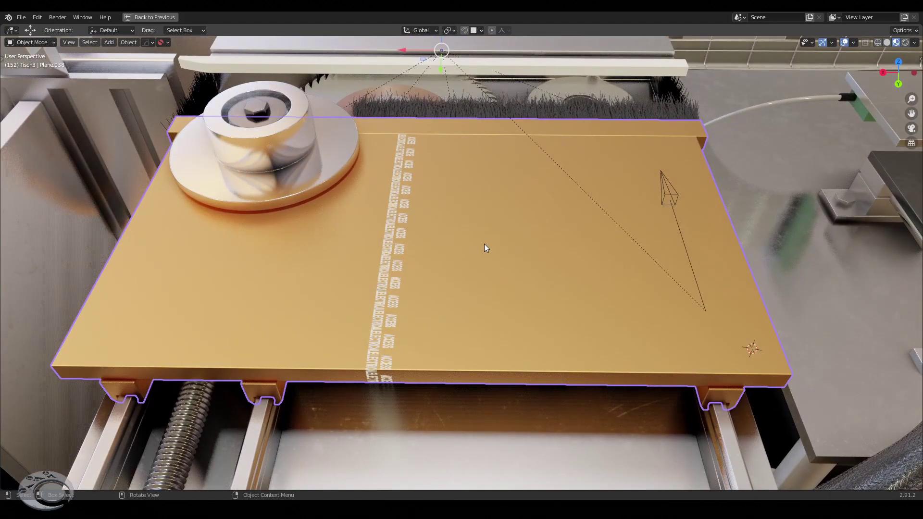
scroll(486, 243, "down", 4)
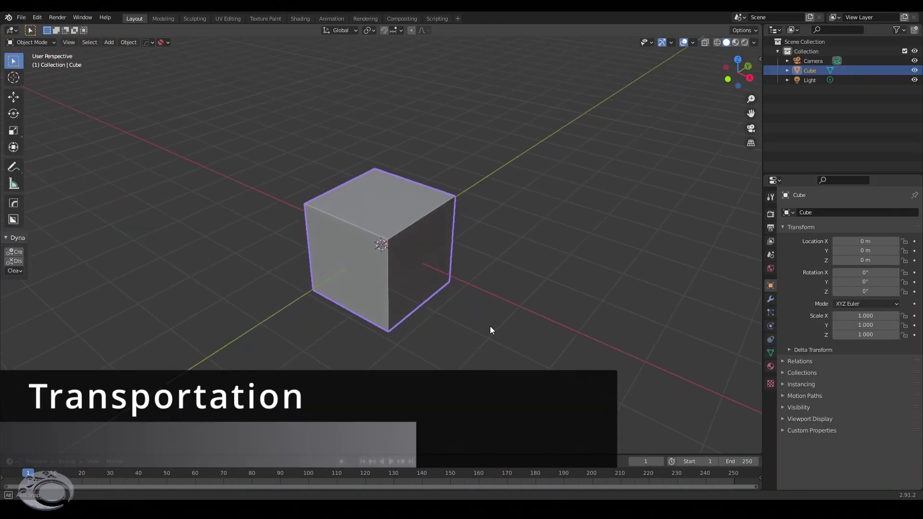
key("x")
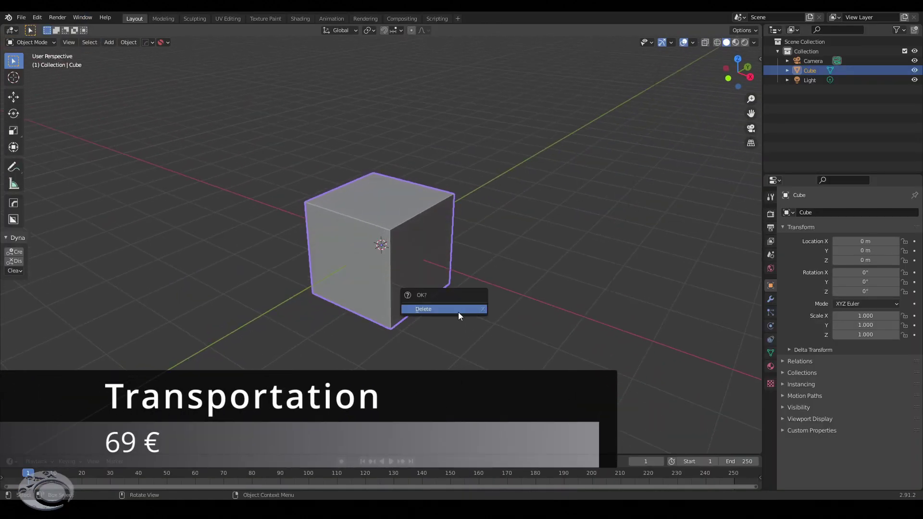
left_click(458, 310)
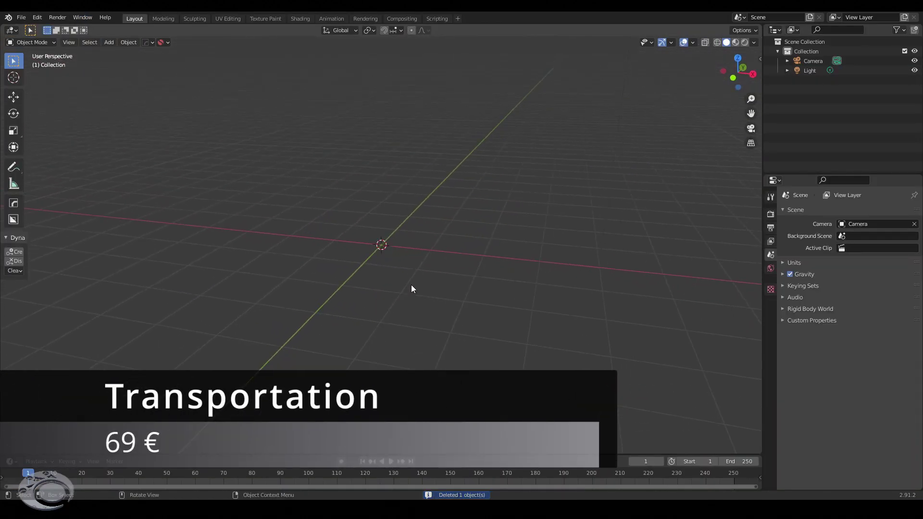
In the Transportation sidebar, choose the SUV Maserati Levante and add the vehicle
left_click(759, 59)
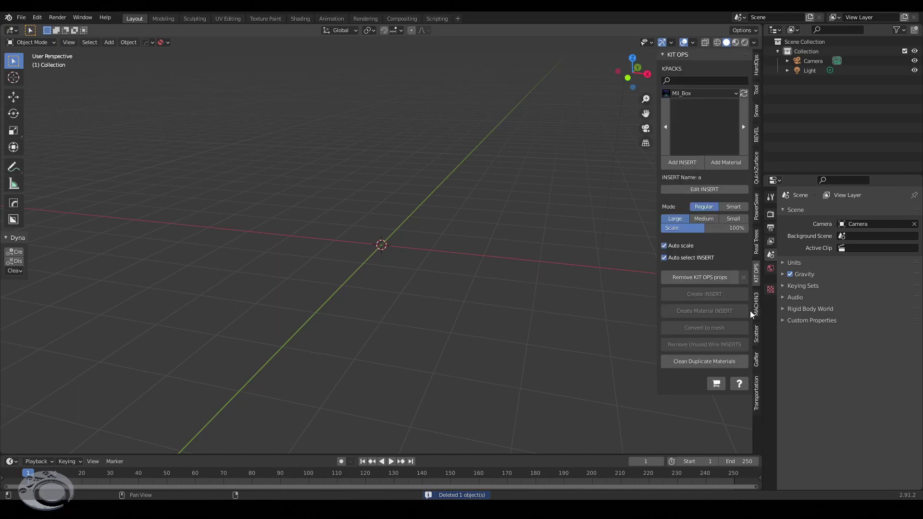
left_click(756, 393)
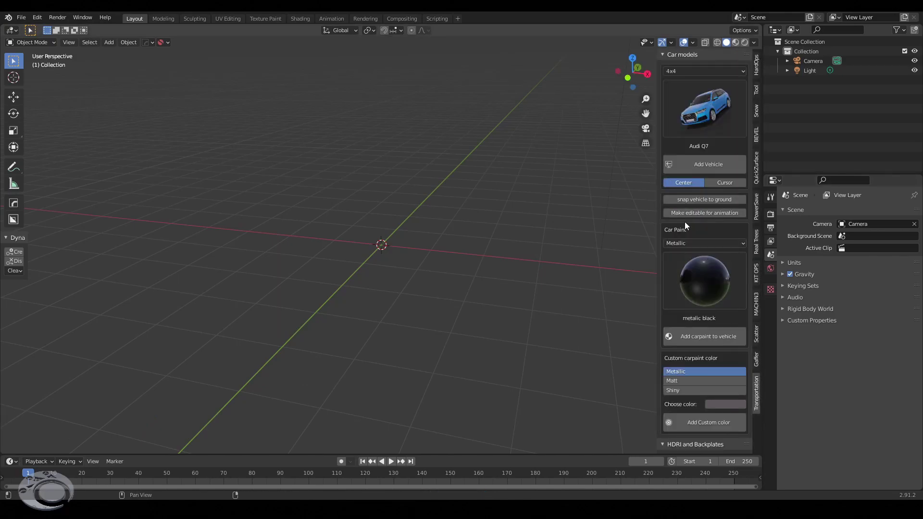
left_click_drag(656, 220, 607, 225)
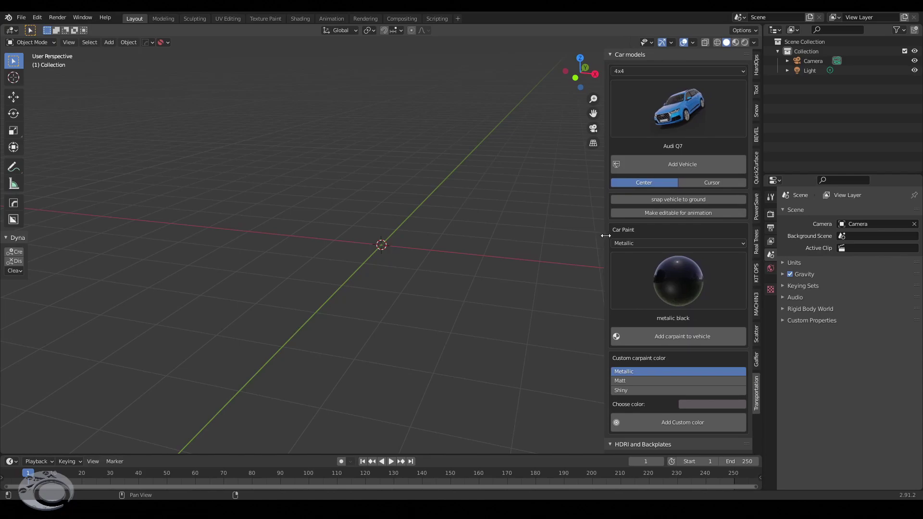
left_click(730, 71)
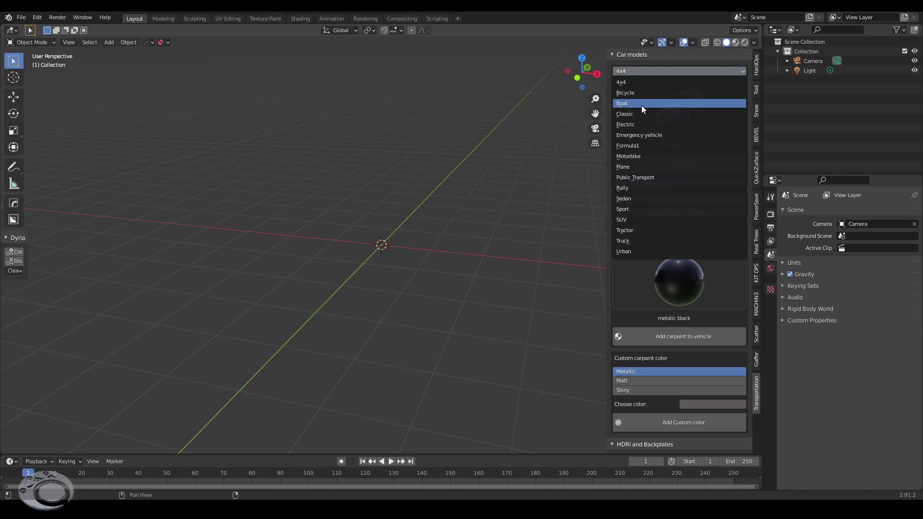
left_click(660, 220)
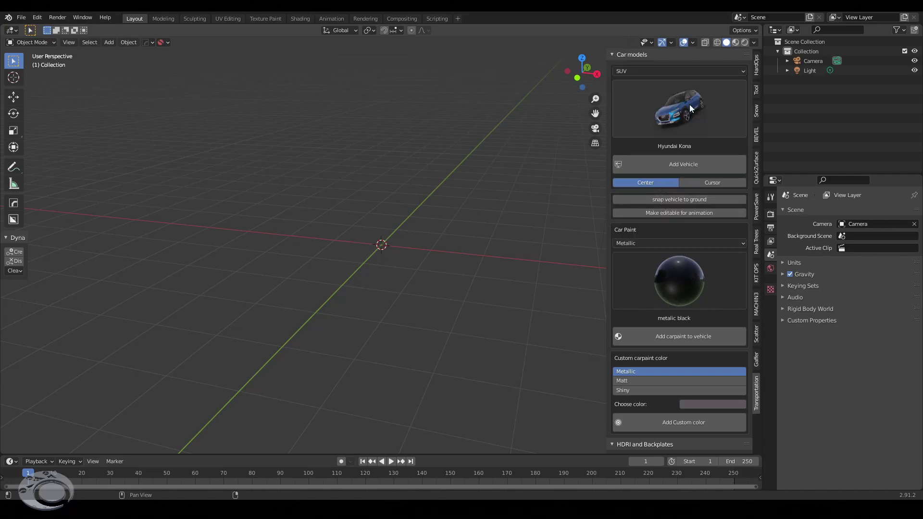
left_click(691, 110)
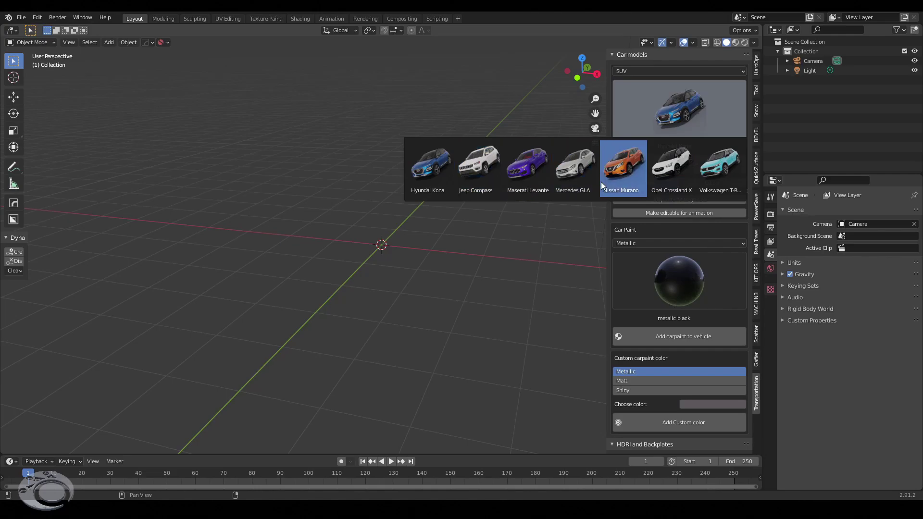
left_click(533, 169)
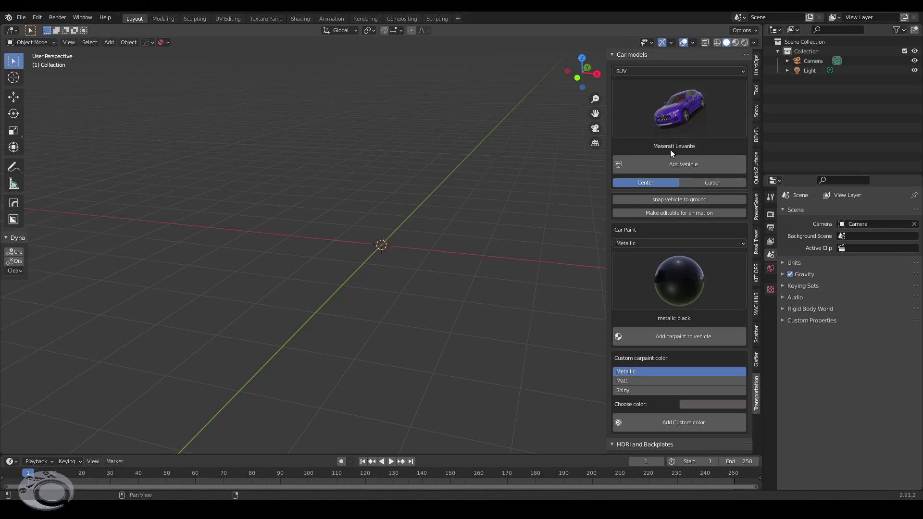
left_click(664, 166)
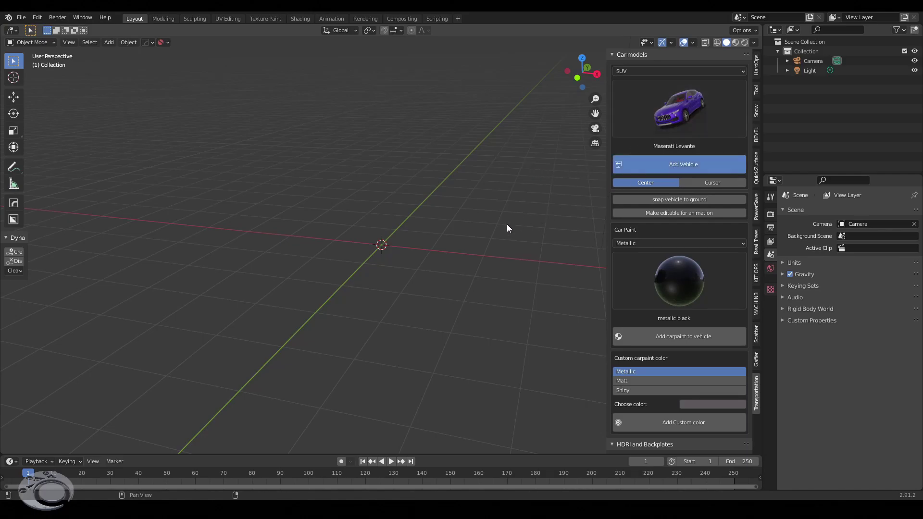
Switch the Transportation car category to Urban
mouse_move(475, 226)
middle_mouse_down()
mouse_move(492, 229)
mouse_move(411, 224)
mouse_move(570, 135)
middle_mouse_up()
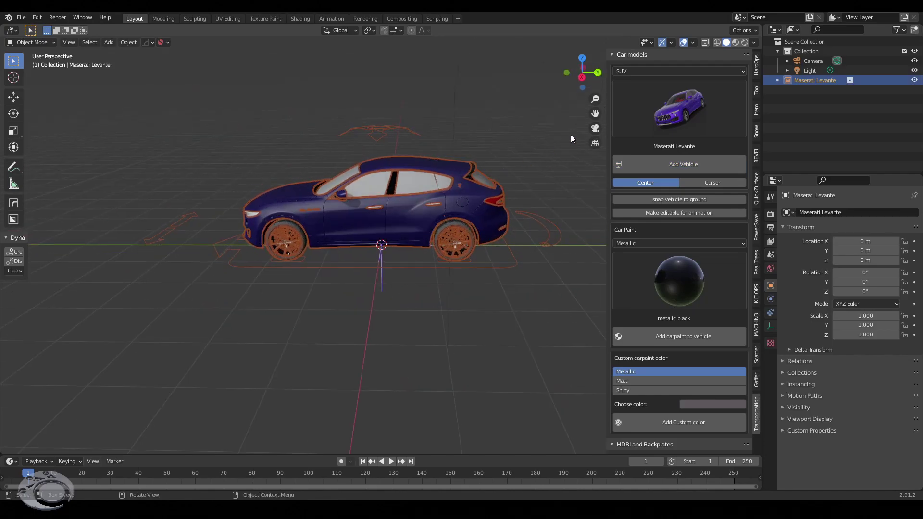
left_click(668, 71)
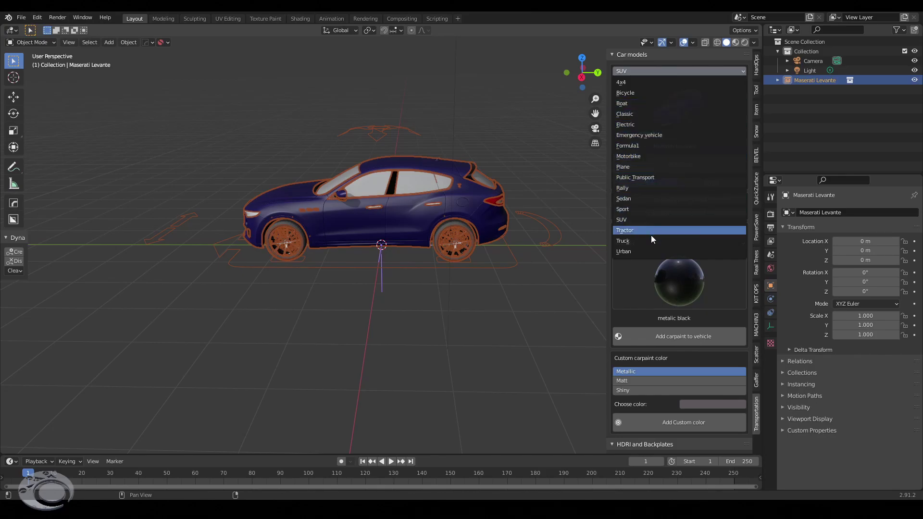
left_click(645, 253)
left_click(677, 113)
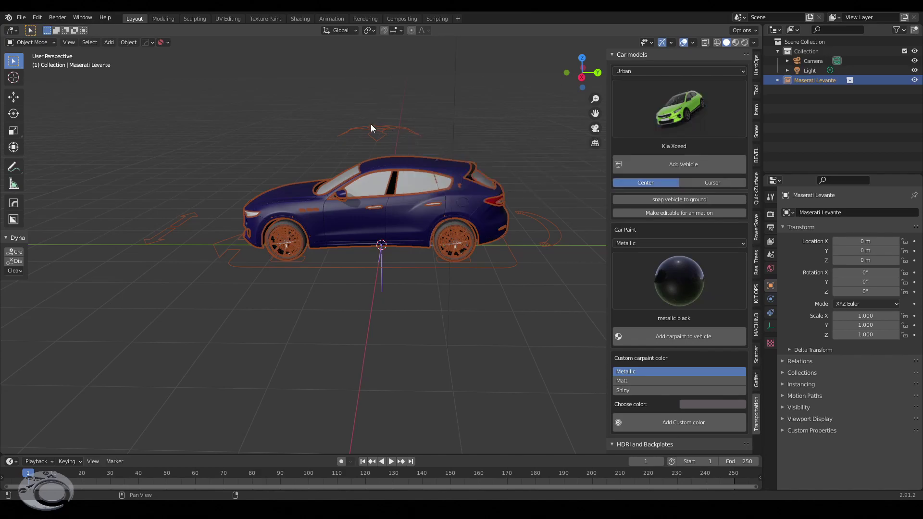
Switch to Material Preview and inspect the Levante's purple metallic paint from several angles
mouse_move(440, 201)
middle_mouse_down()
mouse_move(423, 206)
mouse_move(498, 206)
middle_mouse_up()
scroll(423, 206, "up", 2)
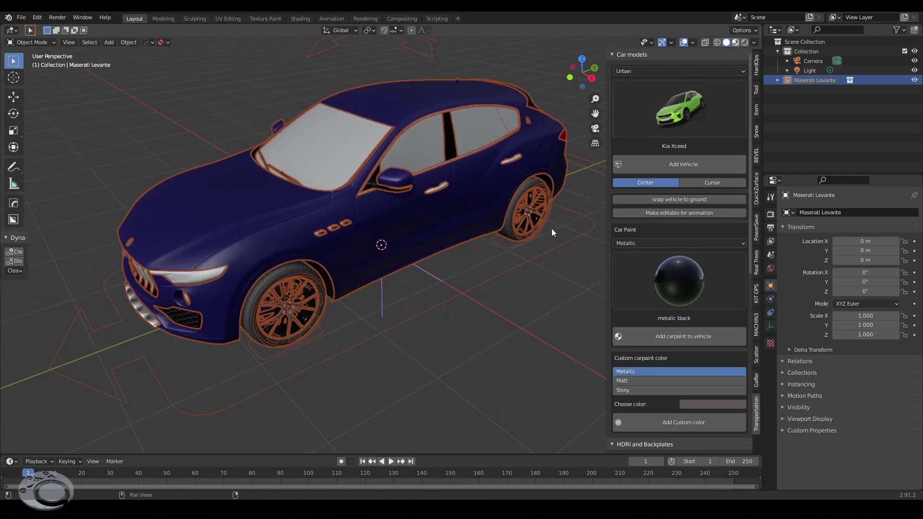
key("z")
key("2")
middle_click_drag(541, 226, 510, 213)
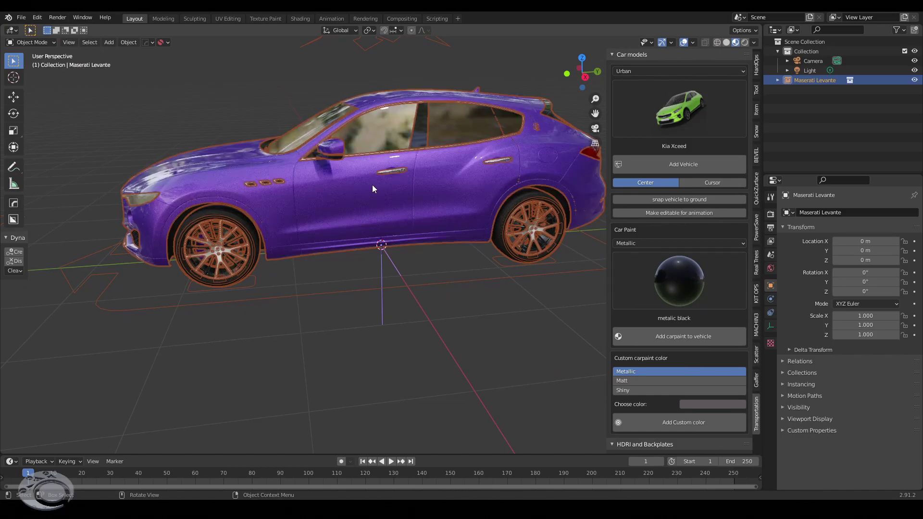
mouse_move(359, 189)
middle_mouse_down()
mouse_move(389, 198)
mouse_move(381, 204)
mouse_move(453, 198)
middle_mouse_up()
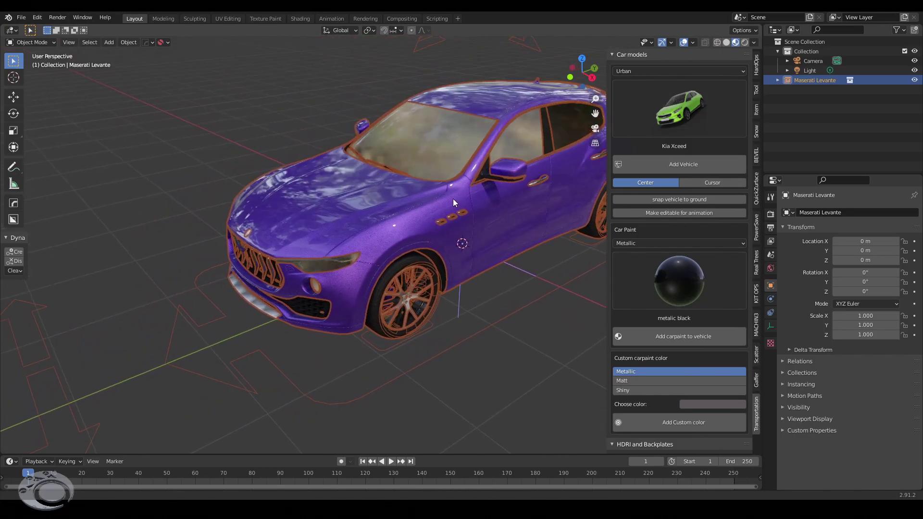
scroll(370, 214, "up", 3)
scroll(382, 188, "up", 3)
scroll(389, 178, "up", 3)
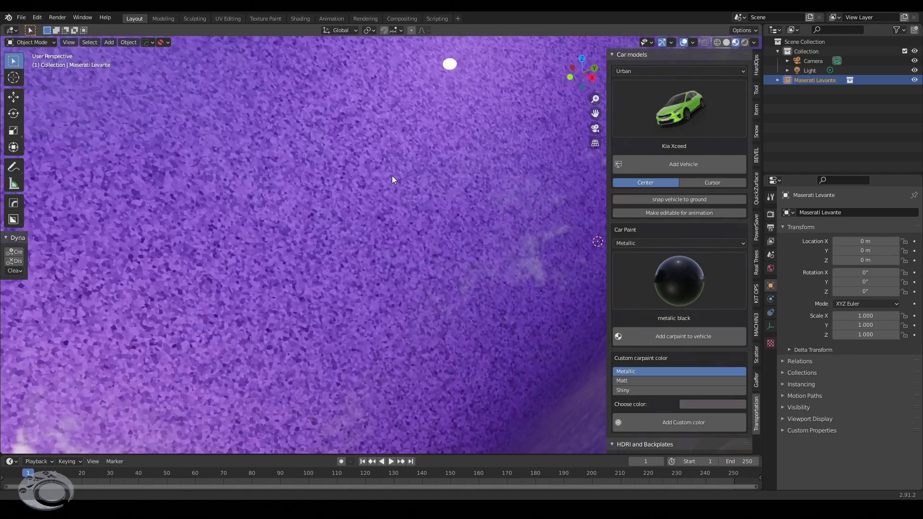
scroll(392, 179, "down", 3)
scroll(392, 178, "up", 3)
scroll(394, 176, "up", 1)
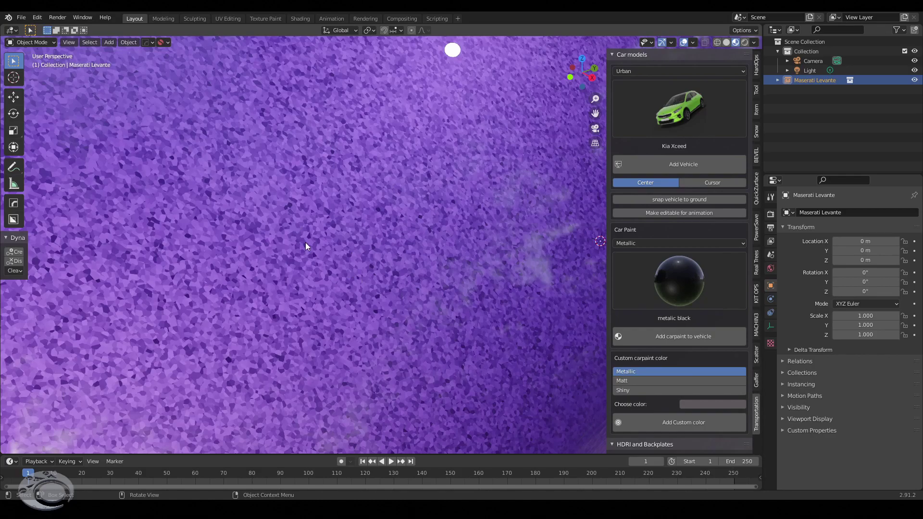
scroll(359, 233, "down", 5)
mouse_move(374, 221)
middle_mouse_down()
mouse_move(456, 250)
mouse_move(399, 247)
mouse_move(400, 287)
mouse_move(415, 296)
mouse_move(401, 256)
mouse_move(408, 303)
mouse_move(389, 227)
mouse_move(403, 229)
mouse_move(406, 284)
mouse_move(392, 252)
middle_mouse_up()
scroll(398, 269, "up", 3)
scroll(398, 249, "down", 5)
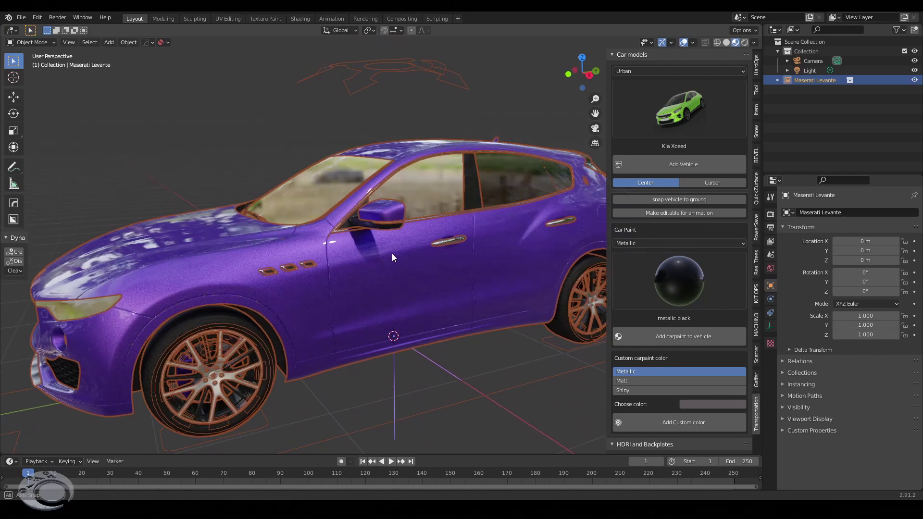
Enable Refraction under the render settings' Screen Space Reflections
left_click(770, 215)
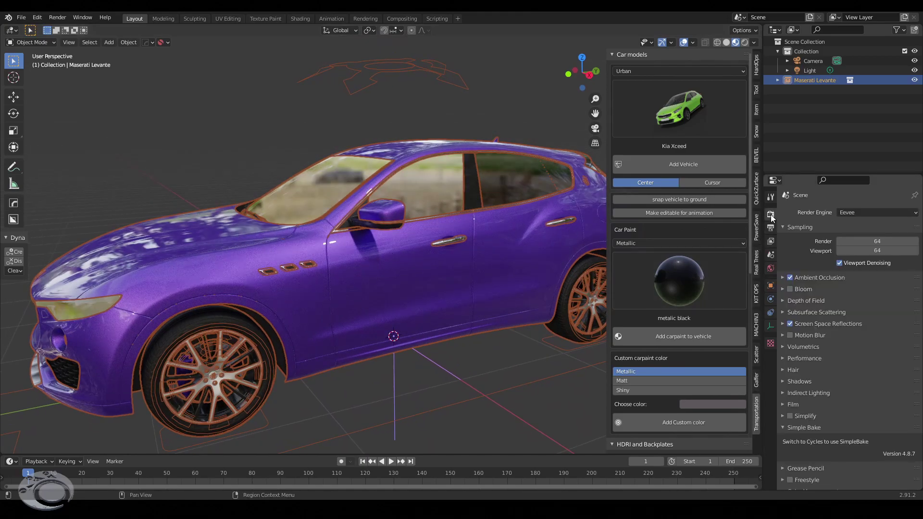
left_click(783, 325)
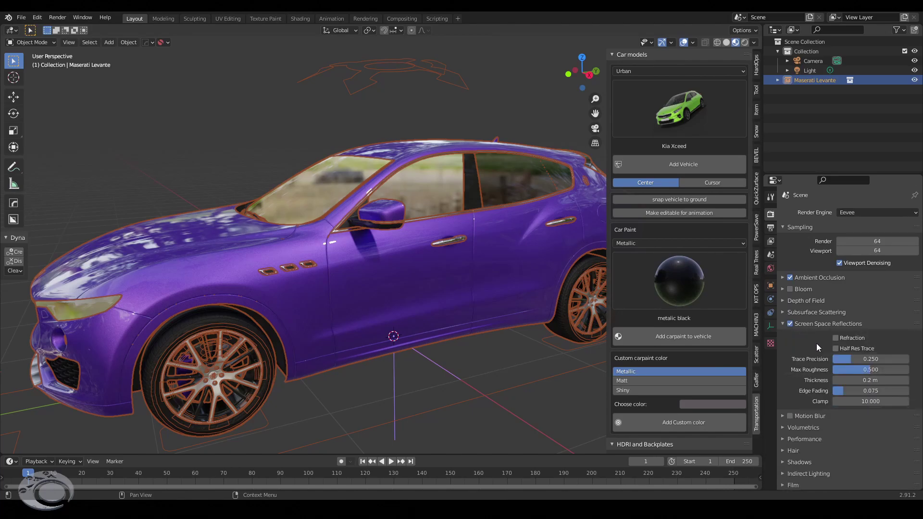
left_click(837, 338)
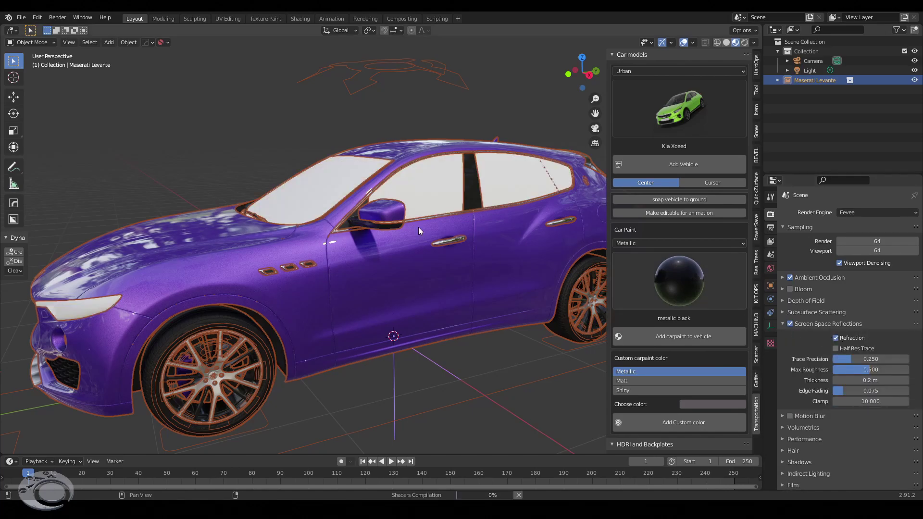
middle_click_drag(509, 204, 457, 218)
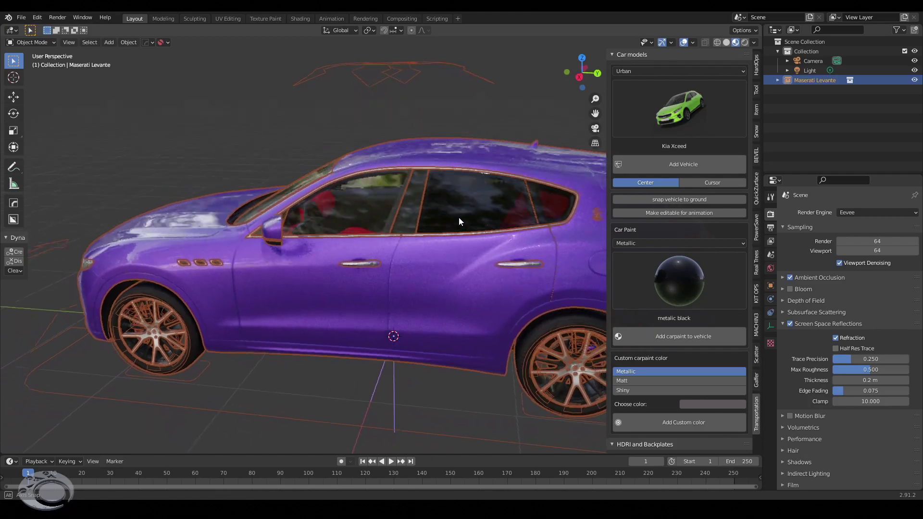
Maximize the 3D viewport and zoom in to see the red interior through the glass
key("ctrl+space")
scroll(423, 250, "up", 2)
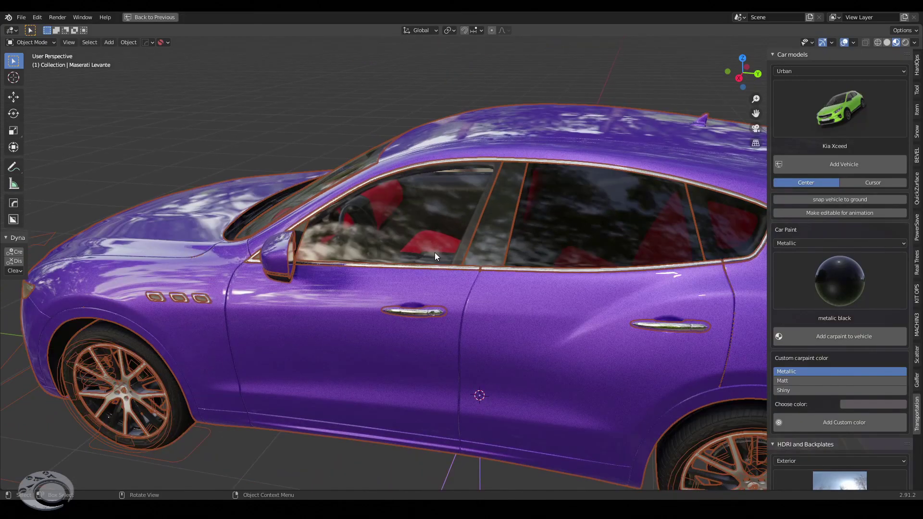
scroll(435, 252, "up", 2)
scroll(435, 252, "up", 2)
scroll(435, 240, "up", 3)
scroll(404, 245, "up", 2)
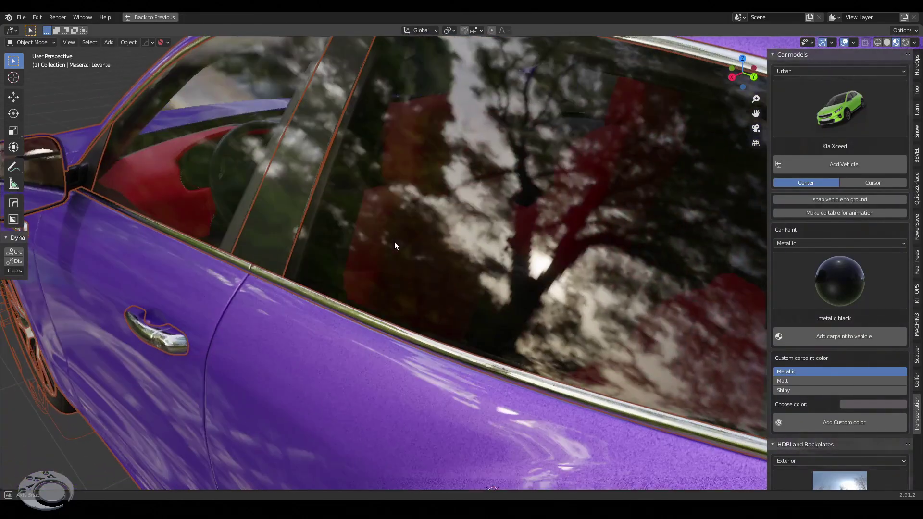
scroll(392, 243, "up", 2)
scroll(391, 243, "up", 2)
scroll(397, 246, "up", 2)
mouse_move(403, 249)
middle_mouse_down("ctrl")
mouse_move(295, 367)
mouse_move(359, 380)
mouse_move(359, 409)
mouse_move(370, 402)
mouse_move(284, 410)
mouse_move(348, 388)
mouse_move(457, 267)
mouse_move(404, 280)
mouse_move(395, 296)
mouse_move(437, 281)
mouse_move(405, 308)
mouse_move(379, 310)
mouse_move(515, 307)
middle_mouse_up("ctrl")
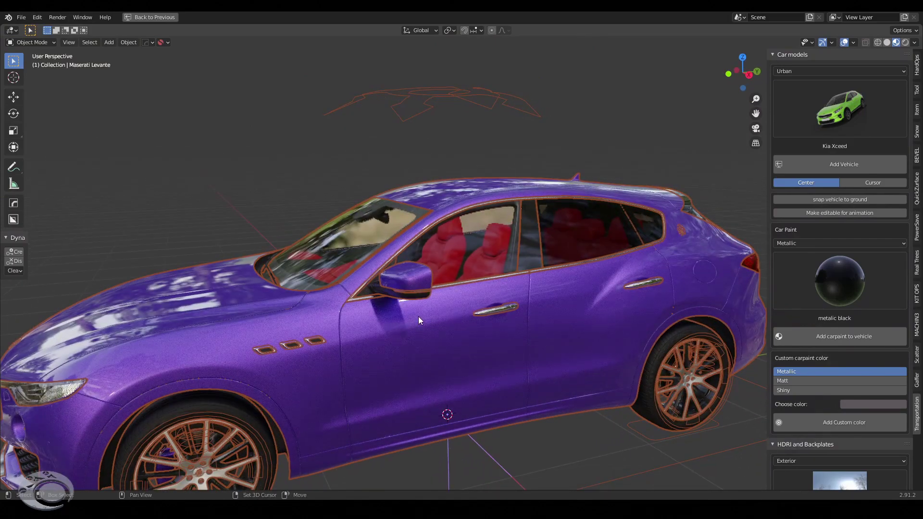
mouse_move(418, 317)
middle_mouse_down()
mouse_move(432, 293)
mouse_move(503, 303)
mouse_move(437, 304)
mouse_move(632, 318)
mouse_move(591, 285)
mouse_move(479, 290)
mouse_move(484, 294)
middle_mouse_up()
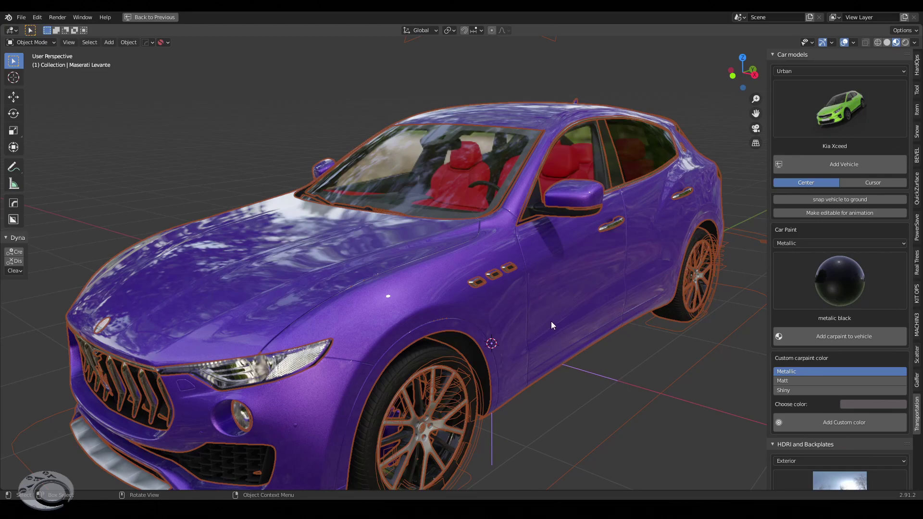
Make the car editable for animation and select the body object
left_click(841, 212)
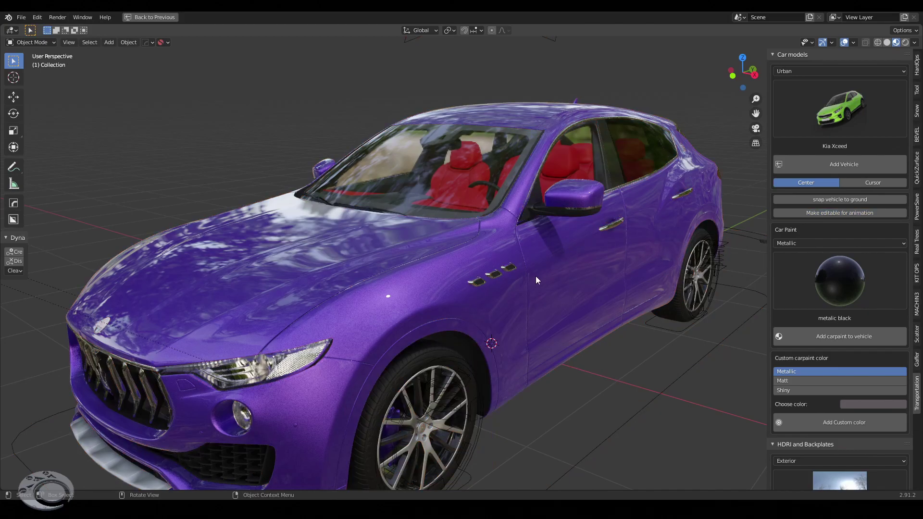
middle_click_drag(392, 299, 471, 293)
left_click(428, 308)
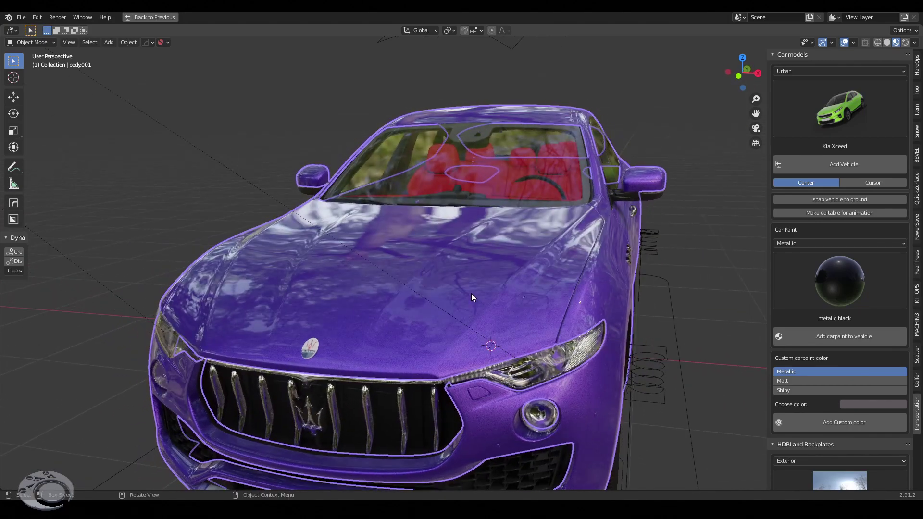
In Edit Mode, select the connected hood piece and test-move it to confirm it's separate
key("Tab")
left_click(456, 274)
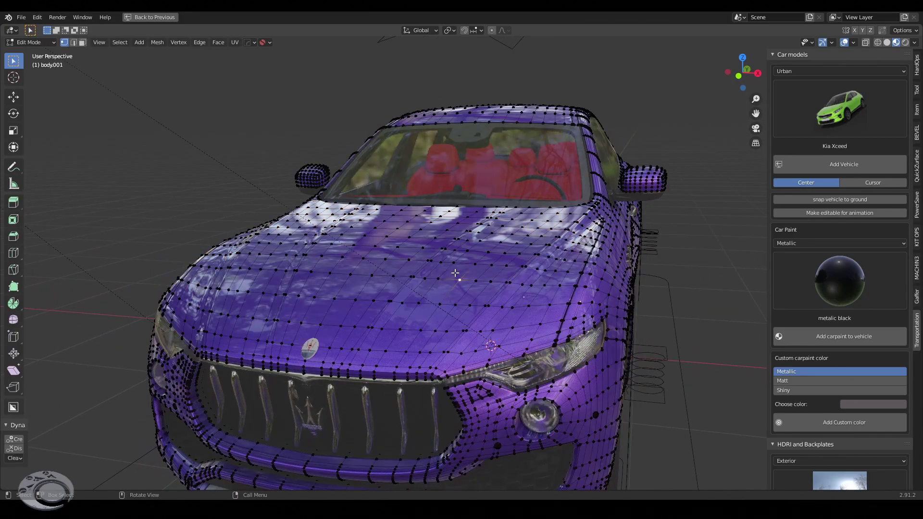
key("ctrl+l")
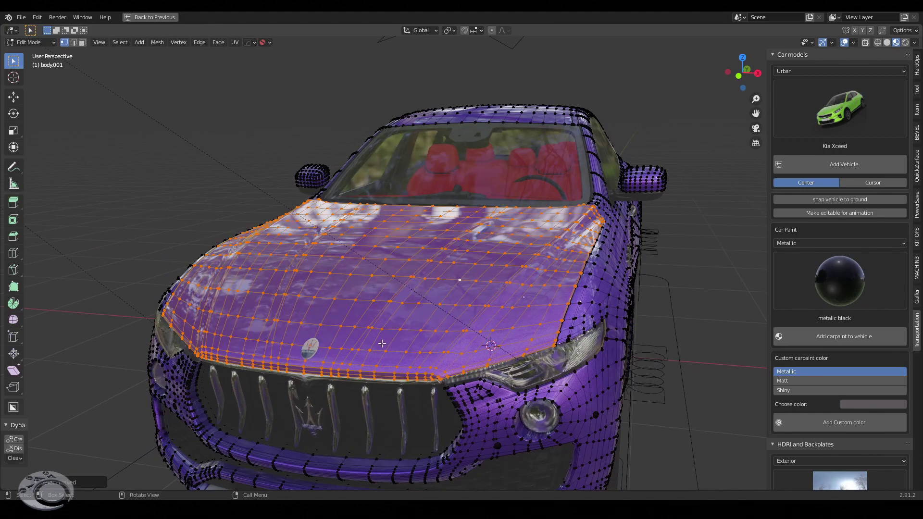
key("g")
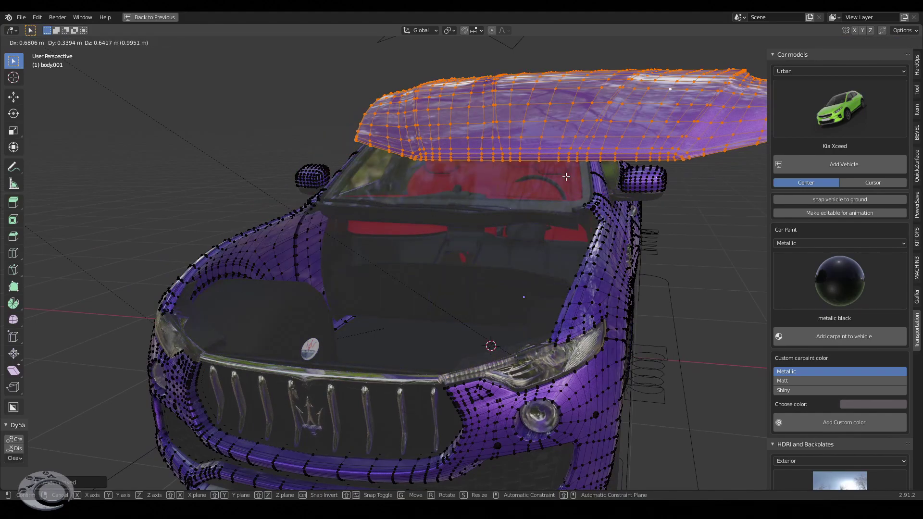
key("Escape")
mouse_move(566, 177)
middle_mouse_down()
mouse_move(574, 233)
mouse_move(516, 247)
mouse_move(529, 274)
middle_mouse_up()
scroll(518, 276, "down", 5)
scroll(528, 274, "up", 3)
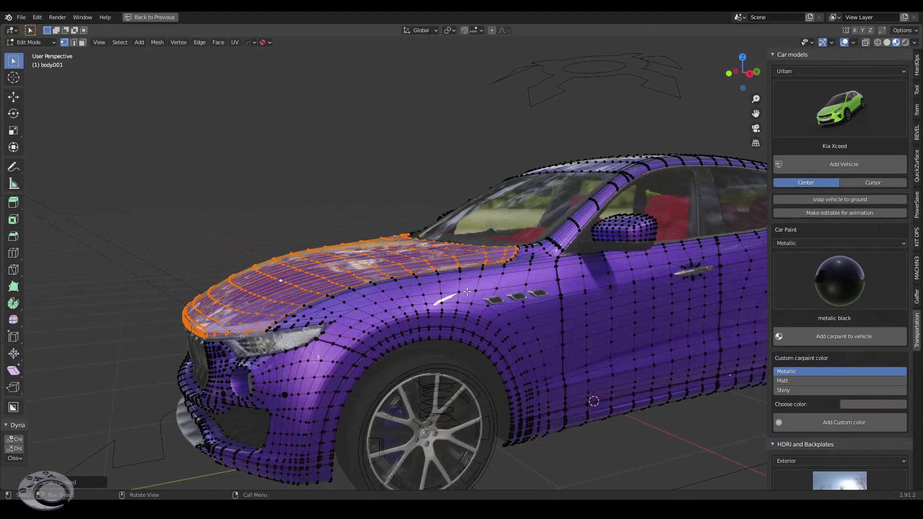
scroll(529, 274, "up", 3)
key("Tab")
Restore the full layout and try Subdivision viewport levels 2 and 0, settling on 1
mouse_move(446, 305)
middle_mouse_down()
mouse_move(478, 324)
mouse_move(472, 223)
middle_mouse_up()
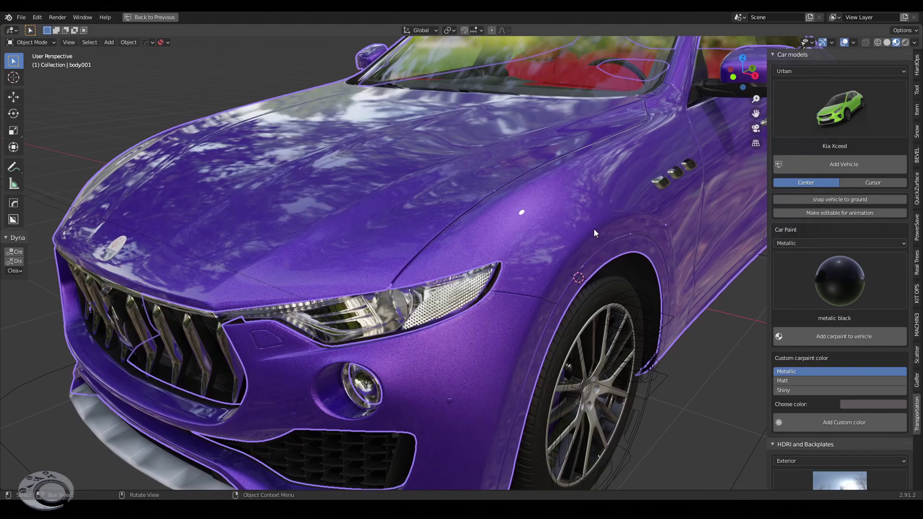
key("ctrl+space")
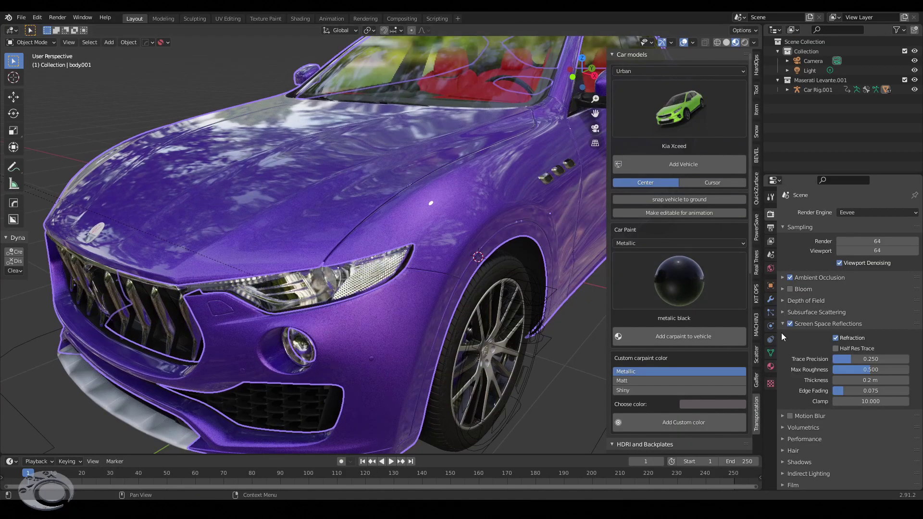
left_click(771, 302)
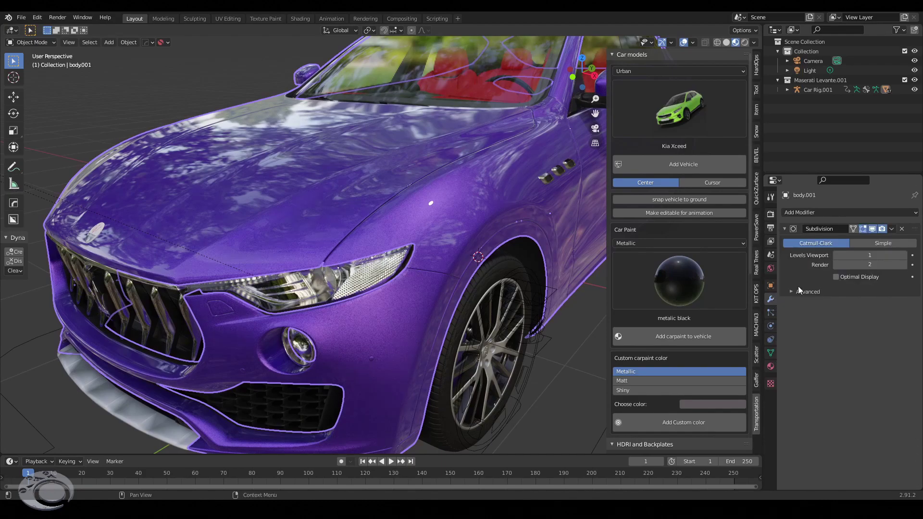
left_click(904, 255)
mouse_move(365, 227)
middle_mouse_down()
mouse_move(392, 235)
mouse_move(370, 224)
middle_mouse_up()
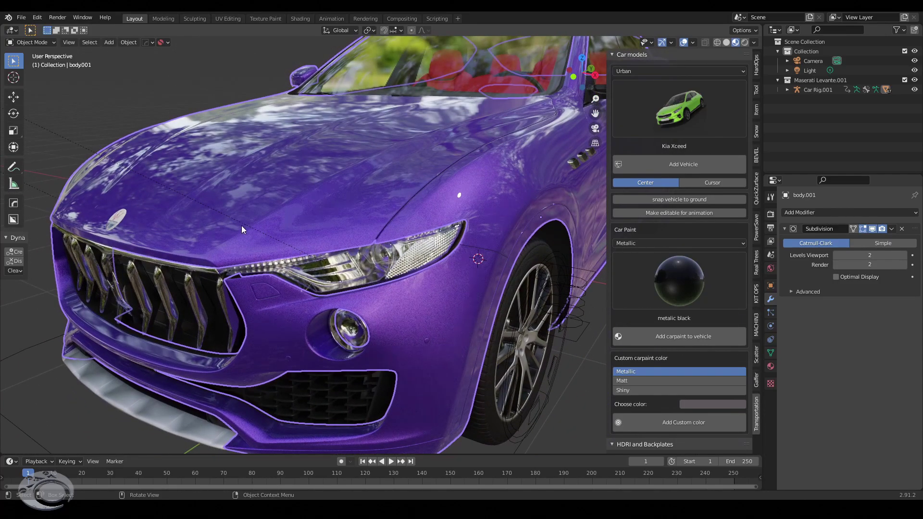
middle_click_drag(242, 227, 247, 226)
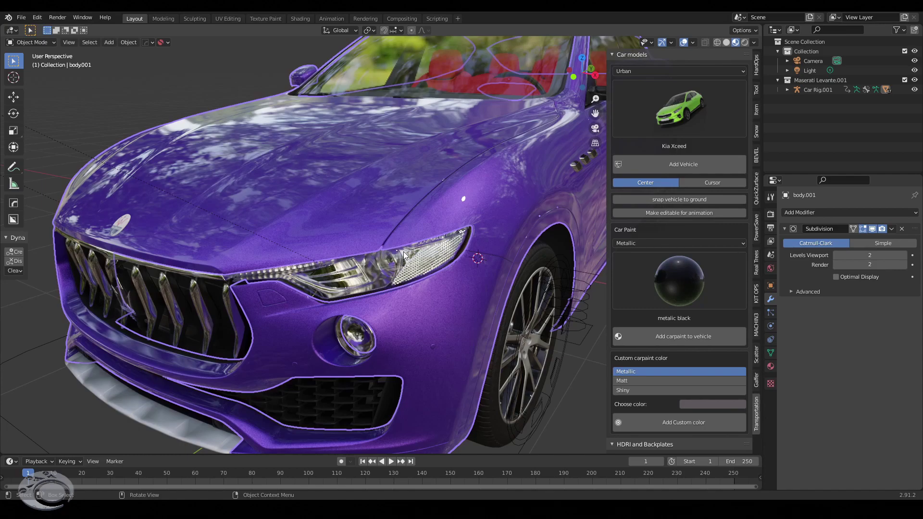
left_click(838, 254)
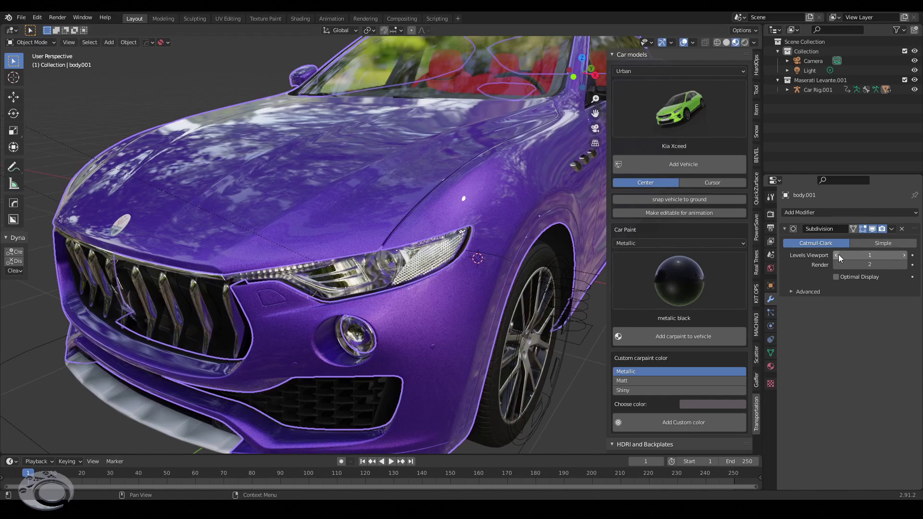
left_click(838, 255)
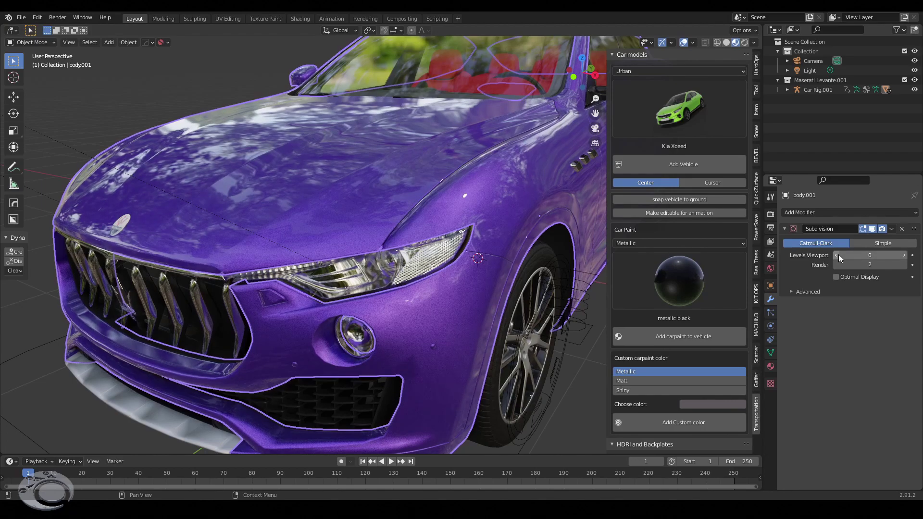
mouse_move(476, 268)
middle_mouse_down()
mouse_move(362, 265)
mouse_move(310, 312)
middle_mouse_up()
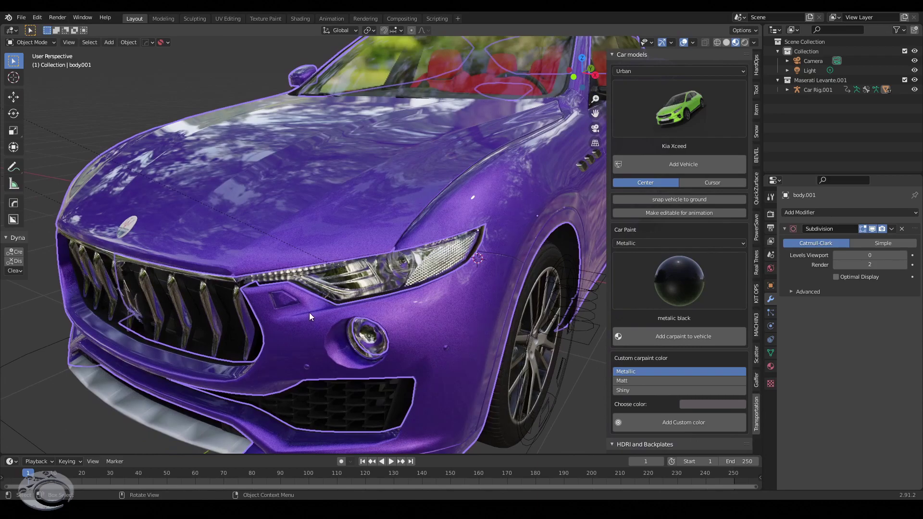
left_click(903, 257)
mouse_move(528, 249)
middle_mouse_down()
mouse_move(348, 346)
mouse_move(333, 292)
mouse_move(307, 295)
middle_mouse_up()
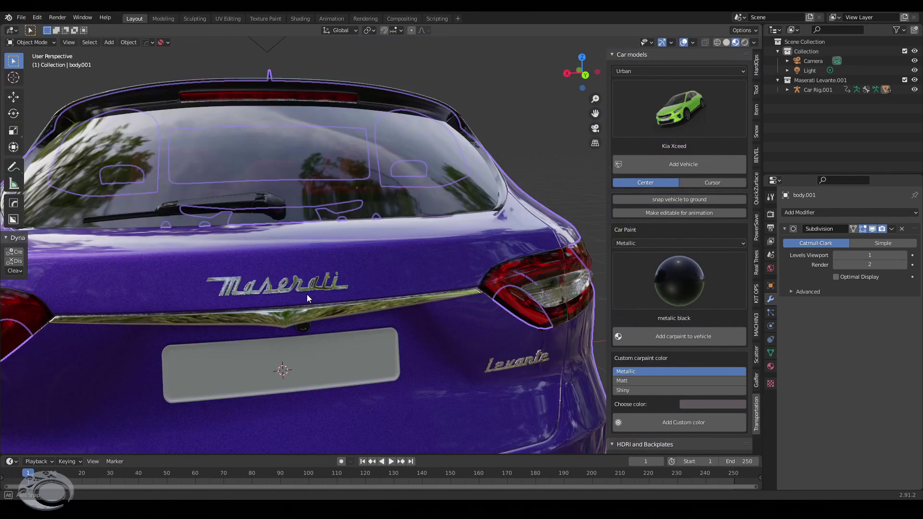
scroll(379, 274, "down", 5)
mouse_move(398, 275)
middle_mouse_down()
mouse_move(415, 288)
mouse_move(394, 292)
mouse_move(496, 262)
mouse_move(396, 276)
mouse_move(328, 266)
mouse_move(374, 281)
mouse_move(598, 292)
middle_mouse_up()
Apply the metallic light green car paint to the body, then select Car Rig.001
left_click(671, 284)
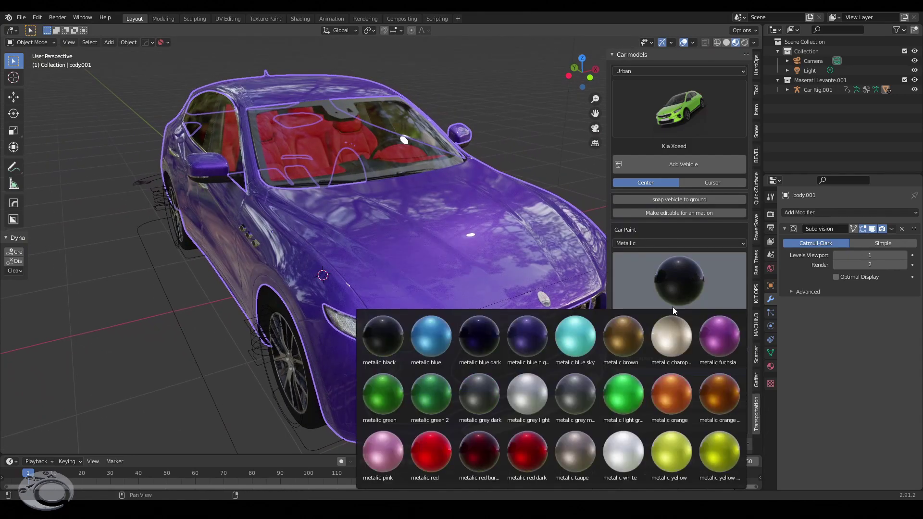
left_click(625, 392)
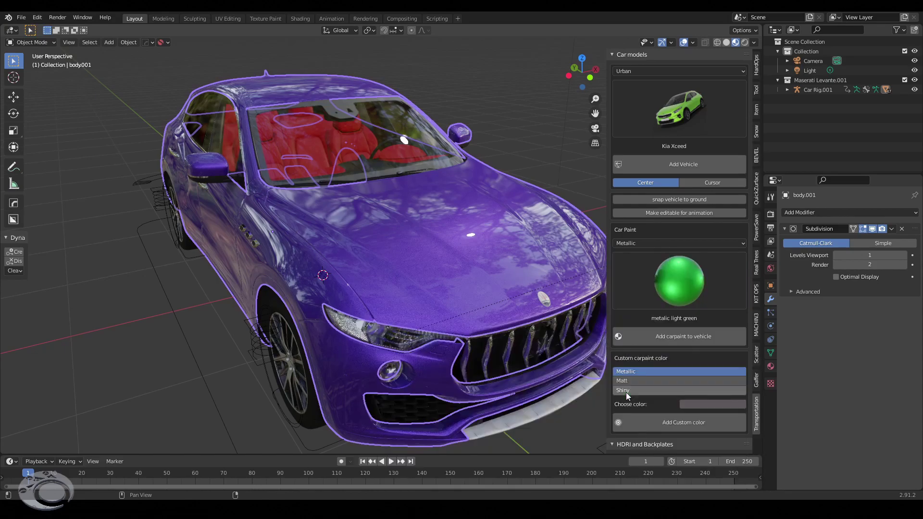
left_click(679, 335)
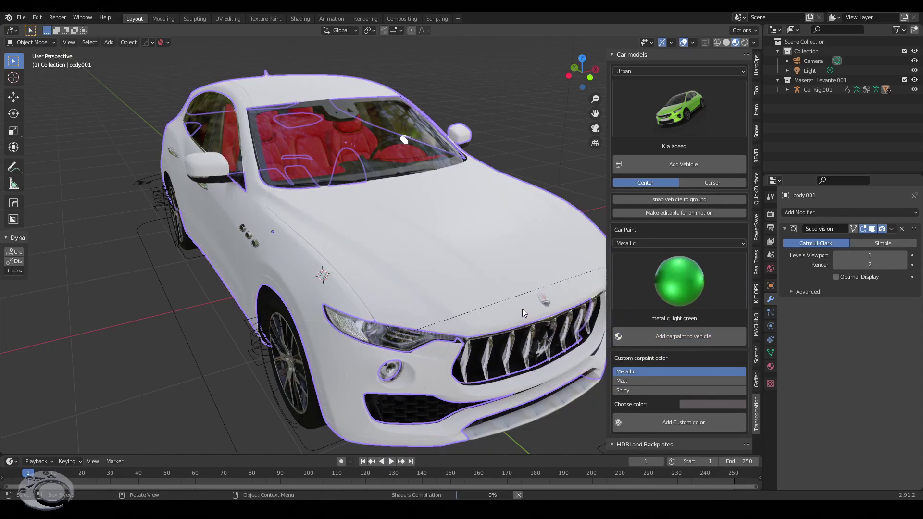
mouse_move(532, 296)
middle_mouse_down()
mouse_move(477, 290)
mouse_move(469, 299)
mouse_move(500, 293)
mouse_move(363, 301)
mouse_move(505, 305)
middle_mouse_up()
scroll(673, 319, "down", 5)
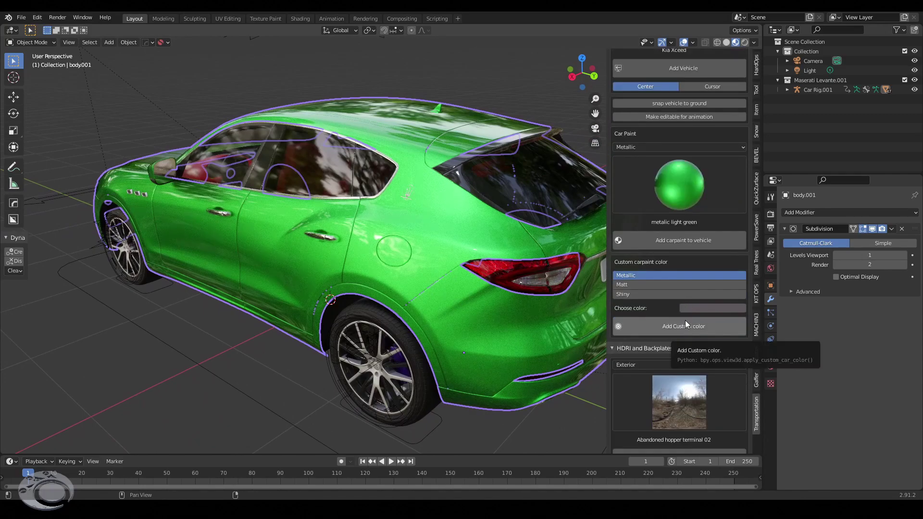
scroll(685, 320, "up", 5)
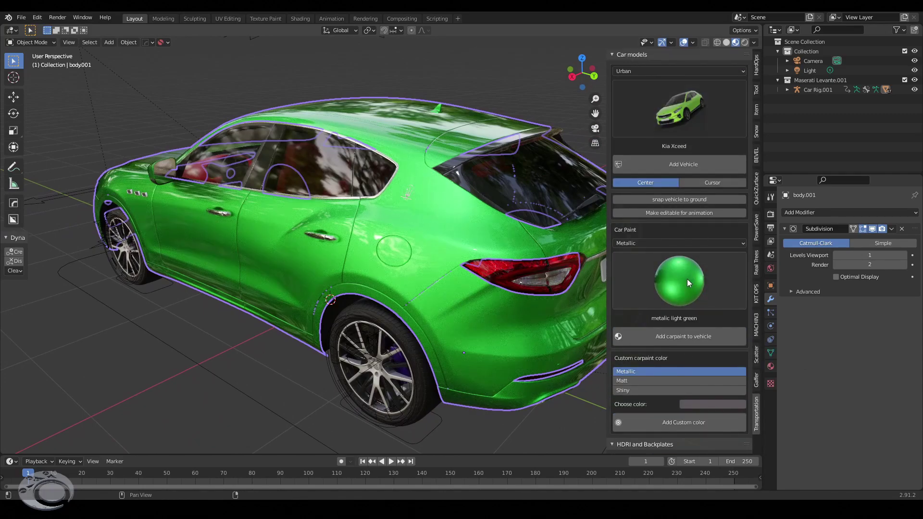
scroll(414, 302, "down", 5)
mouse_move(414, 302)
middle_mouse_down()
mouse_move(362, 293)
mouse_move(347, 313)
middle_mouse_up()
scroll(354, 284, "up", 3)
scroll(354, 287, "down", 2)
left_click(359, 302)
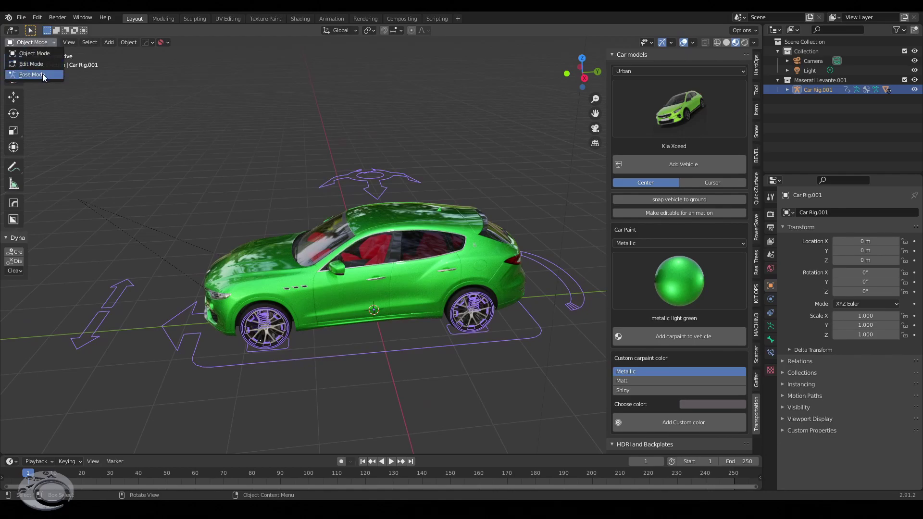
Enter Pose Mode and move the Suspension and Steering controls
left_click(42, 73)
left_click(356, 181)
mouse_move(357, 181)
middle_mouse_down()
mouse_move(379, 179)
mouse_move(385, 169)
mouse_move(382, 180)
middle_mouse_up()
key("g")
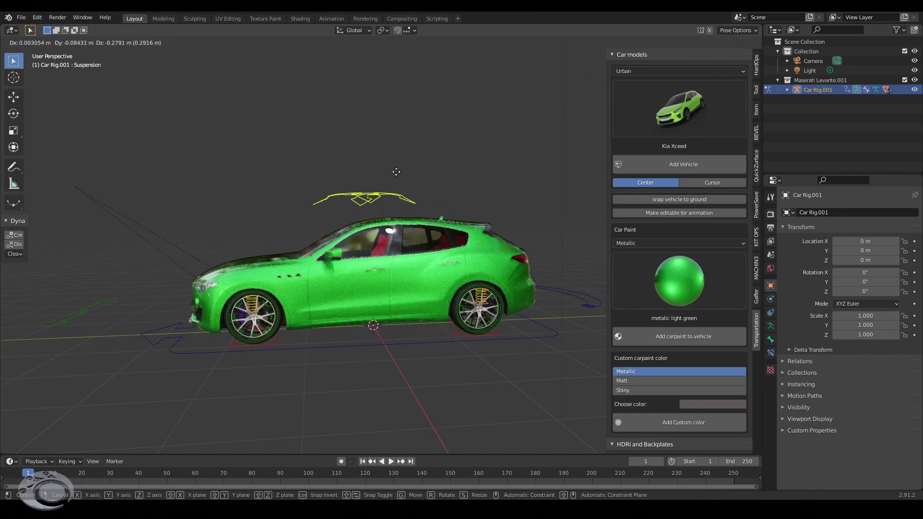
left_click(446, 182)
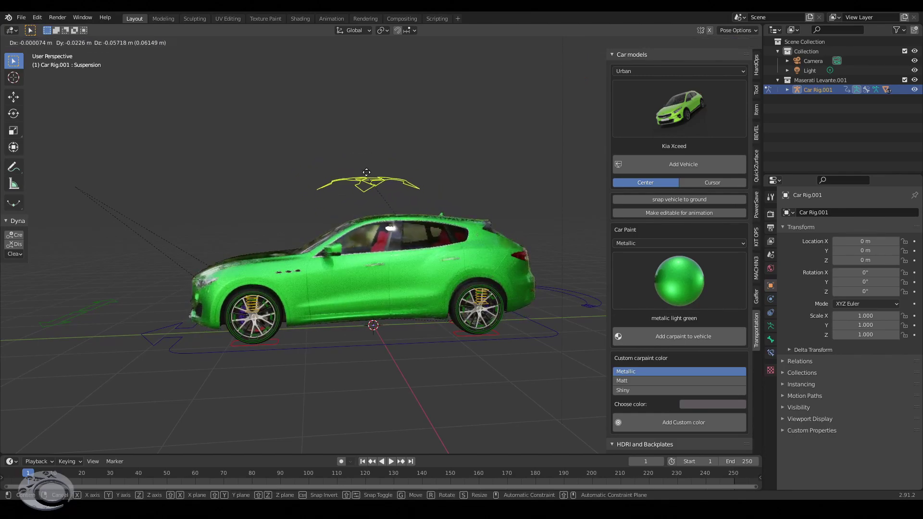
mouse_move(446, 182)
middle_mouse_down()
mouse_move(294, 277)
mouse_move(124, 360)
middle_mouse_up()
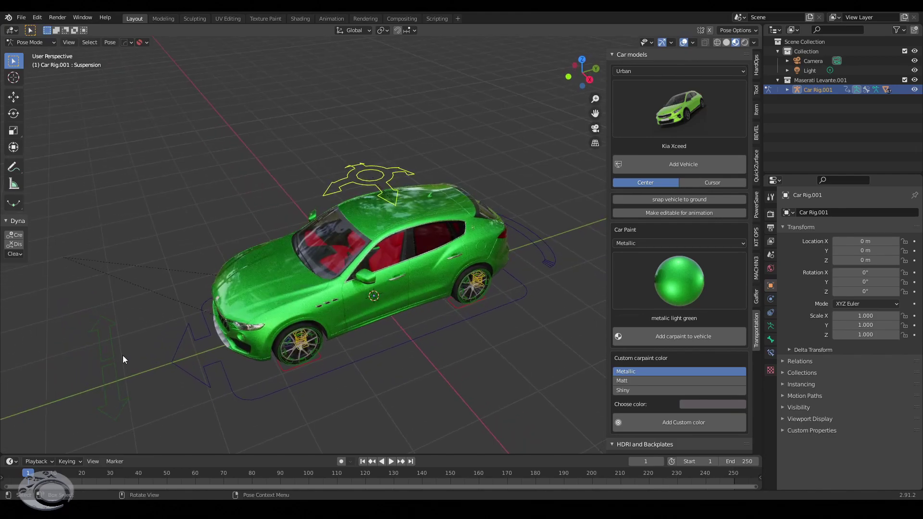
key("g")
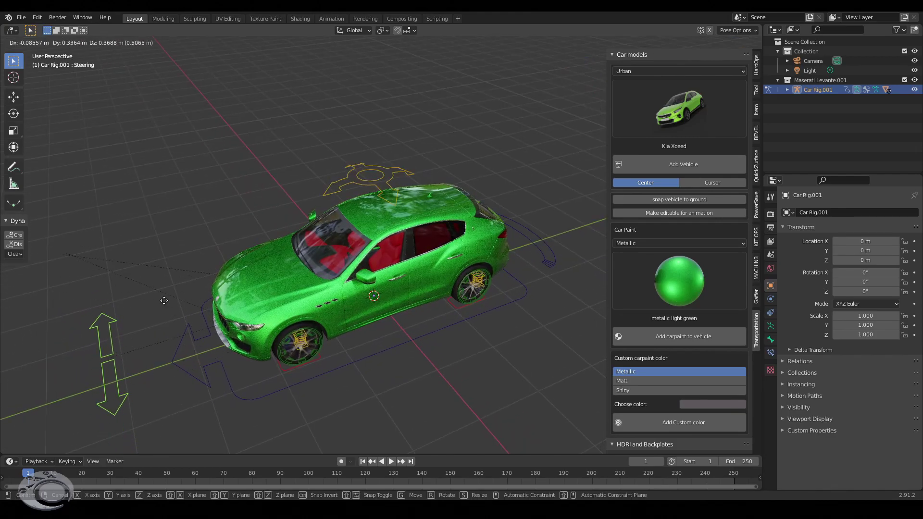
left_click(200, 341)
mouse_move(309, 381)
middle_mouse_down()
mouse_move(385, 320)
mouse_move(373, 311)
mouse_move(404, 344)
middle_mouse_up()
Try rotating the Drift control and moving the root bone, cancelling both
left_click(546, 339)
key("r")
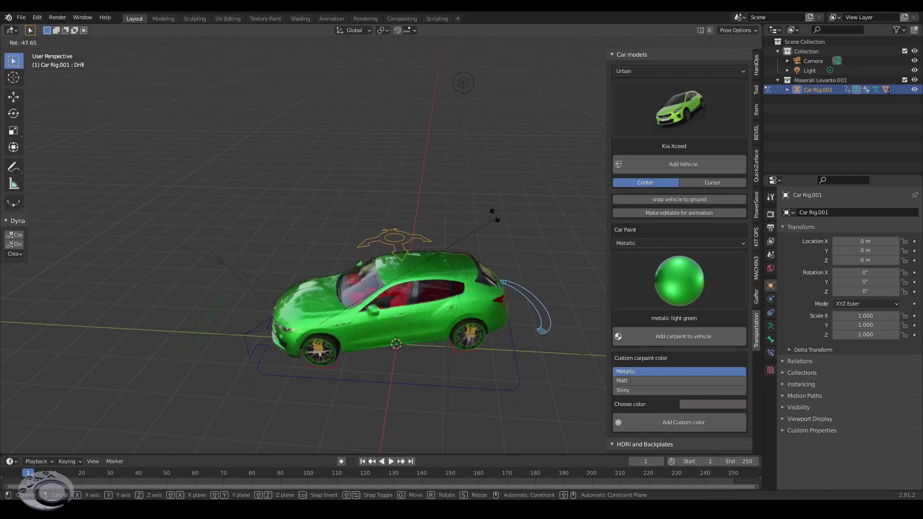
right_click(385, 355)
middle_click_drag(385, 356, 380, 364)
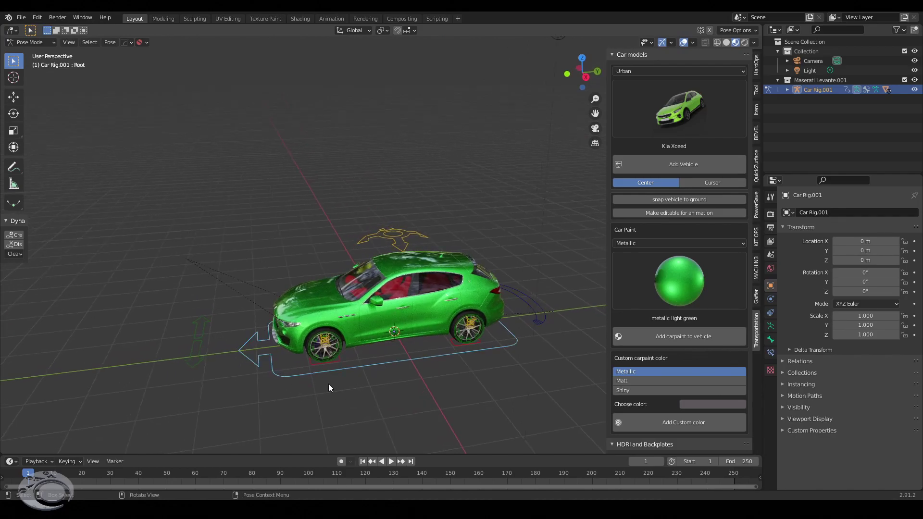
key("g")
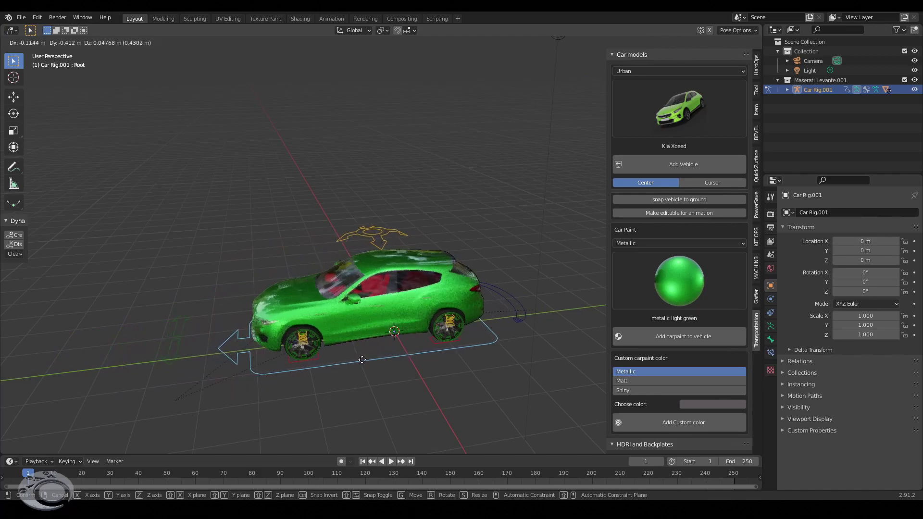
right_click(383, 354)
Rotate the car about Z and move it to a new position, cancelling a final move
mouse_move(382, 353)
middle_mouse_down()
mouse_move(391, 346)
mouse_move(297, 321)
mouse_move(322, 330)
middle_mouse_up()
key("r")
key("z")
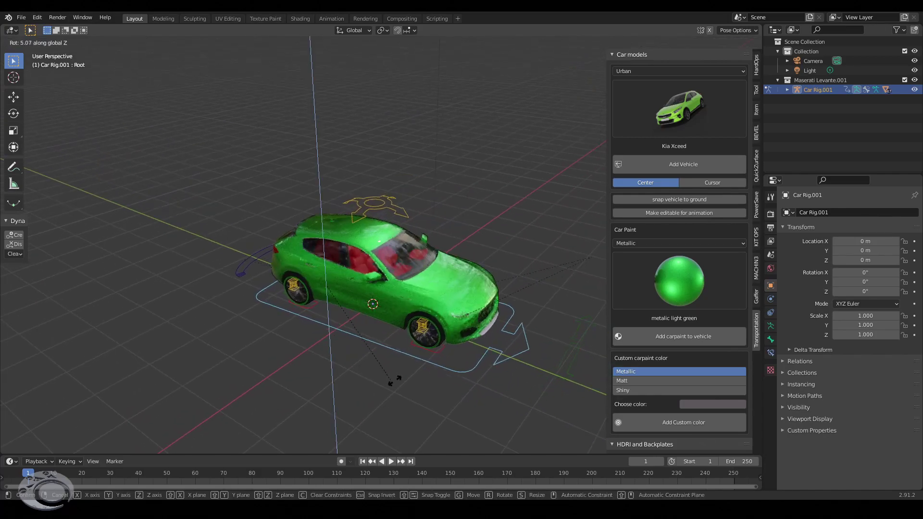
left_click(474, 268)
middle_click_drag(474, 269, 443, 308)
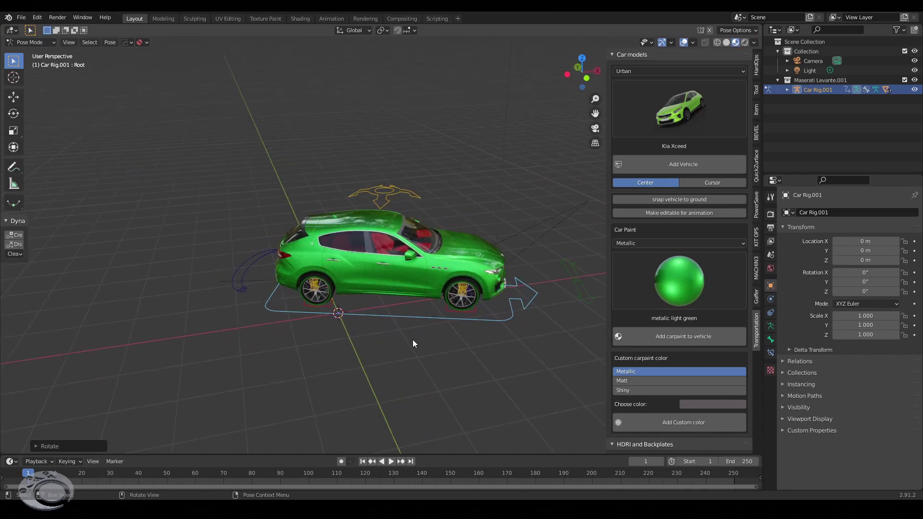
key("g")
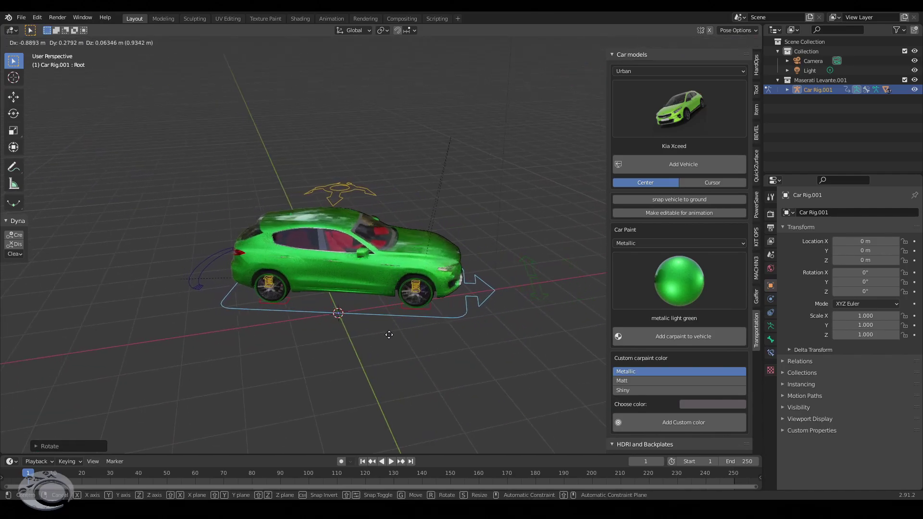
left_click(414, 339)
mouse_move(413, 338)
middle_mouse_down()
mouse_move(402, 341)
mouse_move(466, 309)
mouse_move(338, 317)
middle_mouse_up()
scroll(337, 316, "up", 3)
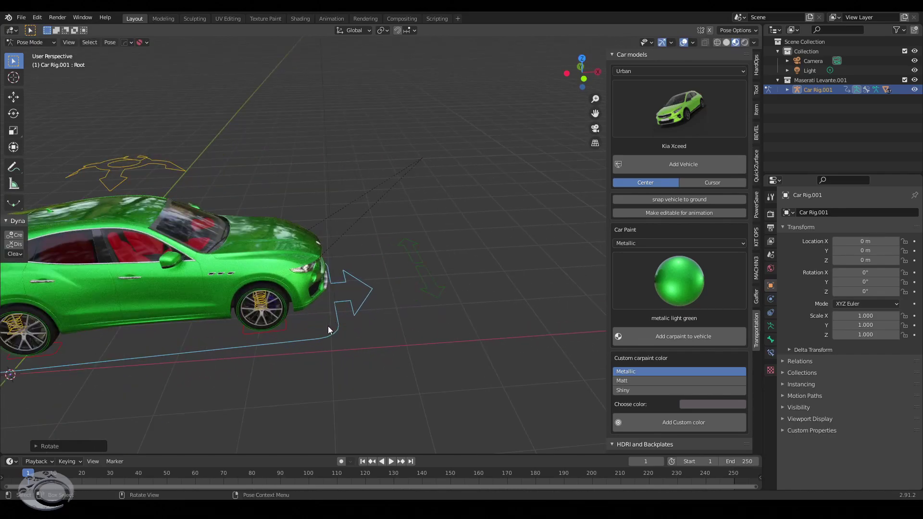
key("g")
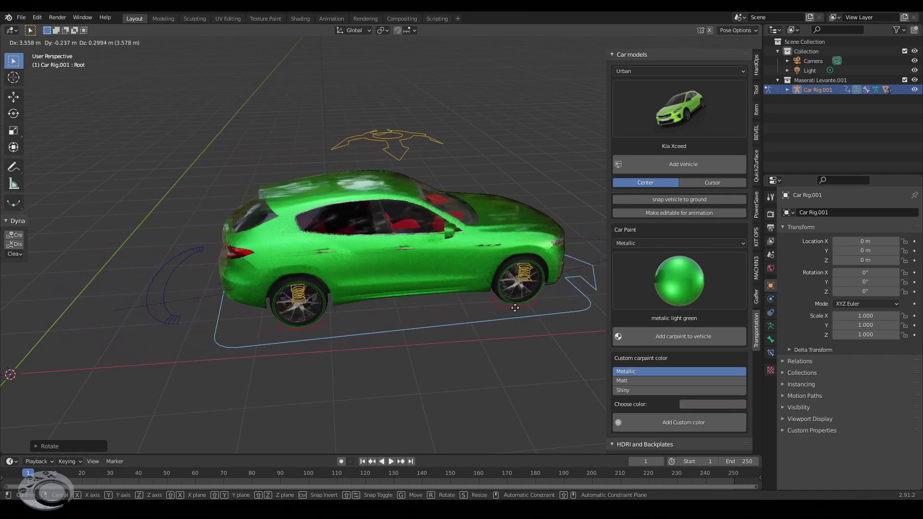
right_click(471, 291)
scroll(471, 291, "down", 3)
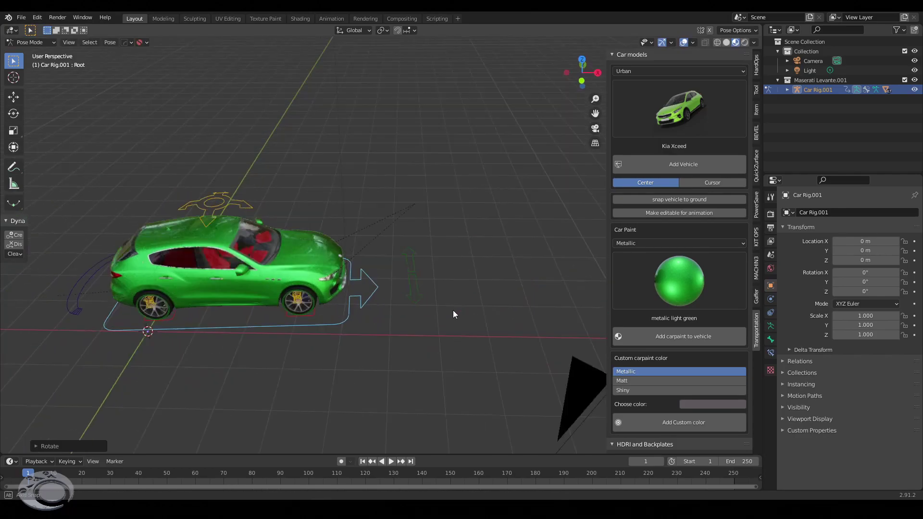
mouse_move(453, 310)
middle_mouse_down()
mouse_move(312, 317)
mouse_move(477, 255)
mouse_move(438, 271)
mouse_move(435, 301)
mouse_move(379, 259)
middle_mouse_up()
mouse_move(386, 301)
middle_mouse_down("ctrl")
mouse_move(379, 288)
mouse_move(388, 310)
mouse_move(388, 299)
middle_mouse_up("ctrl")
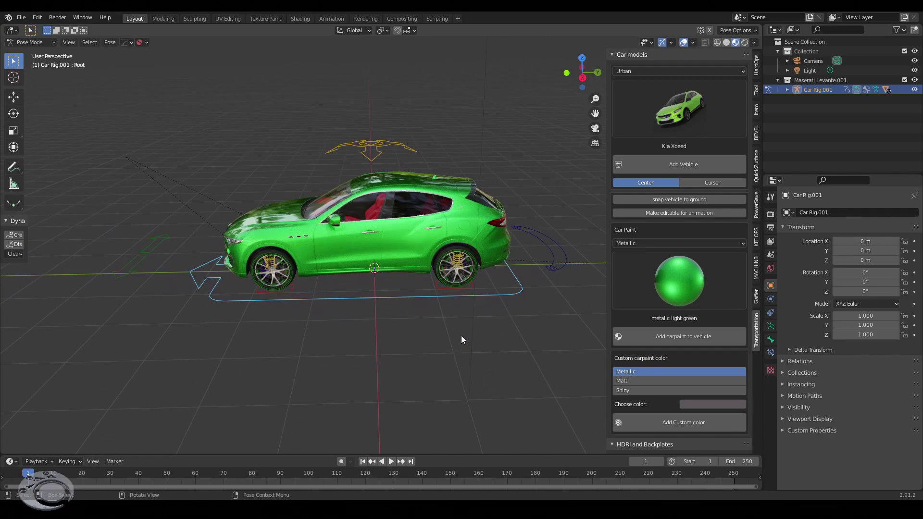
mouse_move(445, 334)
middle_mouse_down()
mouse_move(435, 333)
mouse_move(437, 359)
middle_mouse_up()
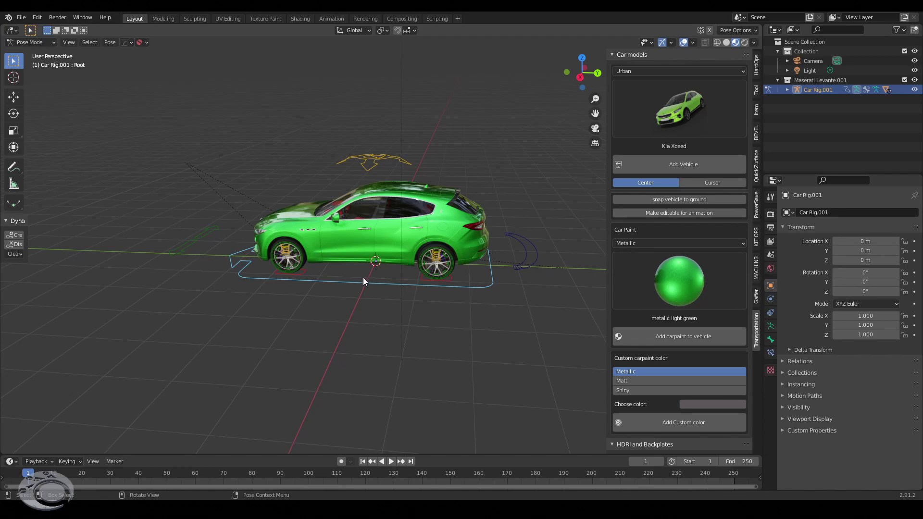
middle_click_drag(363, 278, 387, 271)
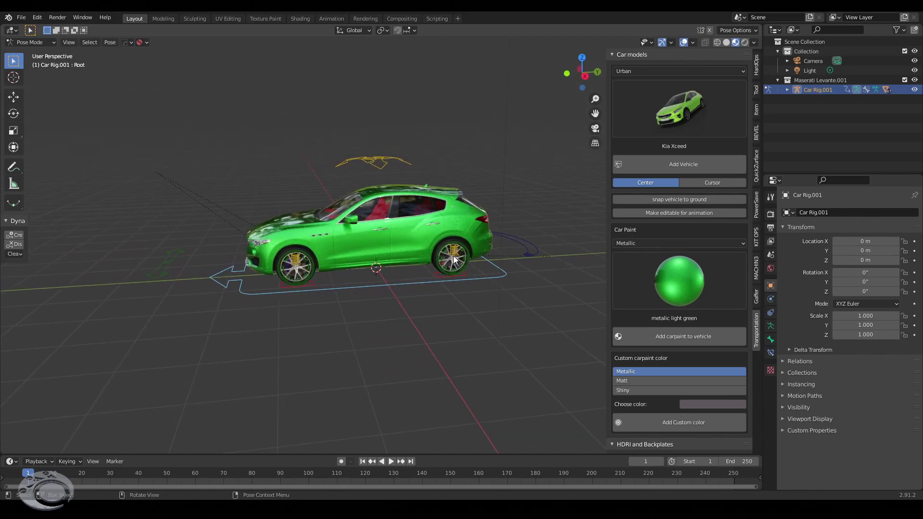
mouse_move(454, 255)
middle_mouse_down()
mouse_move(419, 287)
mouse_move(431, 270)
mouse_move(452, 272)
mouse_move(434, 269)
mouse_move(433, 285)
mouse_move(440, 262)
mouse_move(413, 246)
middle_mouse_up()
scroll(439, 263, "up", 2)
scroll(445, 247, "up", 2)
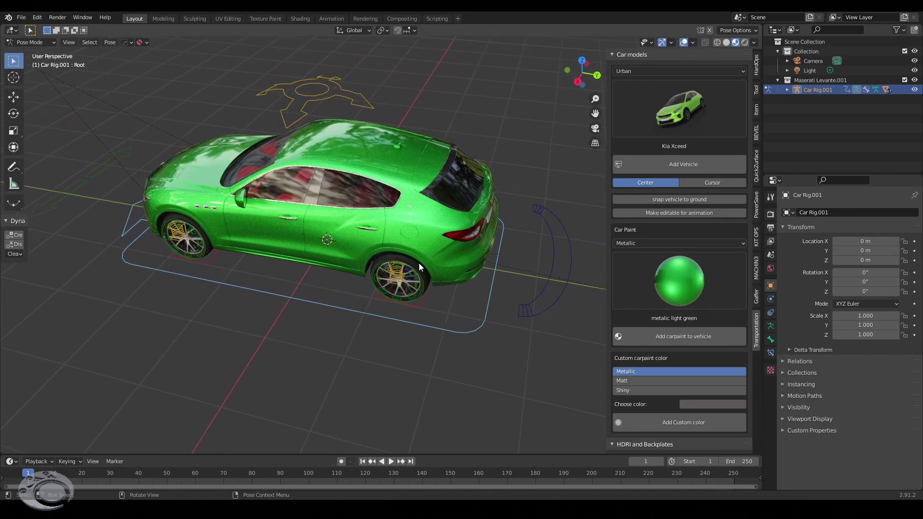
middle_click_drag(351, 309, 389, 286)
mouse_move(380, 289)
middle_mouse_down()
mouse_move(365, 299)
mouse_move(405, 306)
middle_mouse_up()
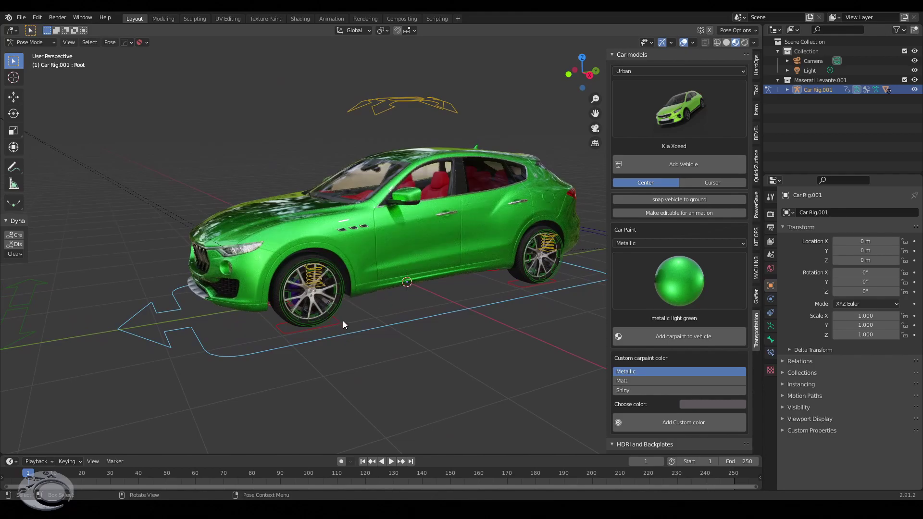
scroll(346, 324, "up", 1)
scroll(349, 303, "up", 2)
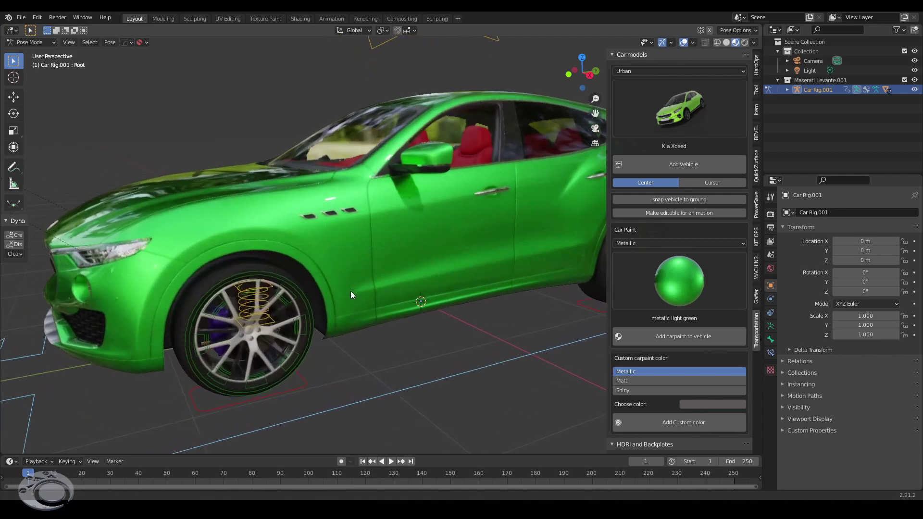
scroll(352, 283, "up", 2)
scroll(353, 279, "up", 2)
middle_click_drag(349, 308, 391, 272, "shift")
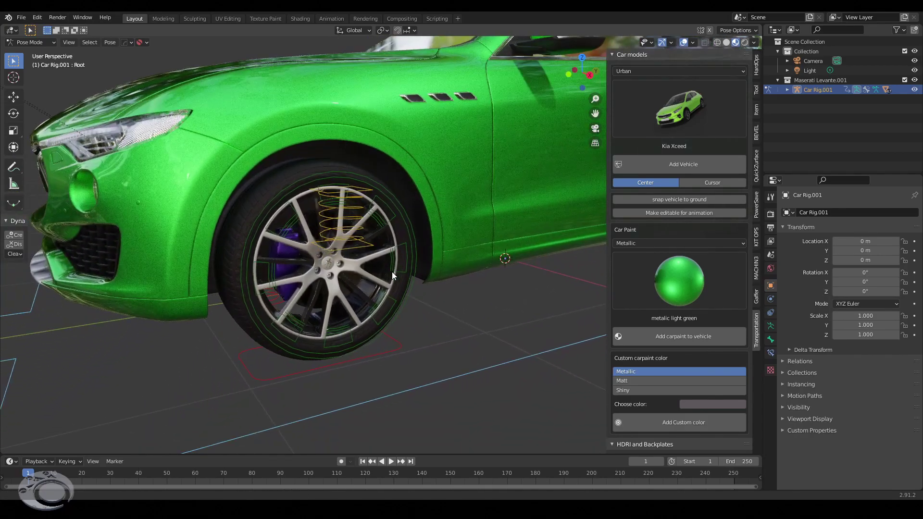
Select the GroundSensorFt.L bone and move it slightly
left_click(398, 345)
scroll(399, 367, "down", 2)
mouse_move(395, 373)
middle_mouse_down()
mouse_move(399, 350)
mouse_move(410, 358)
mouse_move(360, 375)
middle_mouse_up()
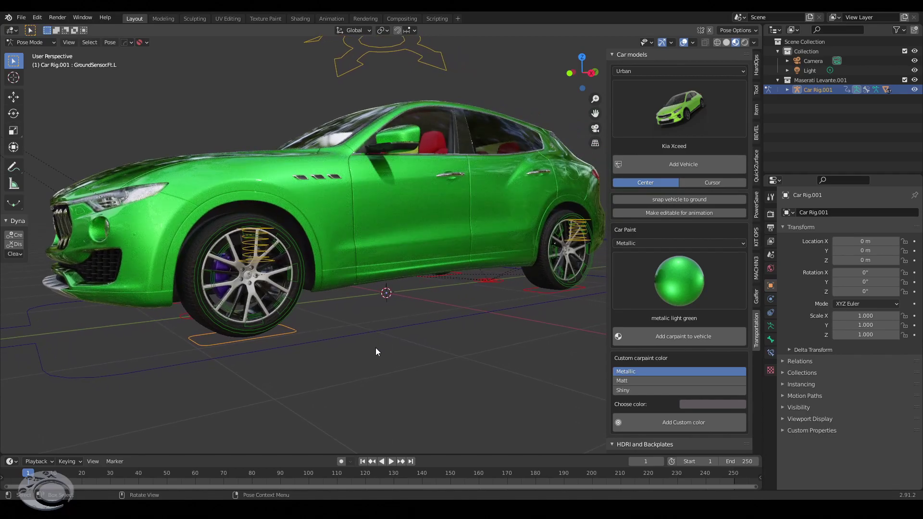
mouse_move(347, 368)
middle_mouse_down()
mouse_move(337, 367)
mouse_move(351, 371)
middle_mouse_up()
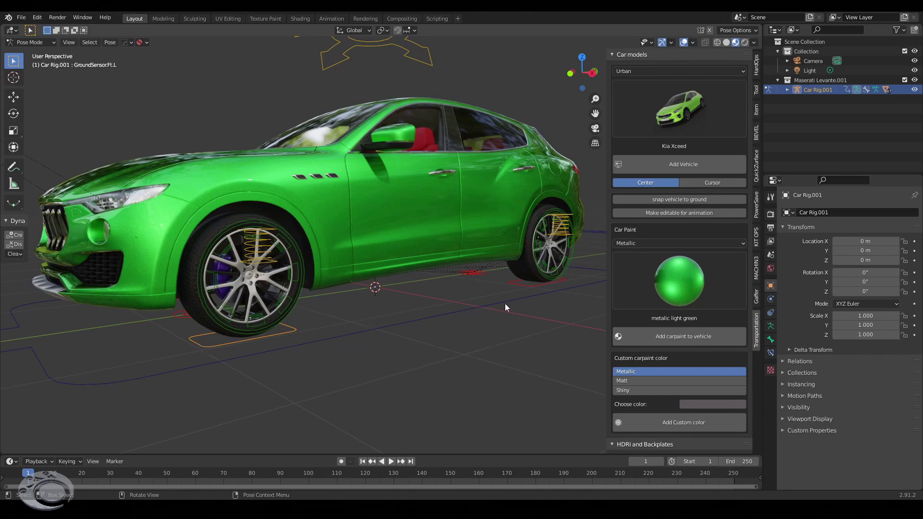
key("g")
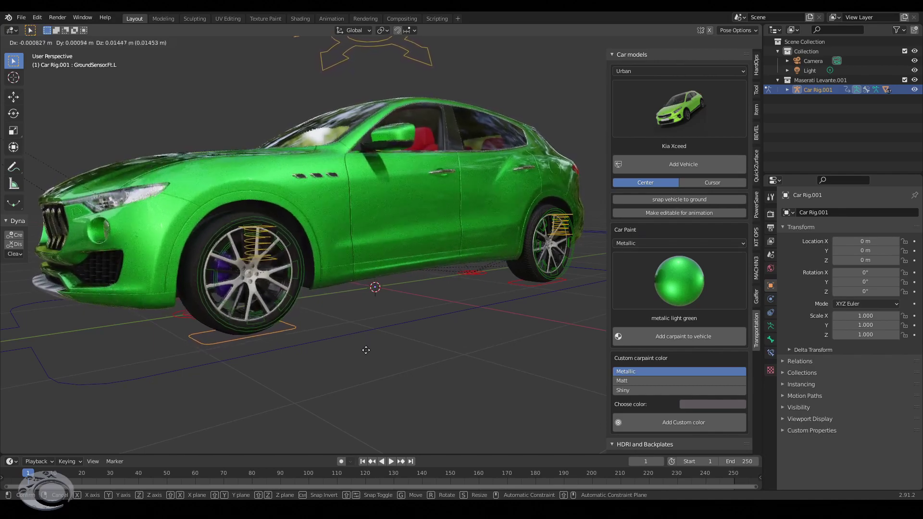
left_click(367, 349)
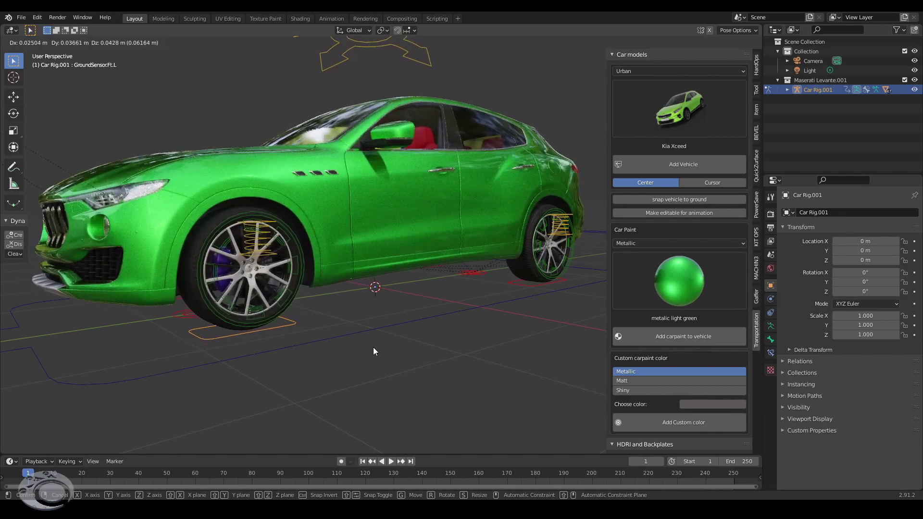
Orbit and zoom around the green Maserati to look over its body from behind and the side
mouse_move(424, 364)
middle_mouse_down()
mouse_move(378, 395)
mouse_move(428, 354)
mouse_move(369, 358)
mouse_move(365, 348)
mouse_move(375, 339)
mouse_move(316, 315)
middle_mouse_up()
scroll(377, 395, "down", 5)
scroll(369, 358, "up", 2)
scroll(317, 278, "up", 3)
mouse_move(318, 278)
middle_mouse_down()
mouse_move(309, 298)
mouse_move(367, 295)
middle_mouse_up()
scroll(370, 271, "up", 3)
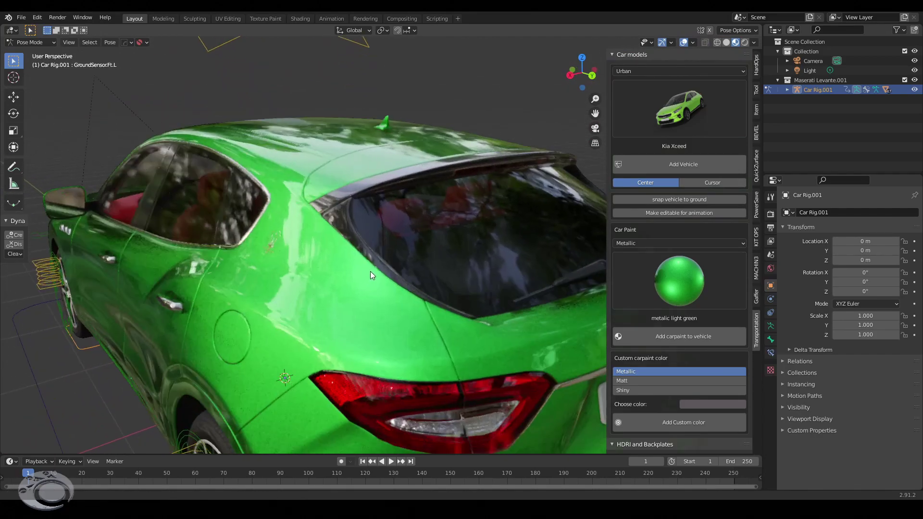
scroll(370, 273, "up", 1)
scroll(373, 310, "down", 2)
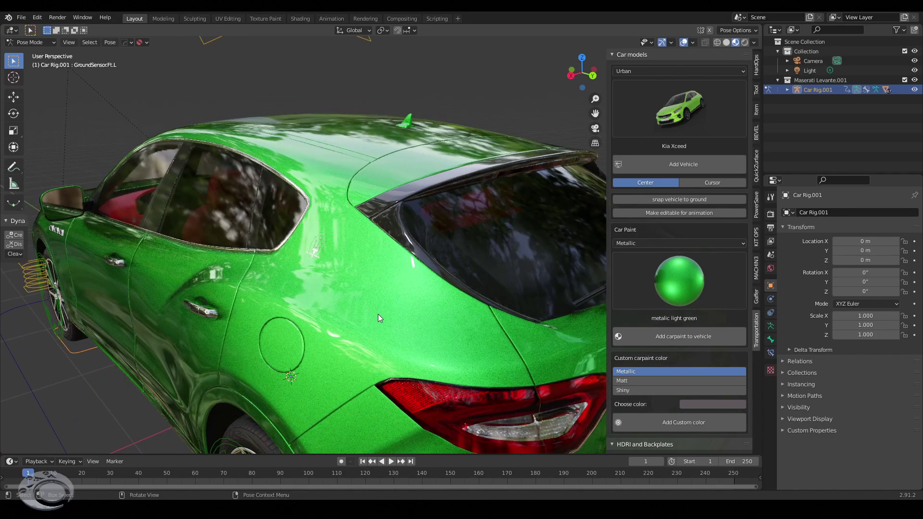
mouse_move(380, 310)
middle_mouse_down()
mouse_move(368, 295)
mouse_move(374, 305)
mouse_move(339, 345)
mouse_move(386, 356)
mouse_move(462, 354)
mouse_move(282, 298)
mouse_move(339, 313)
mouse_move(358, 287)
mouse_move(385, 302)
middle_mouse_up()
scroll(377, 313, "down", 3)
scroll(335, 310, "up", 2)
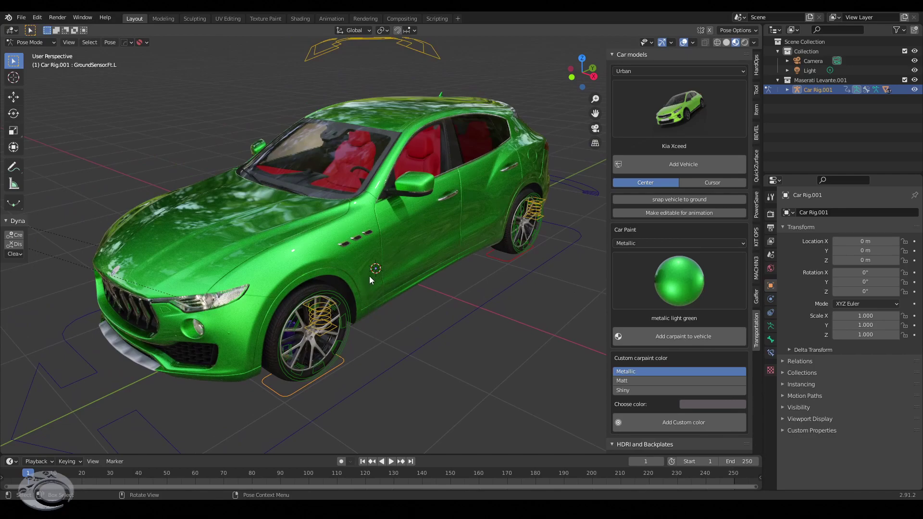
middle_click_drag(431, 324, 302, 258)
scroll(302, 258, "up", 2)
scroll(303, 262, "down", 2)
middle_click_drag(356, 313, 360, 302)
scroll(304, 270, "down", 2)
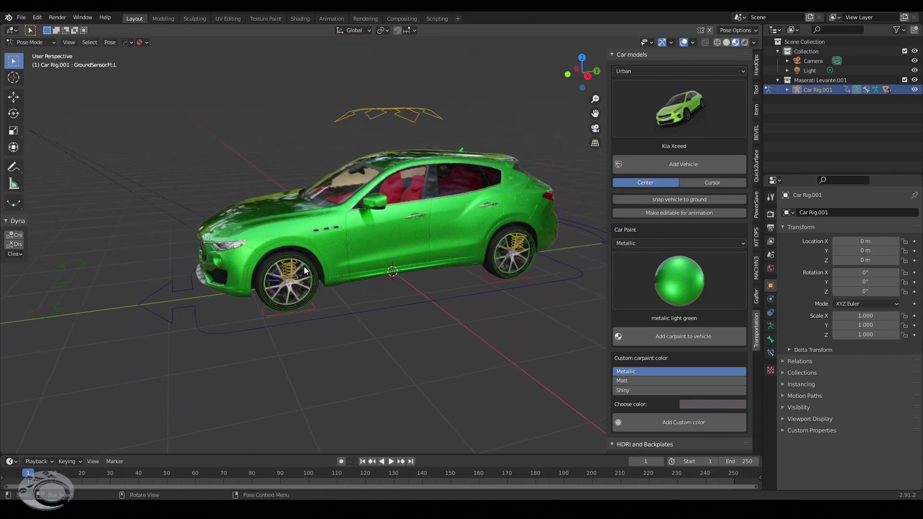
Return to Object Mode, frame the car from the front, and use Rendered viewport shading
left_click(36, 42)
left_click(37, 49)
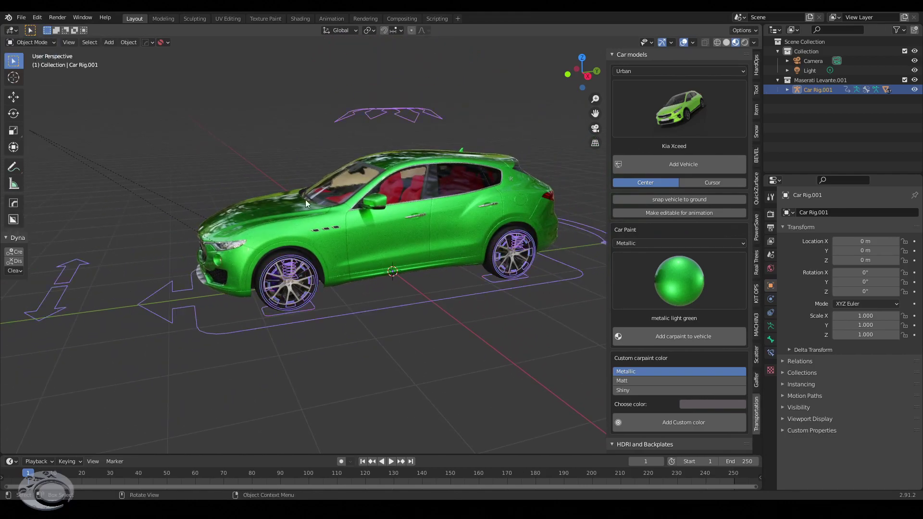
mouse_move(353, 243)
middle_mouse_down()
mouse_move(364, 256)
mouse_move(439, 244)
mouse_move(356, 241)
mouse_move(425, 287)
middle_mouse_up()
scroll(716, 348, "down", 4)
scroll(716, 348, "down", 7)
scroll(708, 364, "down", 4)
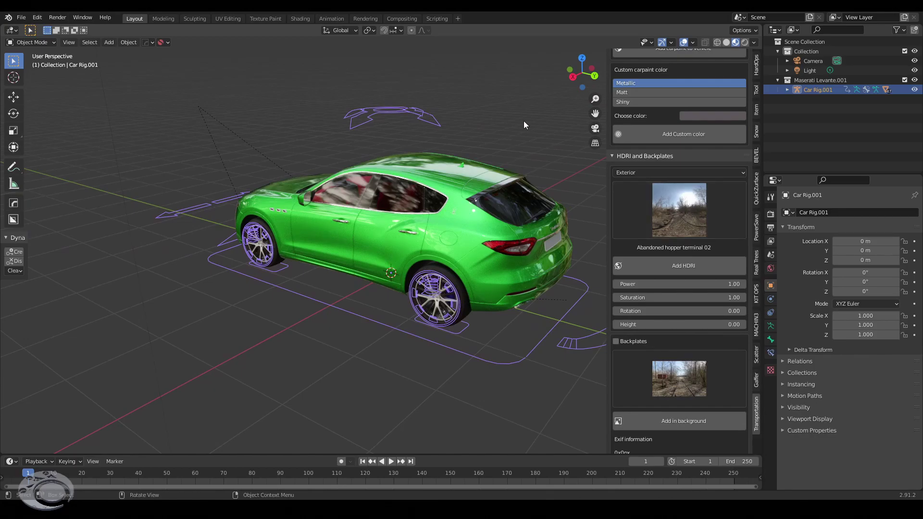
left_click(746, 42)
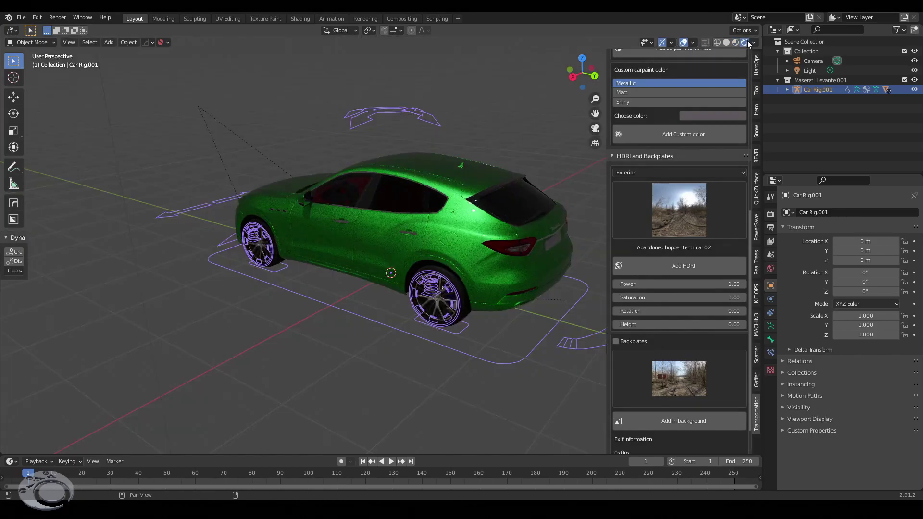
Add the Abandoned parking HDRI environment and turn on Backplates
left_click(690, 209)
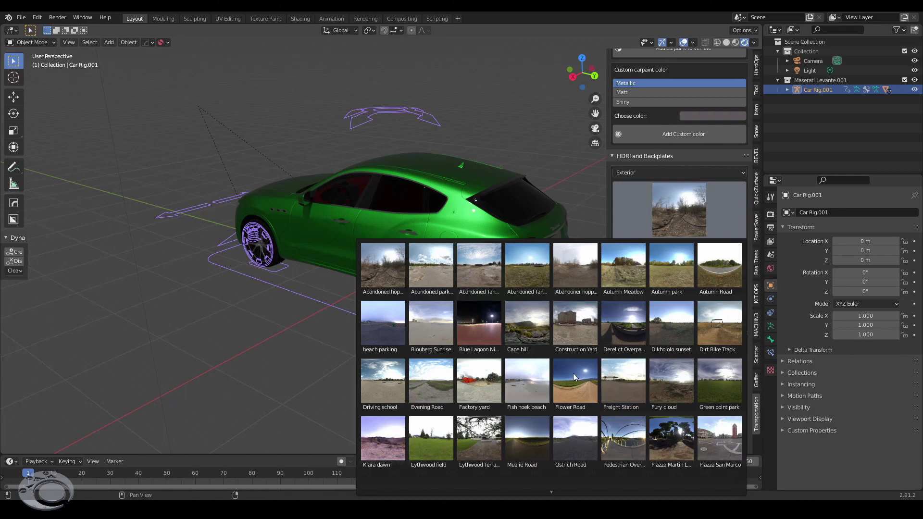
left_click(432, 273)
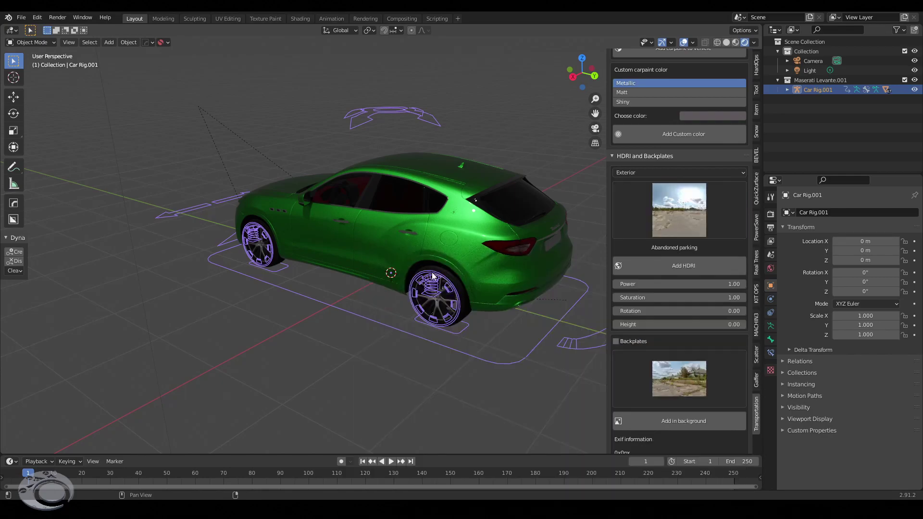
left_click(671, 269)
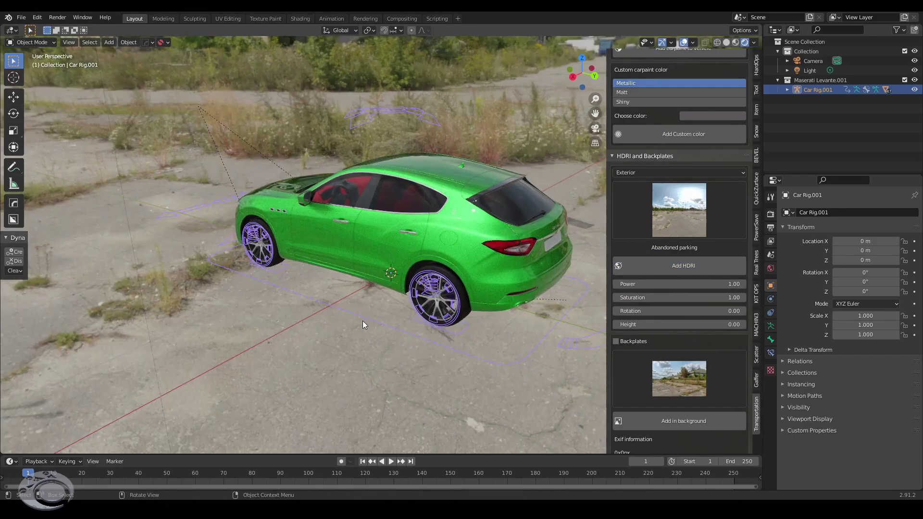
middle_click_drag(363, 321, 506, 318)
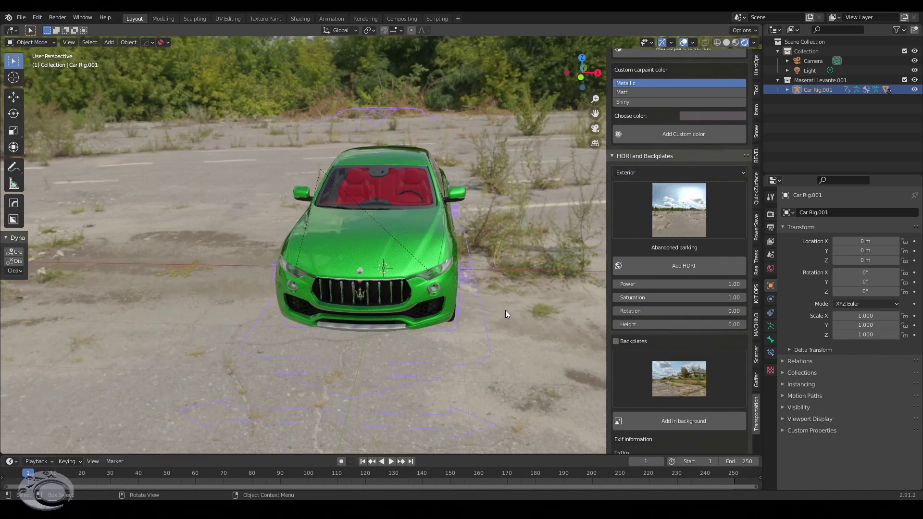
scroll(505, 310, "down", 3)
mouse_move(431, 319)
middle_mouse_down()
mouse_move(512, 318)
mouse_move(375, 325)
mouse_move(397, 339)
mouse_move(385, 331)
middle_mouse_up()
scroll(377, 329, "up", 2)
scroll(378, 330, "up", 2)
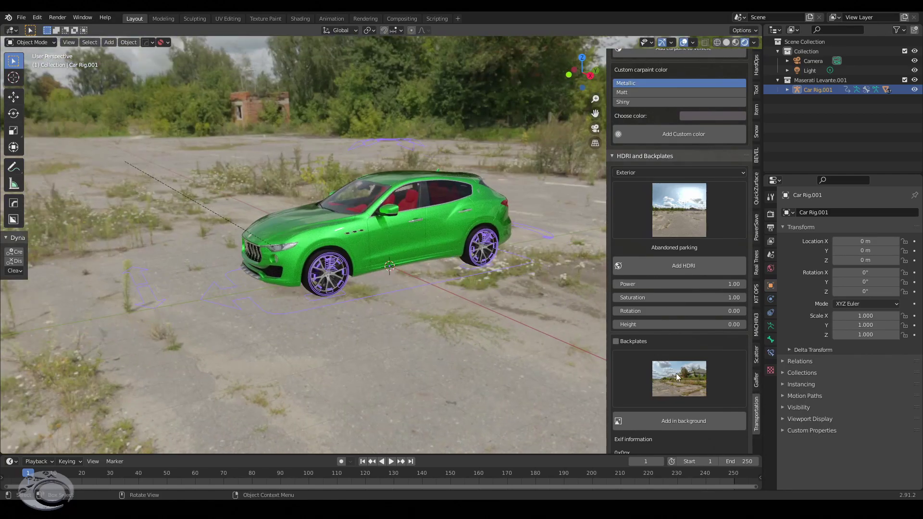
scroll(687, 335, "down", 2)
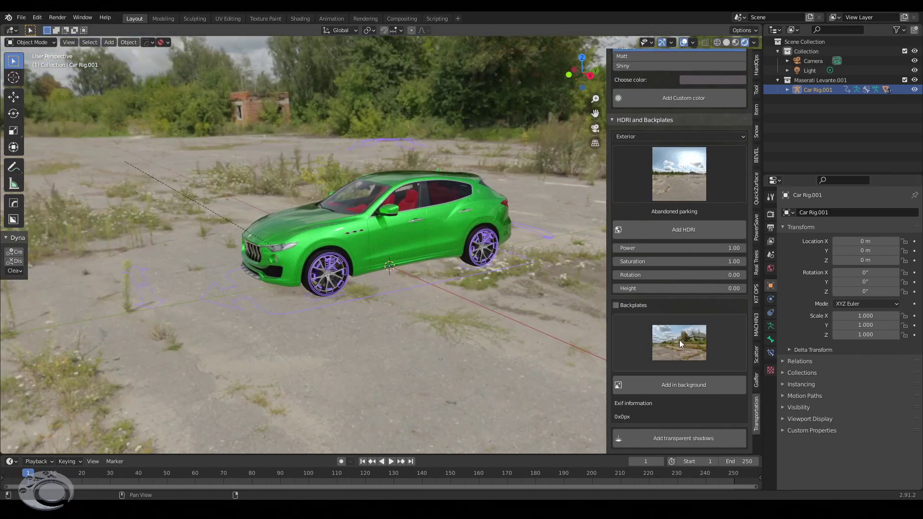
left_click(616, 306)
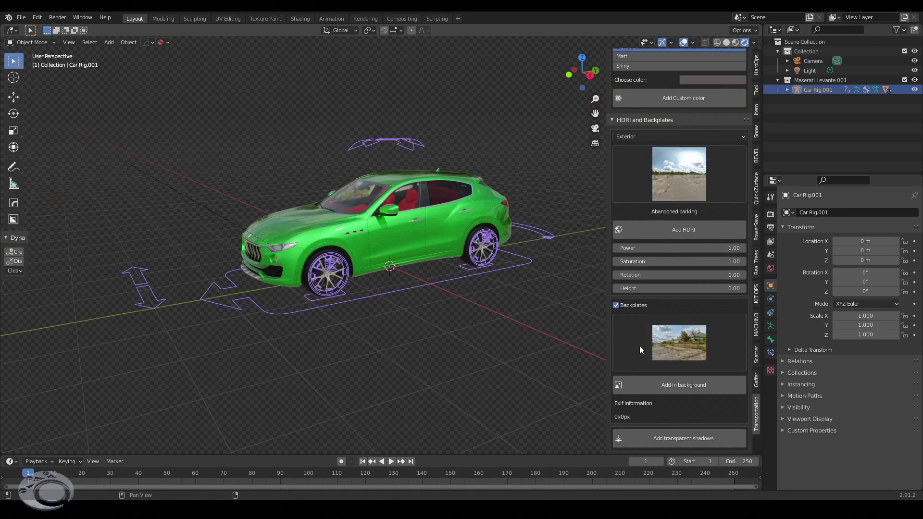
Load the 3000x1987px abandoned-site backplate as background and add a transparent shadow catcher plane
left_click(678, 386)
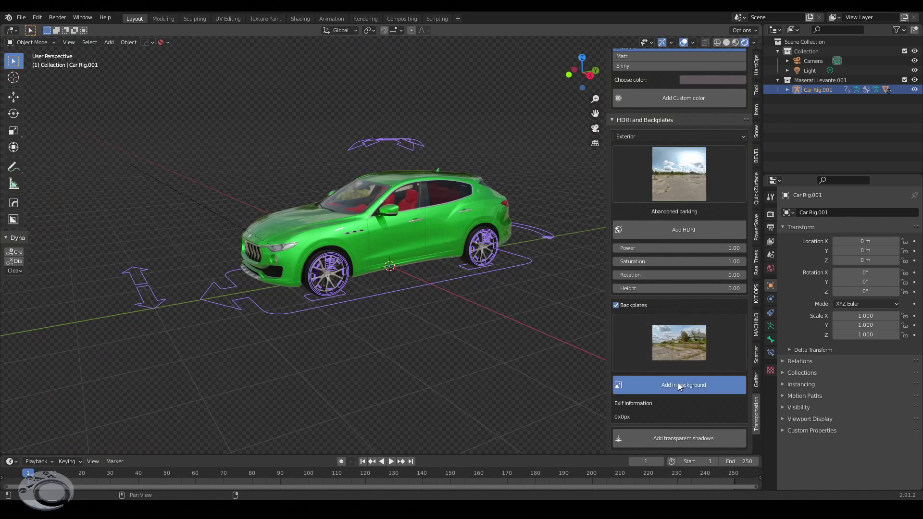
mouse_move(405, 354)
middle_mouse_down()
mouse_move(531, 351)
mouse_move(429, 344)
mouse_move(549, 346)
mouse_move(247, 339)
mouse_move(333, 347)
middle_mouse_up()
middle_click_drag(429, 357, 516, 392)
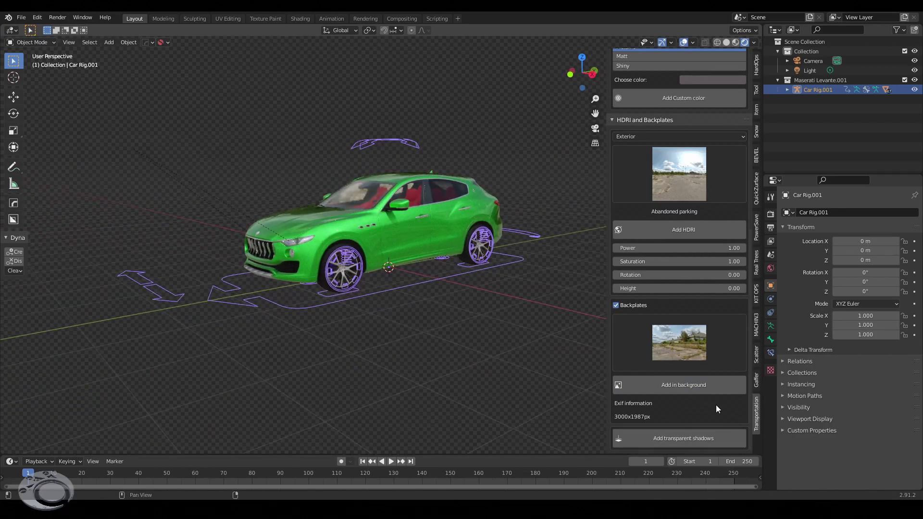
left_click(702, 439)
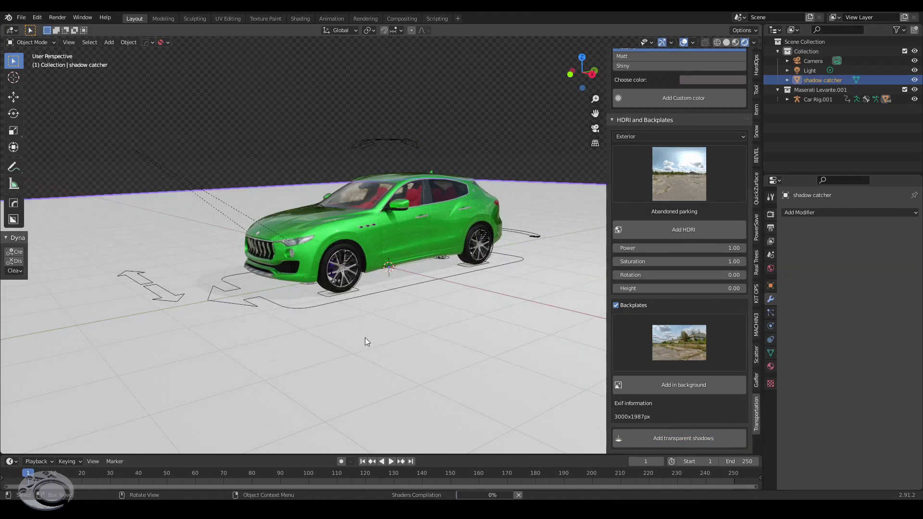
mouse_move(365, 337)
middle_mouse_down()
mouse_move(358, 305)
mouse_move(394, 324)
mouse_move(426, 318)
middle_mouse_up()
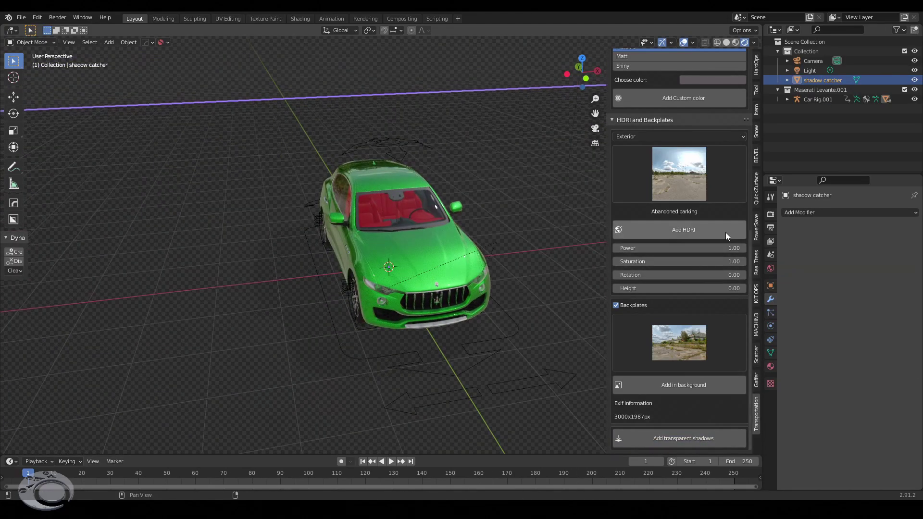
Set the render engine to Cycles with GPU Compute and orbit to check the car's shadow
left_click(770, 213)
left_click(873, 212)
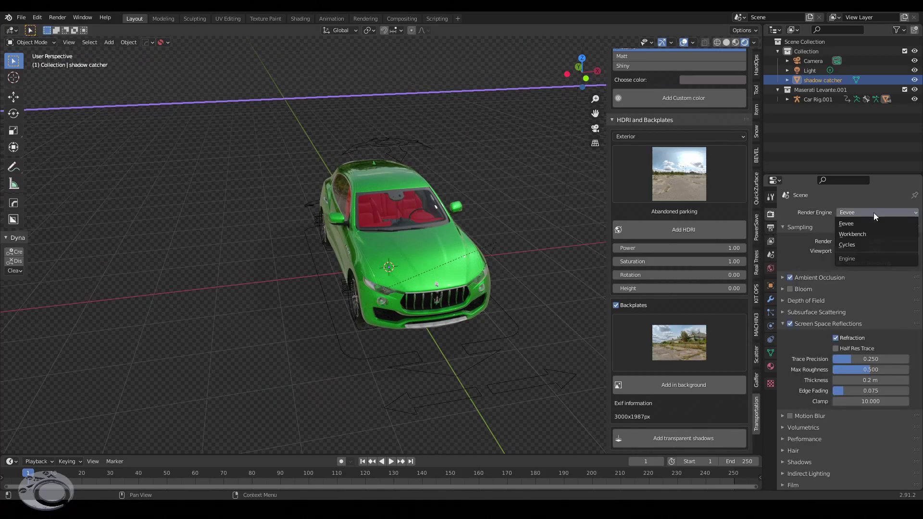
left_click(874, 244)
left_click(877, 237)
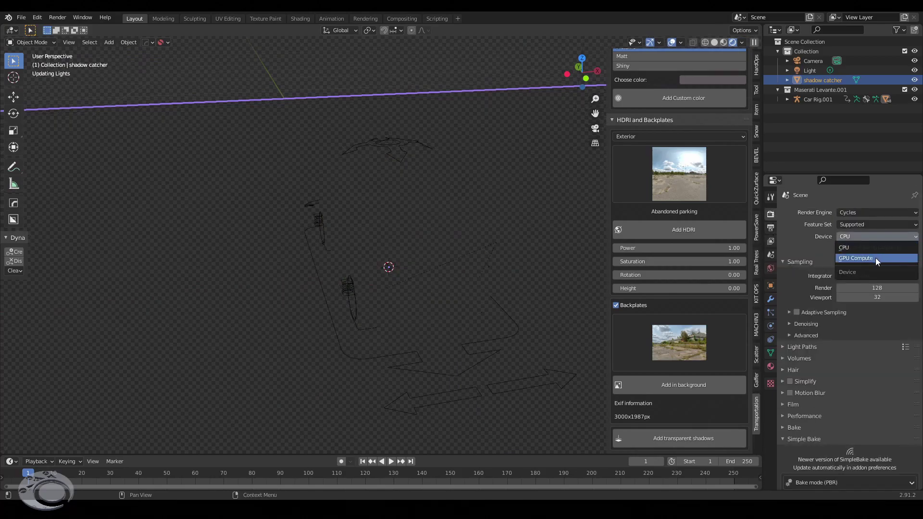
left_click(875, 258)
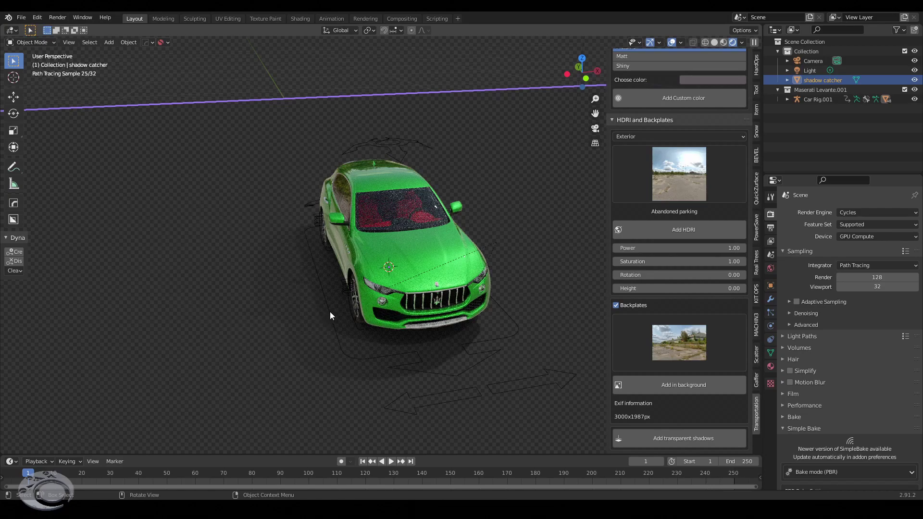
middle_click_drag(364, 366, 338, 353)
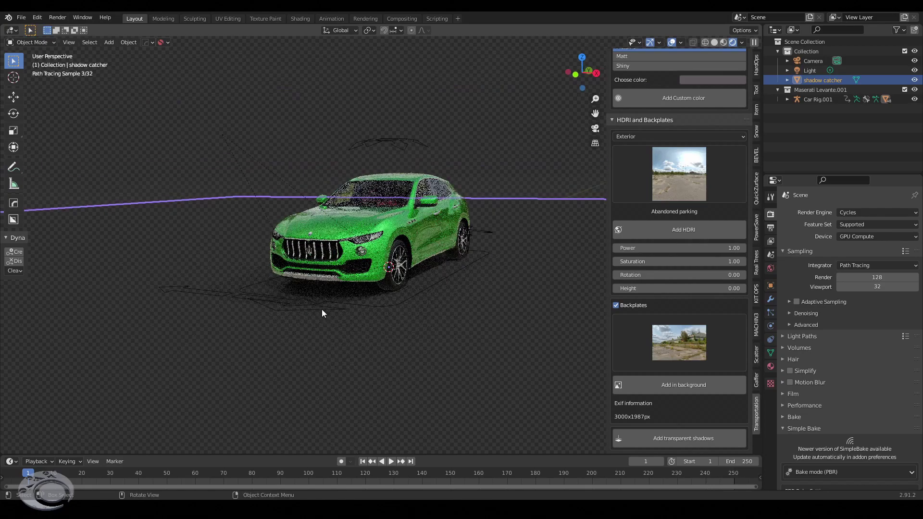
middle_click_drag(321, 310, 414, 327)
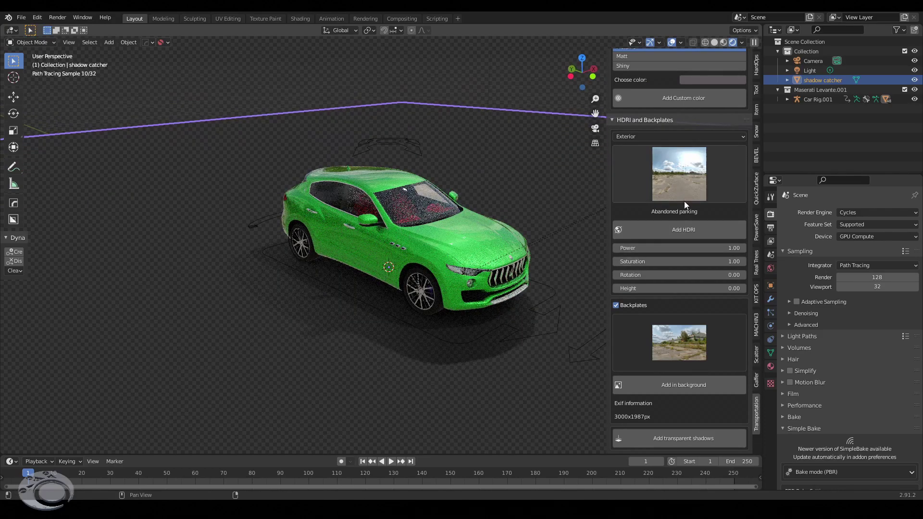
Reapply the background backplate and browse the available backplate photos
left_click(680, 384)
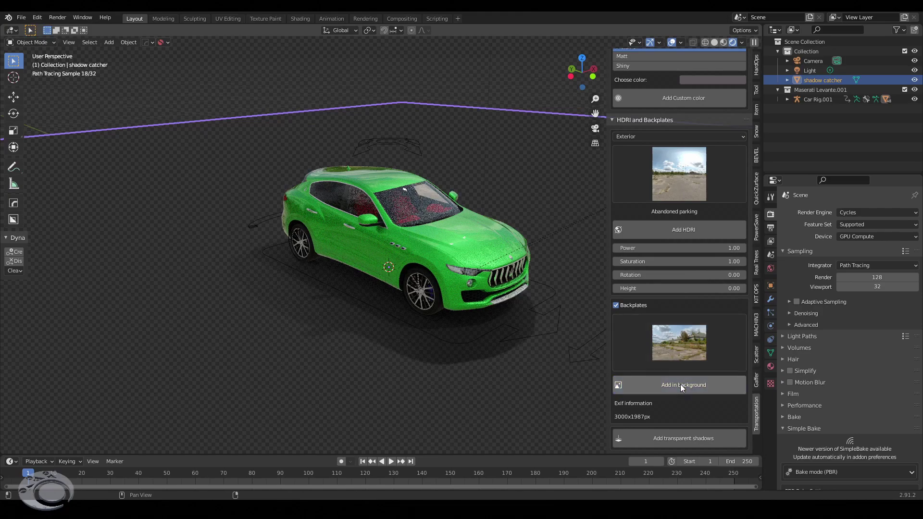
left_click(690, 348)
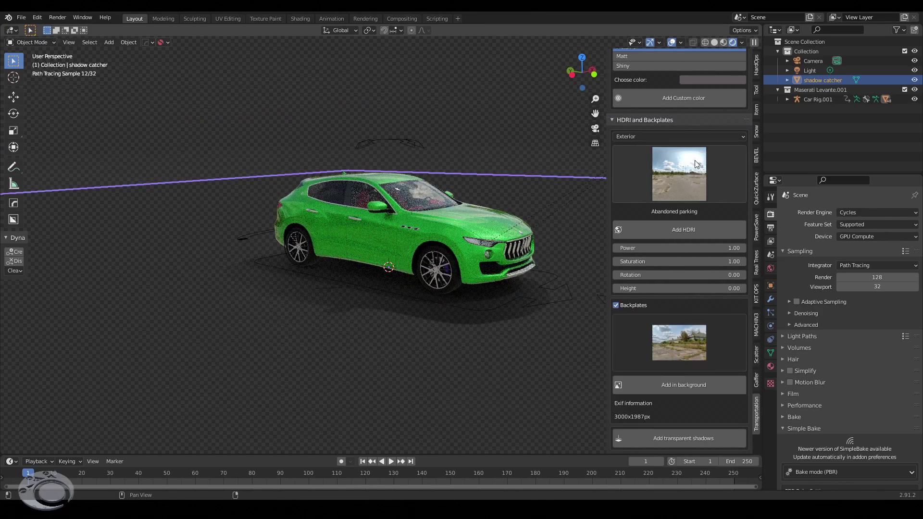
left_click(682, 330)
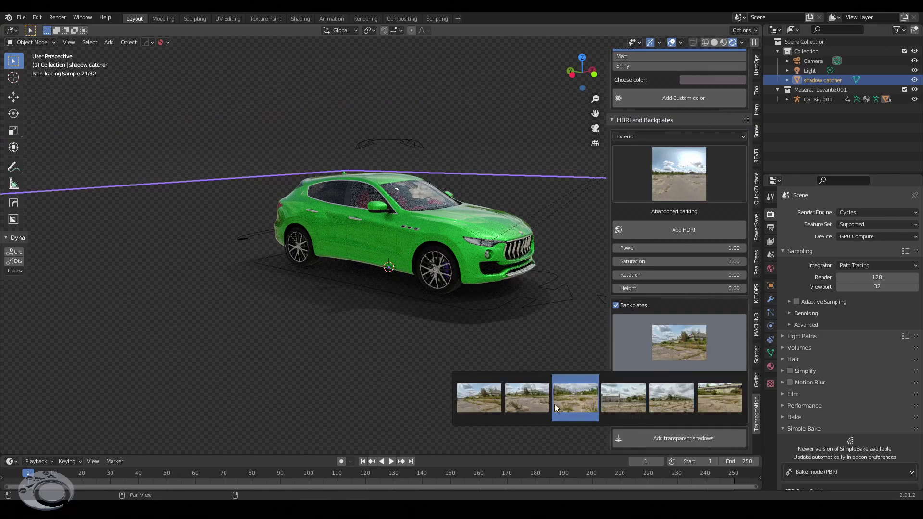
Replace the background with a different abandoned-site backplate photo
left_click(613, 403)
left_click(676, 388)
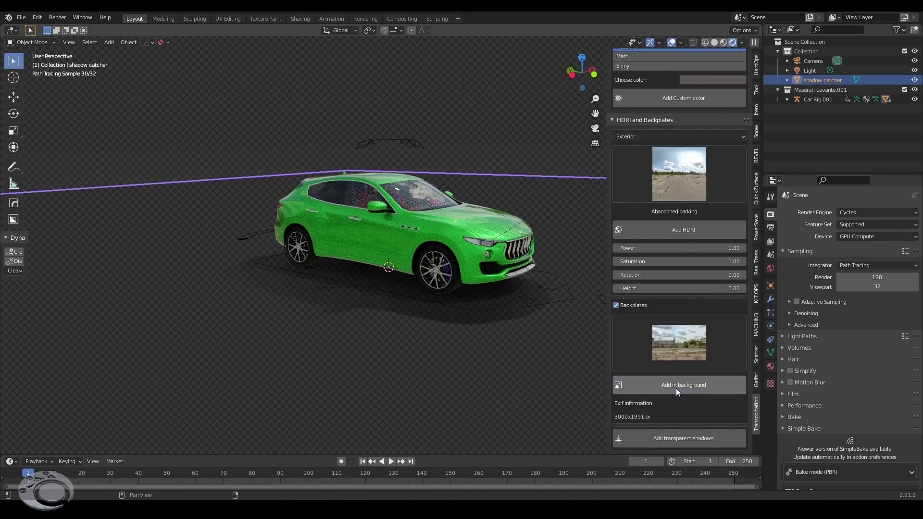
mouse_move(519, 298)
middle_mouse_down()
mouse_move(465, 275)
mouse_move(200, 298)
mouse_move(267, 305)
middle_mouse_up()
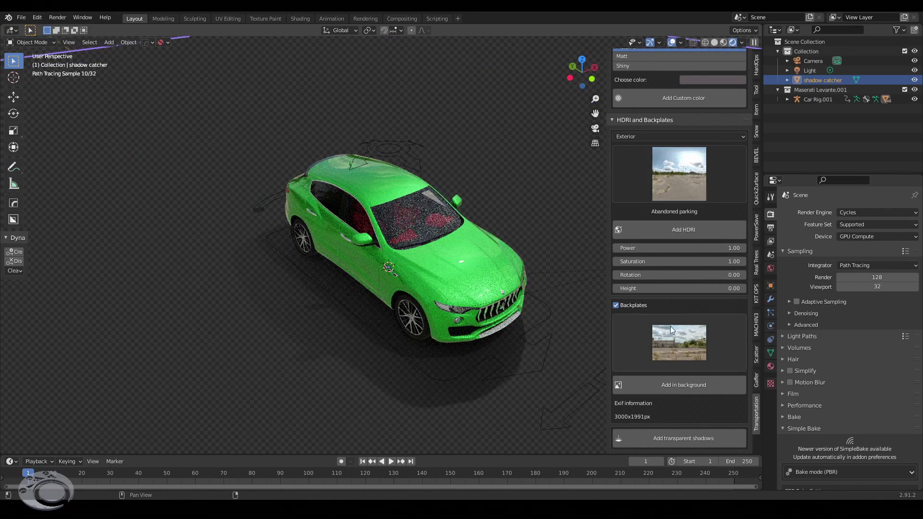
middle_click_drag(516, 310, 521, 288)
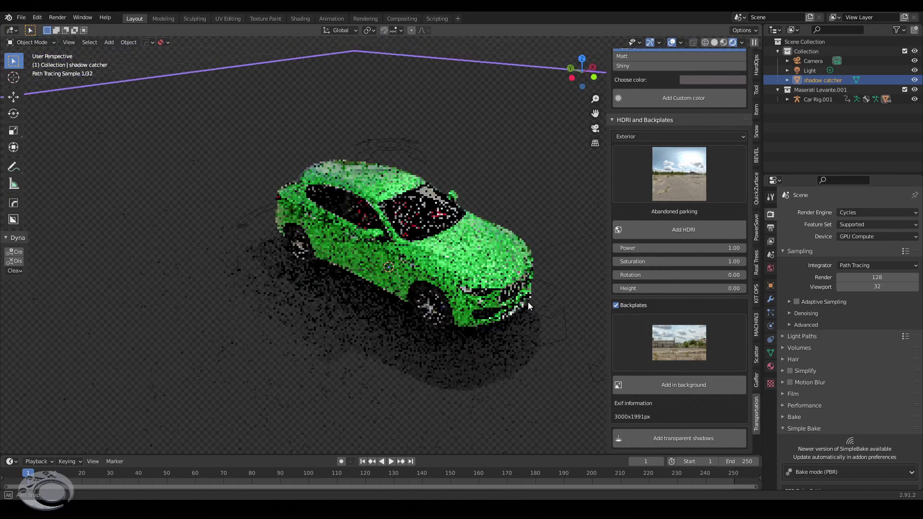
Zoom and orbit around the green Maserati to inspect the live Cycles render
scroll(707, 350, "up", 5)
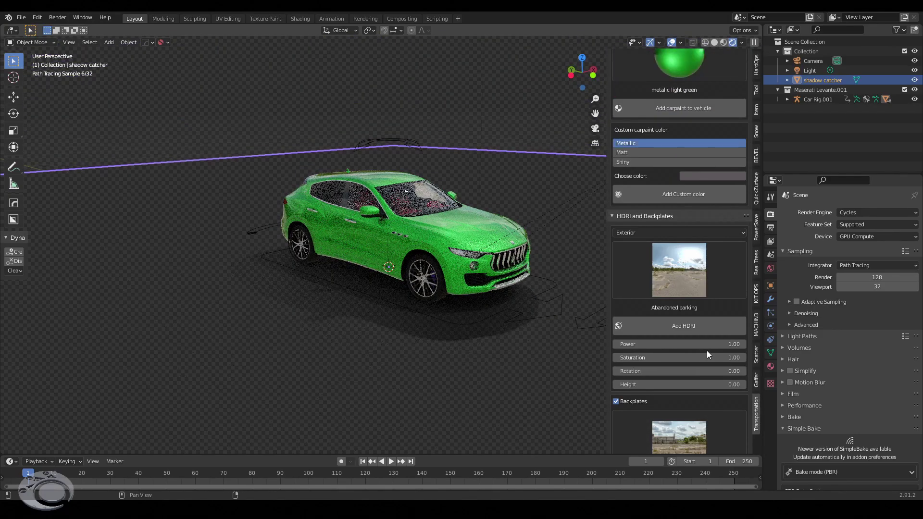
scroll(708, 350, "down", 5)
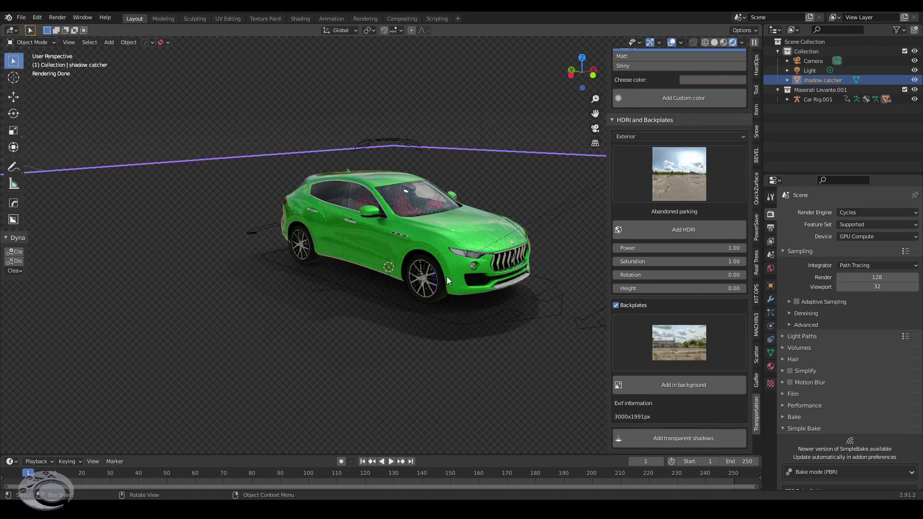
scroll(491, 265, "up", 3)
scroll(504, 273, "up", 3)
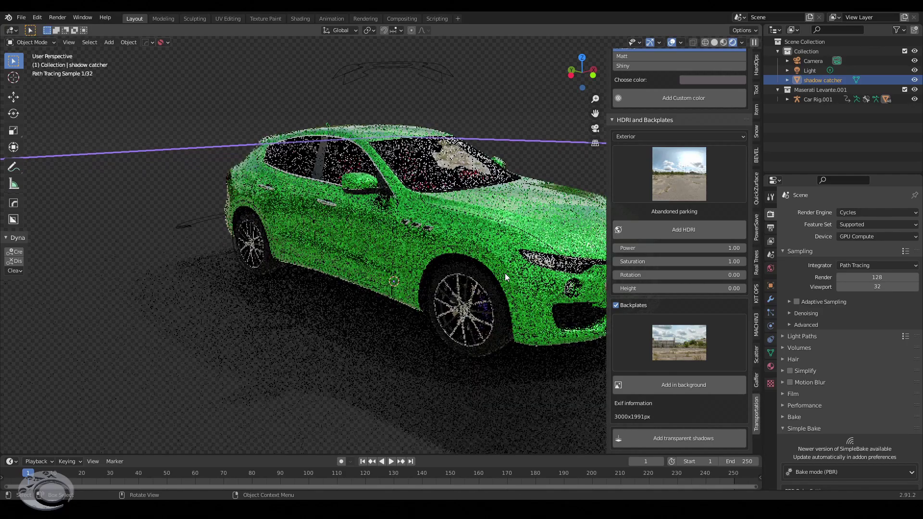
middle_click_drag(488, 275, 392, 279)
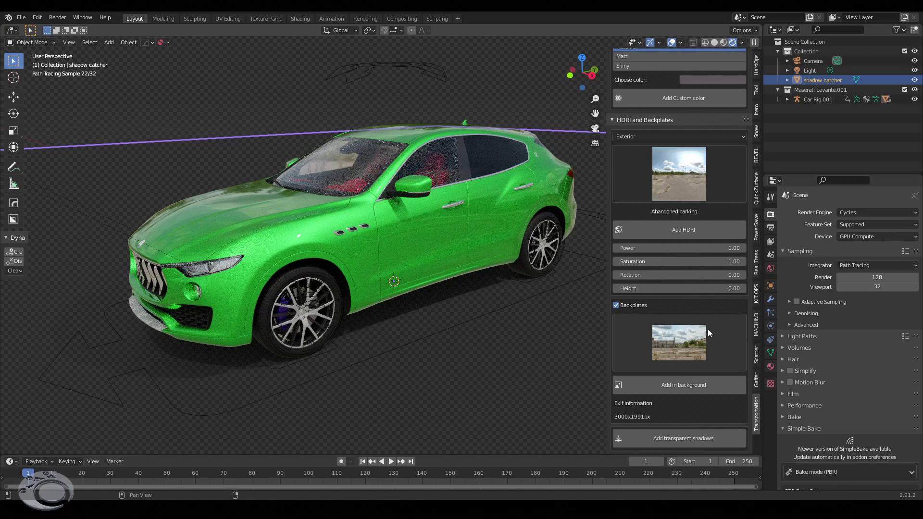
scroll(708, 334, "up", 5)
scroll(703, 338, "up", 8)
scroll(704, 339, "up", 4)
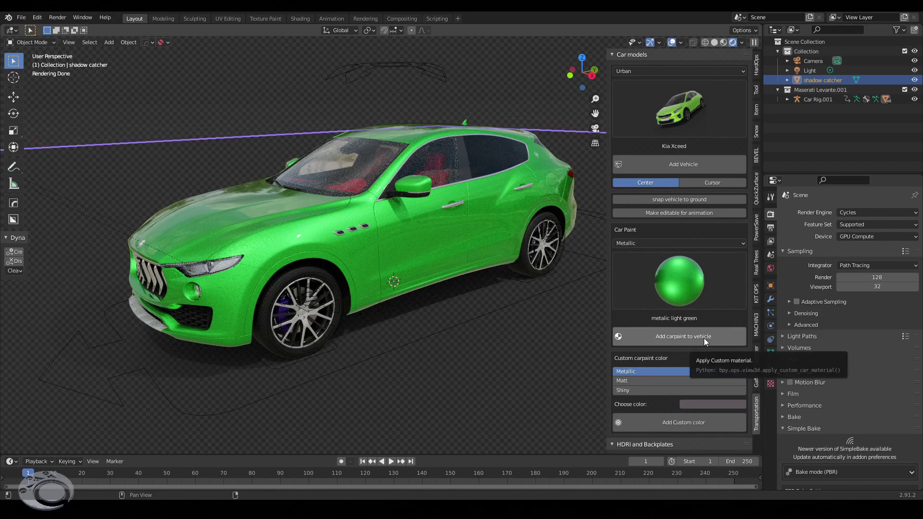
scroll(709, 271, "down", 5)
scroll(709, 273, "down", 4)
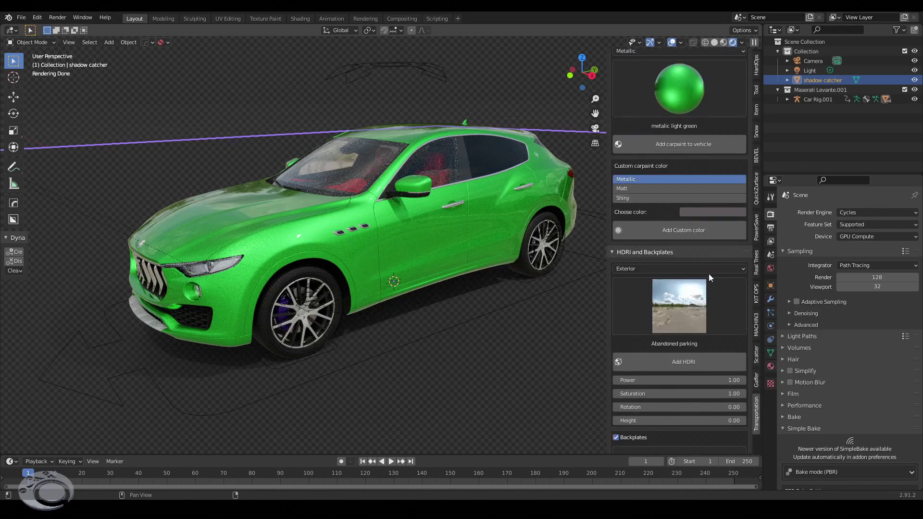
scroll(709, 273, "down", 2)
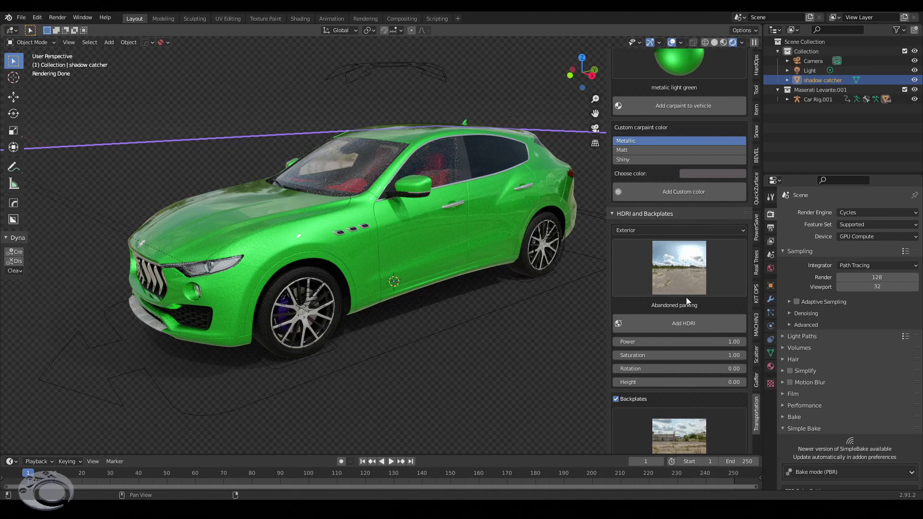
scroll(647, 358, "up", 6)
scroll(647, 361, "up", 4)
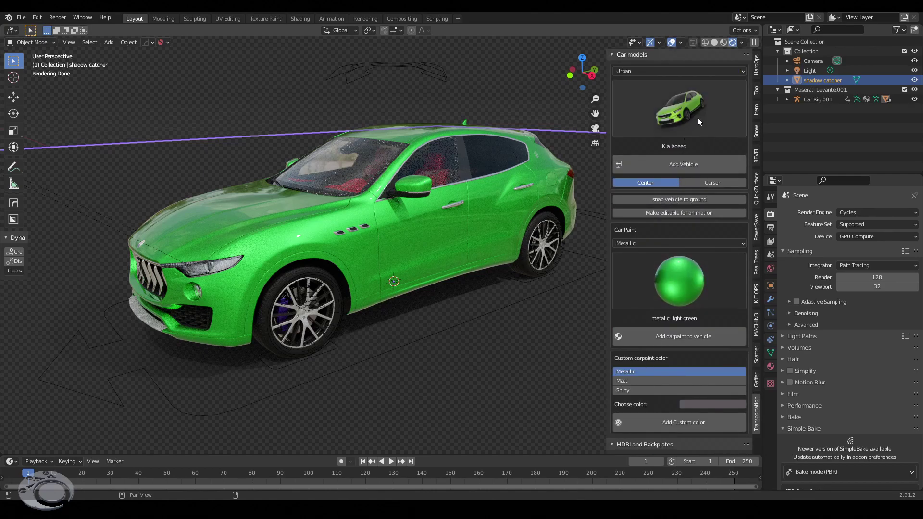
Add the orange Peugeot 208 from the Urban car models
left_click(702, 71)
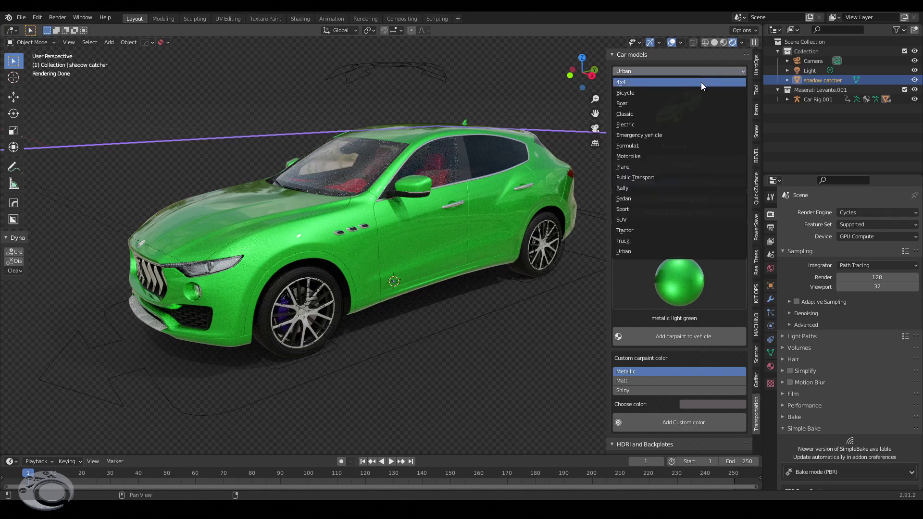
left_click(697, 70)
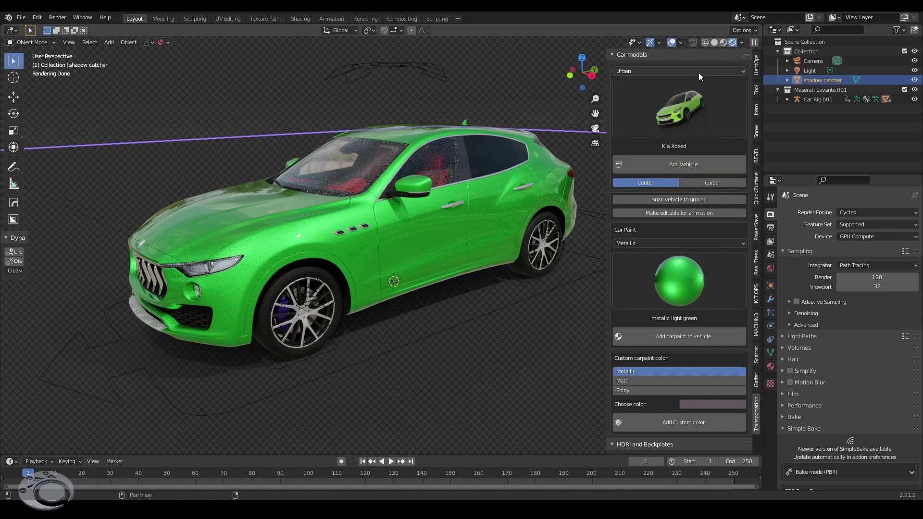
left_click(682, 106)
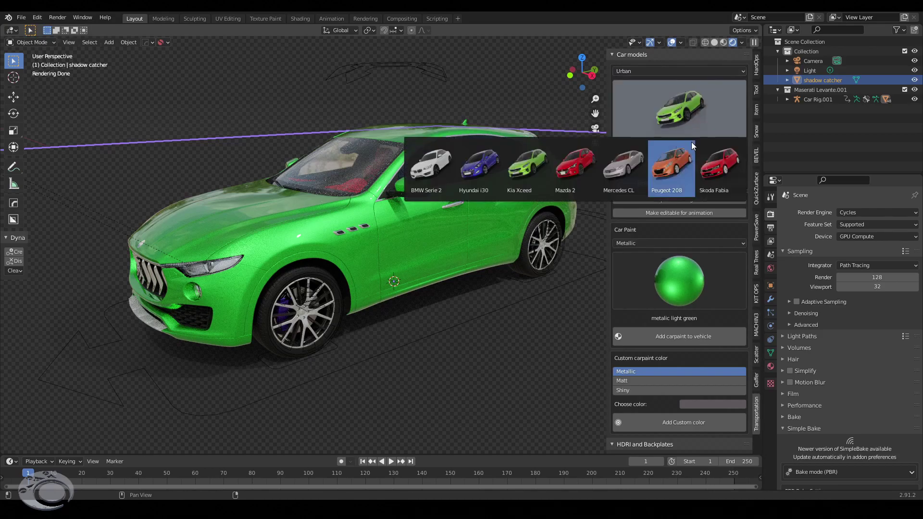
left_click(679, 166)
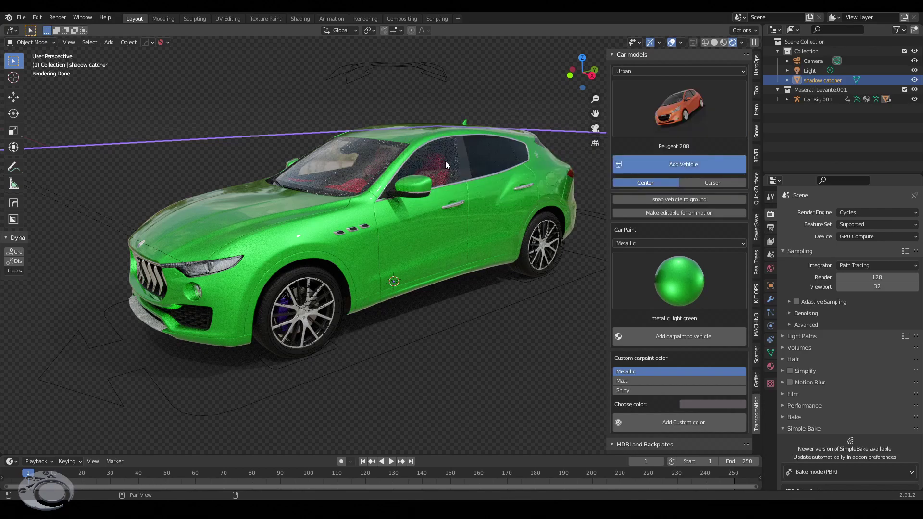
scroll(485, 178, "down", 5)
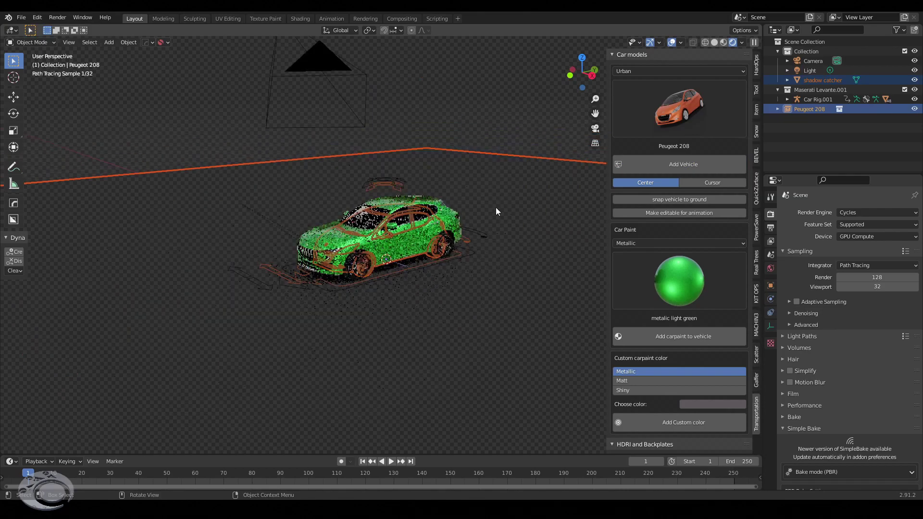
middle_click_drag(495, 207, 469, 215)
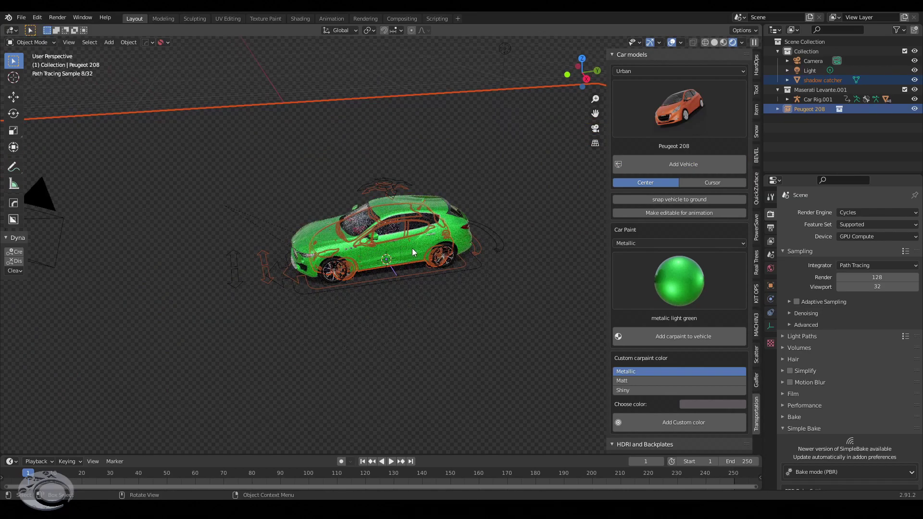
Move the Peugeot 208 beside the green car, then deselect it
key("g")
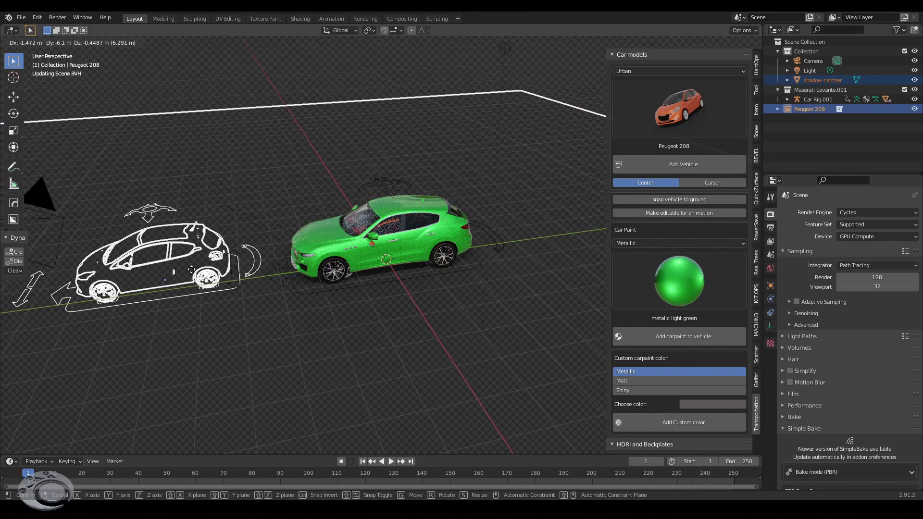
left_click(182, 275)
mouse_move(187, 274)
middle_mouse_down()
mouse_move(394, 268)
mouse_move(342, 306)
mouse_move(393, 302)
mouse_move(470, 328)
mouse_move(344, 301)
mouse_move(405, 294)
middle_mouse_up()
scroll(400, 268, "up", 5)
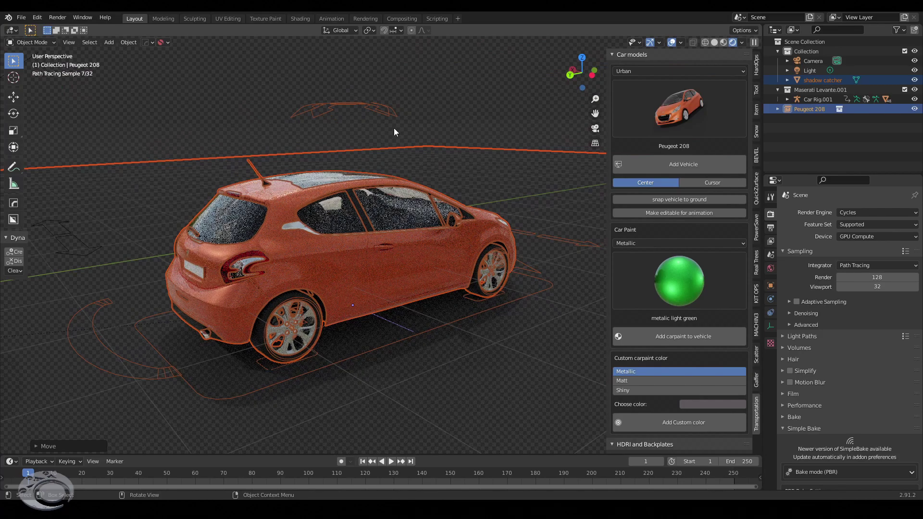
left_click(413, 88)
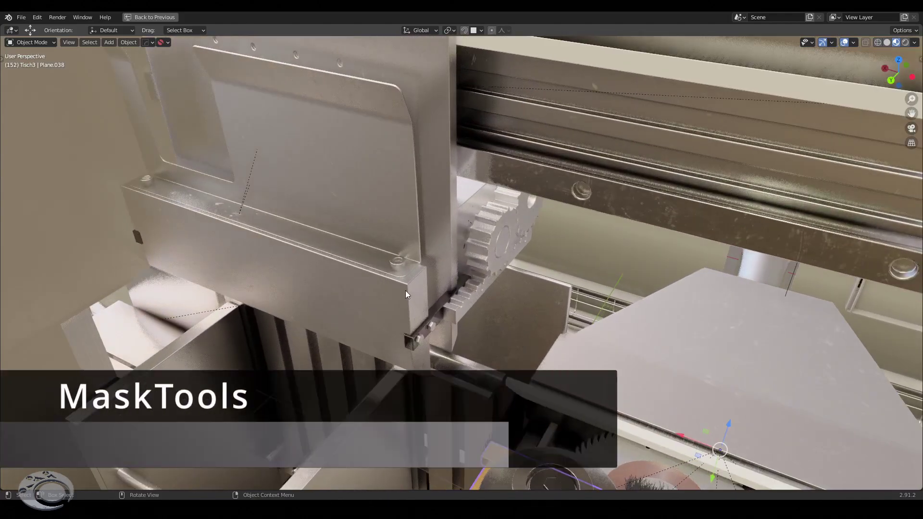
Select the metal plate beside the gear rack and switch to the Shading workspace
left_click(405, 291)
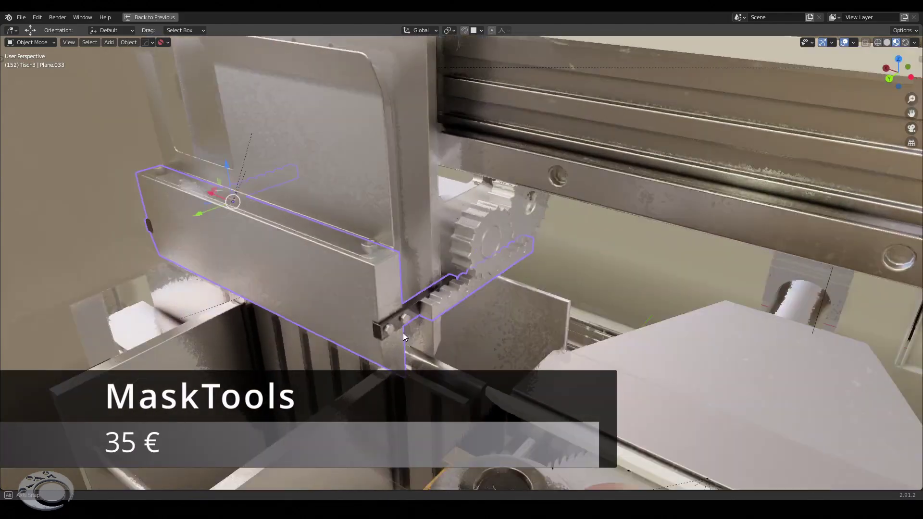
middle_click_drag(411, 324, 516, 358)
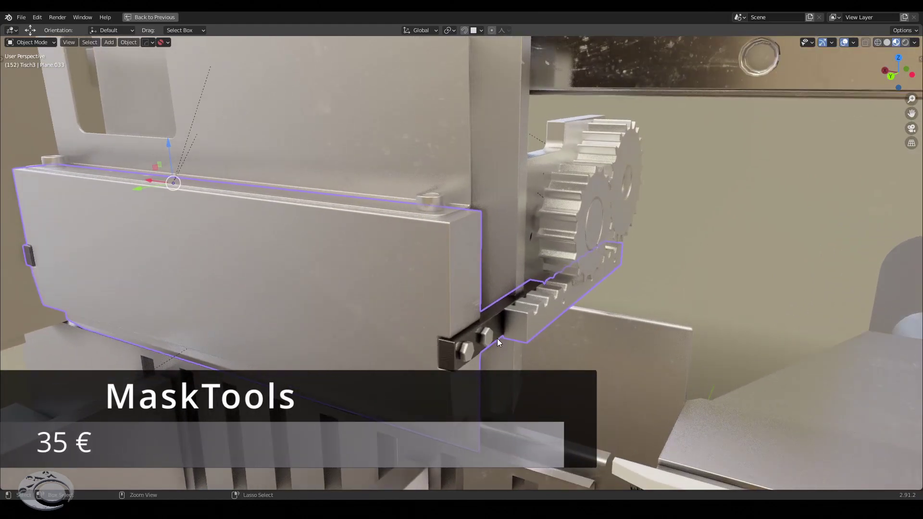
key("ctrl+space")
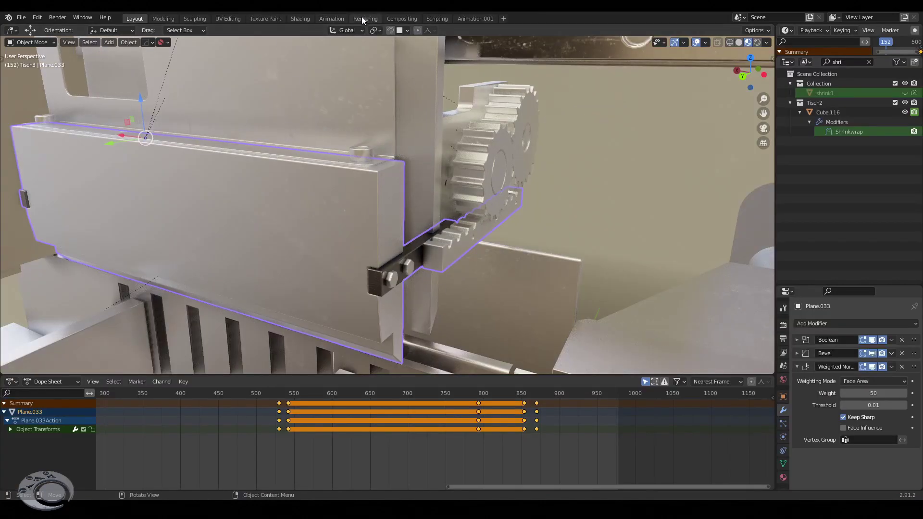
left_click(299, 18)
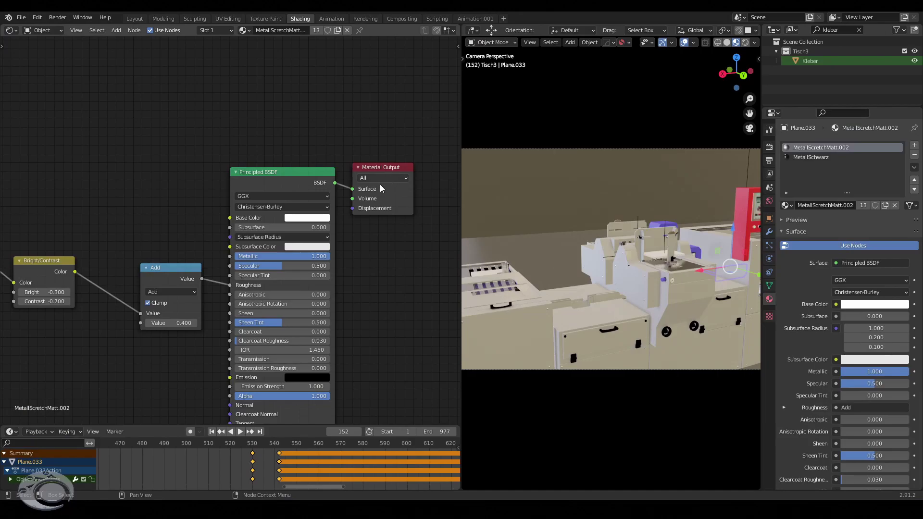
key("KP_Decimal")
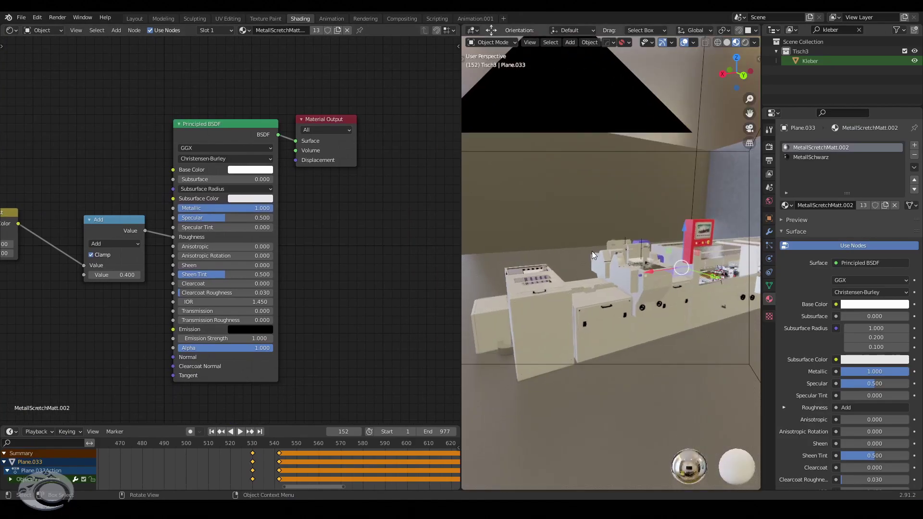
mouse_move(623, 246)
middle_mouse_down()
mouse_move(532, 252)
mouse_move(600, 244)
mouse_move(642, 258)
mouse_move(607, 261)
middle_mouse_up()
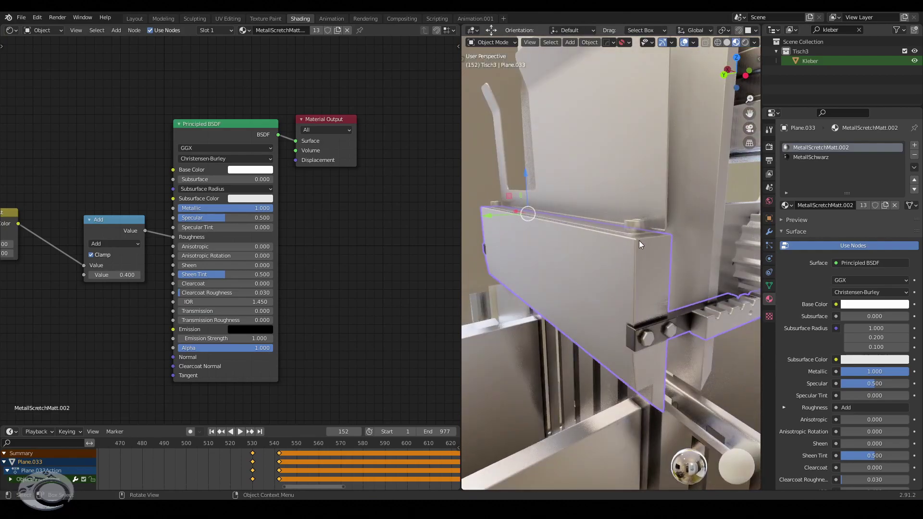
scroll(253, 264, "down", 2)
Widen the node editor and center the plate's material nodes
middle_click_drag(262, 260, 323, 260)
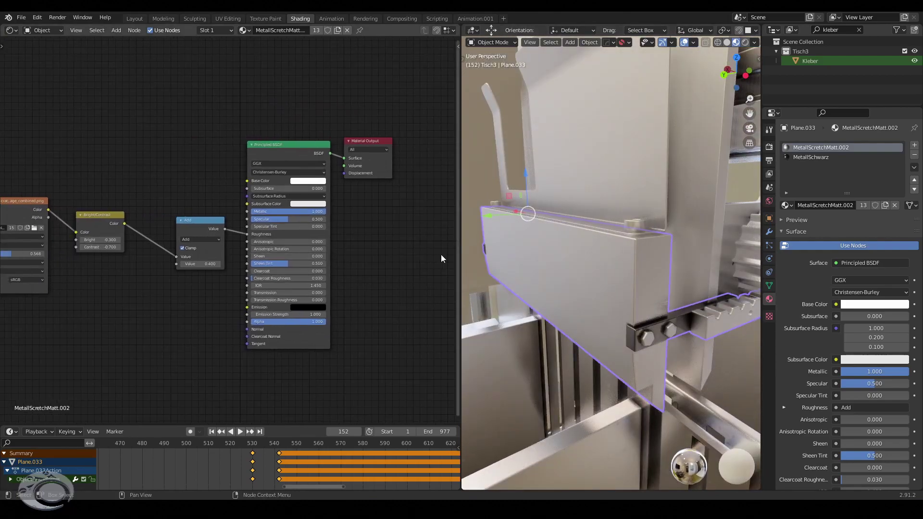
left_click_drag(762, 77, 850, 78)
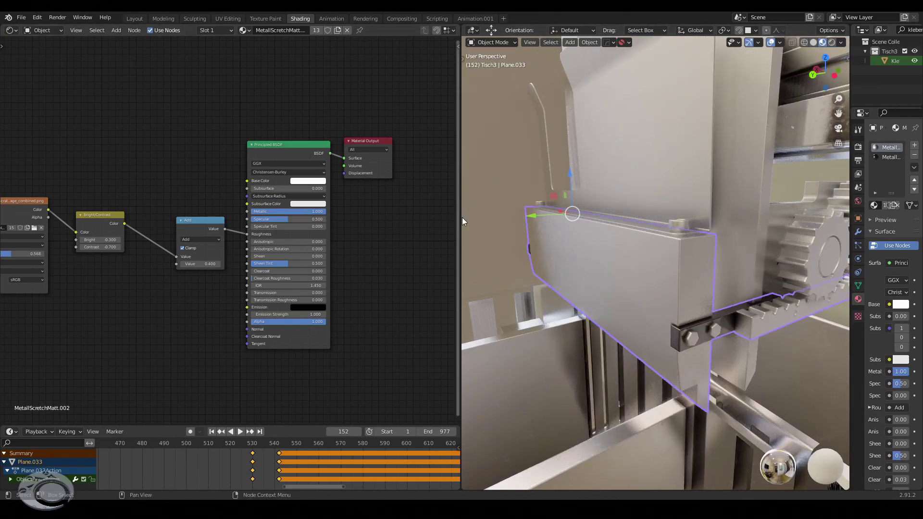
left_click_drag(459, 219, 512, 223)
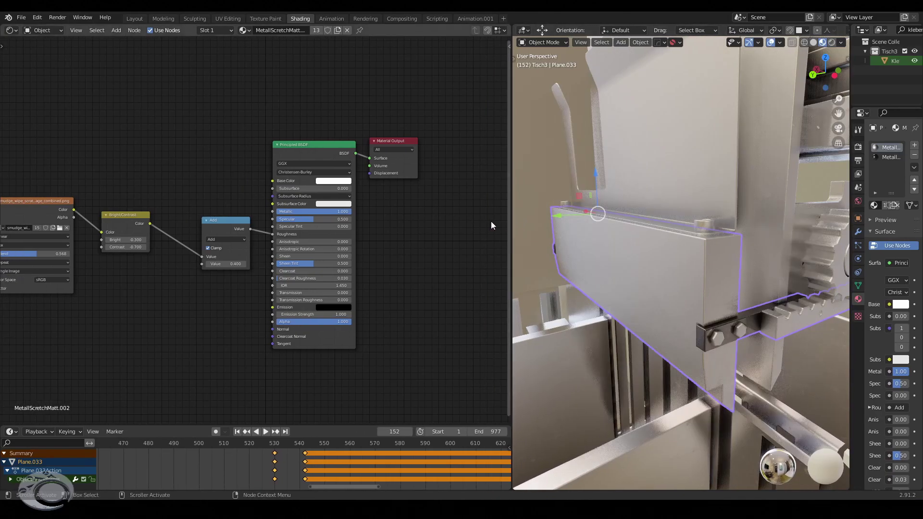
scroll(462, 210, "down", 2)
scroll(445, 226, "down", 3)
mouse_move(120, 266)
middle_mouse_down()
mouse_move(249, 308)
mouse_move(211, 289)
middle_mouse_up()
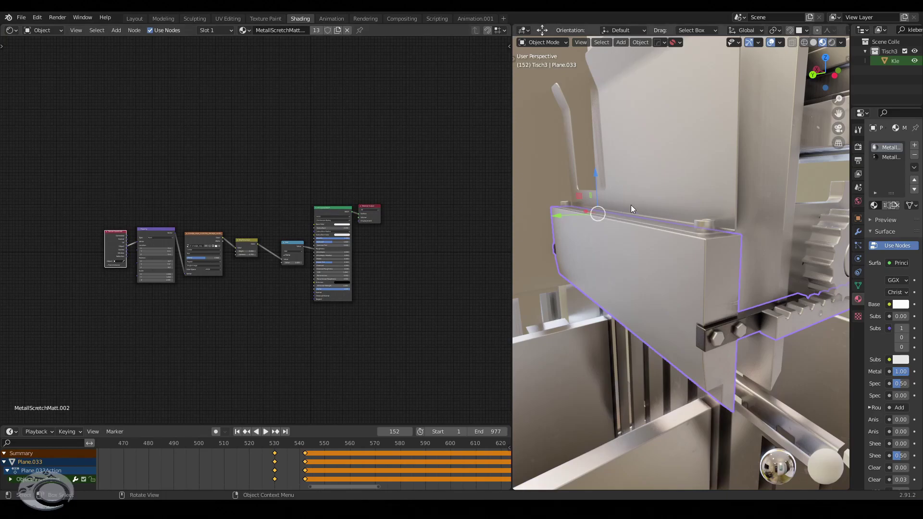
Isolate the plate in local view and set the render engine to Cycles
key("KP_Divide")
scroll(713, 277, "up", 1)
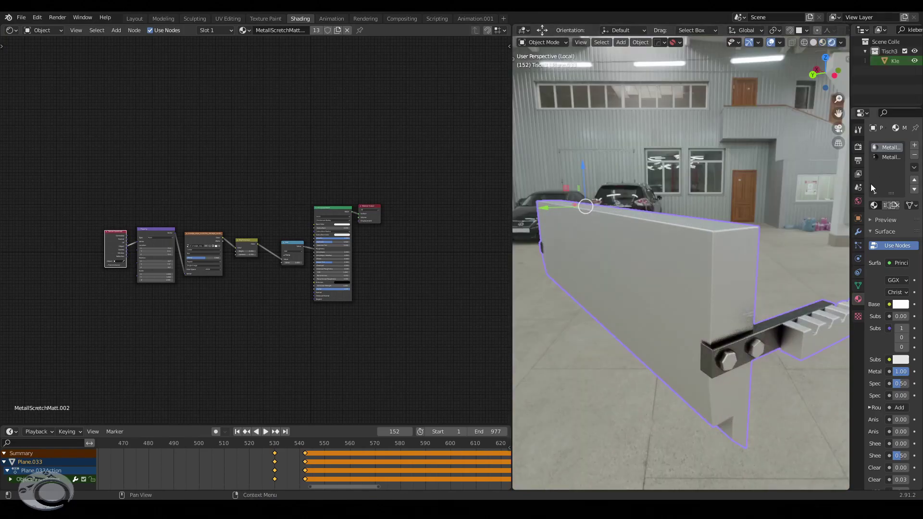
left_click(858, 148)
left_click(895, 143)
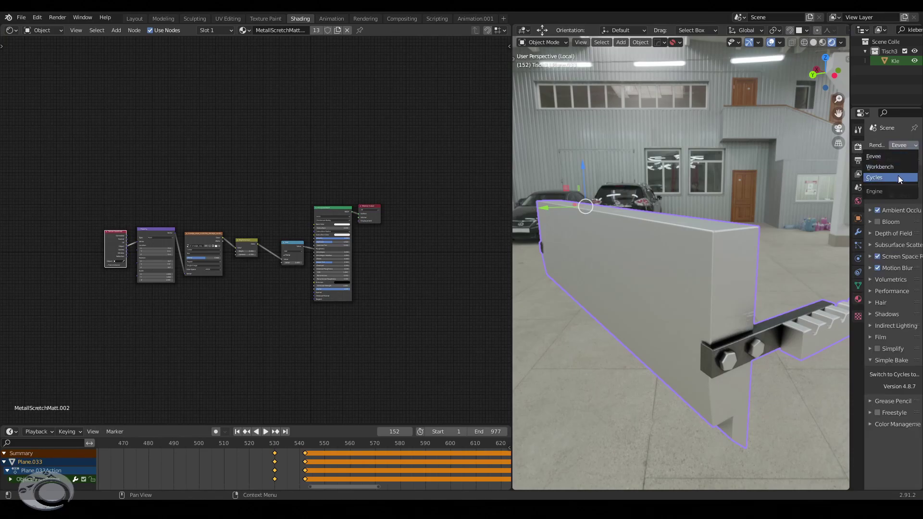
left_click(898, 178)
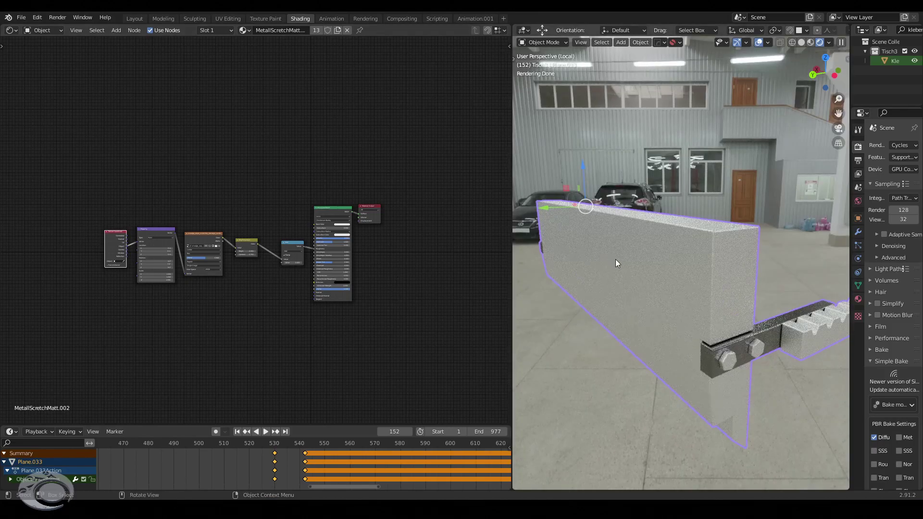
Delete the texture nodes feeding the Principled BSDF, then show the node sidebar
middle_click_drag(615, 258, 623, 256)
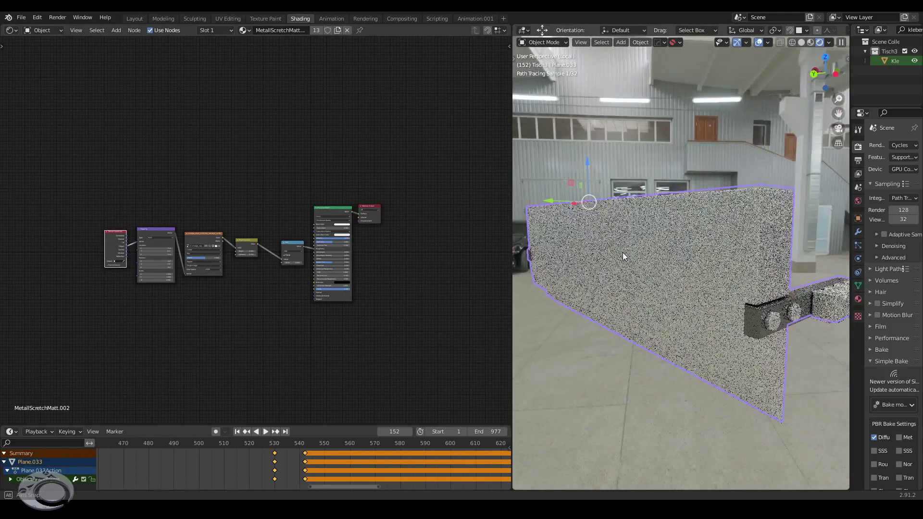
middle_click_drag(262, 233, 236, 241)
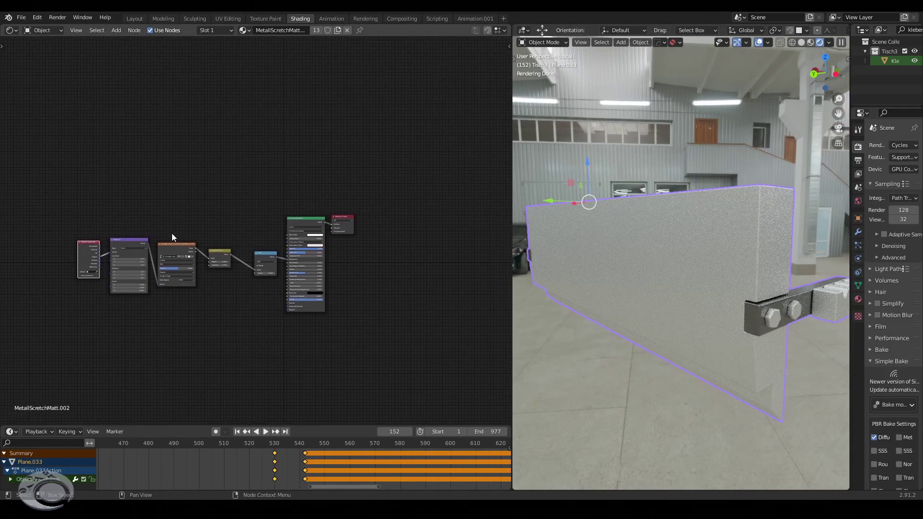
scroll(174, 235, "up", 2)
left_click_drag(45, 167, 337, 357)
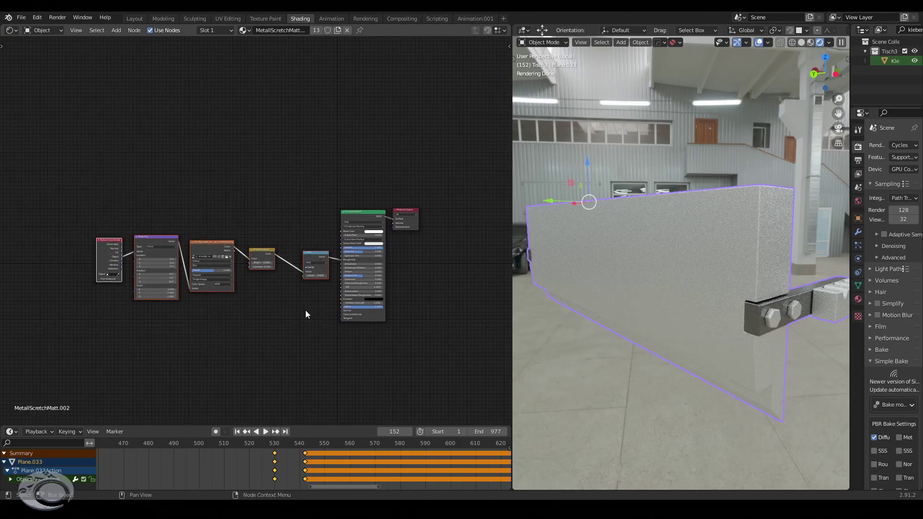
key("Delete")
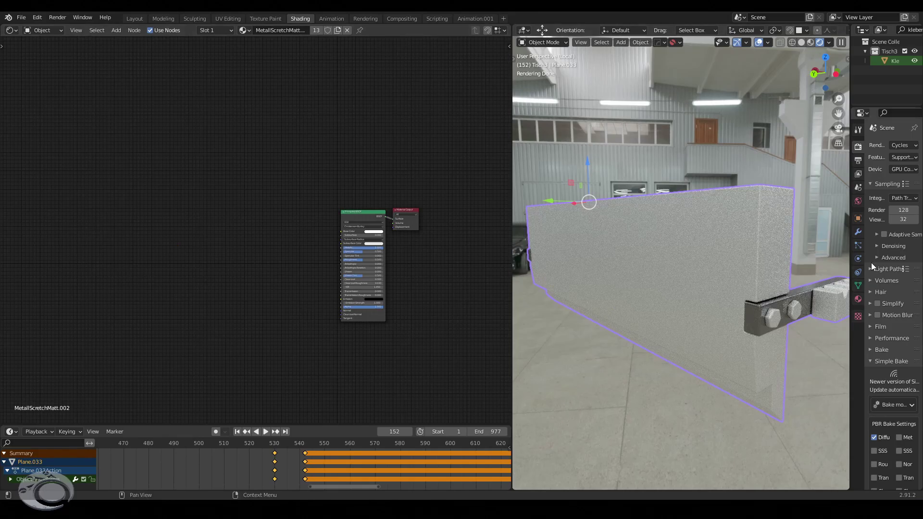
mouse_move(846, 231)
middle_mouse_down()
mouse_move(726, 260)
mouse_move(753, 230)
mouse_move(691, 285)
mouse_move(552, 276)
middle_mouse_up()
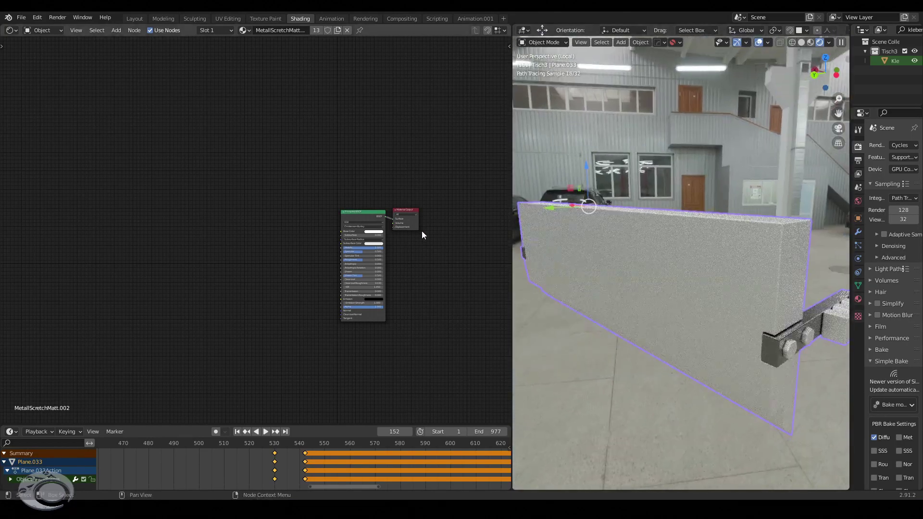
key("n")
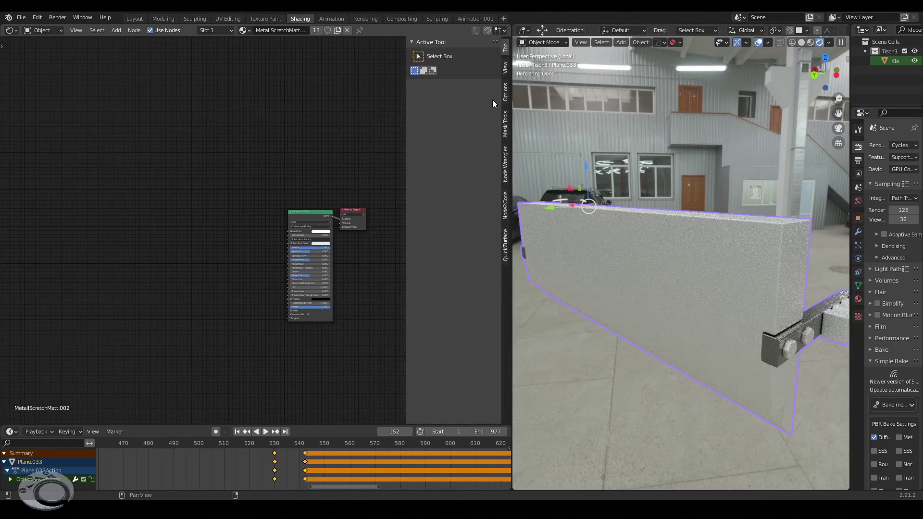
Insert the grunge cube preset as a Z Grunge Mask node from Mask Tools
left_click(506, 124)
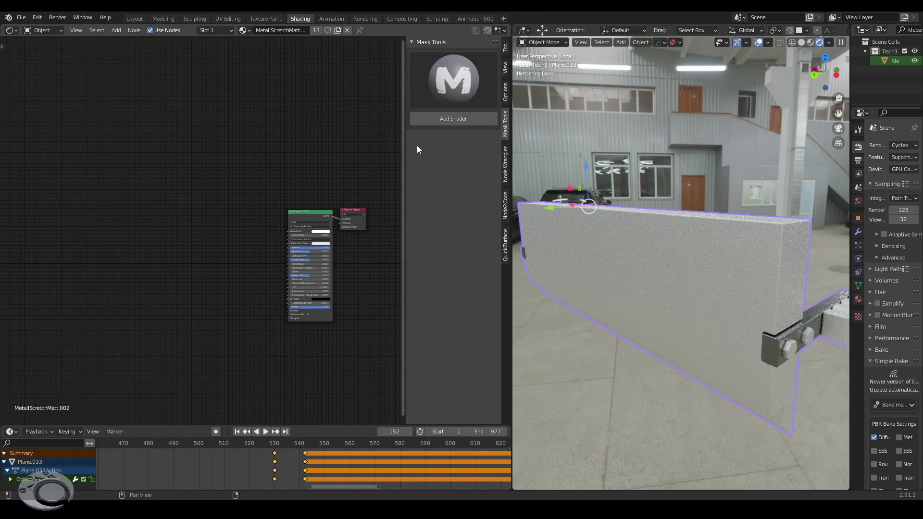
mouse_move(266, 177)
middle_mouse_down()
mouse_move(234, 163)
mouse_move(247, 148)
mouse_move(255, 155)
middle_mouse_up()
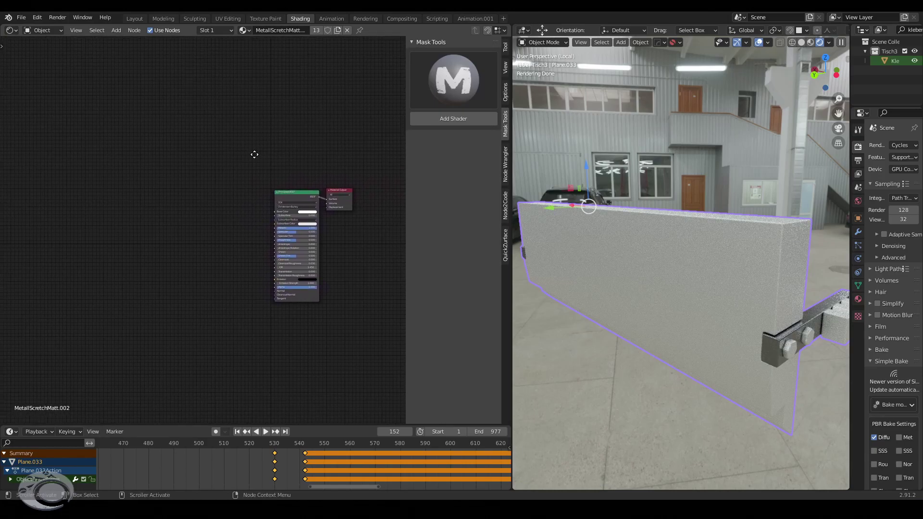
left_click_drag(405, 102, 376, 102)
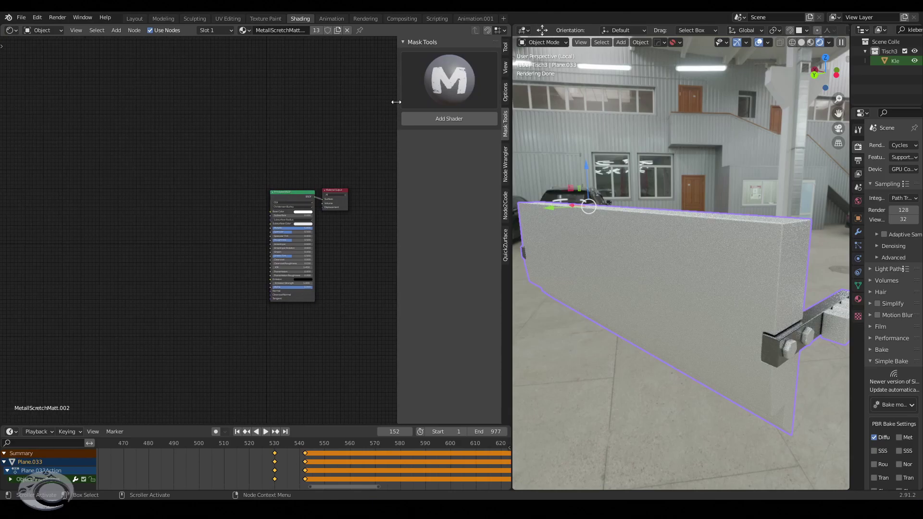
left_click(434, 84)
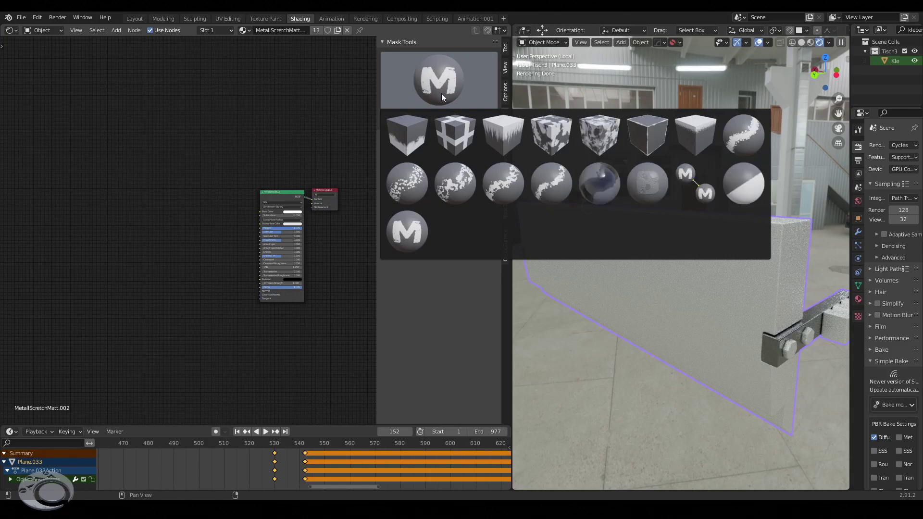
left_click(413, 142)
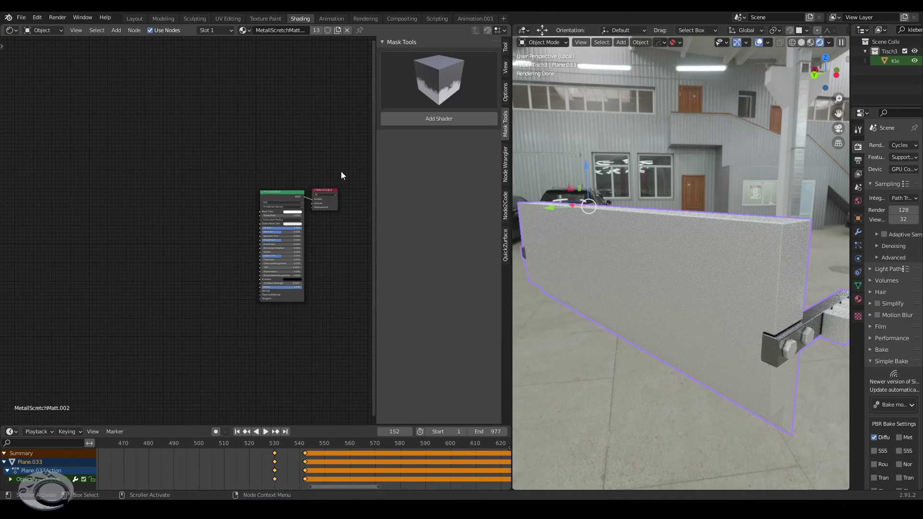
left_click(457, 117)
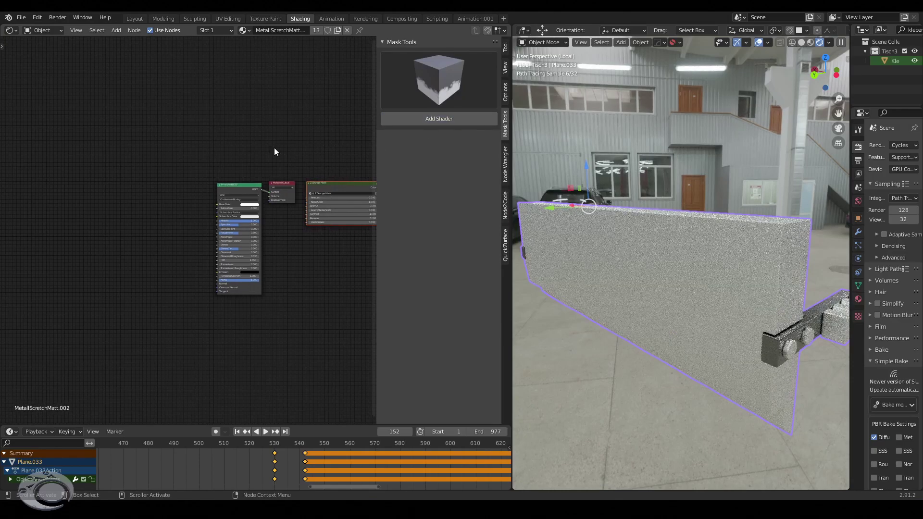
Move the Z Grunge Mask node to the far left of the node tree
left_click_drag(317, 180, 132, 183)
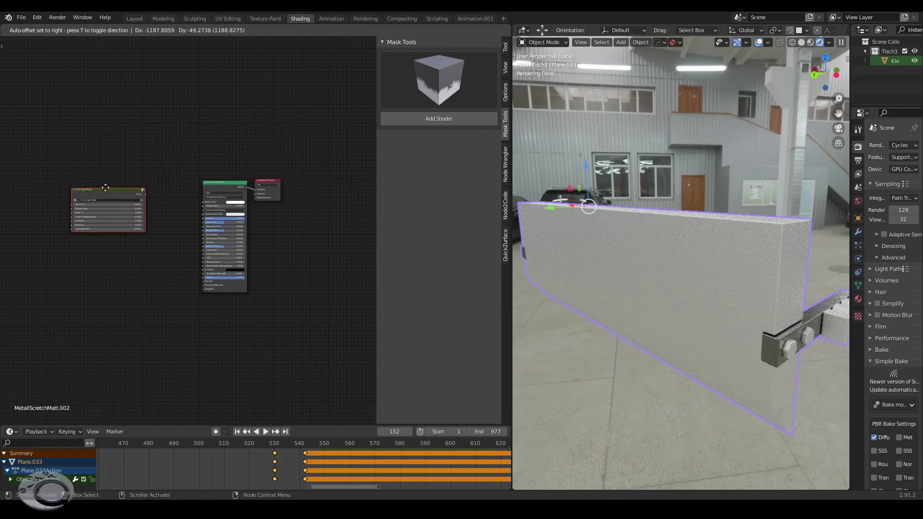
left_click(129, 185)
scroll(129, 185, "up", 2)
middle_click_drag(121, 165, 171, 167)
scroll(171, 167, "up", 1)
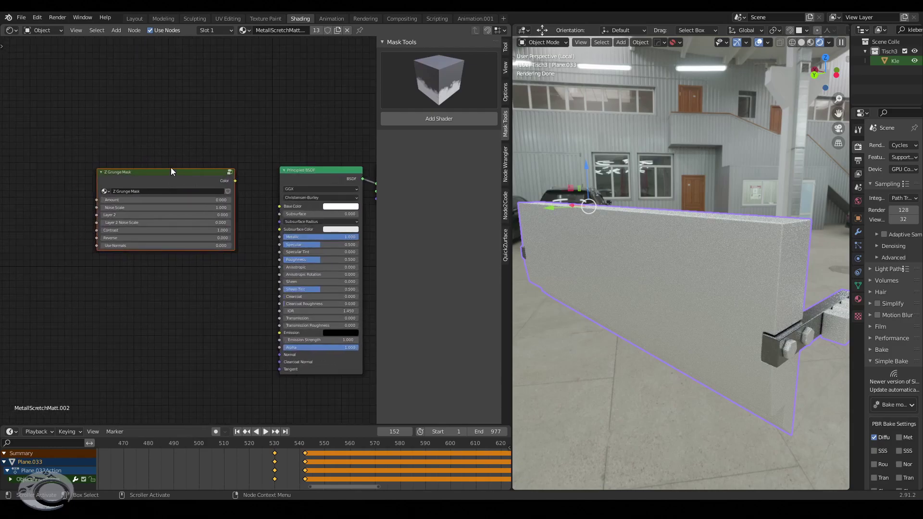
scroll(183, 178, "up", 1)
scroll(183, 177, "up", 1)
scroll(217, 183, "down", 1)
scroll(257, 189, "up", 1)
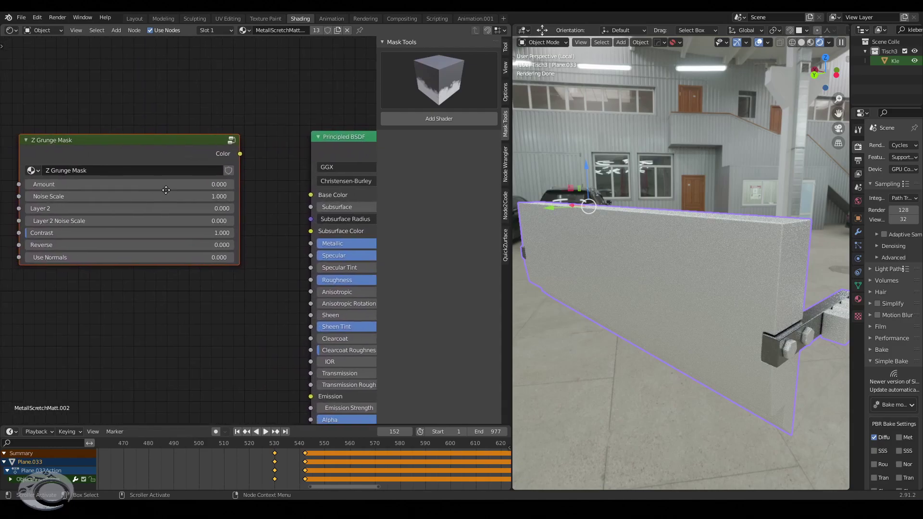
Preview the grunge mask colour on the plate and orbit to inspect it
left_click(144, 154, "ctrl+shift")
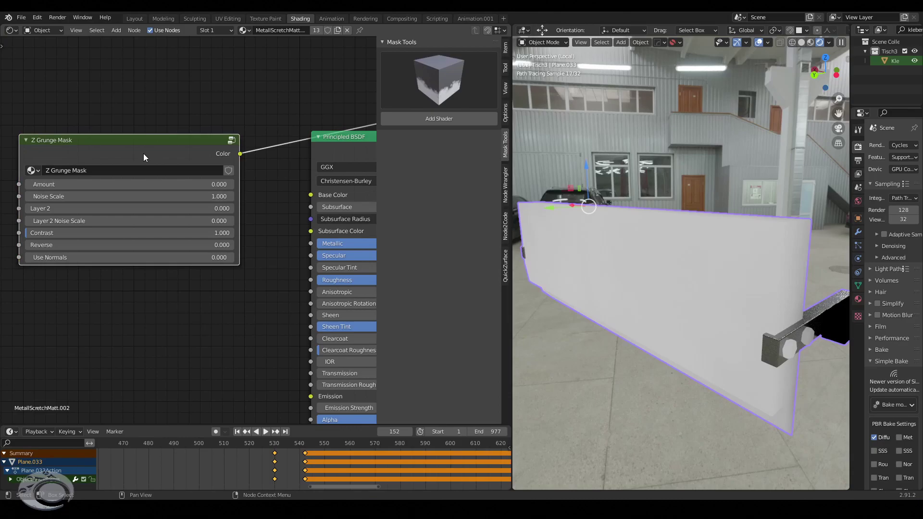
mouse_move(586, 285)
middle_mouse_down()
mouse_move(679, 287)
mouse_move(734, 307)
mouse_move(607, 279)
mouse_move(650, 276)
middle_mouse_up()
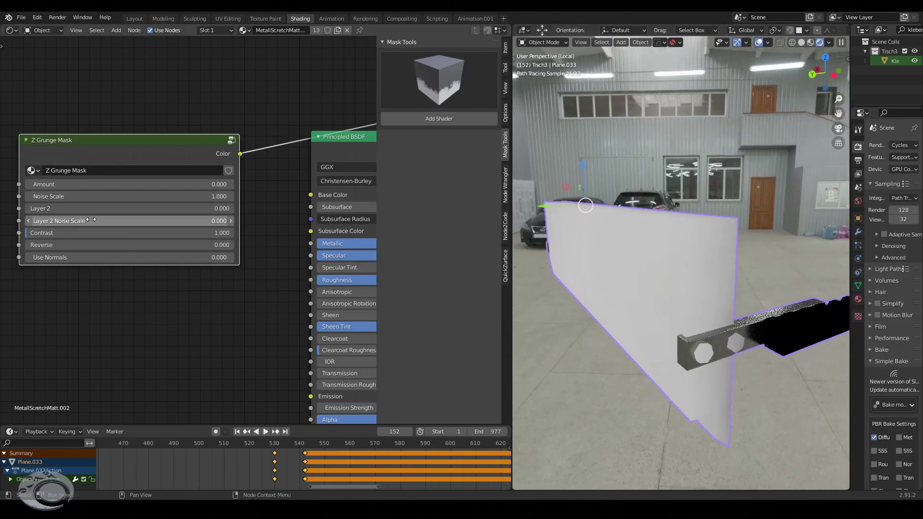
mouse_move(94, 220)
middle_mouse_down()
mouse_move(199, 222)
mouse_move(151, 227)
middle_mouse_up()
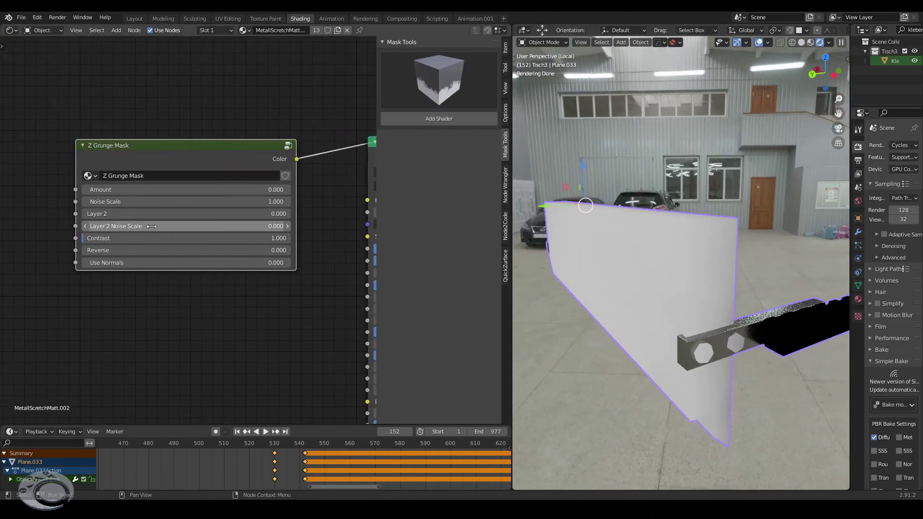
middle_click_drag(735, 317, 748, 319)
scroll(716, 292, "down", 2)
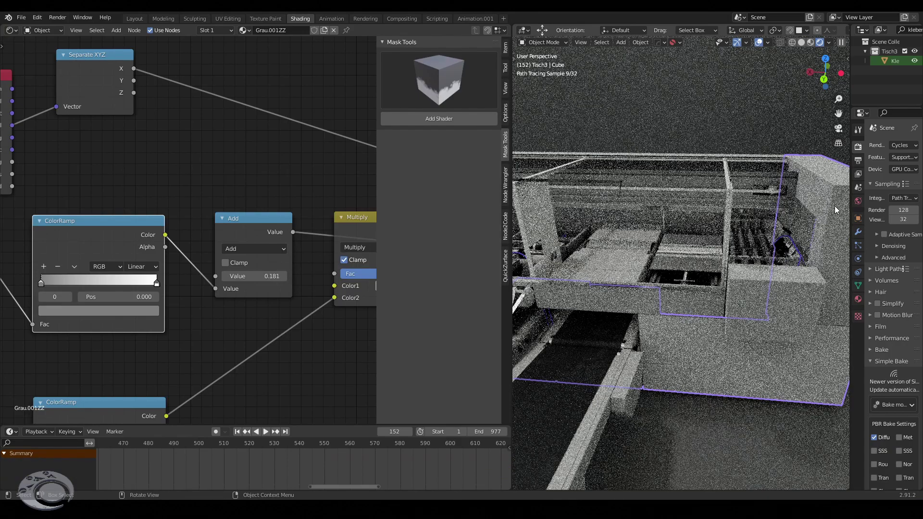
Isolate the wall object in local view, facing the frame part head-on
scroll(827, 222, "down", 5)
middle_click_drag(817, 231, 698, 287)
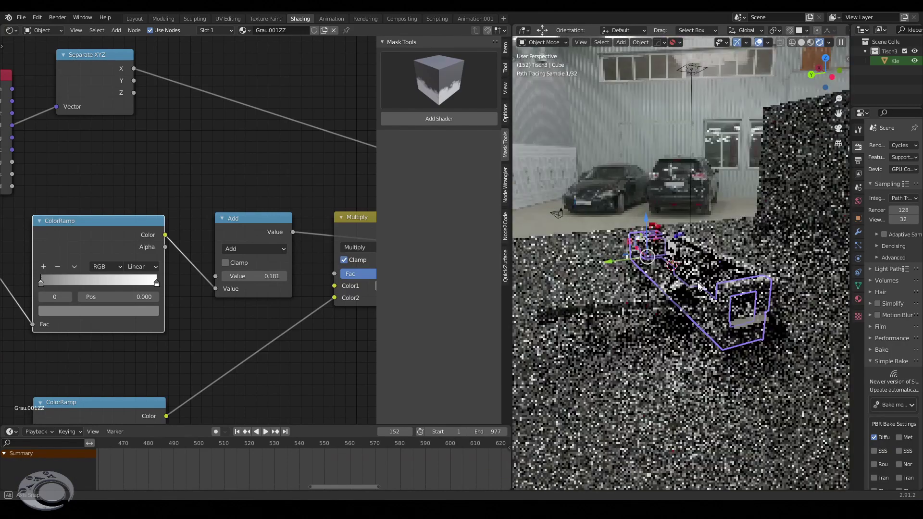
scroll(698, 287, "up", 2)
scroll(721, 287, "up", 2)
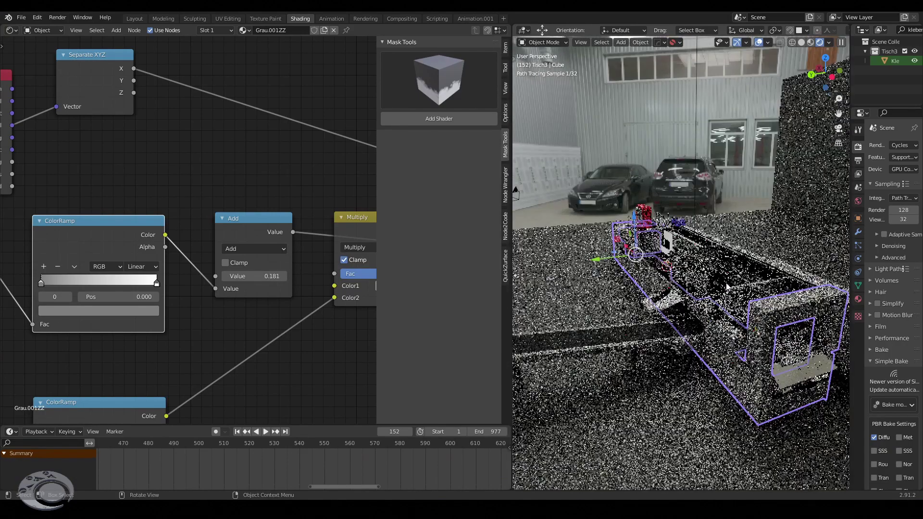
key("KP_Divide")
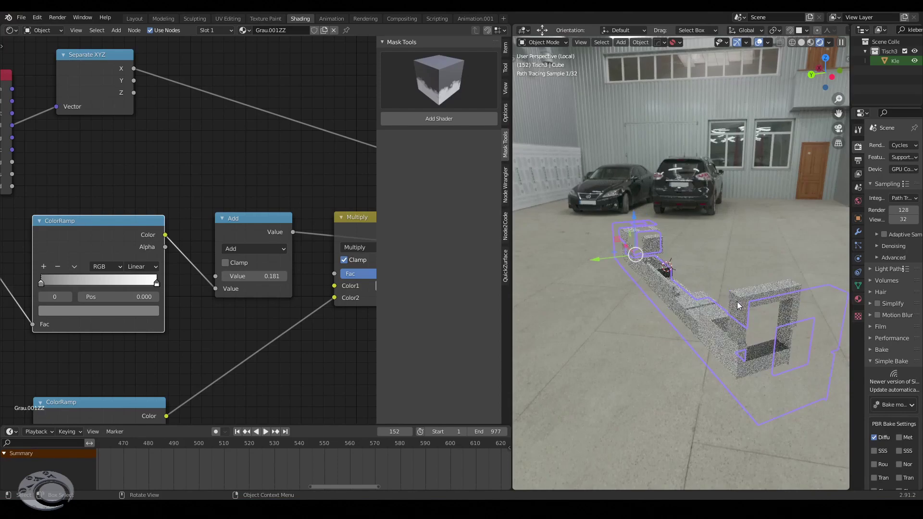
middle_click_drag(757, 323, 738, 313)
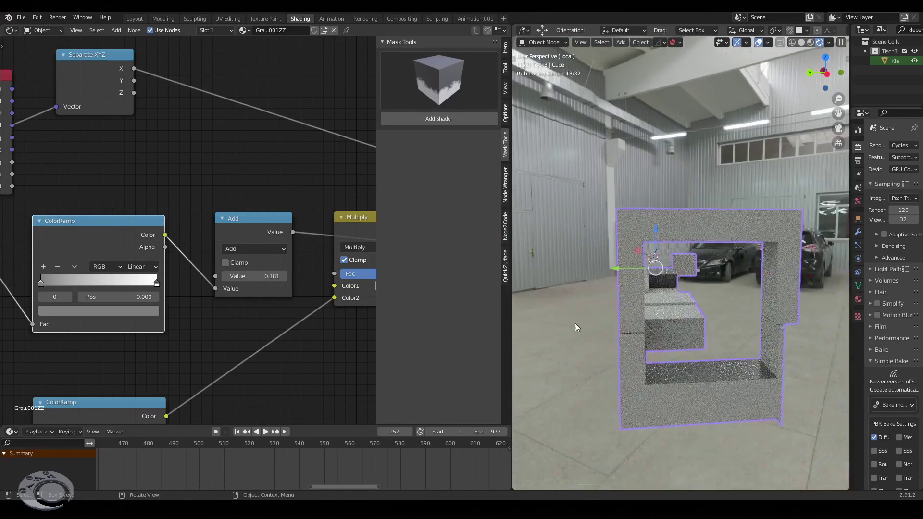
scroll(290, 275, "down", 2)
scroll(275, 274, "down", 2)
scroll(260, 275, "down", 2)
scroll(247, 276, "down", 1)
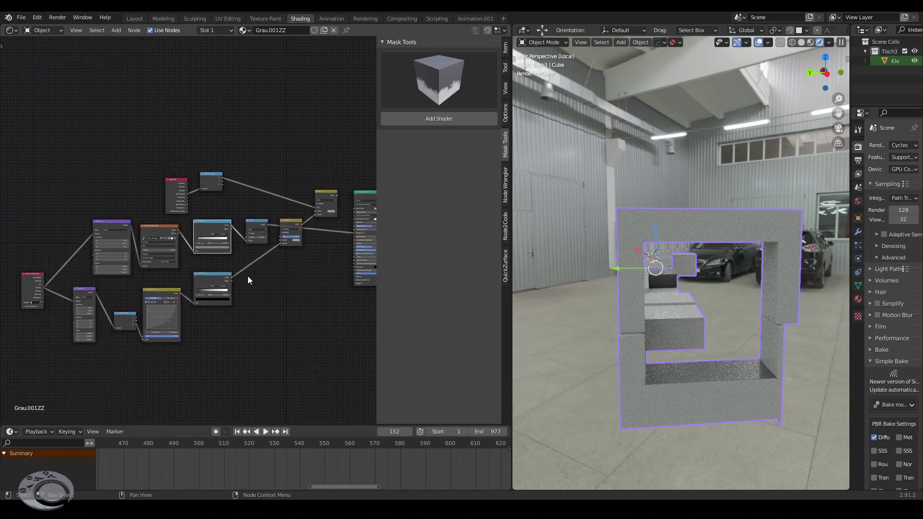
scroll(247, 276, "down", 2)
Delete the material's texture nodes and add a mask node left of the Principled BSDF
left_click_drag(33, 167, 290, 316)
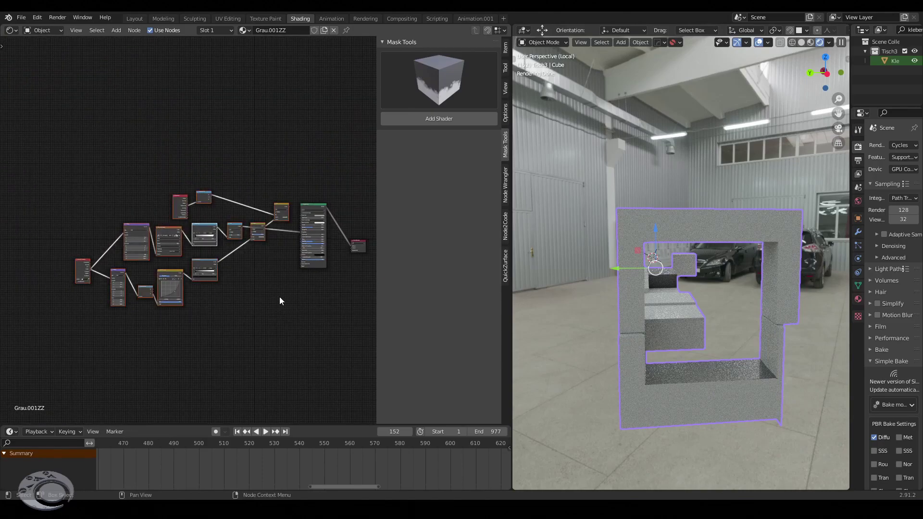
key("Delete")
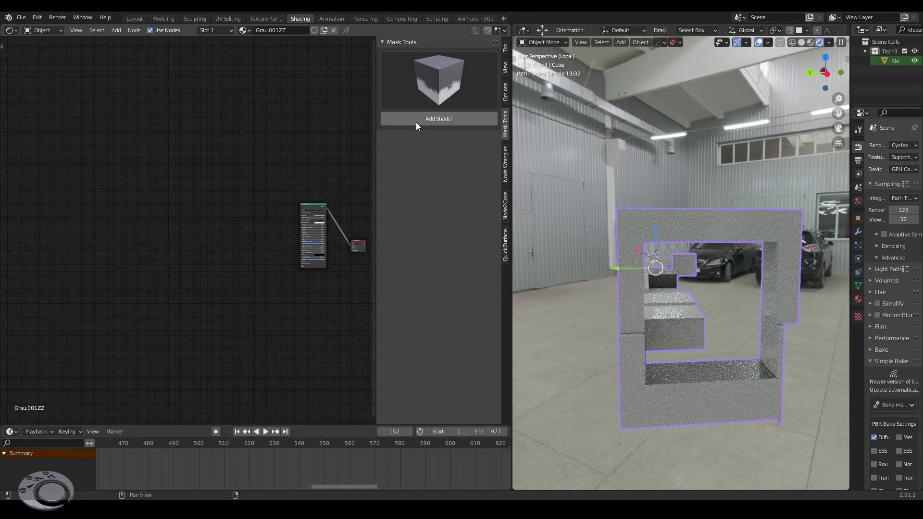
left_click(429, 119)
left_click_drag(339, 209, 268, 219)
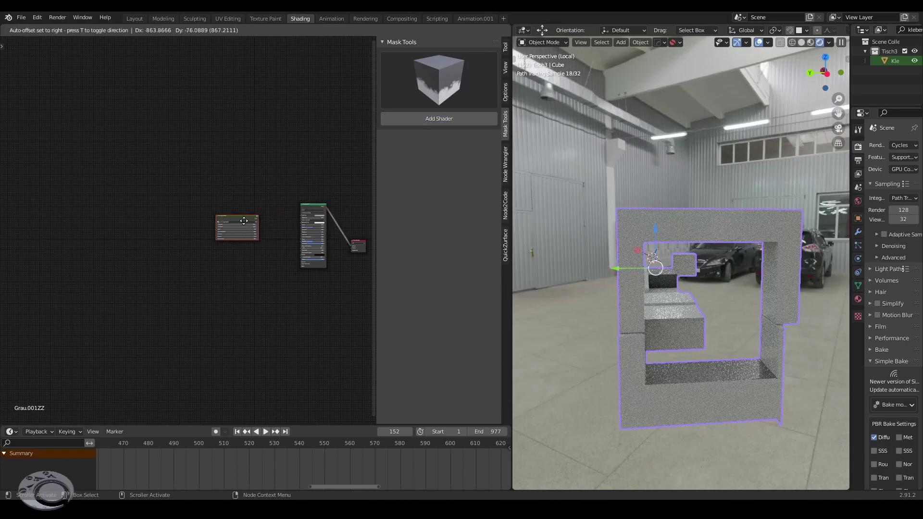
Inspect the mask on the walls, then delete the Z Grunge Mask node
mouse_move(683, 317)
middle_mouse_down()
mouse_move(716, 323)
mouse_move(730, 317)
mouse_move(592, 333)
mouse_move(572, 312)
mouse_move(690, 331)
mouse_move(644, 333)
middle_mouse_up()
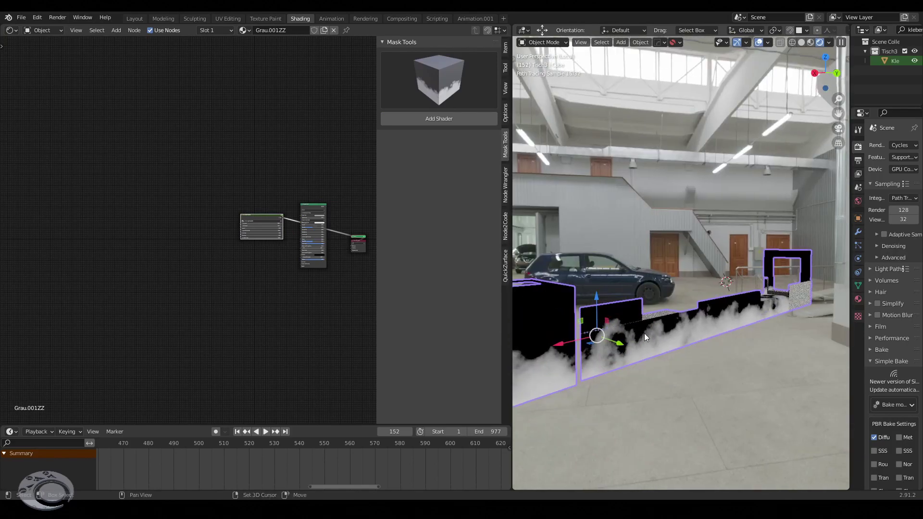
mouse_move(829, 295)
middle_mouse_down()
mouse_move(622, 355)
mouse_move(653, 312)
mouse_move(649, 341)
mouse_move(662, 340)
middle_mouse_up()
scroll(356, 282, "up", 2)
middle_click_drag(253, 179, 124, 181)
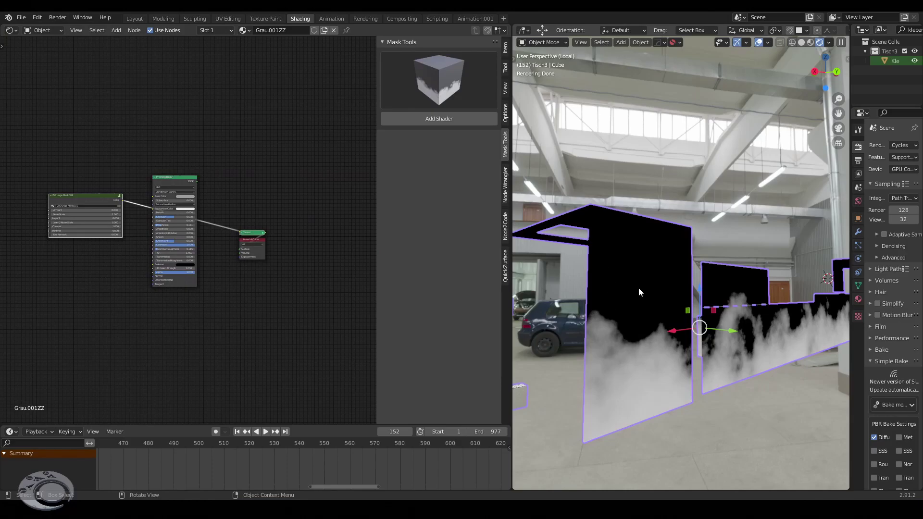
scroll(229, 235, "up", 2)
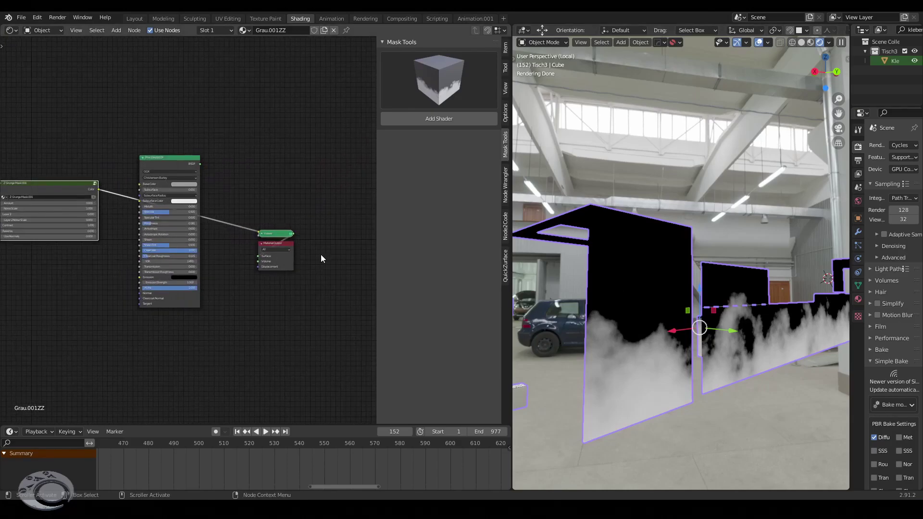
mouse_move(218, 286)
middle_mouse_down()
mouse_move(294, 290)
mouse_move(282, 288)
middle_mouse_up()
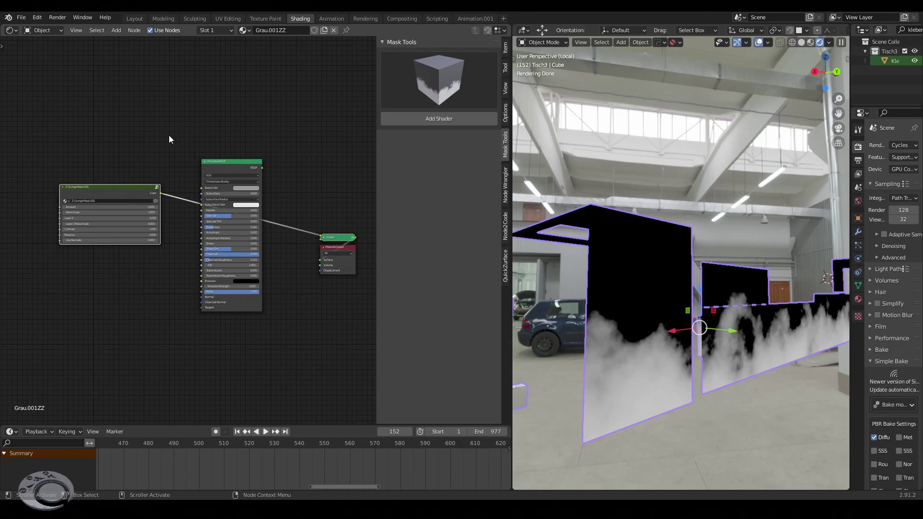
key("Delete")
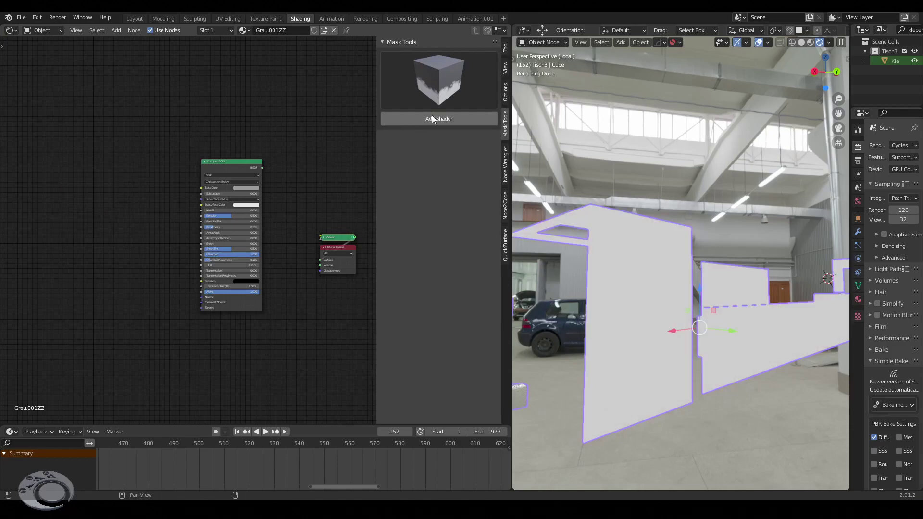
Add the Lines Mask preset node beside the shader, inspect it, then delete it
left_click(447, 78)
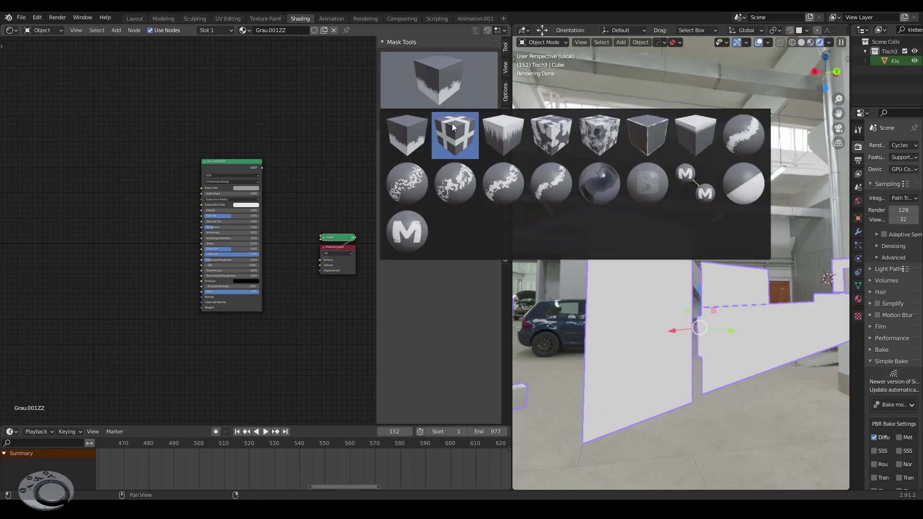
left_click(464, 143)
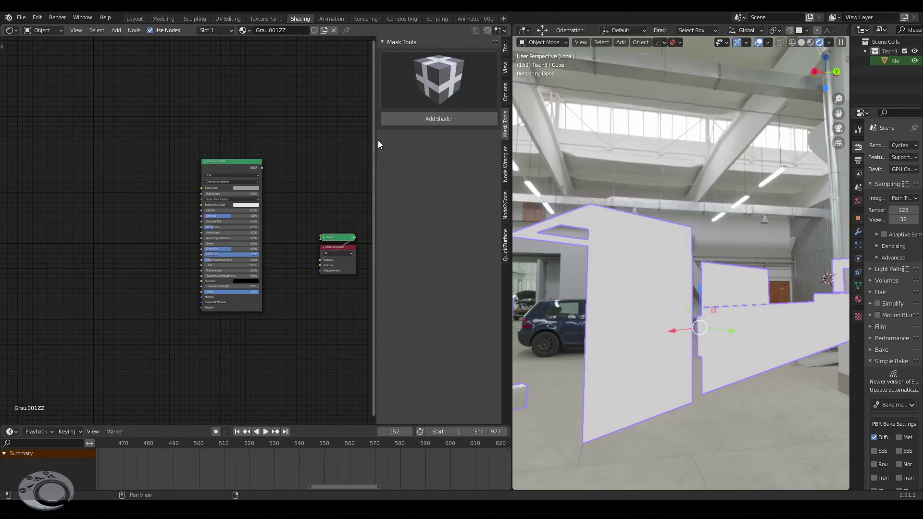
left_click(443, 115)
left_click(96, 195)
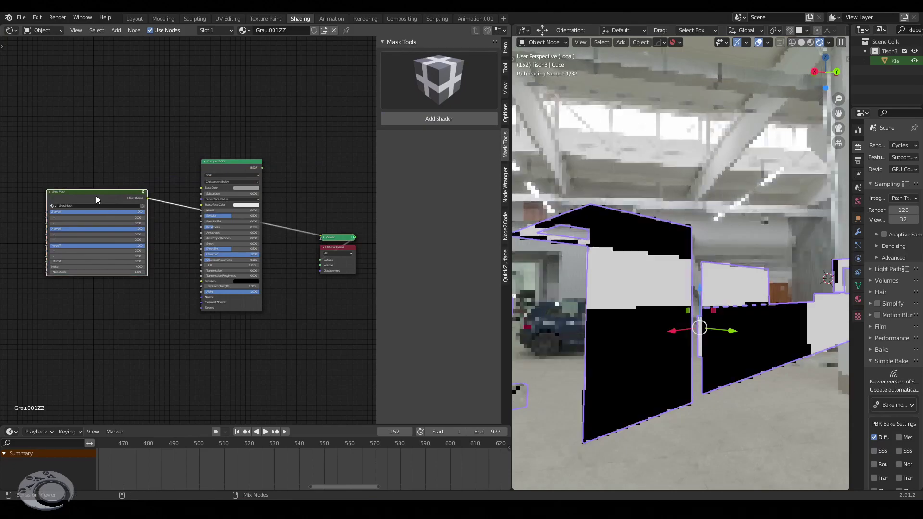
scroll(555, 264, "down", 3)
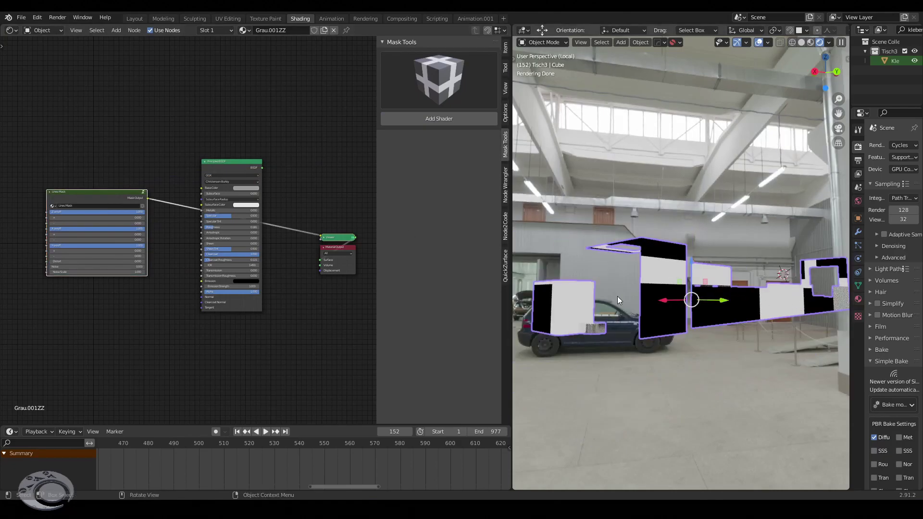
scroll(683, 296, "up", 2)
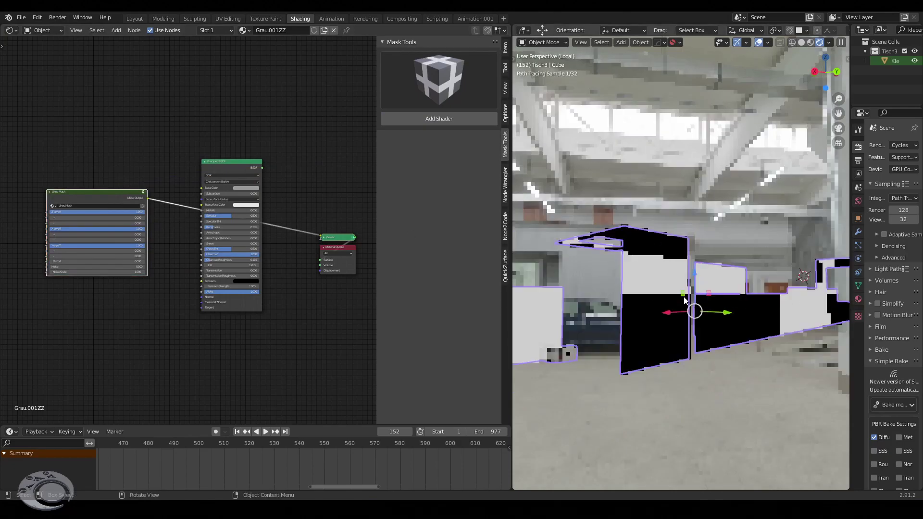
scroll(683, 296, "up", 2)
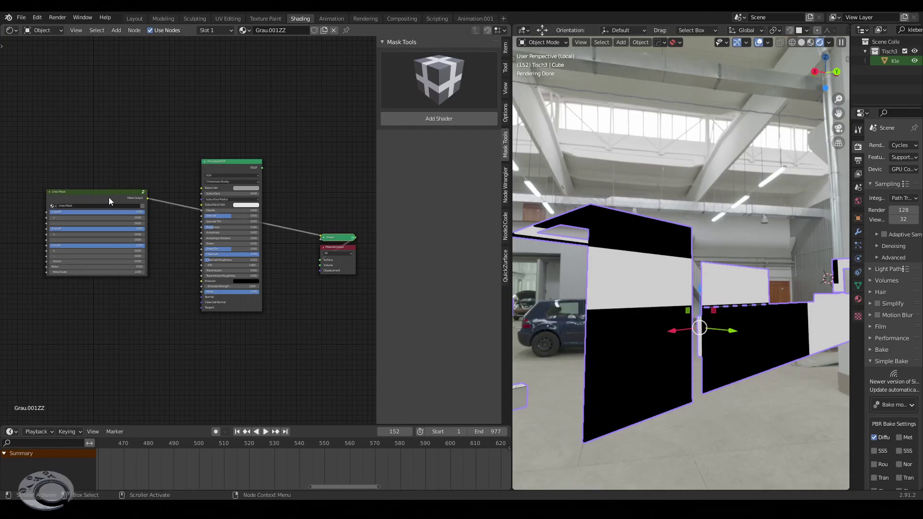
key("x")
Add the camo-pattern Grunge_Noise mask preset node to the Grau.001ZZ material and inspect it
left_click(431, 77)
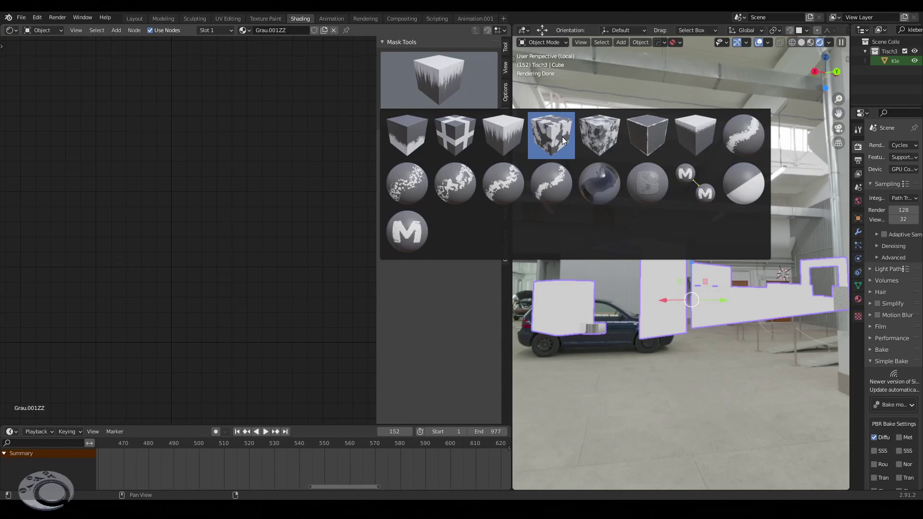
left_click(561, 136)
left_click(445, 120)
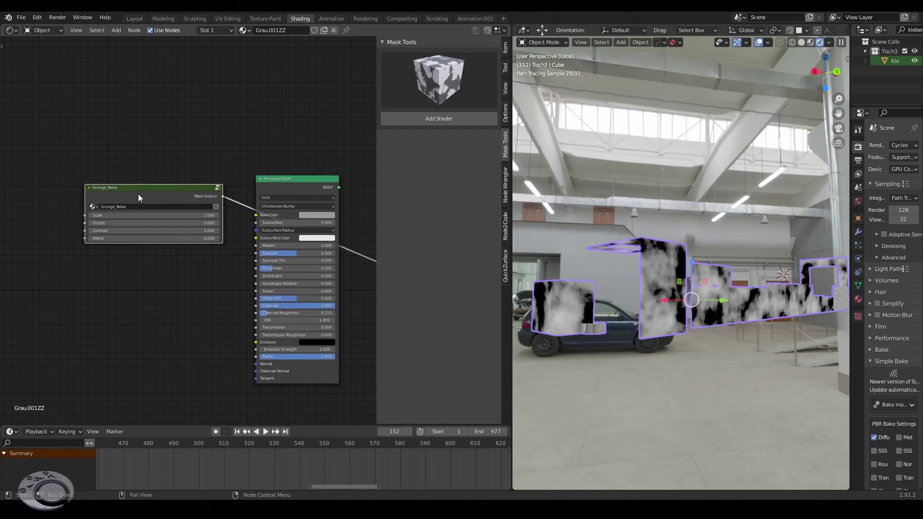
scroll(673, 299, "down", 2)
scroll(673, 299, "down", 3)
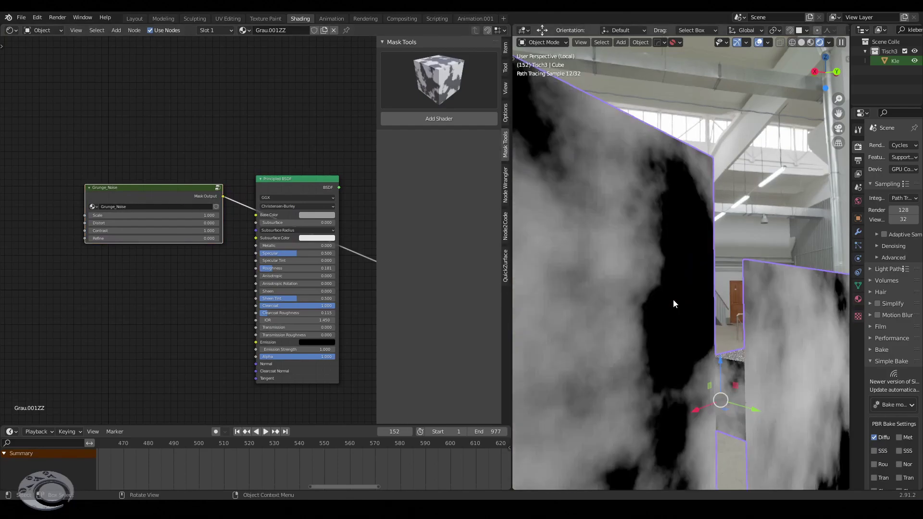
scroll(673, 299, "up", 4)
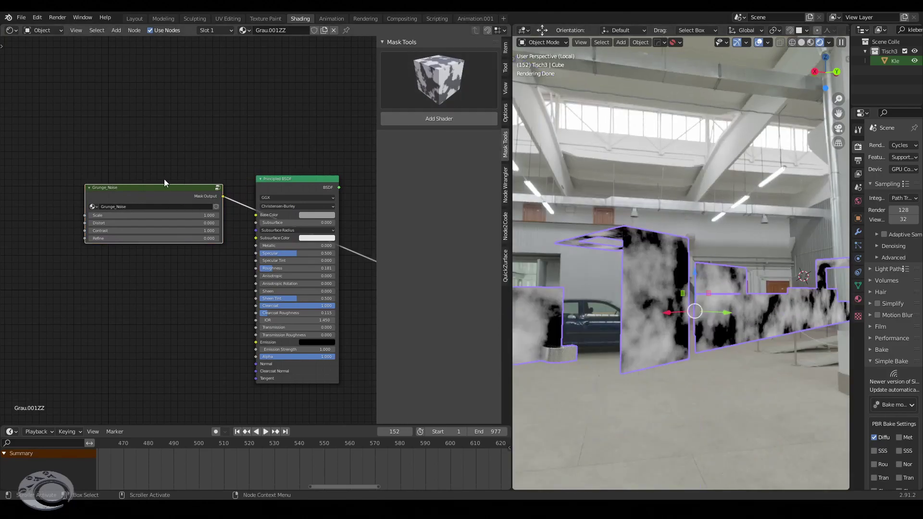
Replace the Grunge_Noise node with an Edge Detect mask linked left of the BSDF
key("x")
left_click(404, 76)
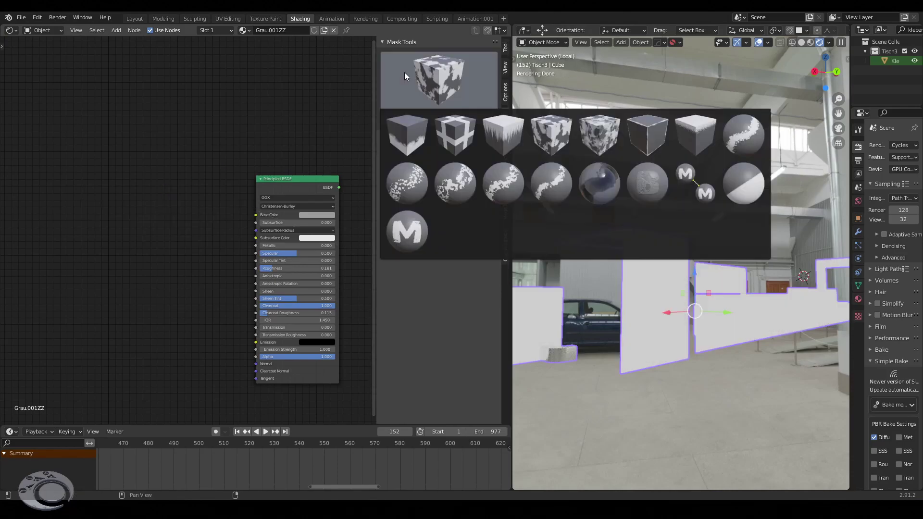
left_click(652, 134)
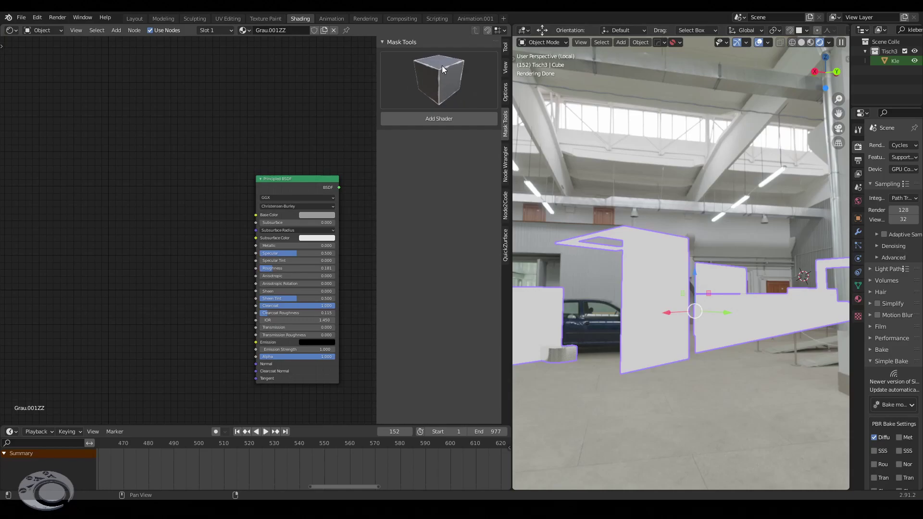
left_click(443, 118)
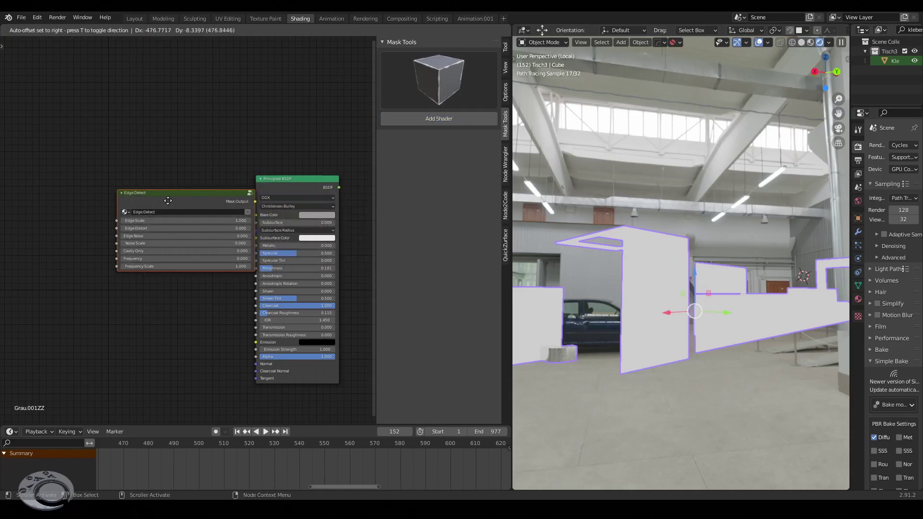
left_click(102, 201)
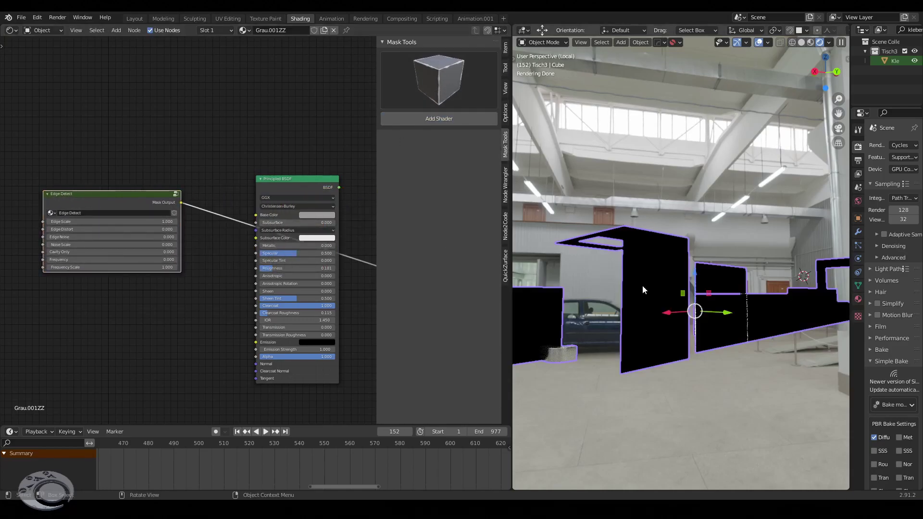
Increase the Edge Detect's Edge Scale while orbiting around the hall to inspect it
mouse_move(642, 285)
middle_mouse_down()
mouse_move(662, 314)
mouse_move(591, 316)
mouse_move(702, 329)
middle_mouse_up()
key("KP_Decimal")
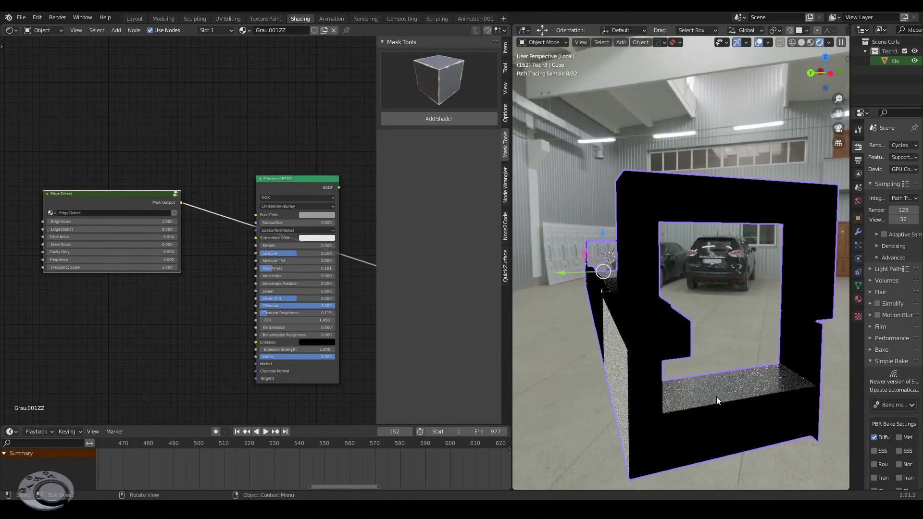
scroll(717, 397, "up", 3)
scroll(716, 397, "down", 3)
scroll(238, 280, "up", 2)
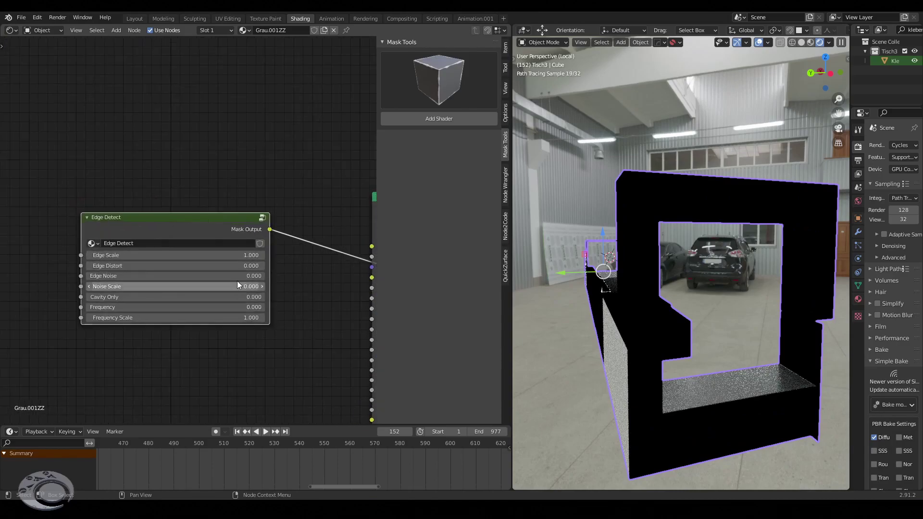
scroll(237, 281, "up", 2)
left_click_drag(159, 267, 284, 267)
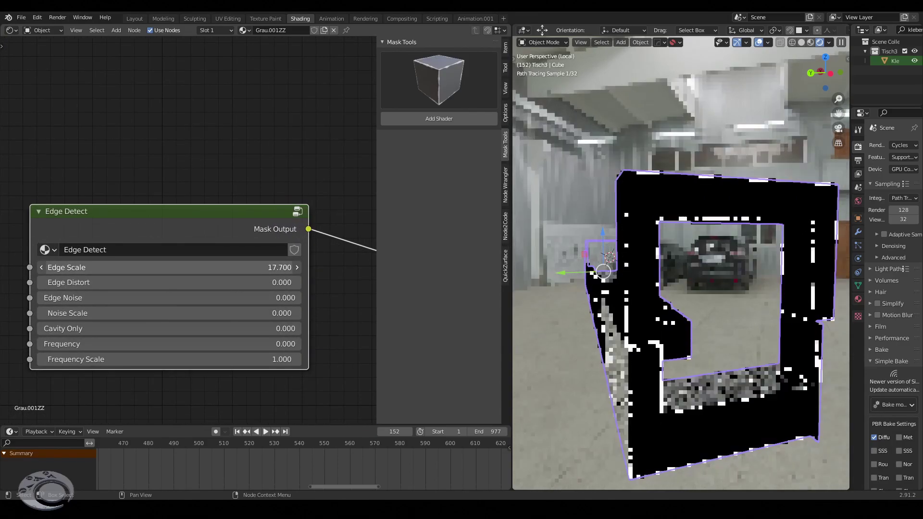
mouse_move(601, 269)
middle_mouse_down()
mouse_move(616, 323)
mouse_move(637, 304)
mouse_move(647, 312)
mouse_move(650, 291)
mouse_move(675, 286)
middle_mouse_up()
scroll(615, 323, "up", 5)
scroll(630, 304, "up", 3)
scroll(618, 304, "up", 3)
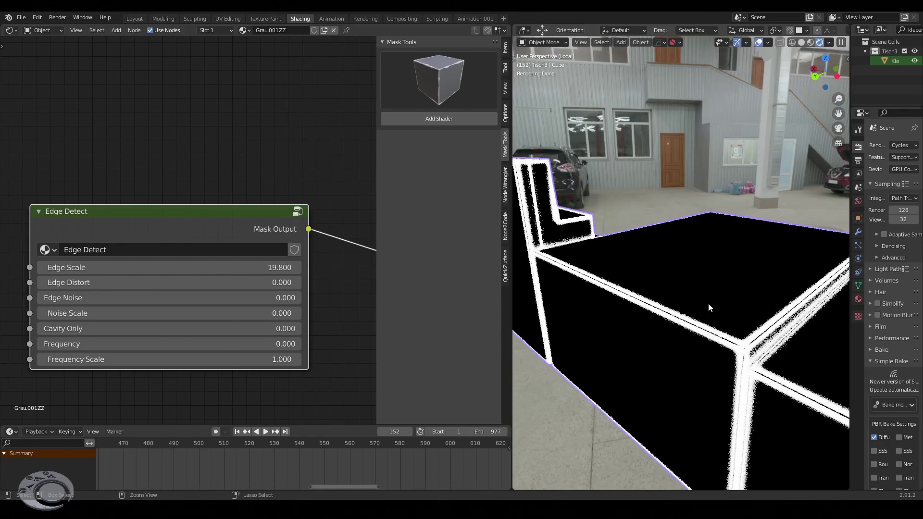
middle_click_drag(708, 303, 769, 359)
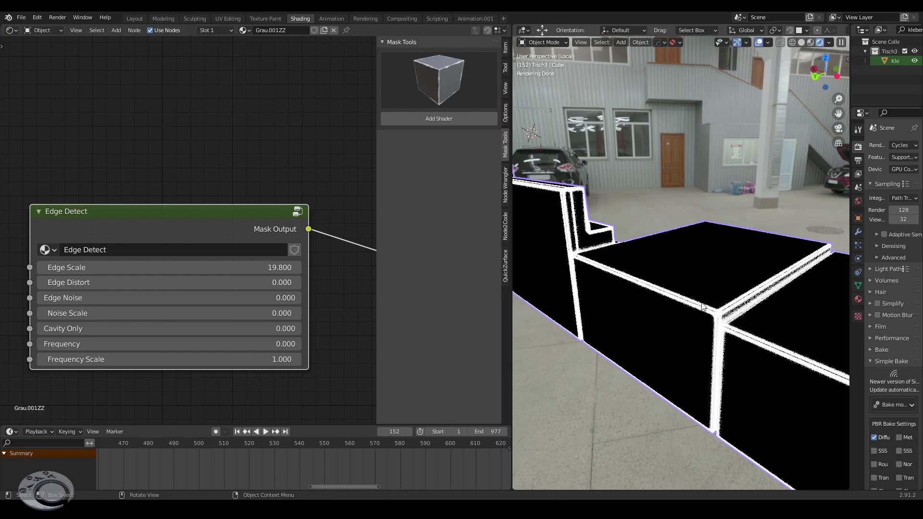
scroll(748, 355, "up", 3)
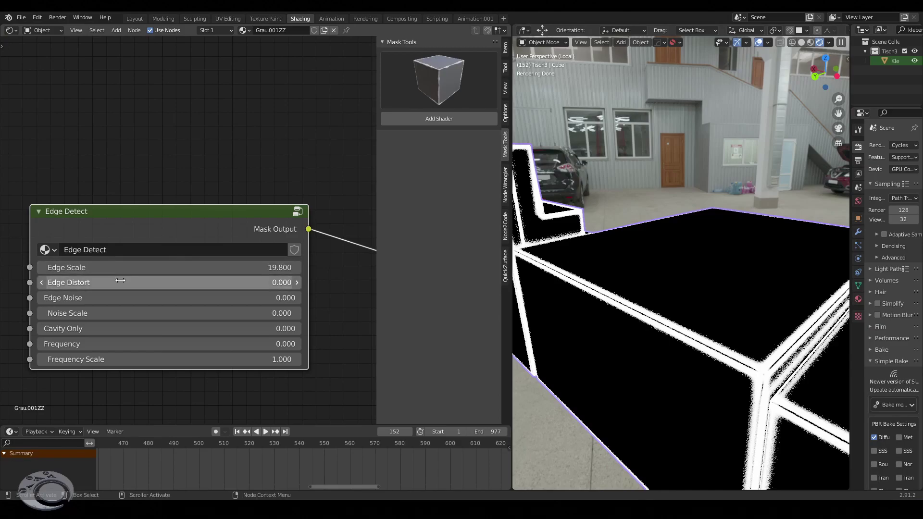
Set Edge Distort to 1.3, Edge Noise to 0.537 and Noise Scale to 8.9
left_click_drag(168, 282, 207, 282)
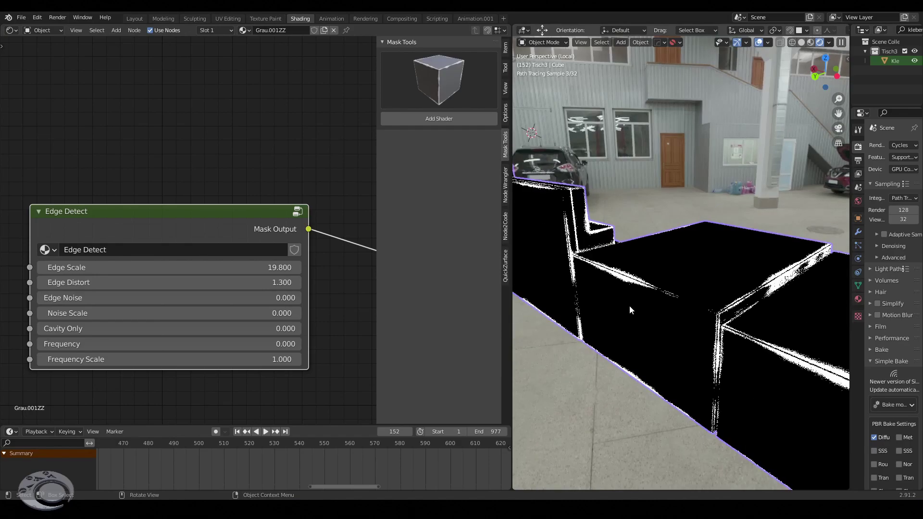
middle_click_drag(688, 325, 630, 305)
left_click_drag(148, 297, 157, 297)
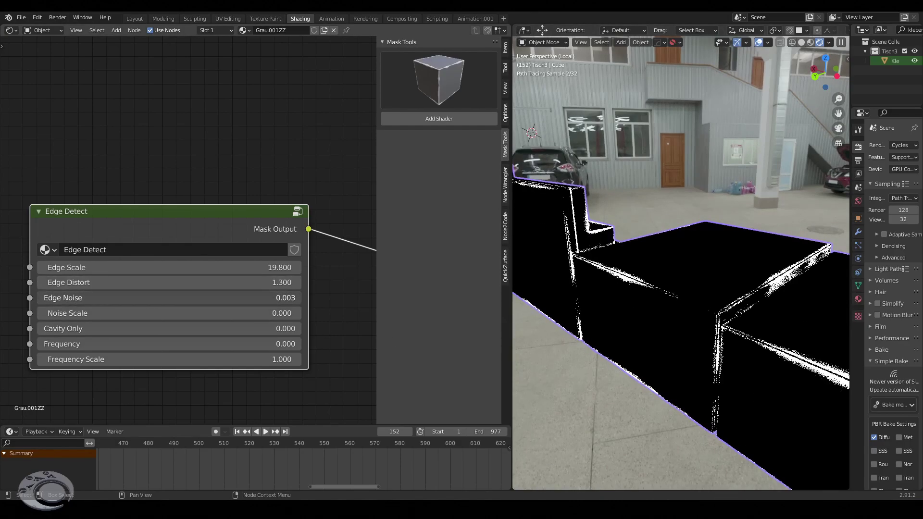
left_click_drag(47, 298, 178, 298)
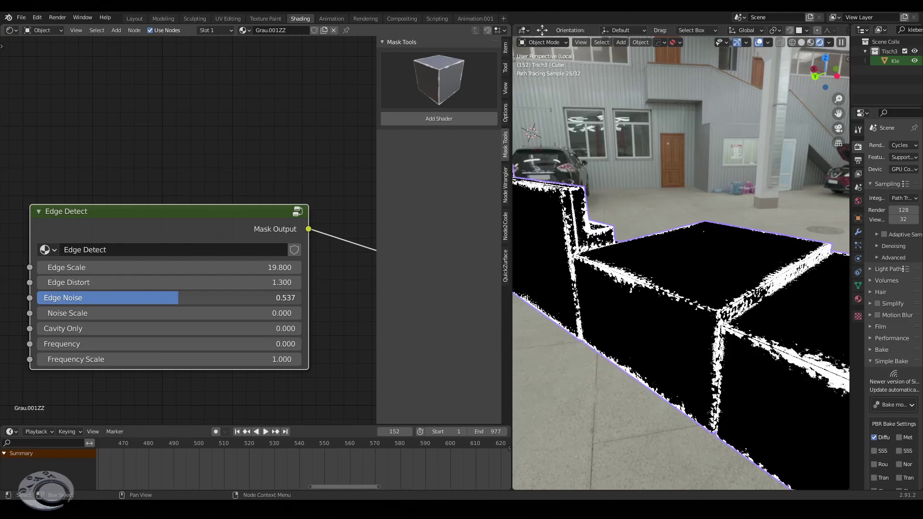
left_click_drag(178, 313, 207, 313)
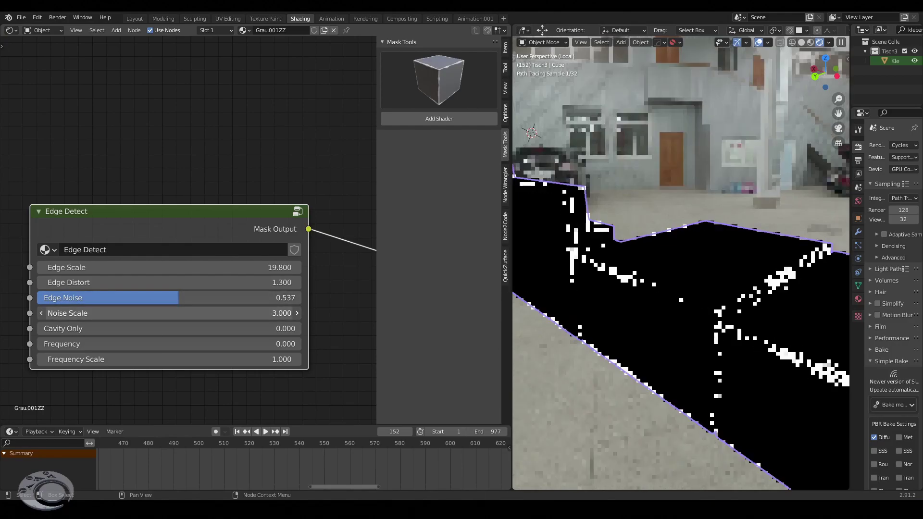
left_click_drag(115, 313, 158, 313)
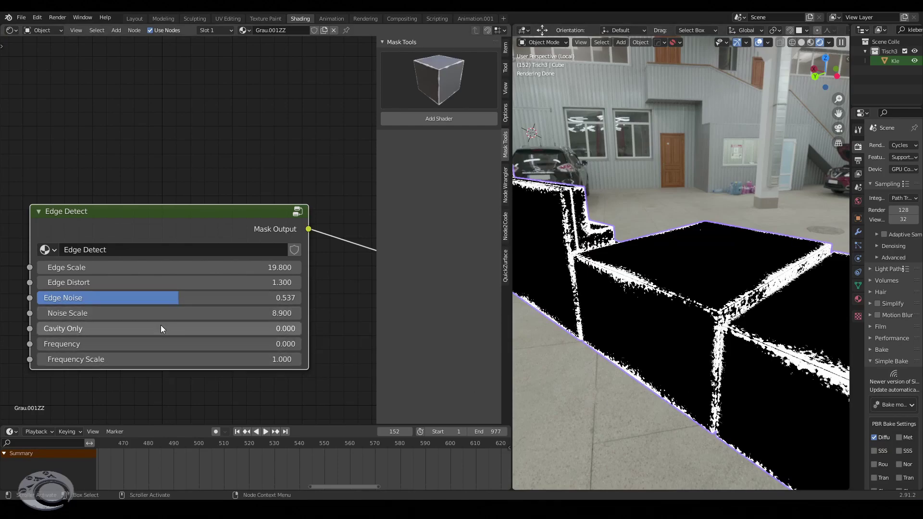
Try Cavity Only, return it and Frequency to 0, then delete the Edge Detect node
left_click_drag(100, 328, 302, 329)
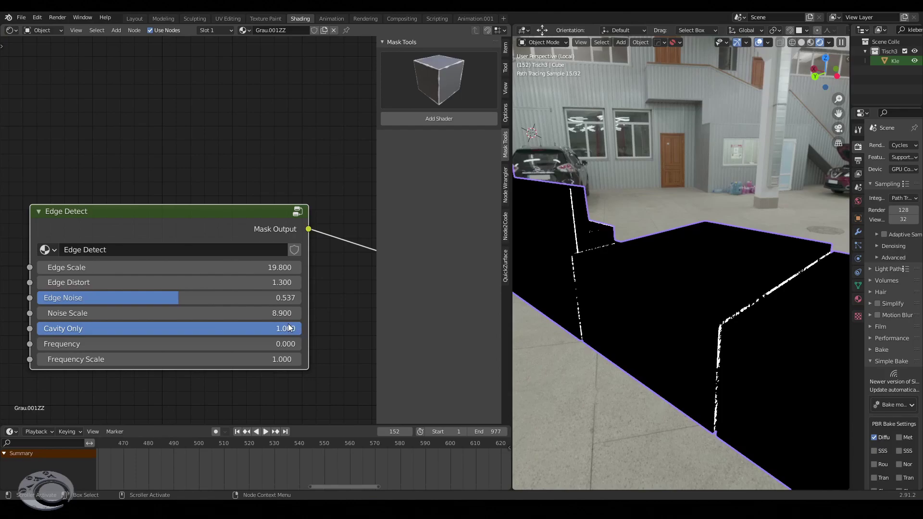
mouse_move(259, 329)
left_mouse_down()
mouse_move(243, 328)
mouse_move(301, 328)
mouse_move(80, 332)
mouse_move(252, 346)
left_mouse_up()
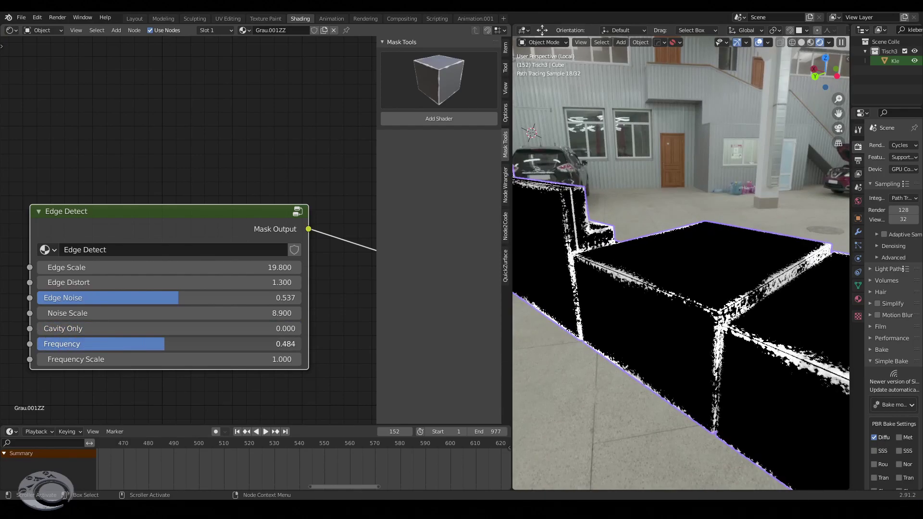
left_click_drag(164, 344, 43, 344)
scroll(146, 236, "down", 2)
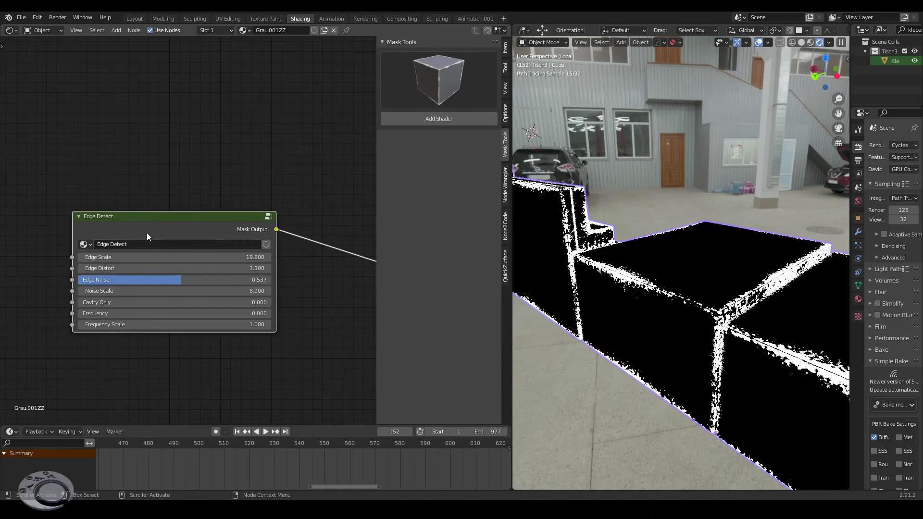
middle_click_drag(167, 224, 168, 221)
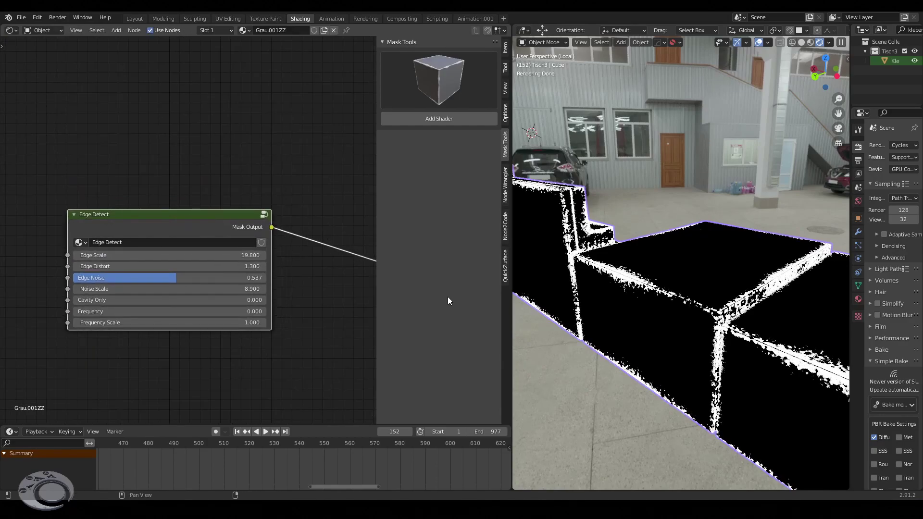
scroll(310, 255, "down", 2)
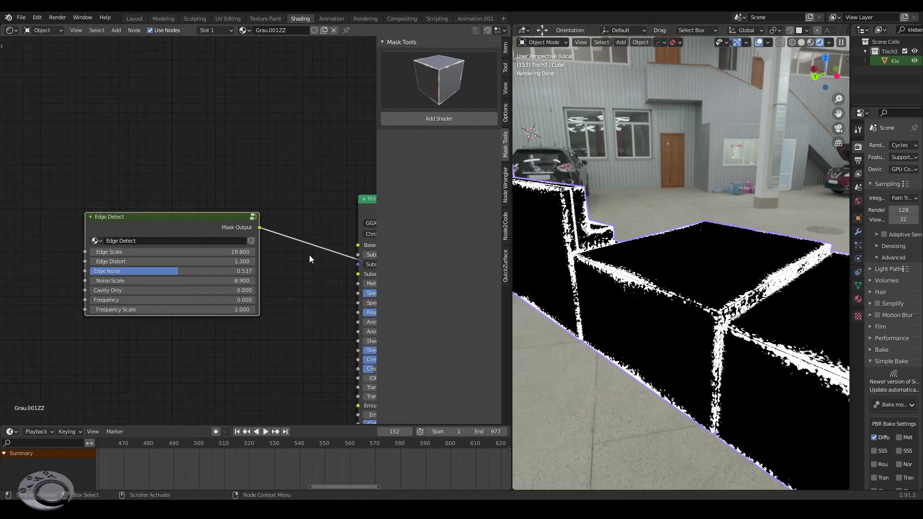
mouse_move(310, 255)
middle_mouse_down()
mouse_move(299, 275)
mouse_move(280, 239)
middle_mouse_up()
scroll(299, 275, "down", 1)
scroll(299, 274, "down", 1)
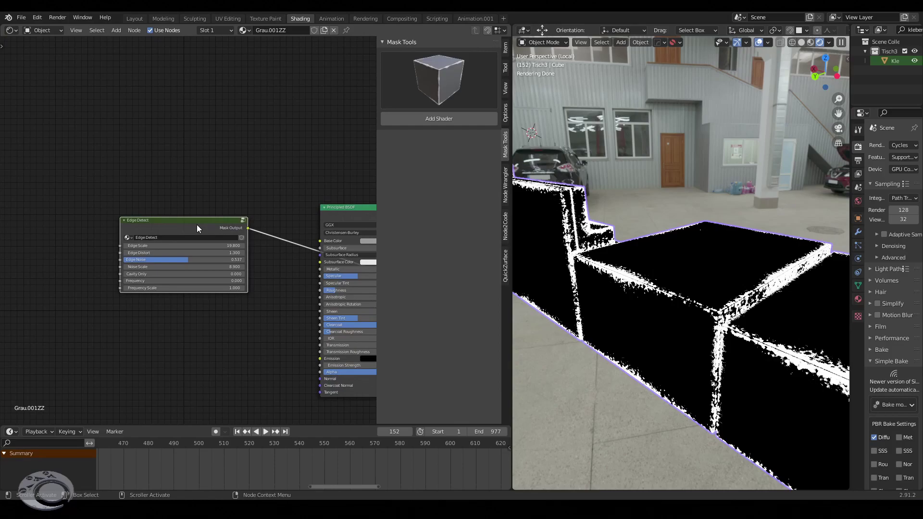
key("Delete")
Add the snow-cube Dust Mask preset node wired into Subsurface Color
left_click(424, 84)
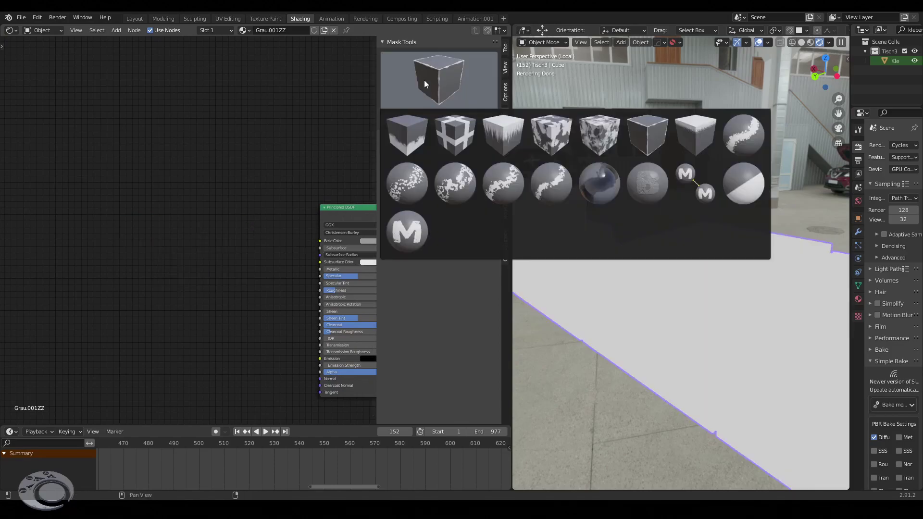
left_click(687, 140)
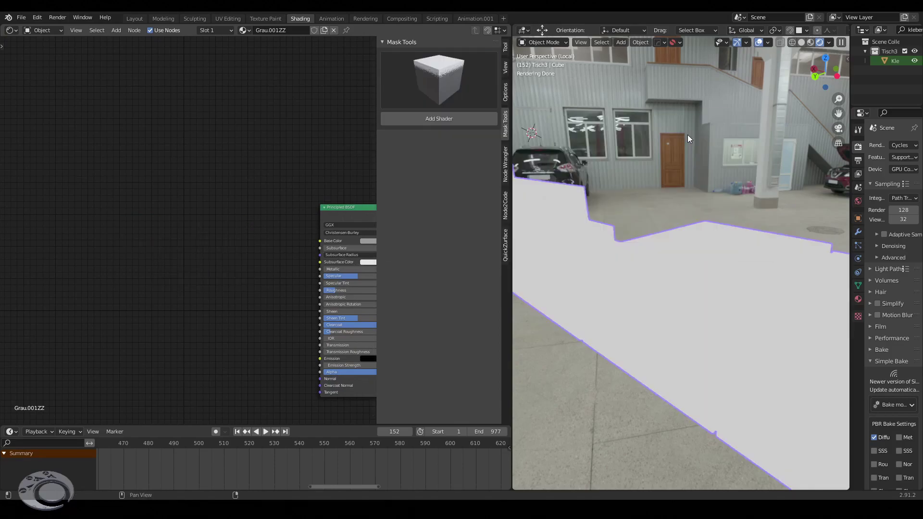
left_click(417, 118)
left_click(92, 230)
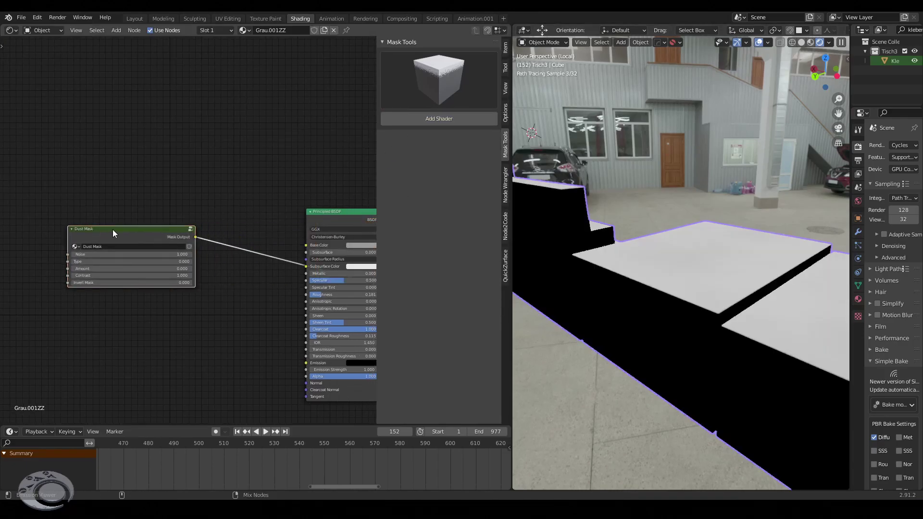
mouse_move(724, 253)
middle_mouse_down()
mouse_move(662, 269)
mouse_move(673, 280)
middle_mouse_up()
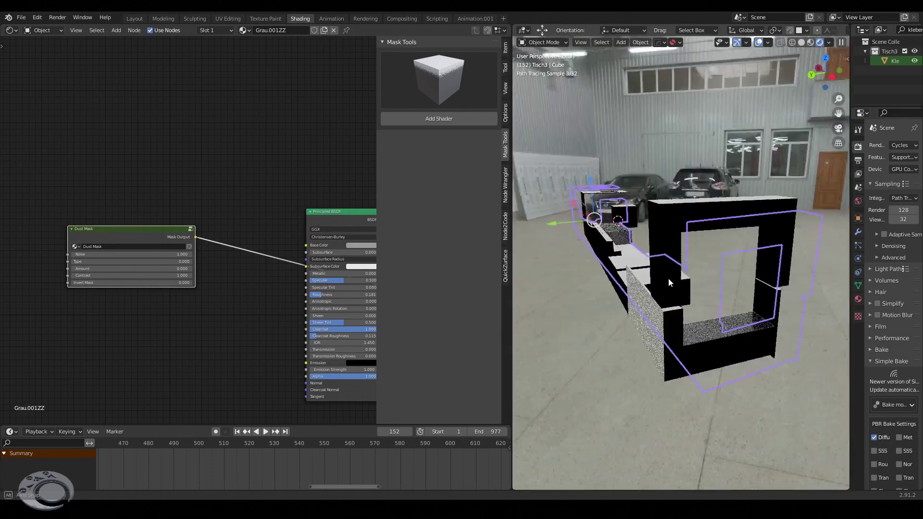
scroll(144, 254, "up", 4)
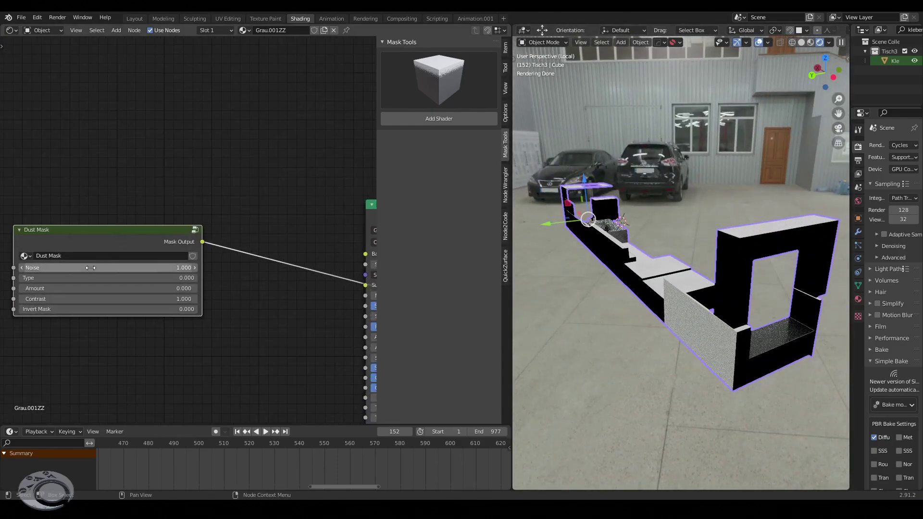
scroll(174, 250, "right", 2)
Set the Dust Mask Noise to 15.4 and Type to 0.142
double_click(198, 262)
type("8.5")
key("Return")
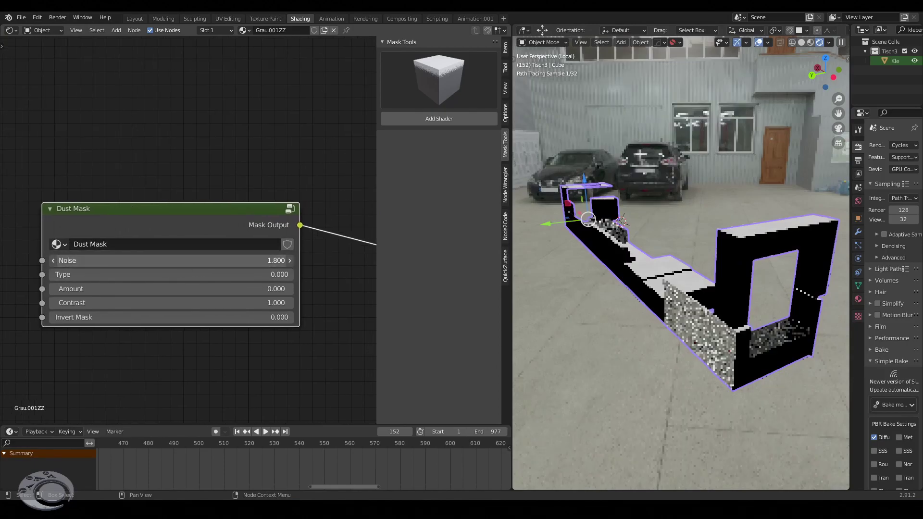
left_click_drag(123, 260, 202, 260)
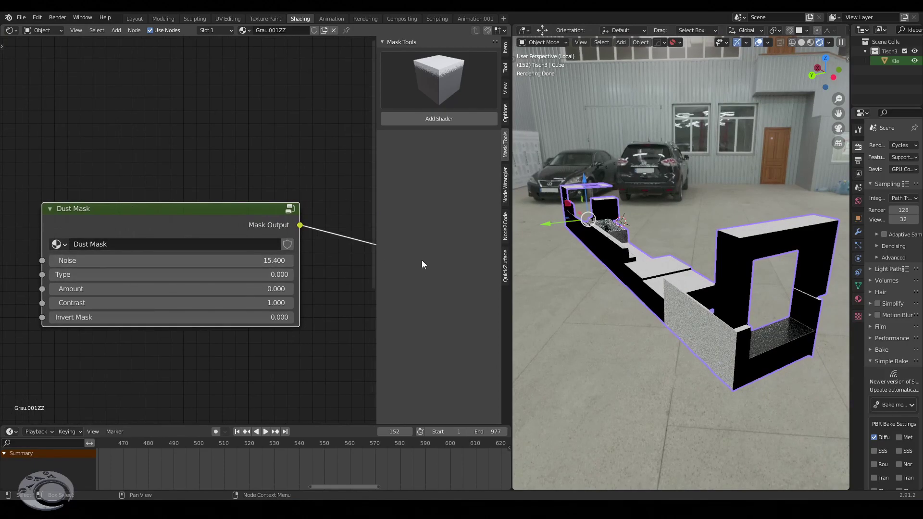
scroll(584, 217, "up", 3)
scroll(585, 218, "up", 2)
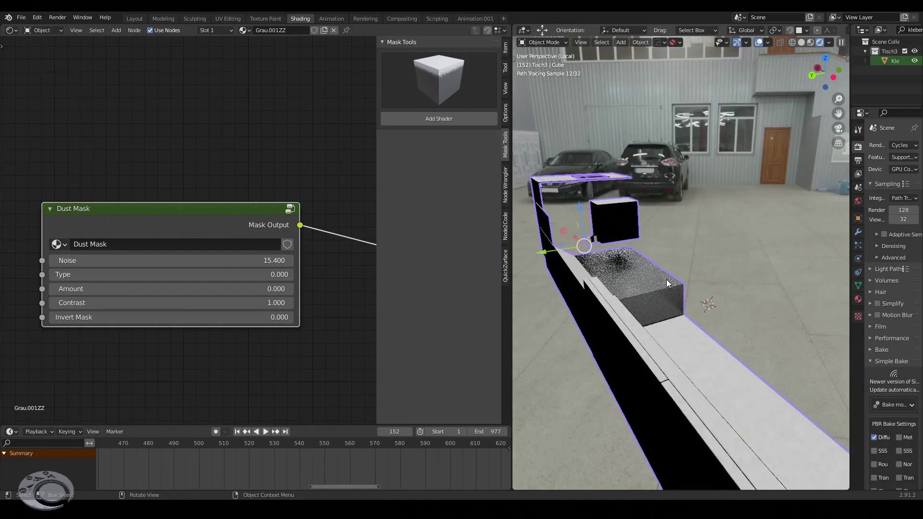
scroll(613, 287, "down", 3)
scroll(613, 286, "down", 2)
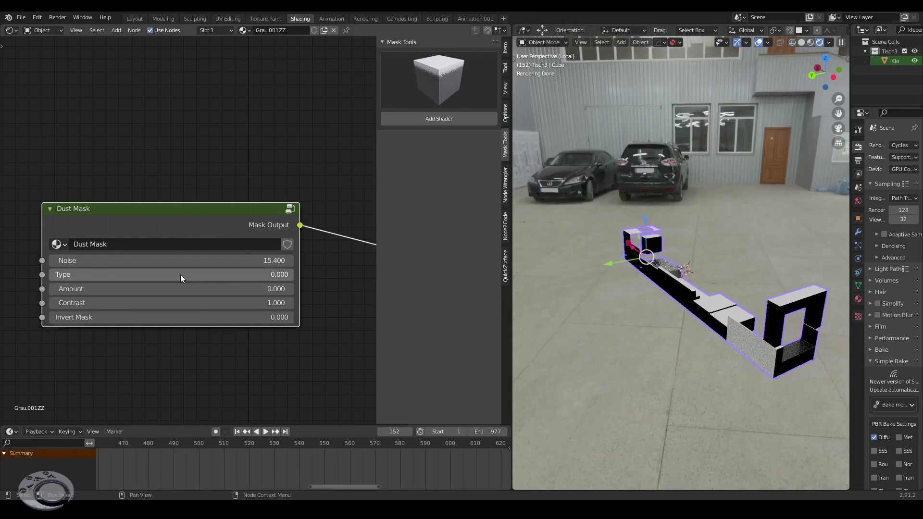
left_click_drag(181, 276, 218, 276)
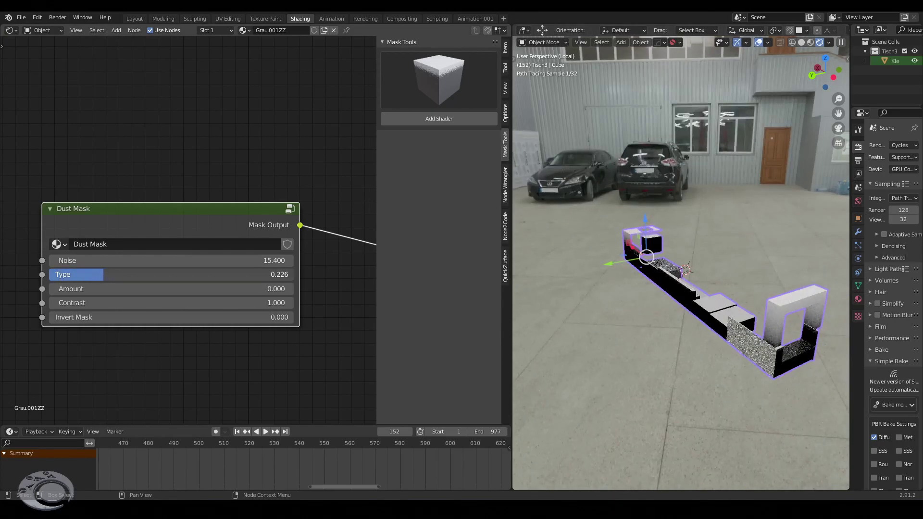
left_click_drag(218, 276, 210, 275)
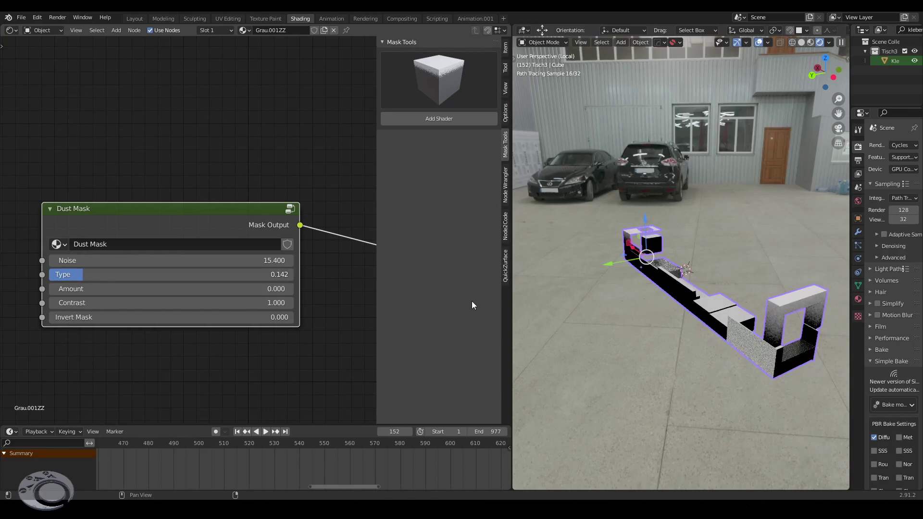
Delete the Dust Mask node and bring the mask preset gallery back up
mouse_move(688, 321)
middle_mouse_down()
mouse_move(702, 303)
mouse_move(589, 237)
mouse_move(662, 258)
mouse_move(645, 247)
middle_mouse_up()
scroll(712, 289, "up", 4)
scroll(647, 248, "up", 3)
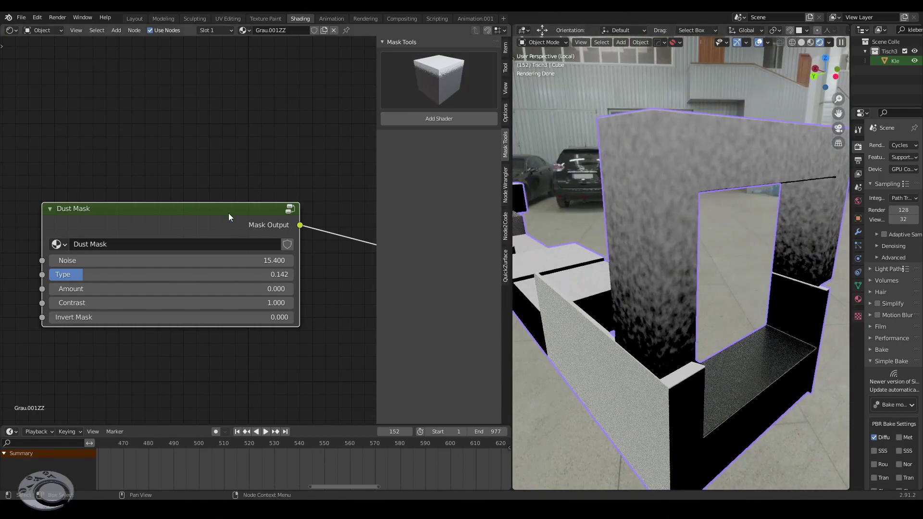
key("Delete")
left_click(403, 99)
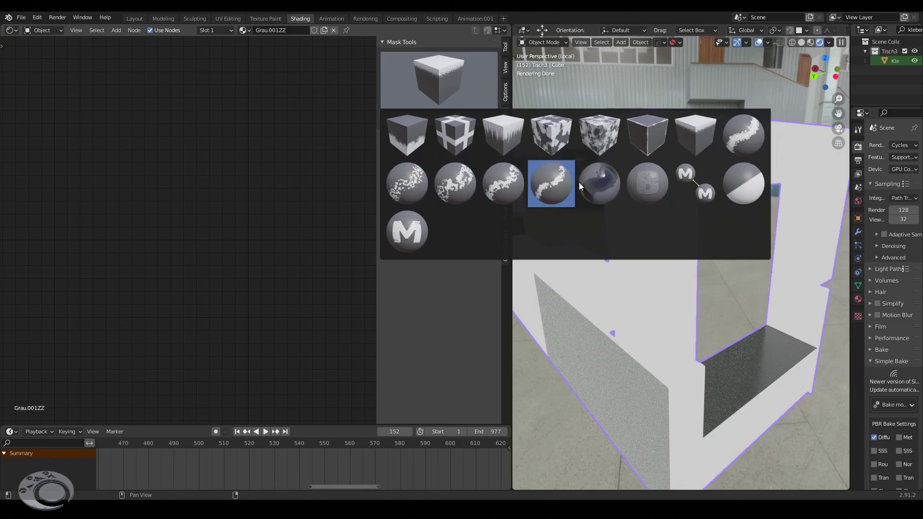
Add the fourth sphere preset to the node tree as a Part_Noise node
left_click(547, 184)
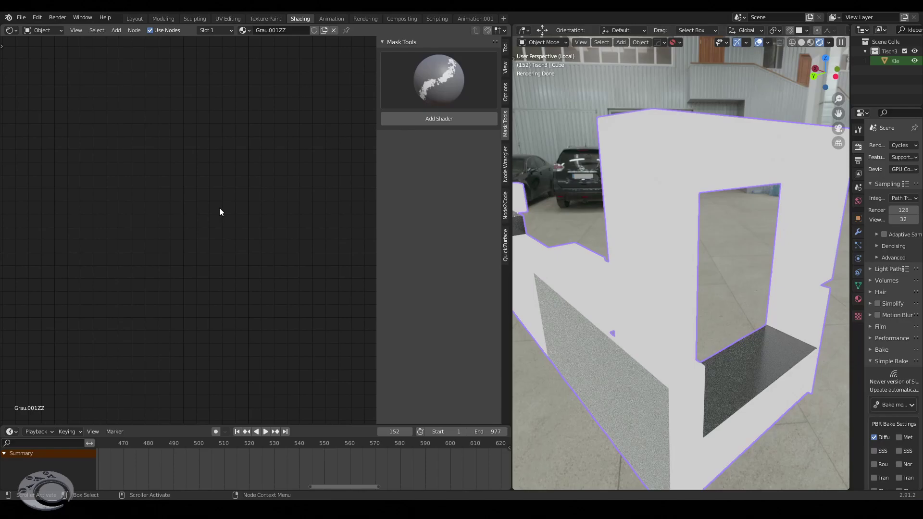
key("Home")
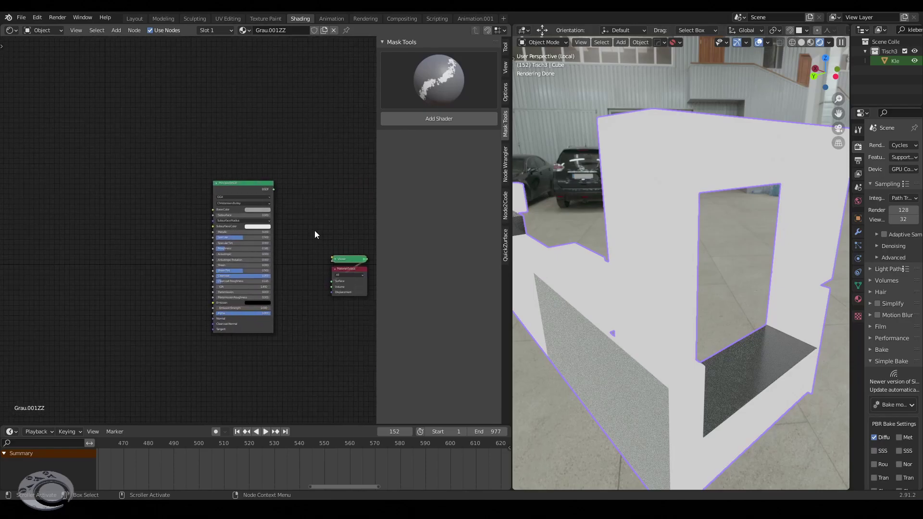
middle_click_drag(280, 235, 251, 232)
left_click(438, 118)
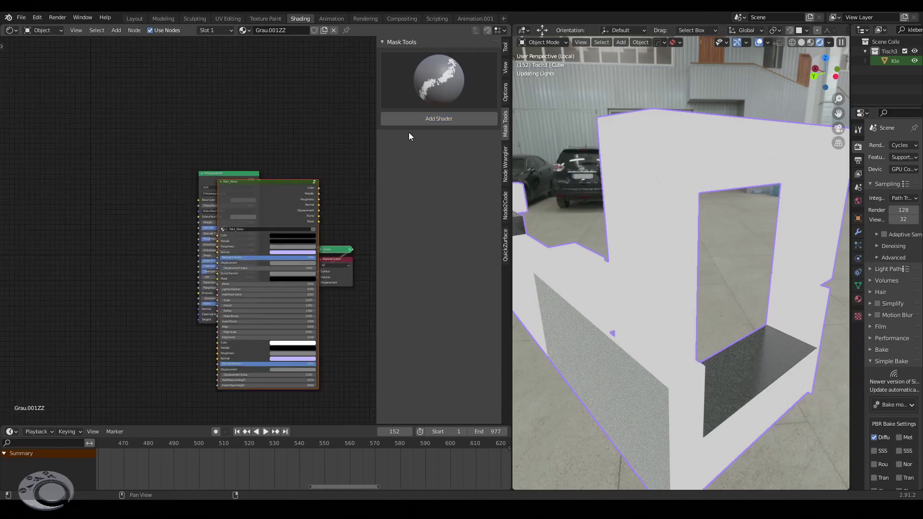
left_click(105, 183)
middle_click_drag(105, 182, 260, 183)
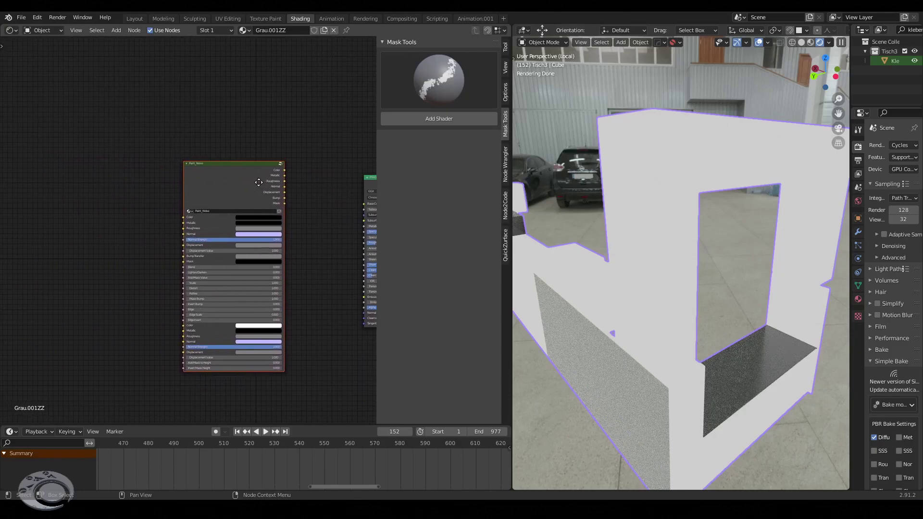
Add the M mask preset and drop its Mask Base node beside the others
left_click(452, 88)
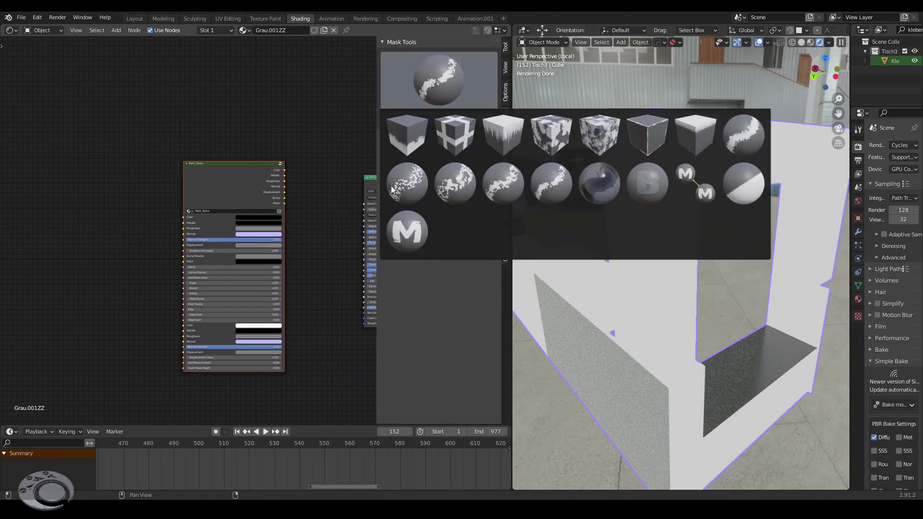
left_click(404, 235)
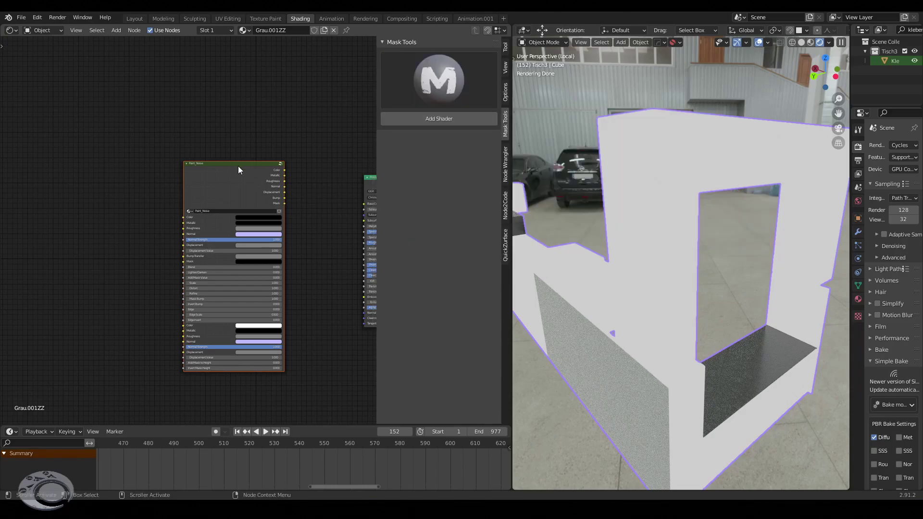
middle_click_drag(241, 171, 85, 171)
left_click(465, 127)
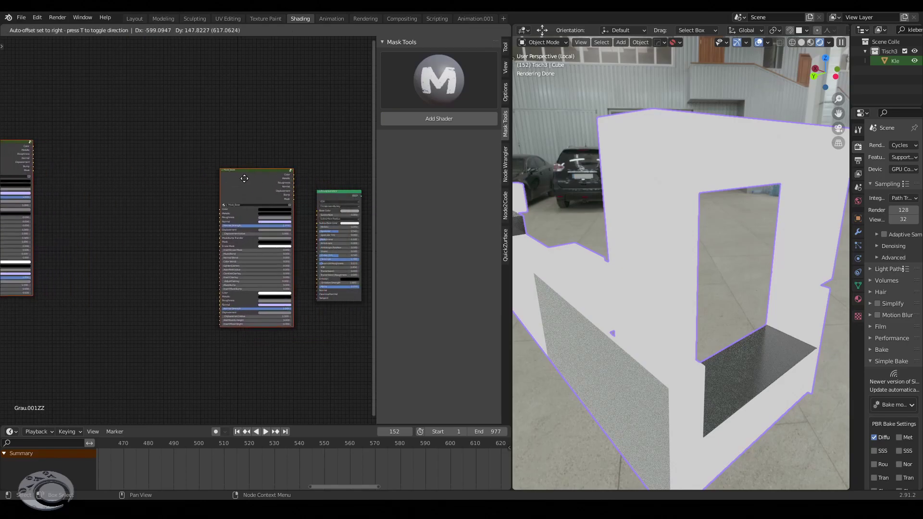
left_click(222, 181)
Move Paint_Noise next to Mask_Base and frame both nodes in the view
middle_click_drag(223, 181, 310, 181)
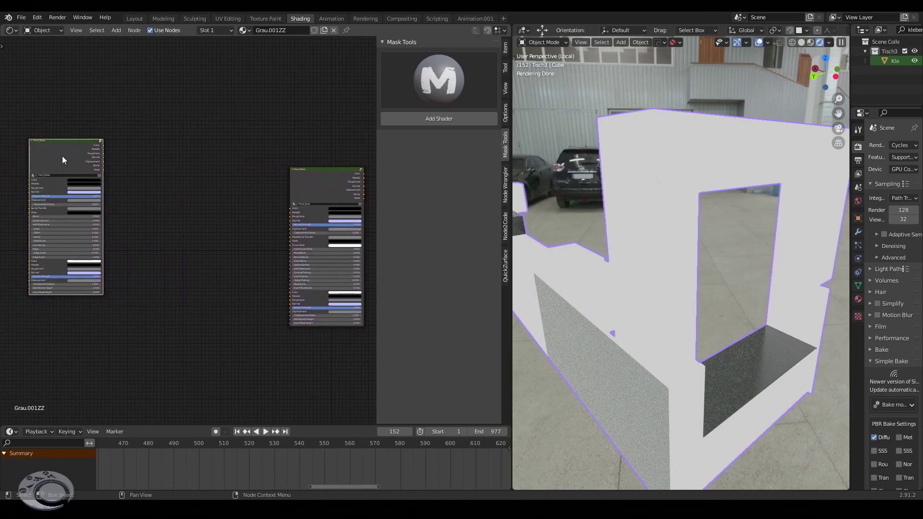
left_click_drag(63, 160, 200, 192)
left_click(199, 192)
key("Home")
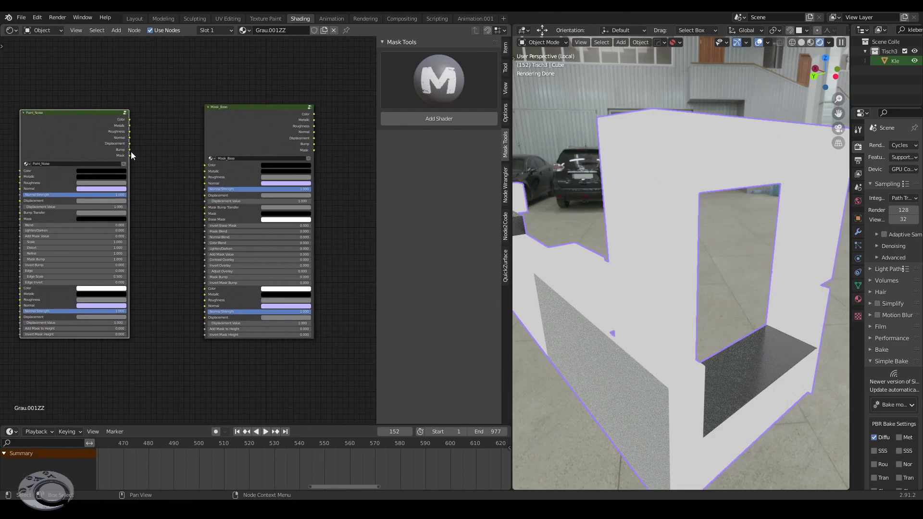
middle_click_drag(166, 191, 224, 206)
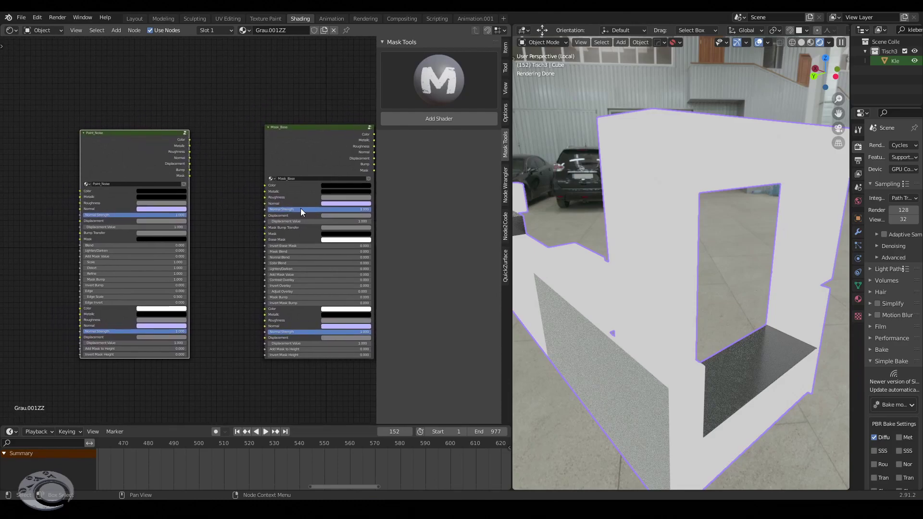
Zoom and pan in on the Mask_Base node to inspect its inputs
scroll(269, 189, "up", 3)
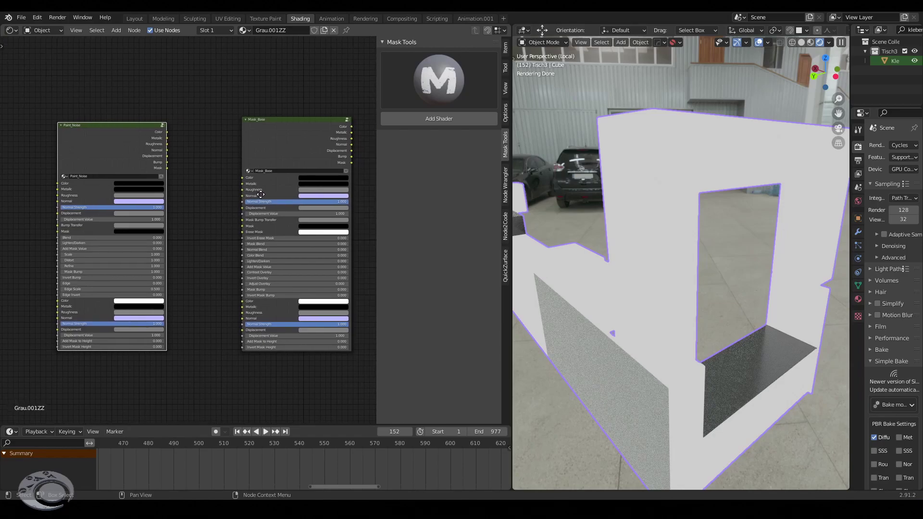
middle_click_drag(317, 189, 144, 175)
scroll(226, 192, "up", 1)
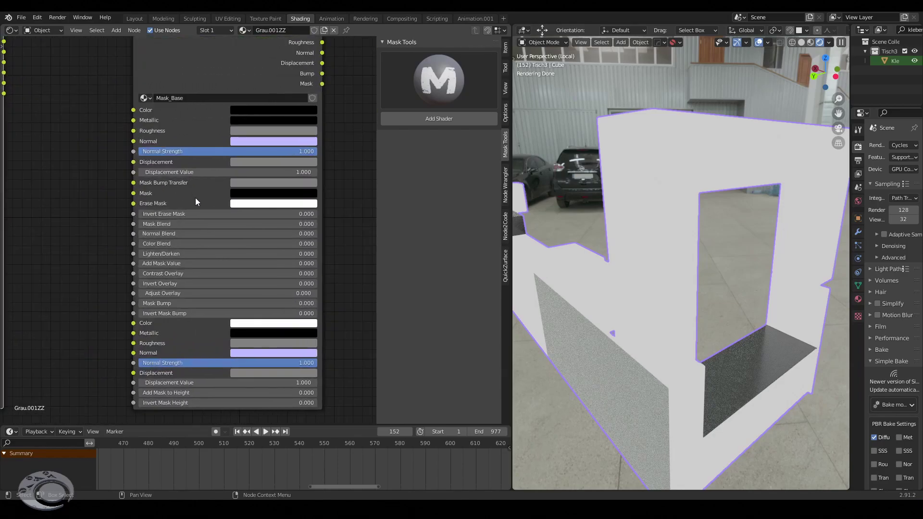
middle_click_drag(197, 203, 189, 205)
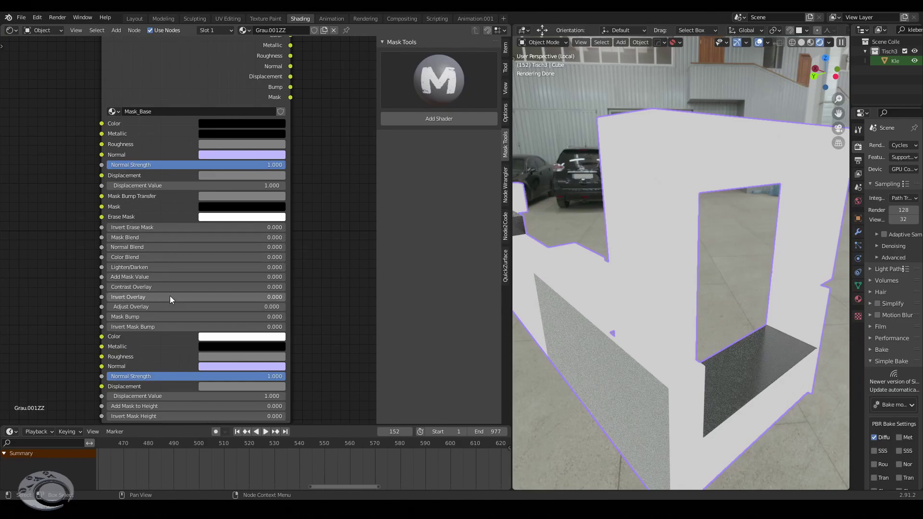
middle_click_drag(150, 269, 251, 274)
scroll(251, 274, "down", 2)
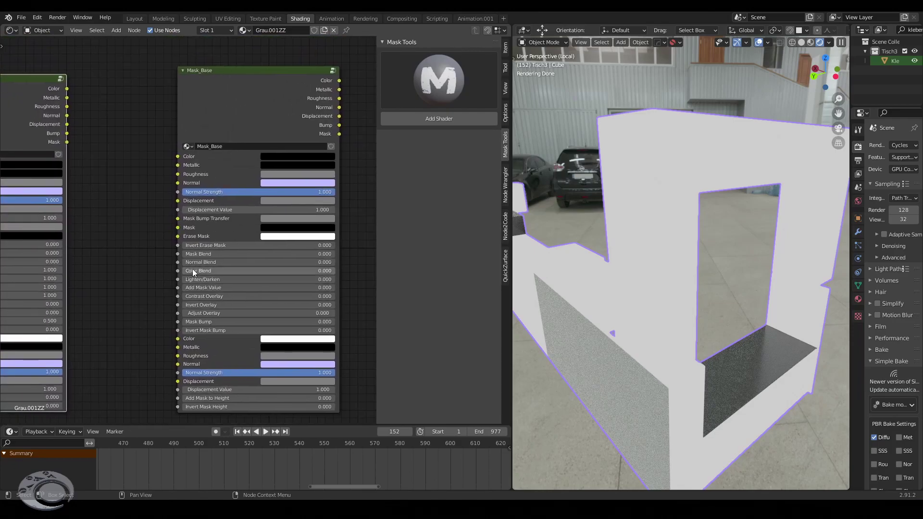
scroll(193, 273, "down", 1)
mouse_move(148, 268)
middle_mouse_down()
mouse_move(247, 262)
mouse_move(163, 263)
middle_mouse_up()
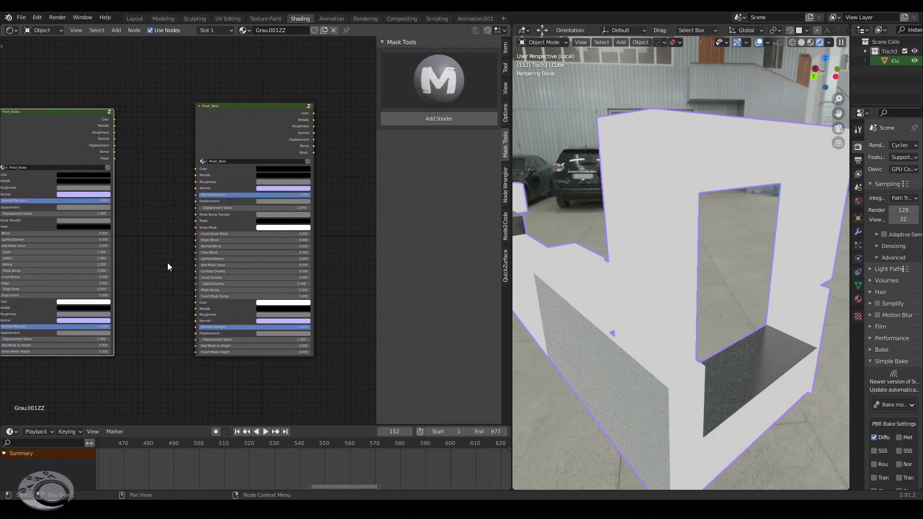
scroll(238, 251, "up", 1)
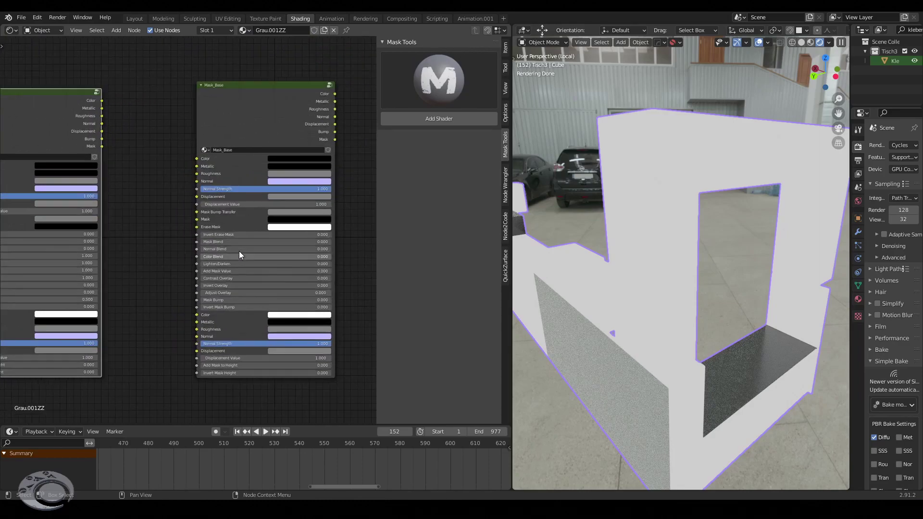
scroll(292, 243, "up", 1)
middle_click_drag(293, 243, 262, 259)
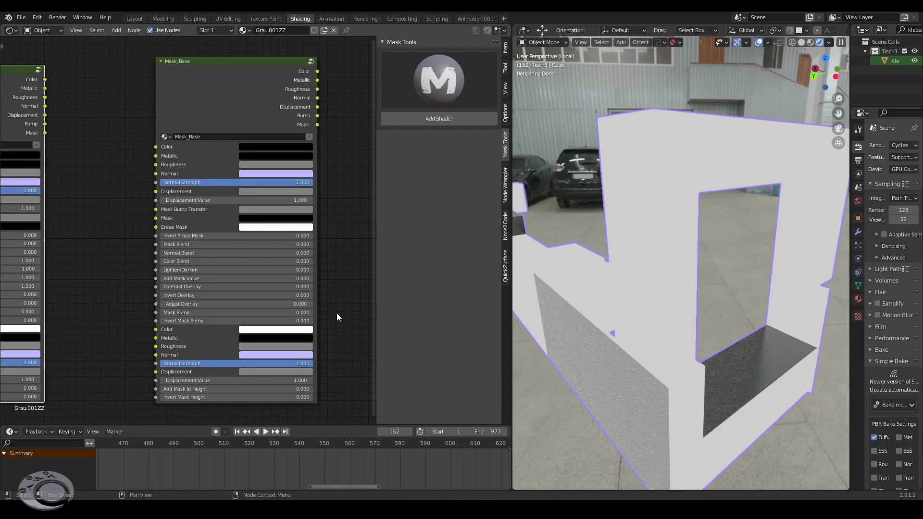
Zoom out and orbit the 3D view around the model
scroll(689, 233, "down", 5)
scroll(688, 236, "down", 4)
middle_click_drag(689, 236, 700, 292)
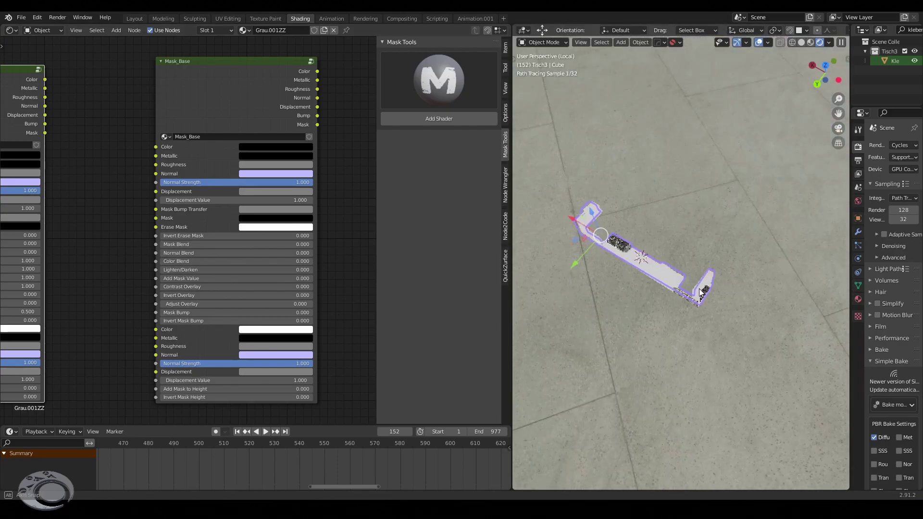
mouse_move(737, 148)
middle_mouse_down()
mouse_move(654, 292)
mouse_move(663, 246)
middle_mouse_up()
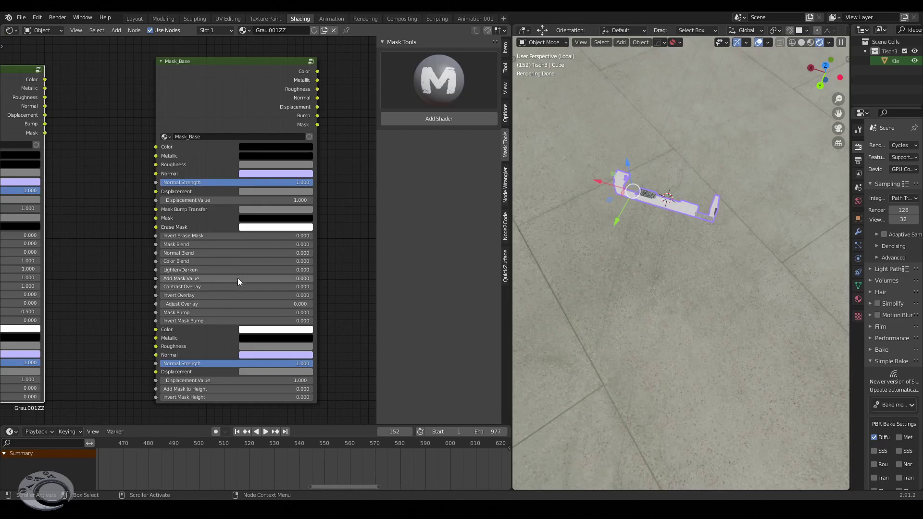
middle_click_drag(243, 251, 270, 248)
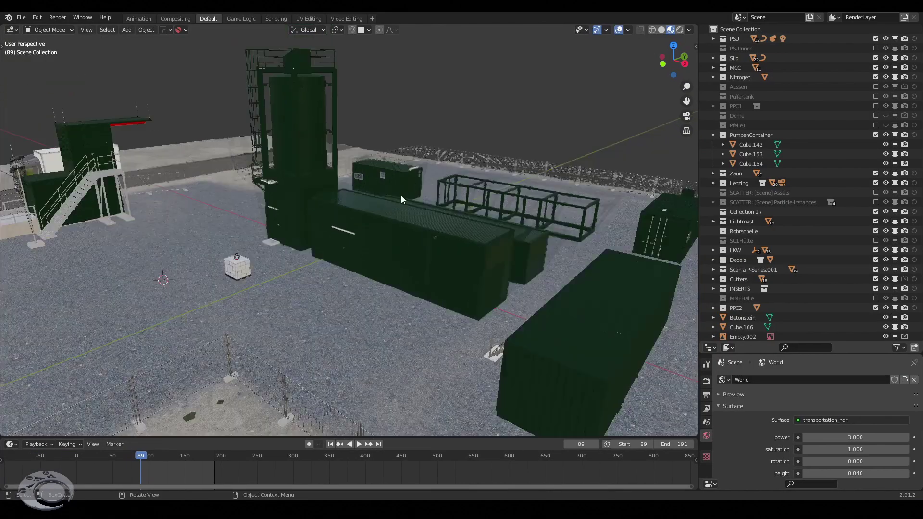
Select Plane.020, drag the viewport–outliner border left, and show the outliner's Editor Type menu
scroll(427, 190, "down", 4)
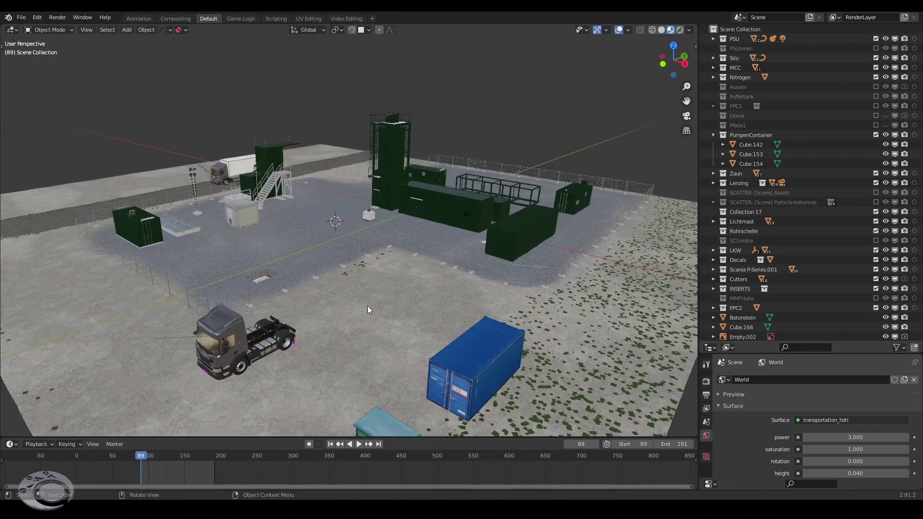
left_click(415, 163)
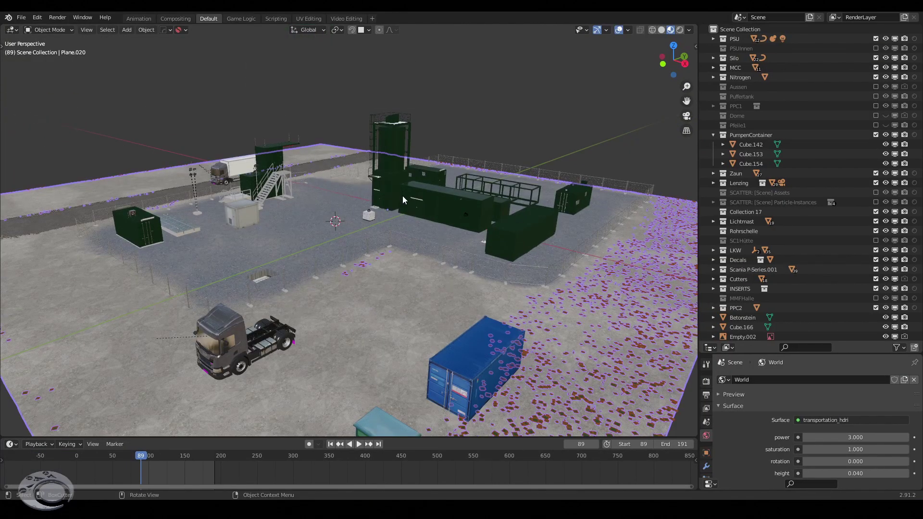
middle_click_drag(408, 206, 408, 208)
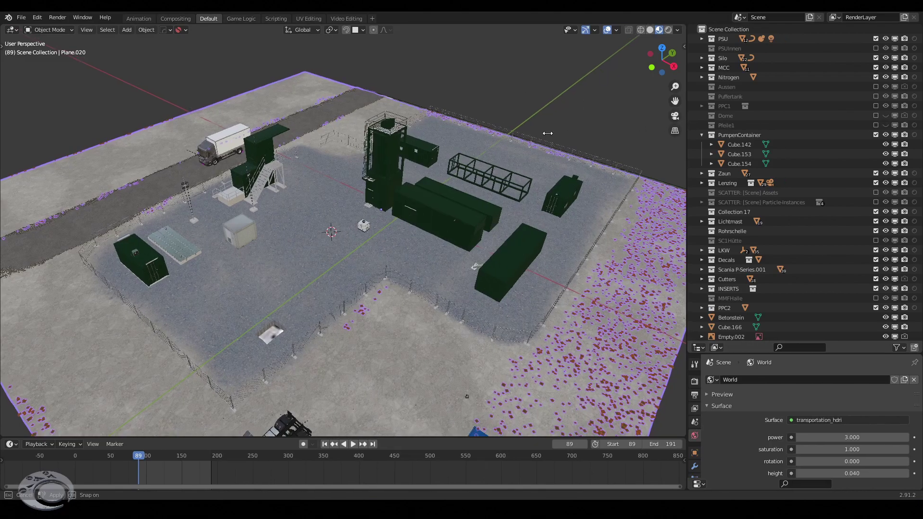
left_click_drag(699, 123, 543, 62)
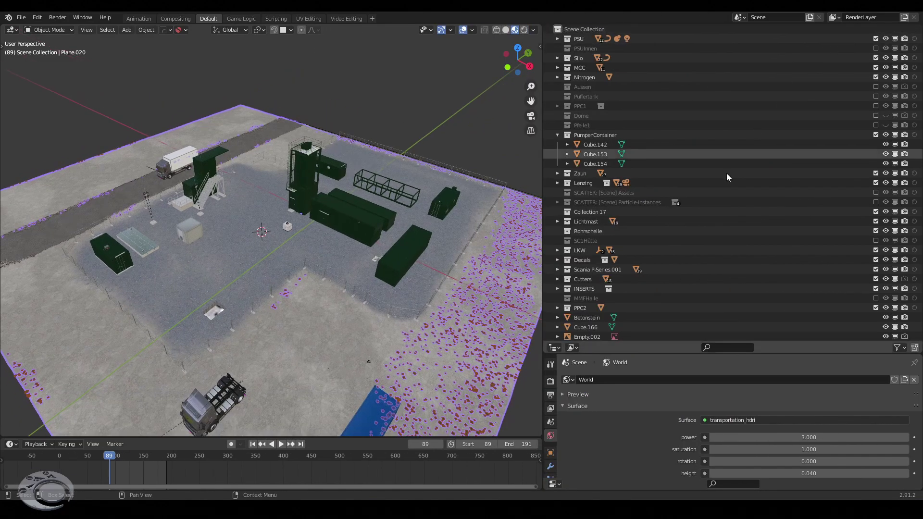
left_click(554, 347)
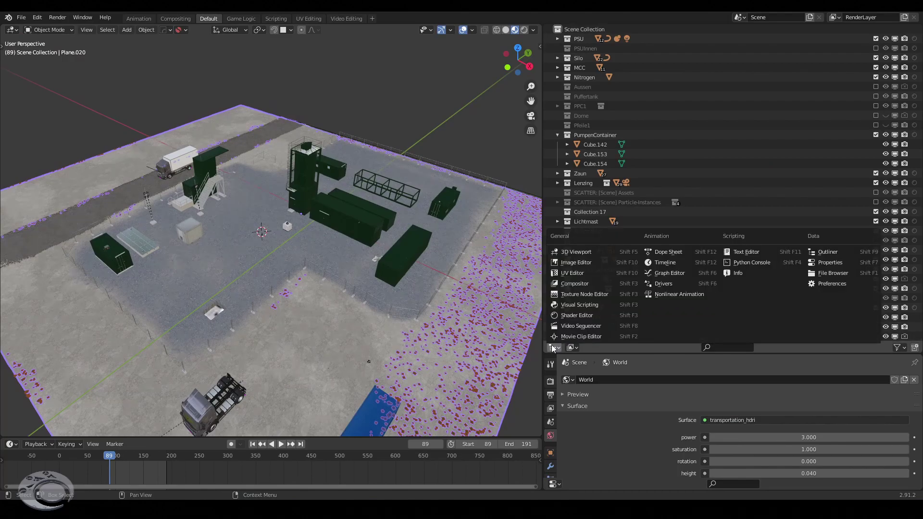
Turn the area into a maximised Shader Editor and centre the Paint_Noise_Wave group
left_click(577, 316)
key("ctrl+space")
middle_click_drag(682, 198, 391, 172)
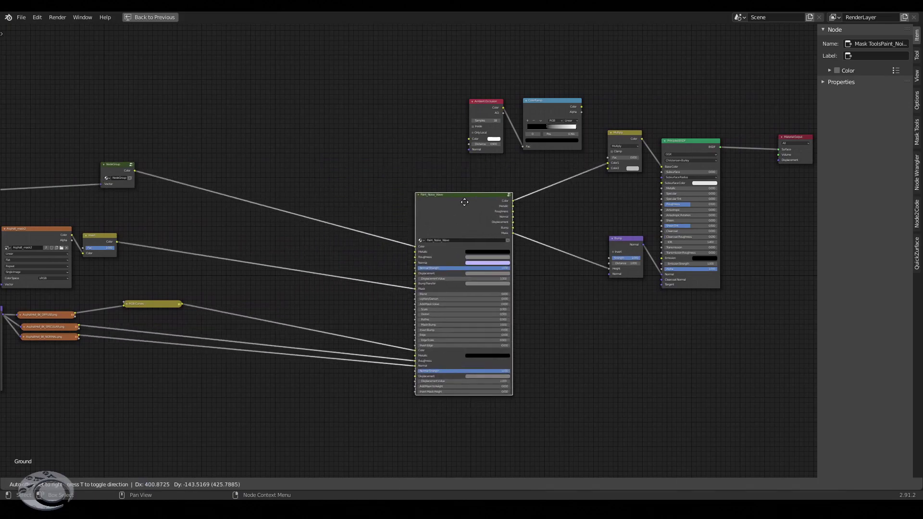
left_click_drag(387, 192, 468, 226)
middle_click_drag(306, 231, 453, 206)
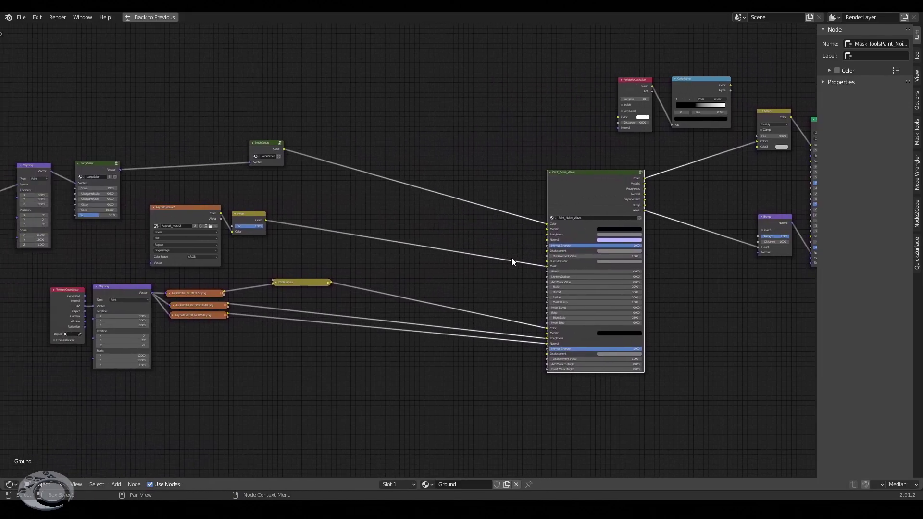
scroll(511, 262, "up", 1)
middle_click_drag(237, 224, 429, 251)
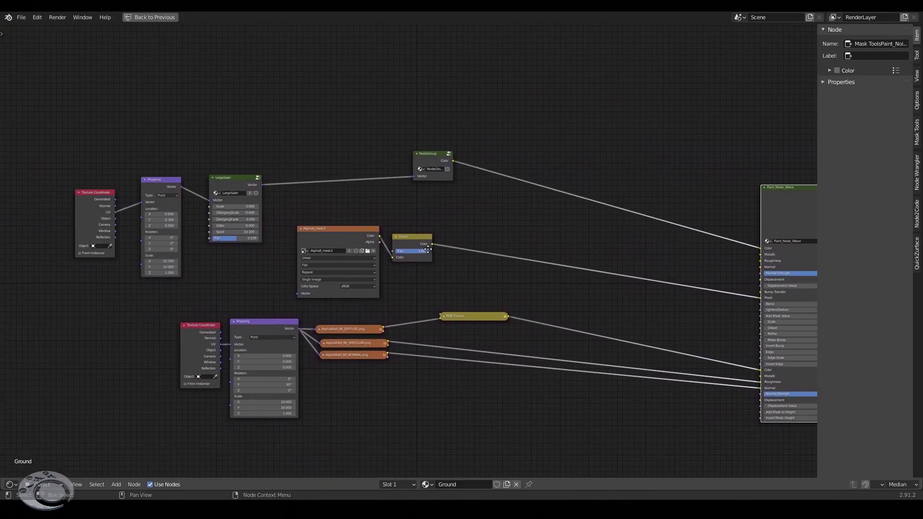
Select the Asphalt_mask2 texture node and look over the Ground texture nodes
left_click(341, 235)
scroll(341, 236, "up", 1)
scroll(332, 236, "up", 2)
scroll(322, 234, "up", 1)
middle_click_drag(322, 235, 352, 233)
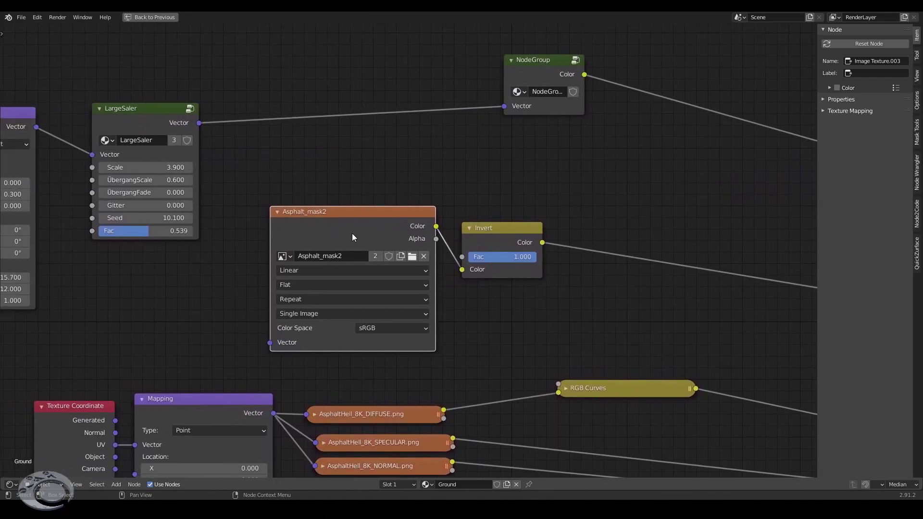
scroll(352, 232, "down", 2)
scroll(385, 242, "down", 2)
scroll(469, 257, "down", 3, "ctrl")
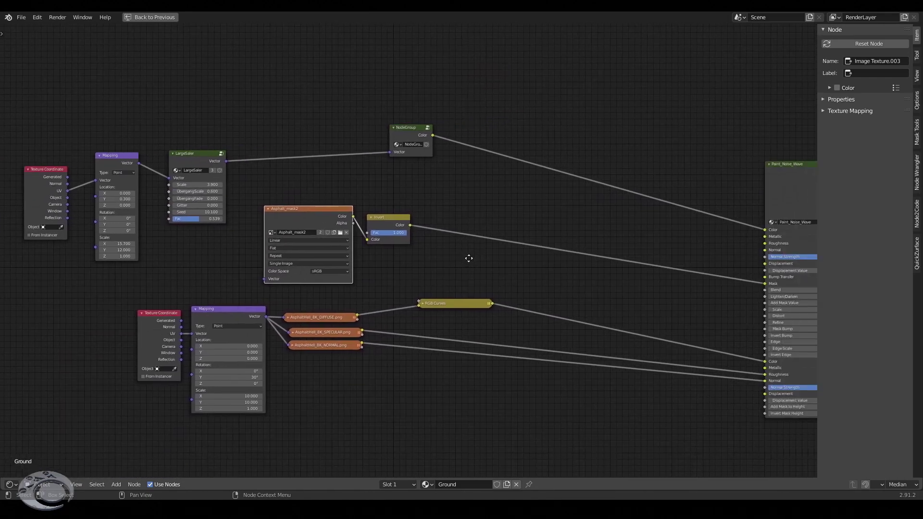
scroll(351, 237, "down", 4, "ctrl")
scroll(351, 238, "down", 2)
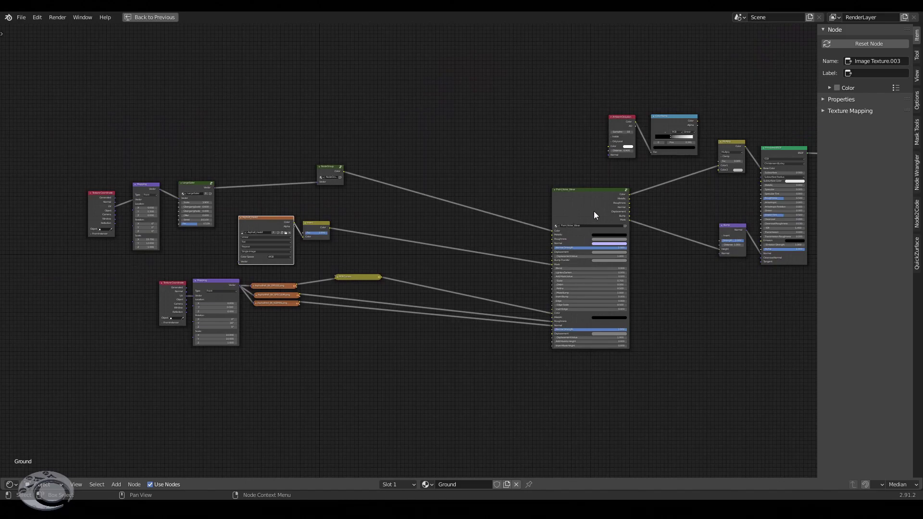
middle_click_drag(481, 242, 557, 257)
Return to the normal layout and preview the Asphalt_mask2 mask directly on the ground
key("ctrl+space")
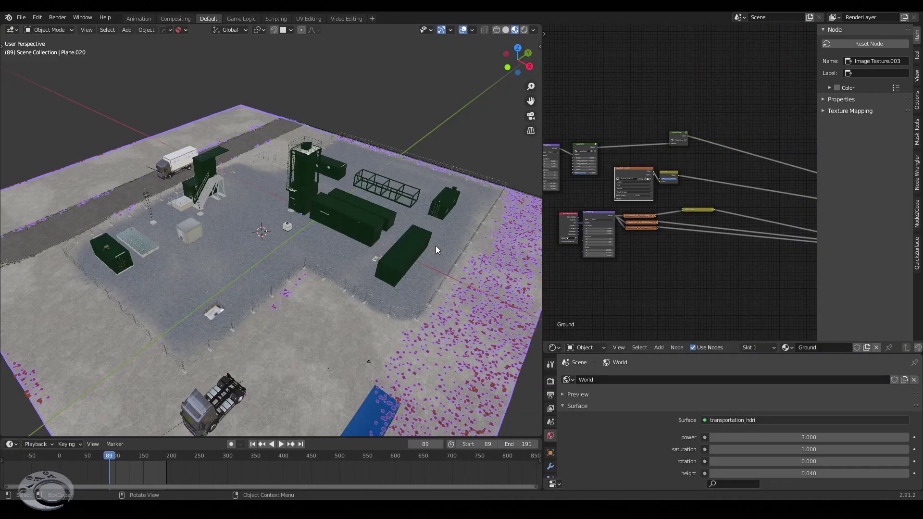
left_click(632, 172, "ctrl+shift")
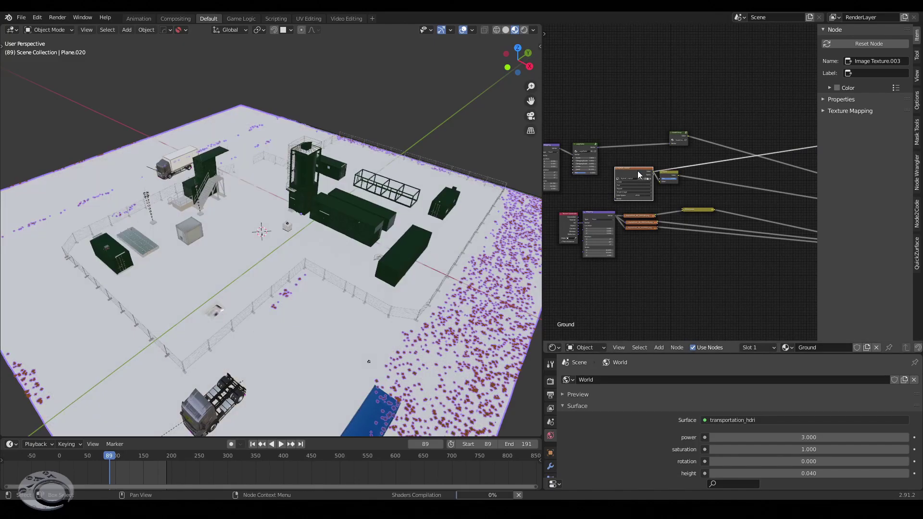
mouse_move(313, 200)
middle_mouse_down()
mouse_move(292, 232)
mouse_move(180, 244)
mouse_move(359, 253)
middle_mouse_up()
scroll(264, 248, "up", 3)
scroll(181, 244, "up", 3)
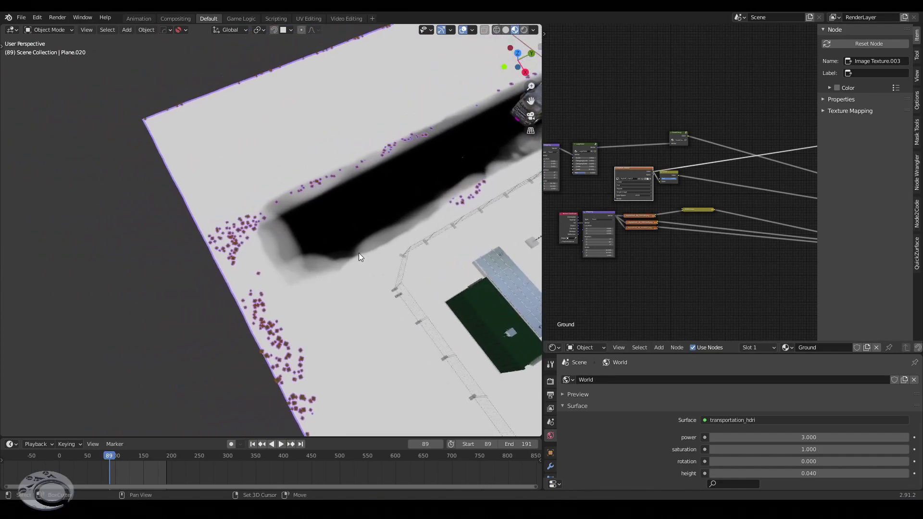
scroll(359, 254, "up", 3)
scroll(358, 255, "down", 2)
scroll(351, 259, "up", 2)
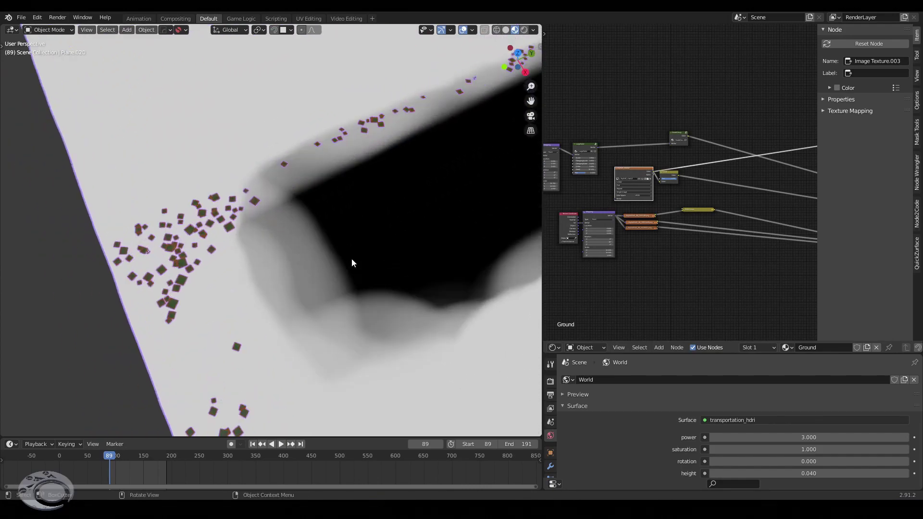
scroll(277, 229, "up", 2)
middle_click_drag(702, 203, 564, 219)
middle_click_drag(650, 216, 604, 241)
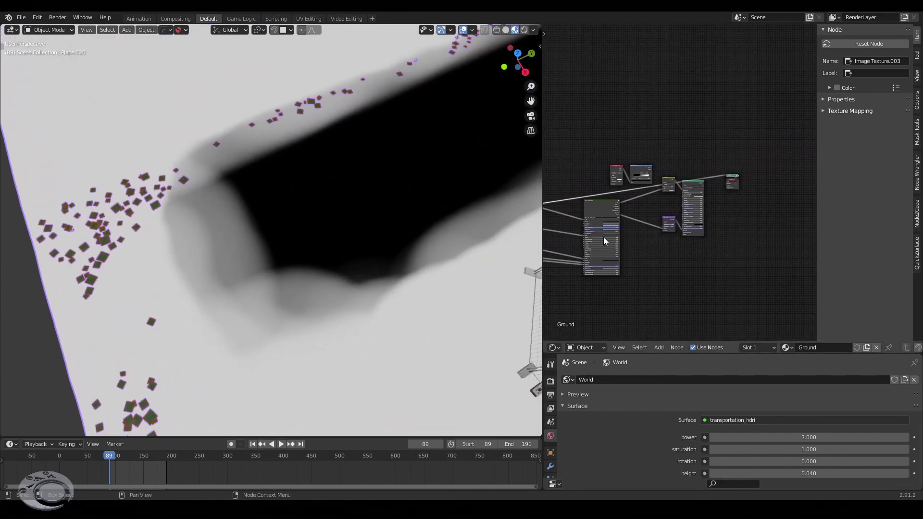
Restore the full textured ground material and move the view across the asphalt patch
left_click(693, 183, "ctrl+shift")
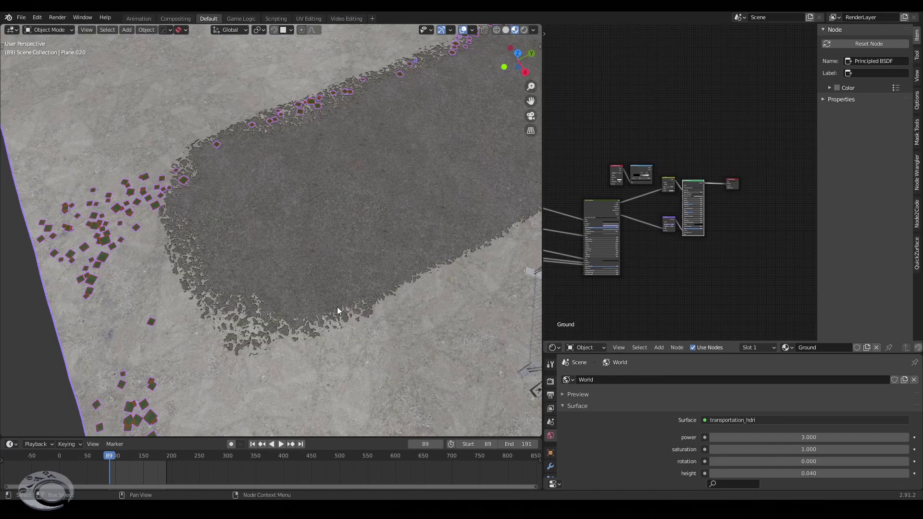
scroll(297, 339, "up", 1)
scroll(297, 339, "up", 1)
scroll(297, 339, "up", 1)
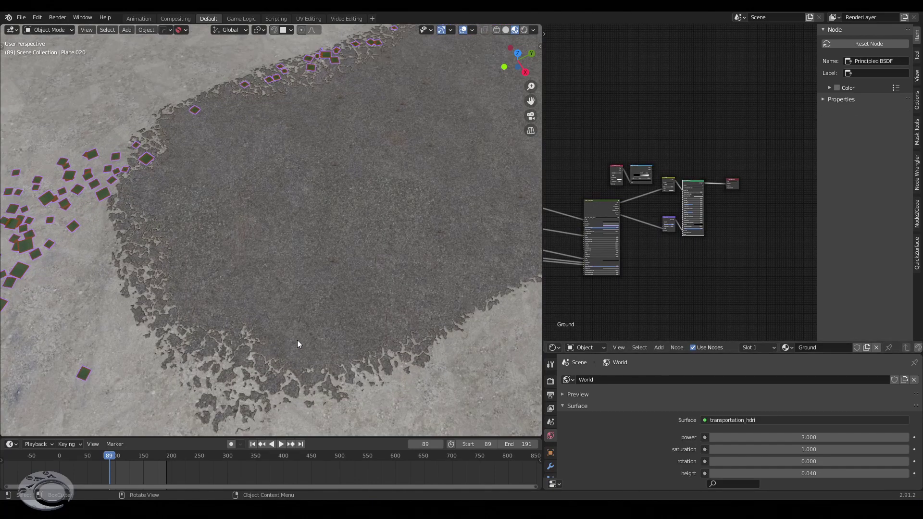
middle_click_drag(315, 315, 373, 233, "shift")
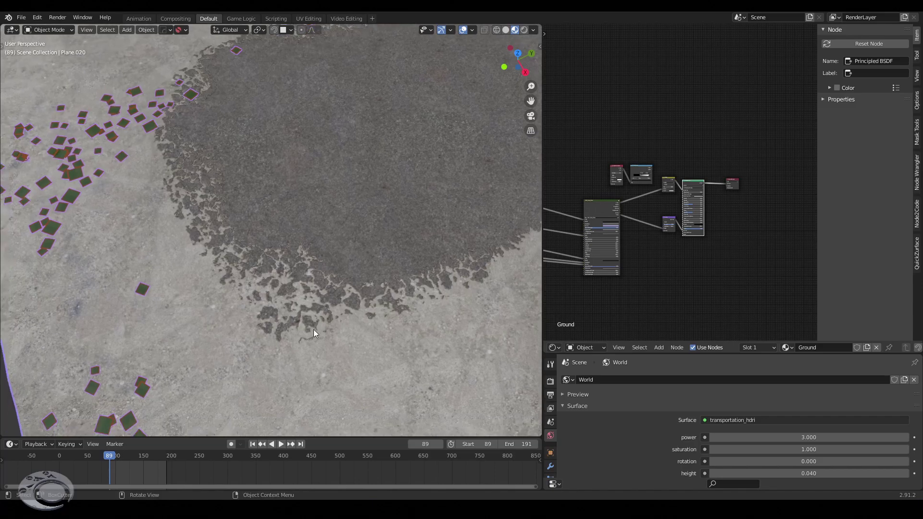
scroll(314, 331, "up", 1)
mouse_move(313, 331)
middle_mouse_down("shift")
mouse_move(292, 245)
mouse_move(261, 185)
middle_mouse_up("shift")
Zoom in on the ragged asphalt edge and onto the Paint_Noise_Wave node group
scroll(296, 276, "up", 1)
scroll(296, 277, "up", 2)
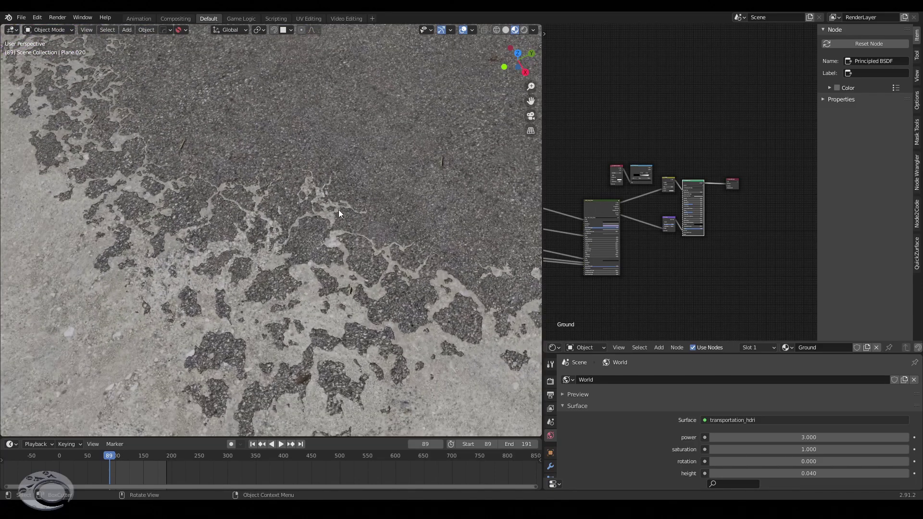
scroll(746, 208, "up", 1)
scroll(637, 246, "up", 1)
scroll(671, 233, "up", 2)
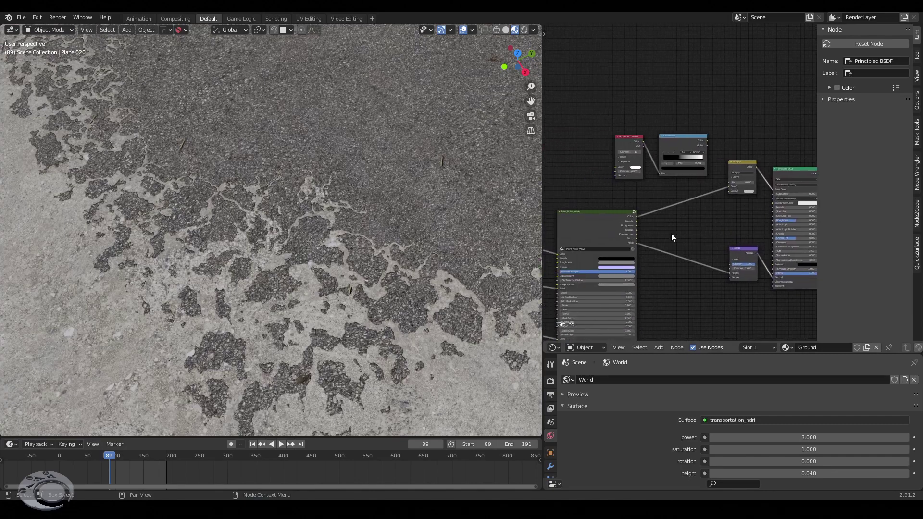
middle_click_drag(671, 232, 694, 215)
scroll(684, 202, "up", 2)
Hide the sidebar and set the Paint_Noise_Wave Refine value to 1.4
scroll(688, 259, "up", 2)
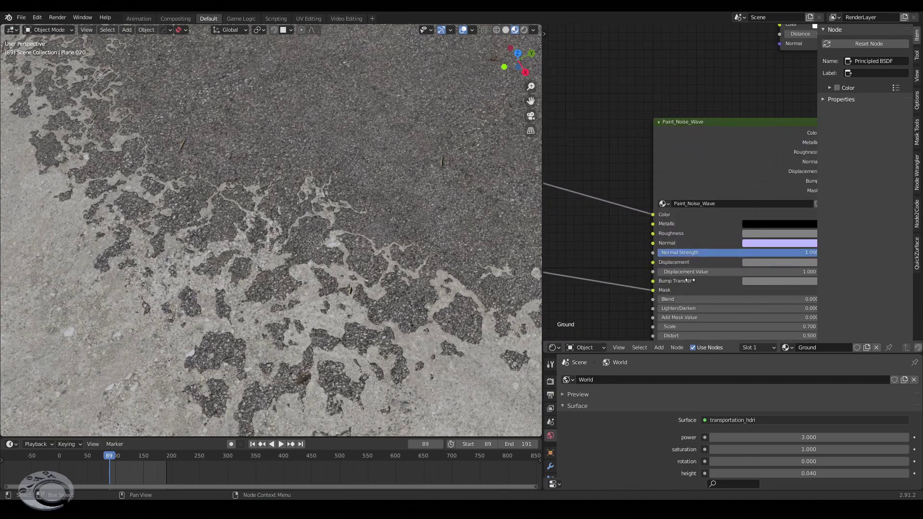
scroll(629, 172, "up", 2)
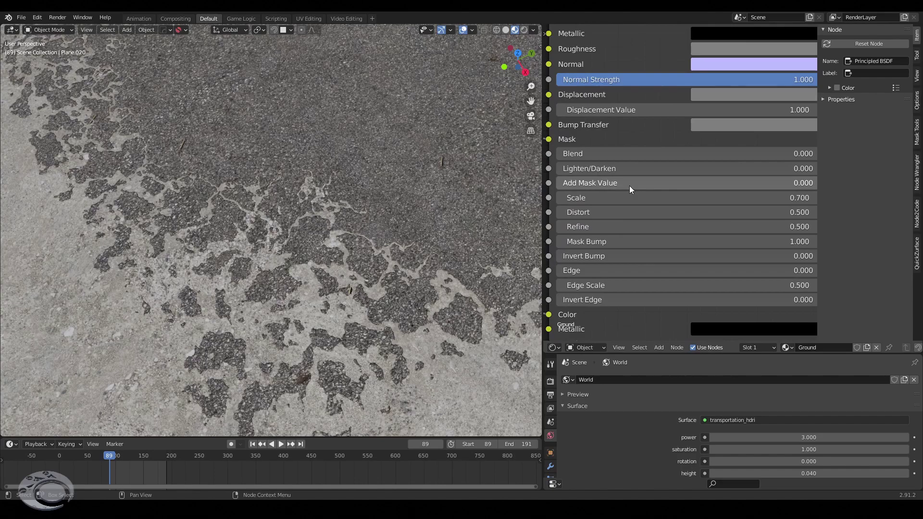
key("n")
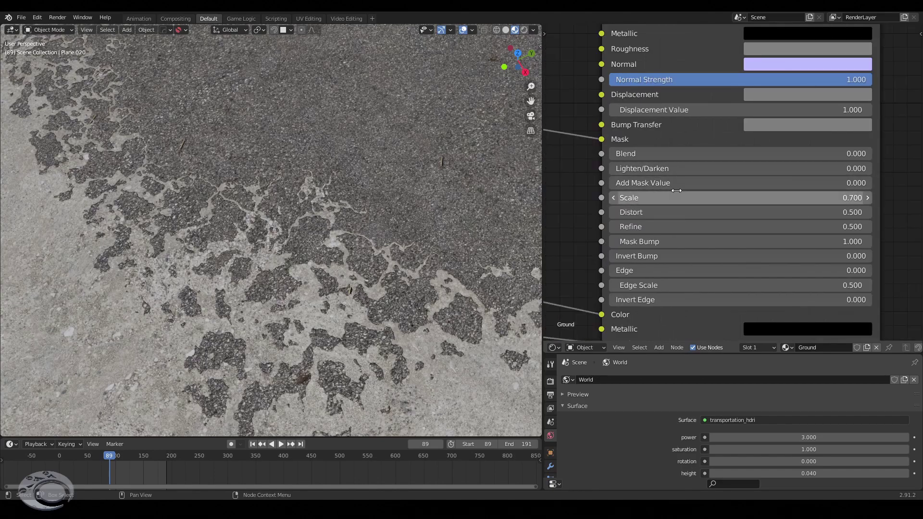
left_click(656, 226)
type("1.4")
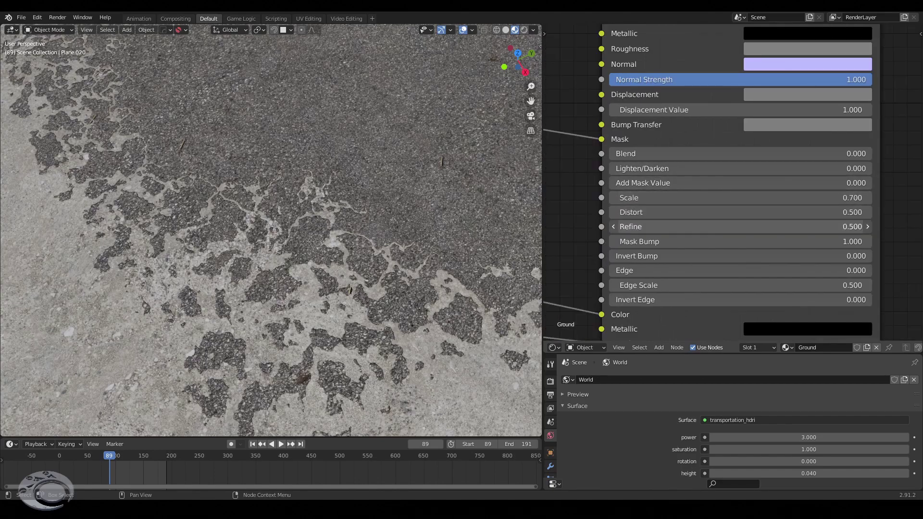
key("Return")
Push Refine higher, settle it at 0.5, and lower the mask Scale to 0.5
mouse_move(656, 227)
left_mouse_down()
mouse_move(676, 227)
mouse_move(651, 228)
left_mouse_up()
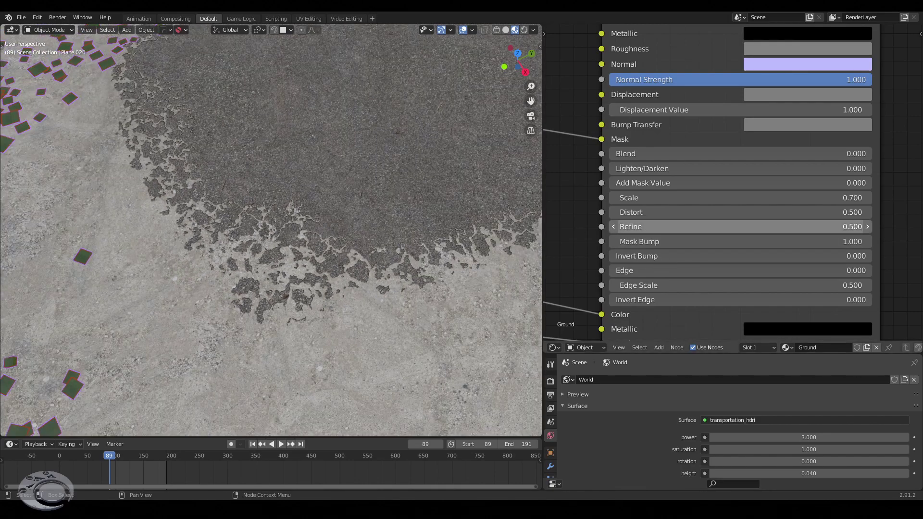
left_click_drag(651, 229, 776, 228)
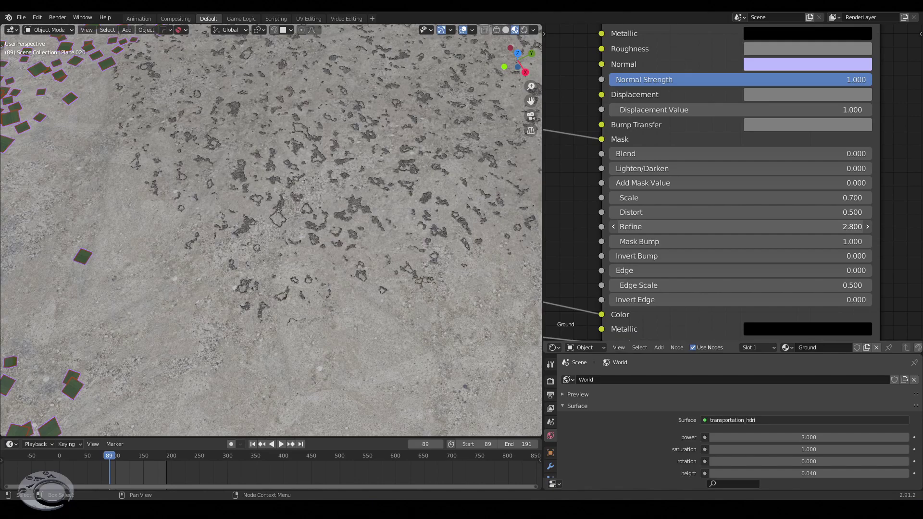
mouse_move(707, 228)
left_mouse_down()
mouse_move(651, 228)
mouse_move(682, 211)
mouse_move(731, 212)
mouse_move(682, 211)
left_mouse_up()
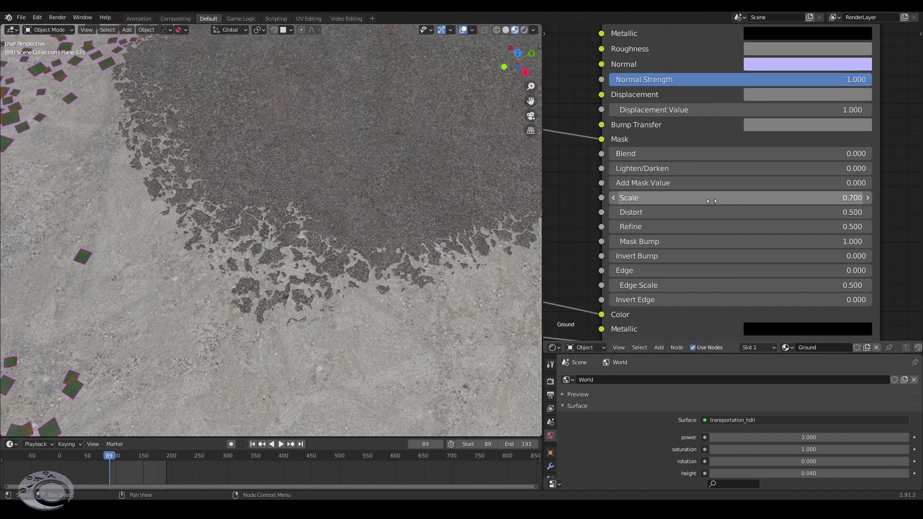
mouse_move(712, 201)
left_mouse_down()
mouse_move(745, 198)
mouse_move(702, 197)
left_mouse_up()
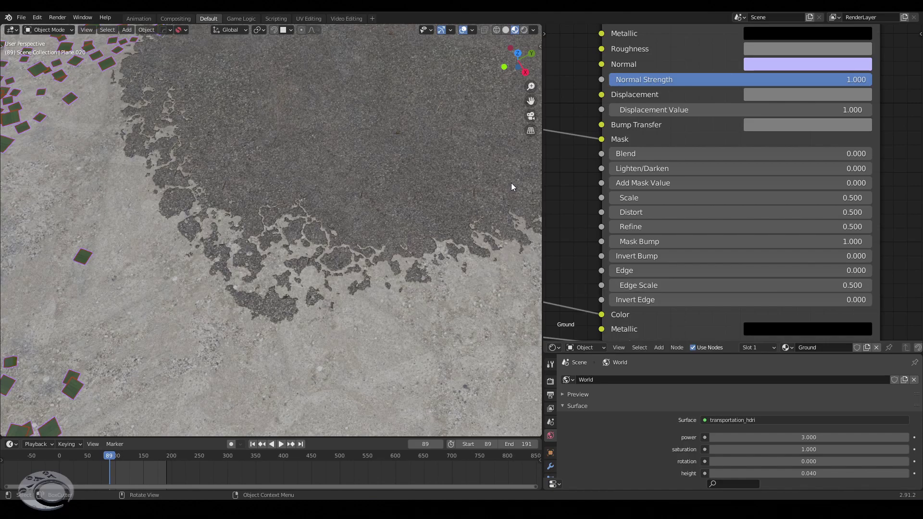
scroll(699, 230, "down", 2)
scroll(695, 241, "down", 3)
Frame the Paint_Noise_Wave node and pull back along the asphalt band over the gravel
middle_click_drag(628, 193, 713, 223)
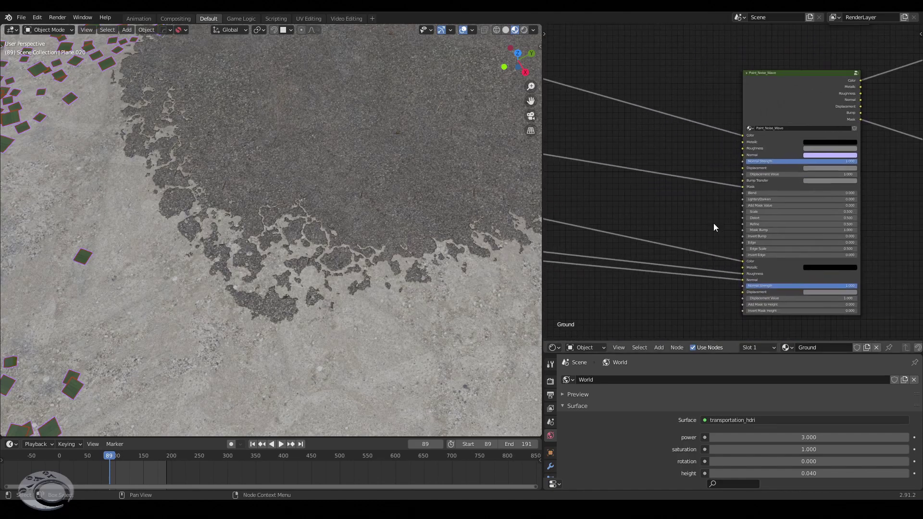
middle_click_drag(319, 266, 365, 283)
scroll(365, 283, "up", 4)
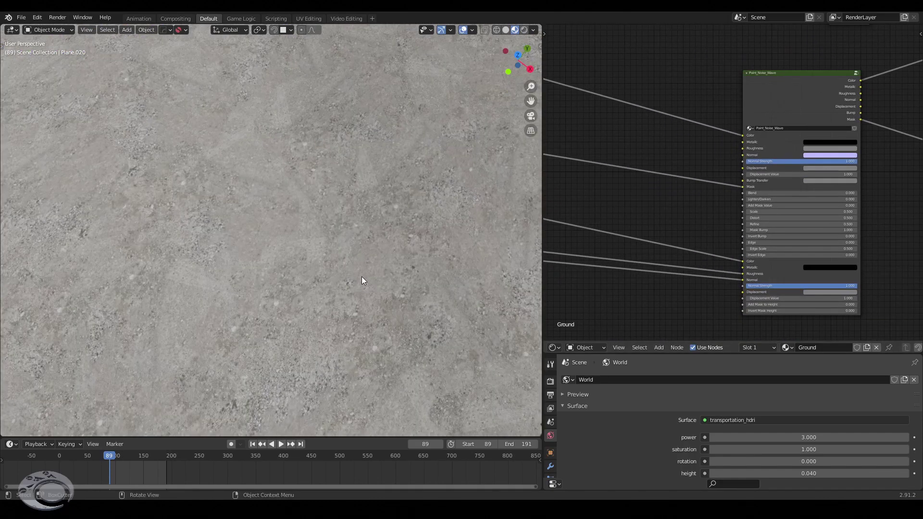
scroll(366, 278, "down", 2)
scroll(376, 274, "down", 2)
scroll(380, 259, "down", 2)
scroll(382, 244, "down", 2)
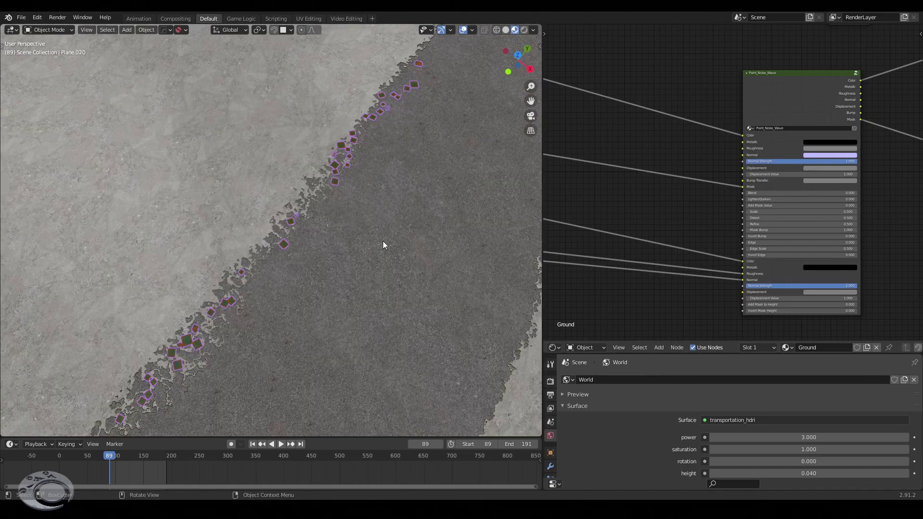
middle_click_drag(383, 241, 221, 211, "shift")
middle_click_drag(336, 213, 250, 210, "shift")
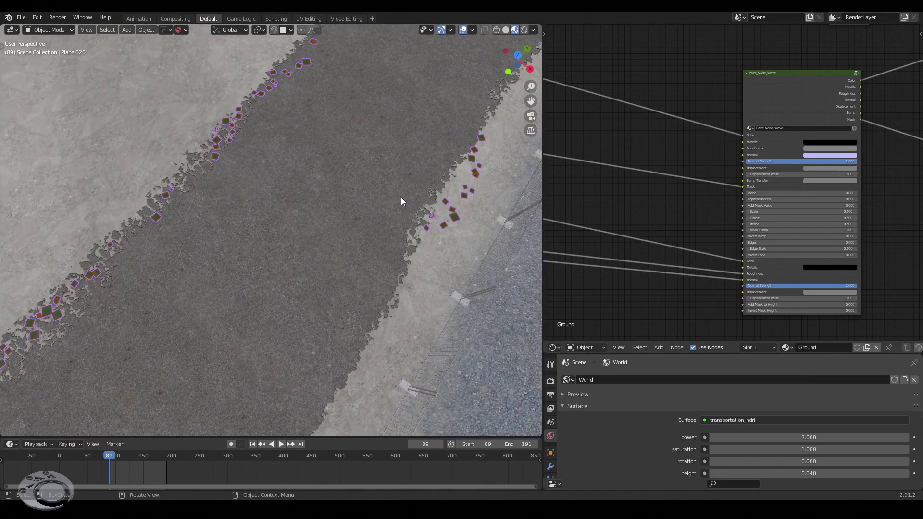
Zoom out and orbit lower to show the whole yard with its asphalt lane and containers
scroll(339, 249, "down", 2)
scroll(341, 244, "down", 3)
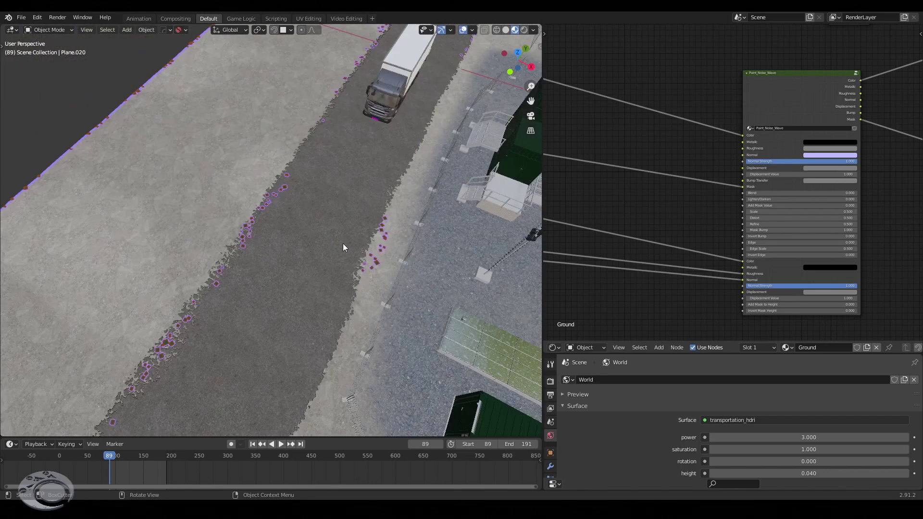
scroll(348, 242, "down", 2)
middle_click_drag(356, 240, 220, 256, "shift")
scroll(304, 236, "up", 2)
scroll(412, 273, "down", 4)
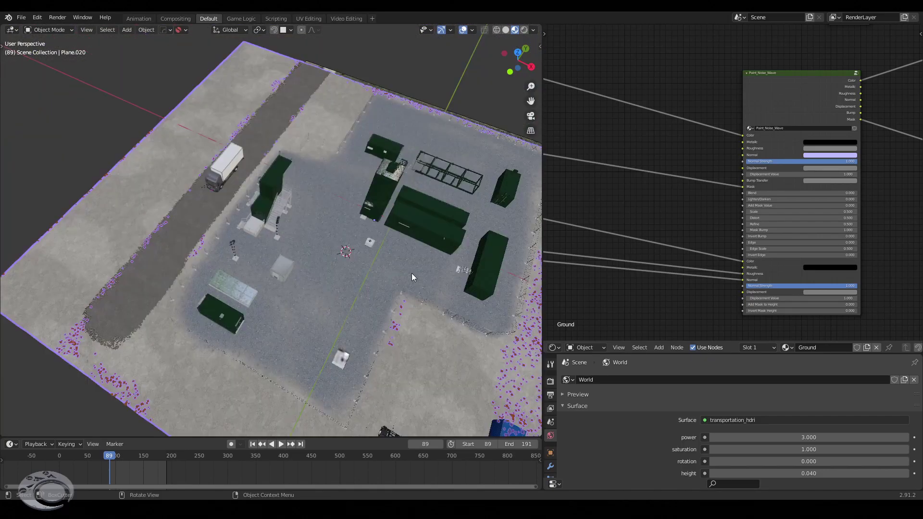
mouse_move(373, 255)
middle_mouse_down()
mouse_move(360, 256)
mouse_move(362, 274)
middle_mouse_up()
middle_click_drag(365, 233, 365, 218, "shift")
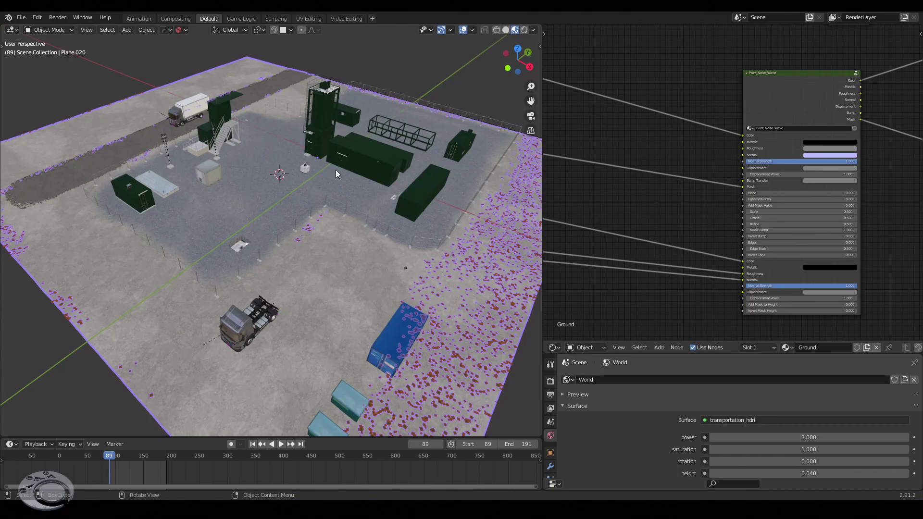
left_click_drag(760, 116, 747, 113)
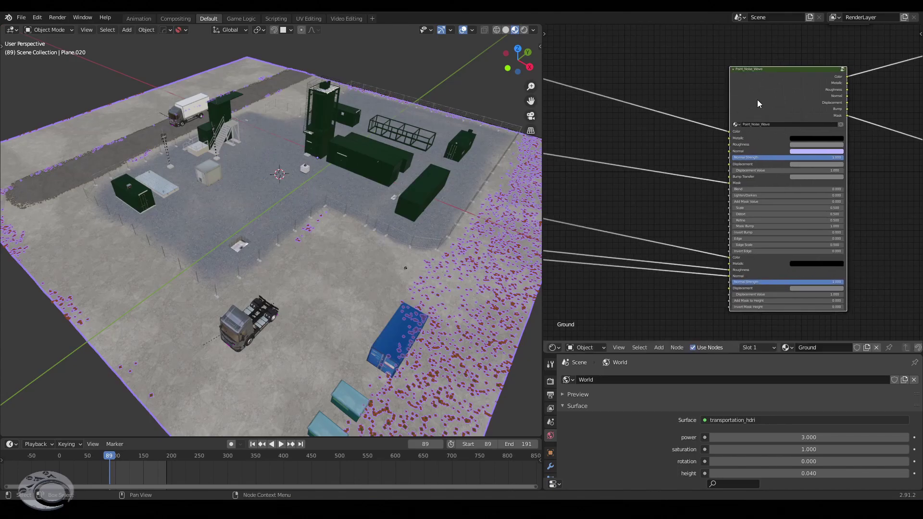
key("Tab")
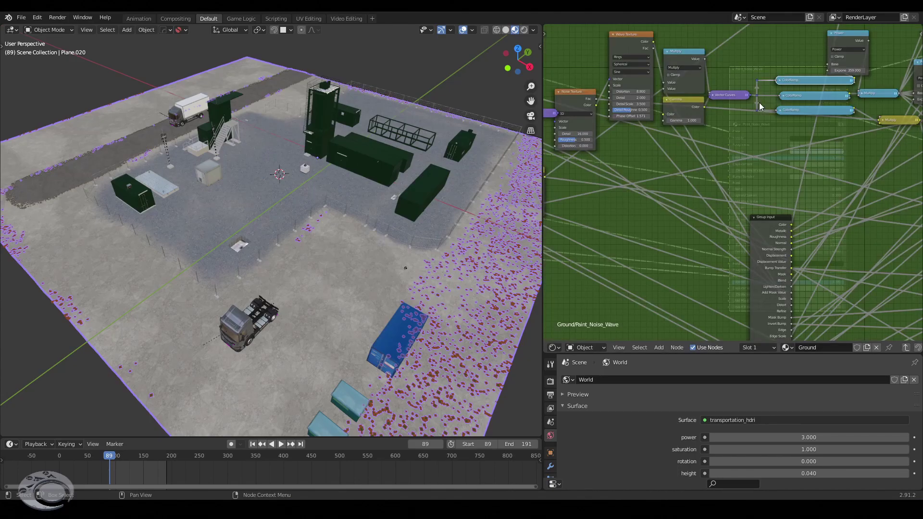
key("ctrl+space")
scroll(618, 235, "down", 4)
scroll(699, 212, "down", 2)
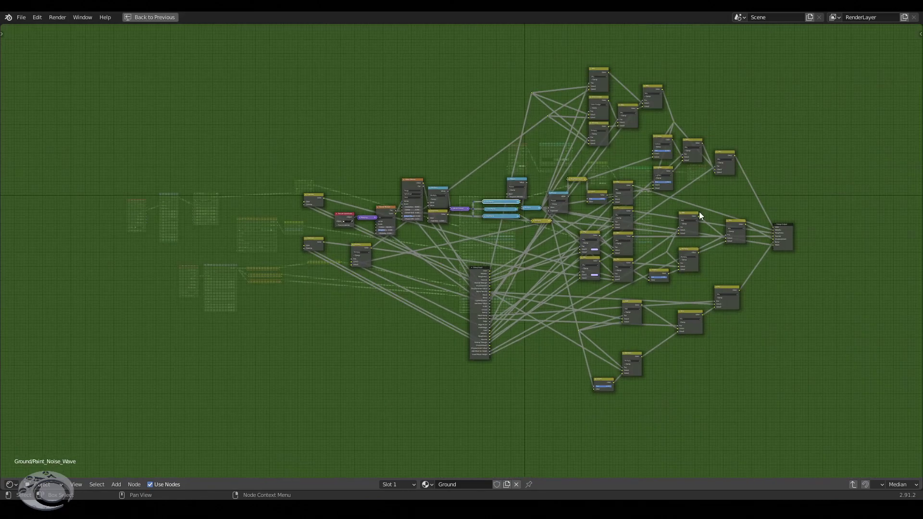
scroll(699, 211, "down", 1)
scroll(579, 226, "down", 1)
scroll(579, 226, "up", 1)
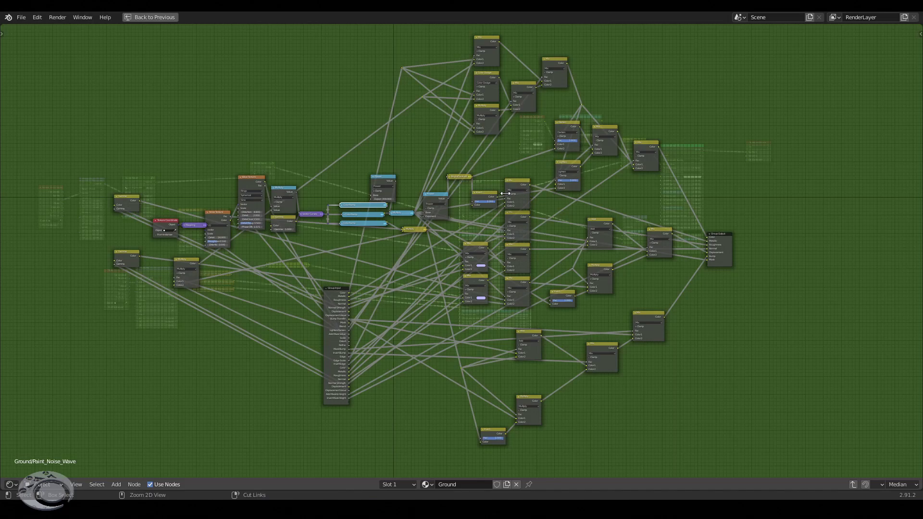
key("ctrl+space")
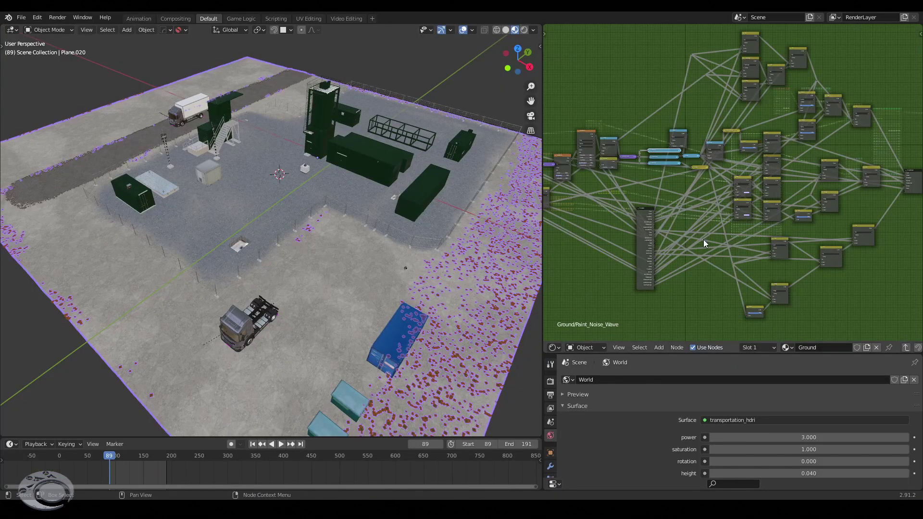
key("Tab")
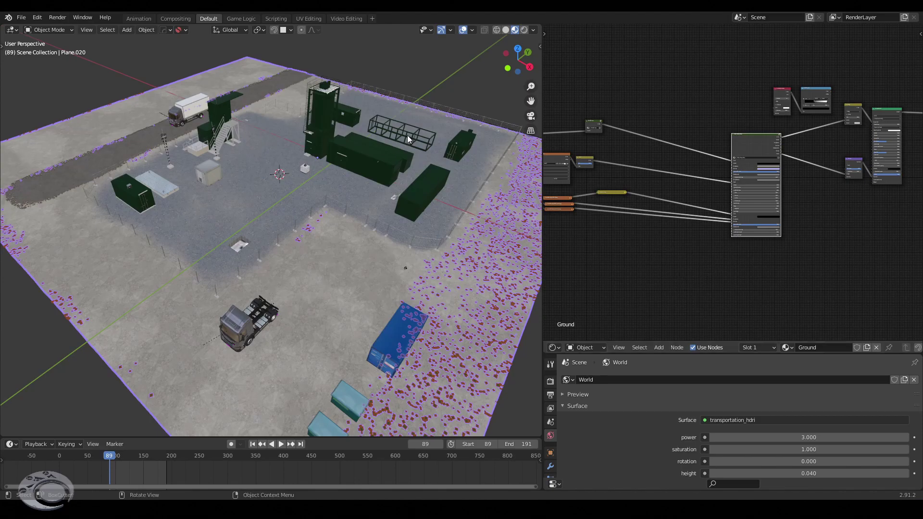
Orbit the yard to new angles, then select the parked truck to show its carpaint_grey material
middle_click_drag(408, 135, 417, 160)
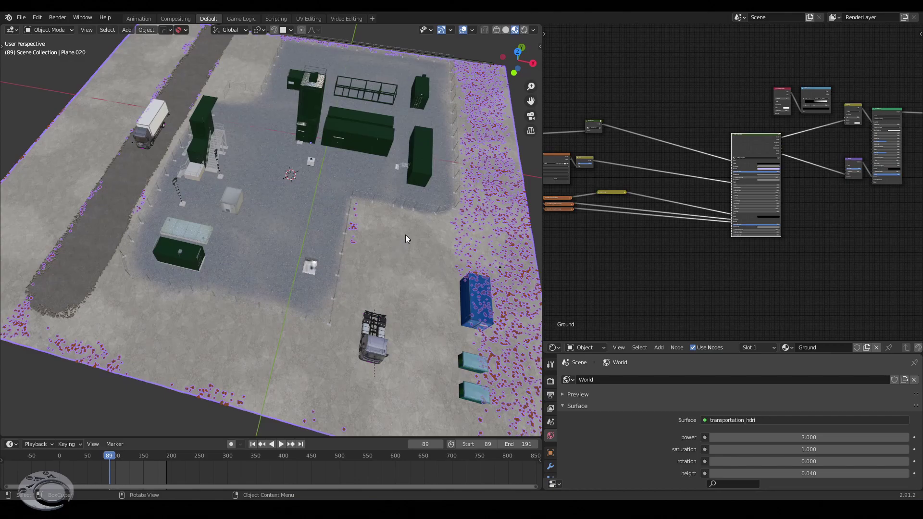
middle_click_drag(424, 212, 393, 201)
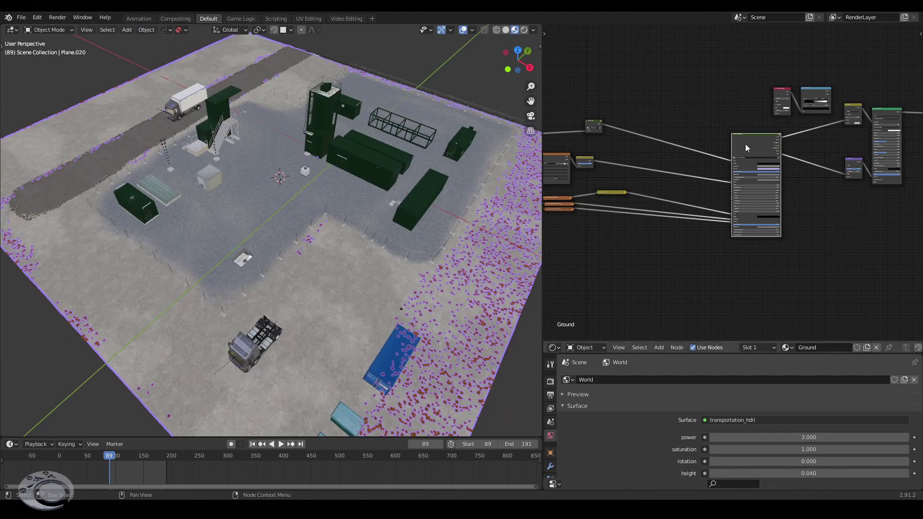
left_click_drag(745, 143, 751, 144)
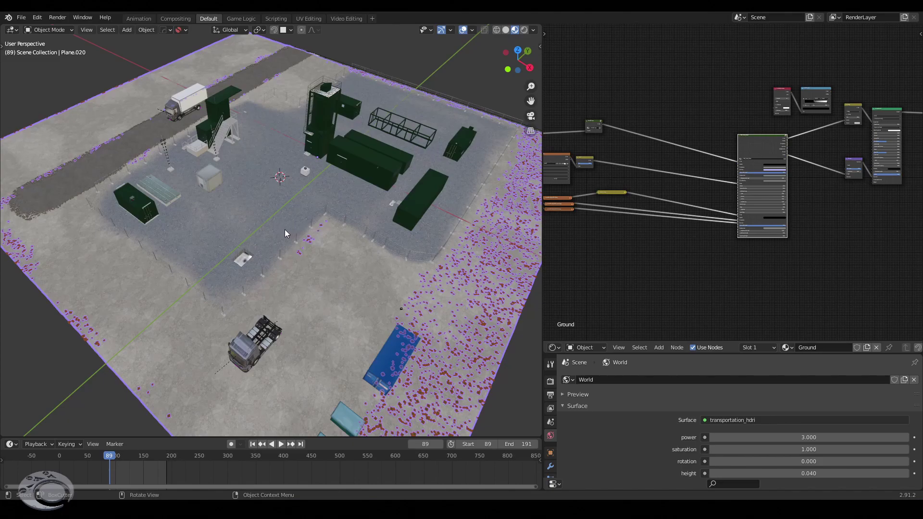
mouse_move(283, 233)
middle_mouse_down()
mouse_move(327, 223)
mouse_move(309, 218)
middle_mouse_up()
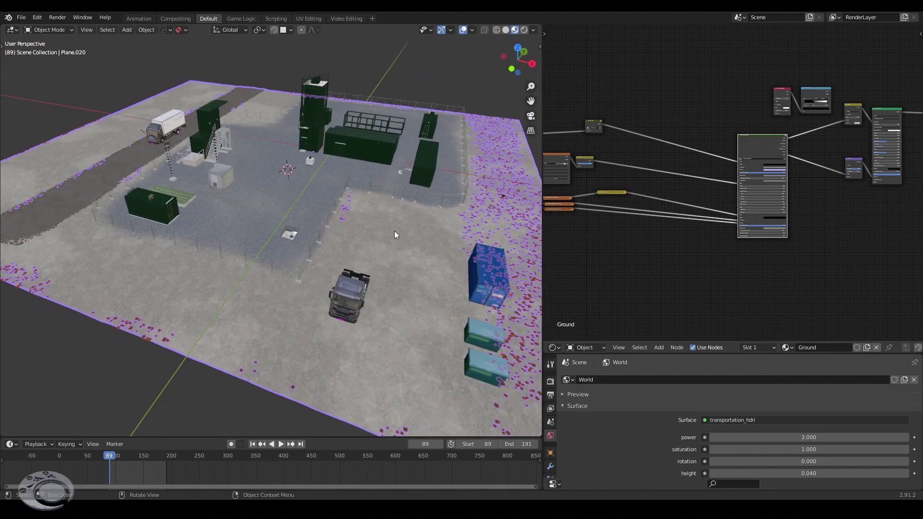
left_click(367, 282)
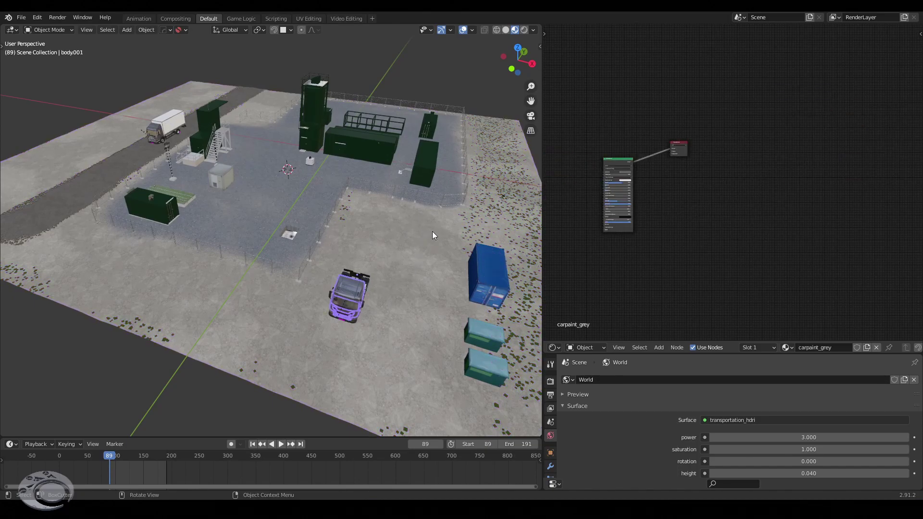